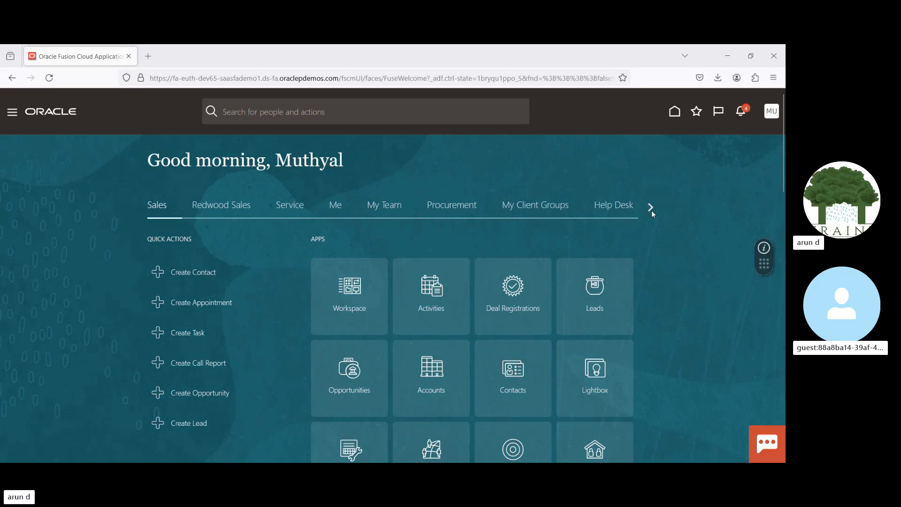
Step: Go to the Payables payments overview and start creating a new payment
left_click(651, 210)
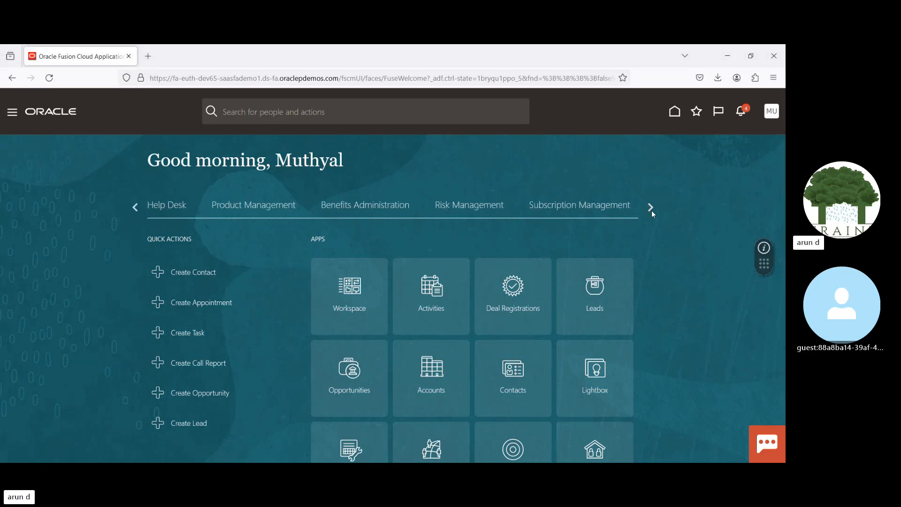
left_click(650, 210)
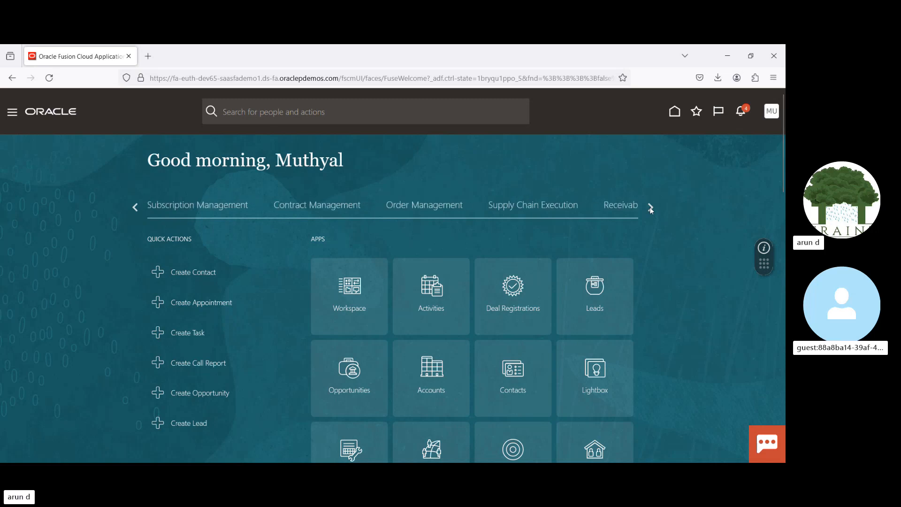
left_click(650, 207)
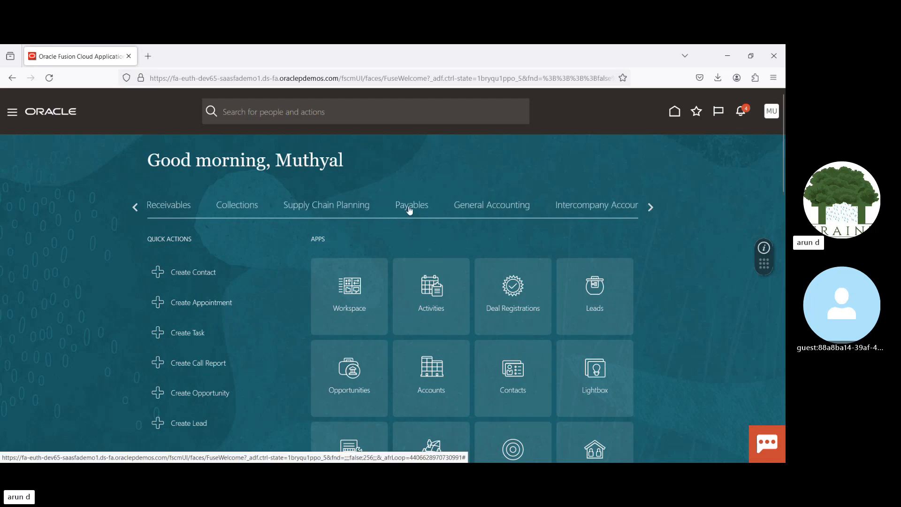
left_click(408, 207)
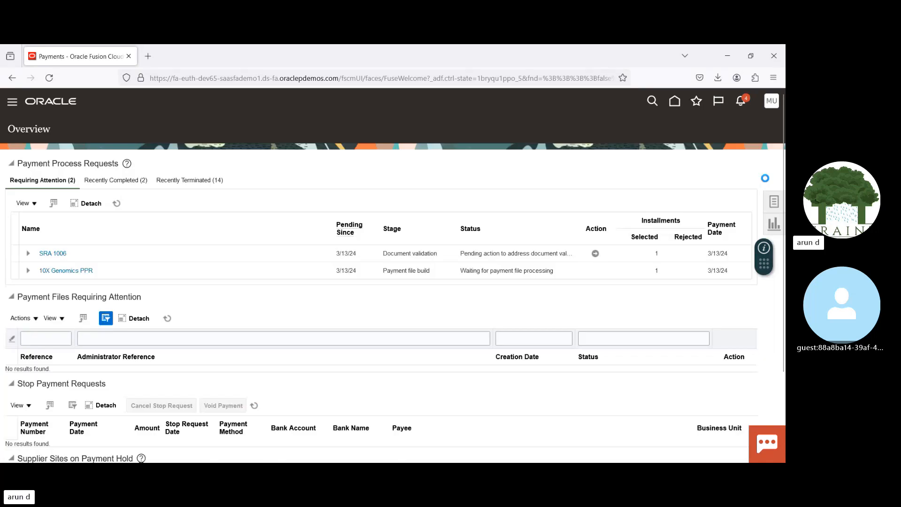
left_click(773, 202)
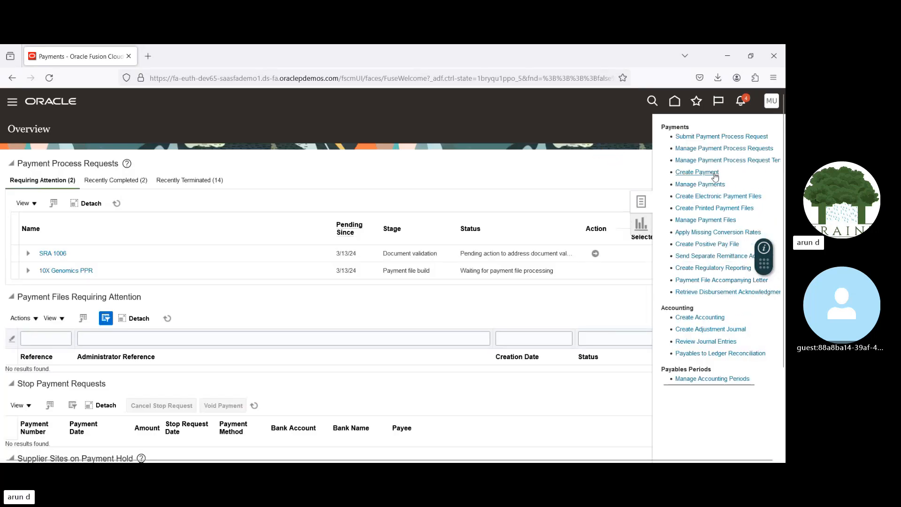
left_click(694, 172)
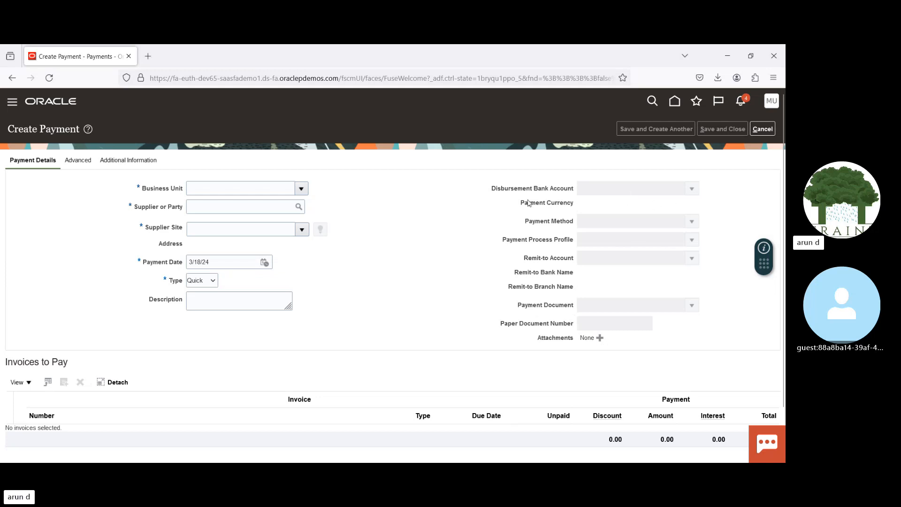
Step: Set the new payment's business unit to US1 Business Unit
left_click_drag(496, 190, 555, 284)
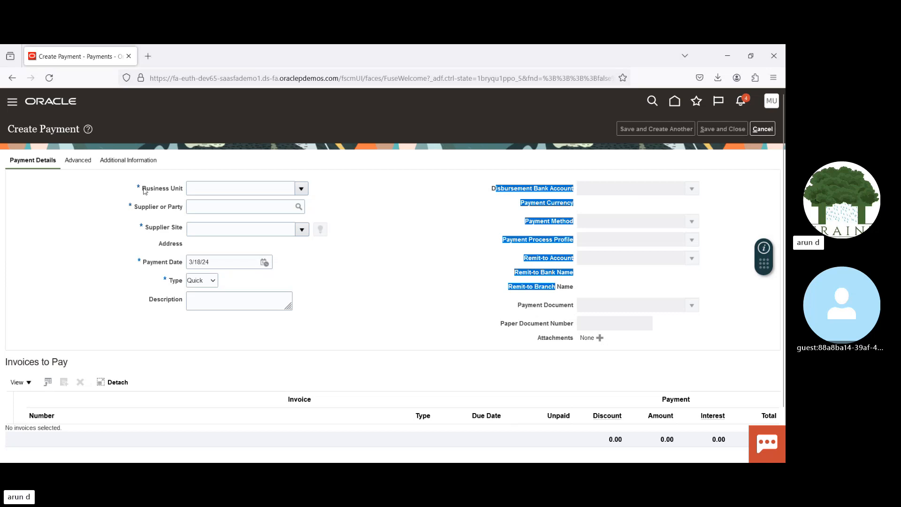
left_click_drag(142, 188, 169, 258)
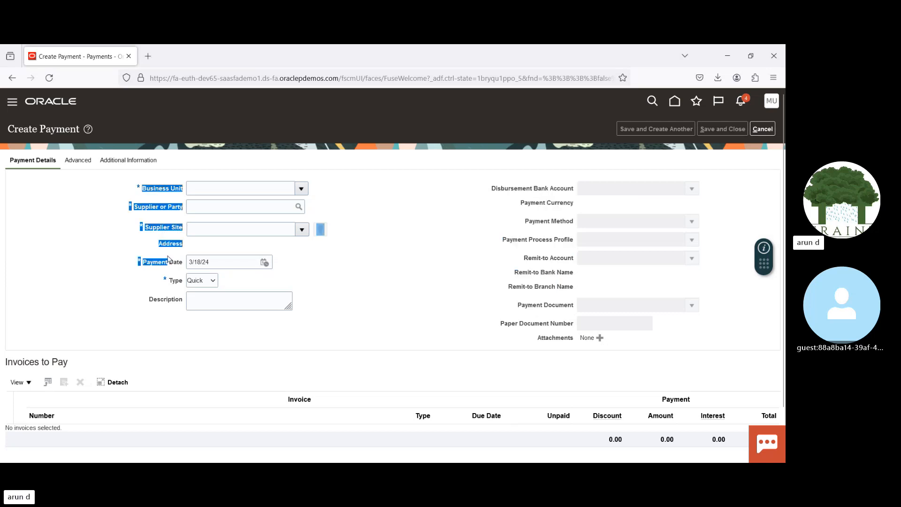
left_click(235, 189)
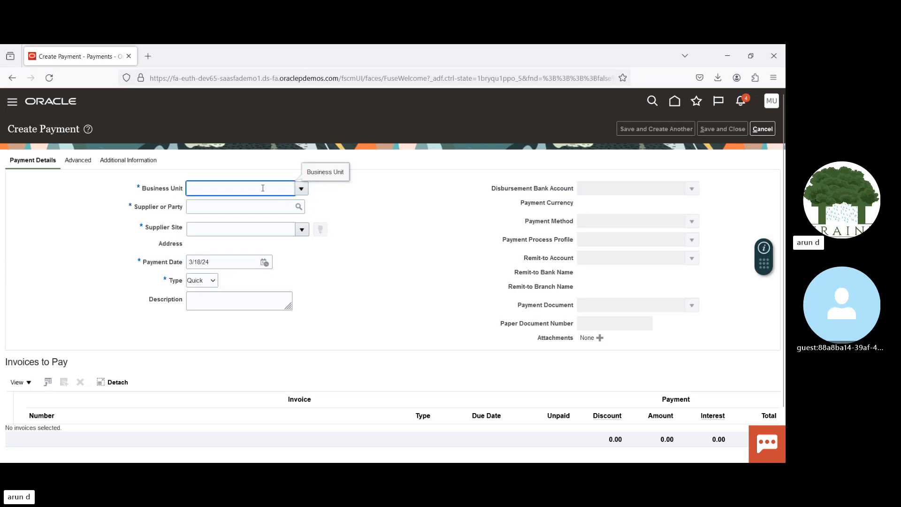
type("US1 Business Unit")
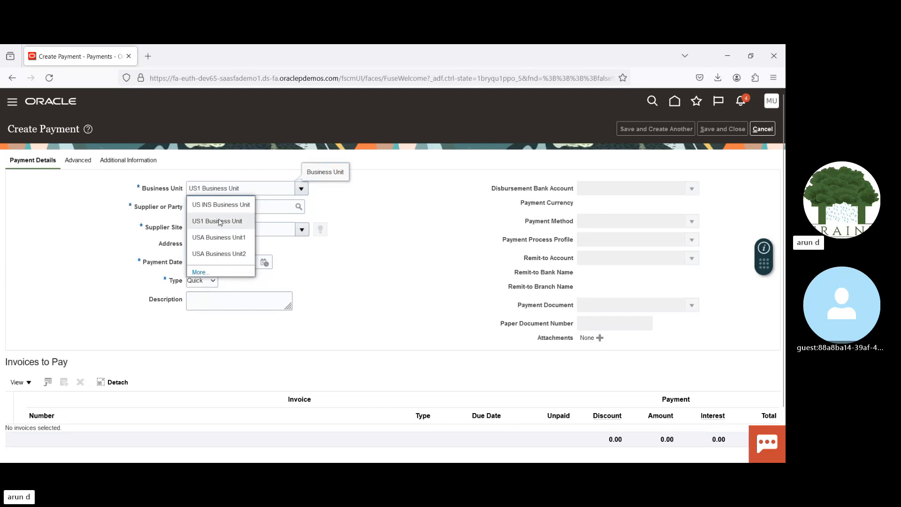
left_click(217, 220)
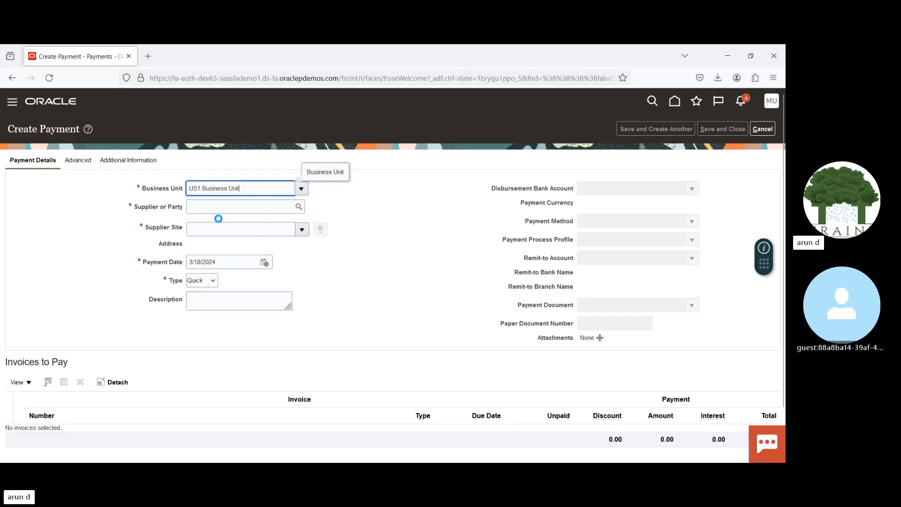
Step: Search for suppliers matching "adv", choose Advanced Corp as the payee and accept the recommended discount dialog
left_click(240, 204)
type("adv")
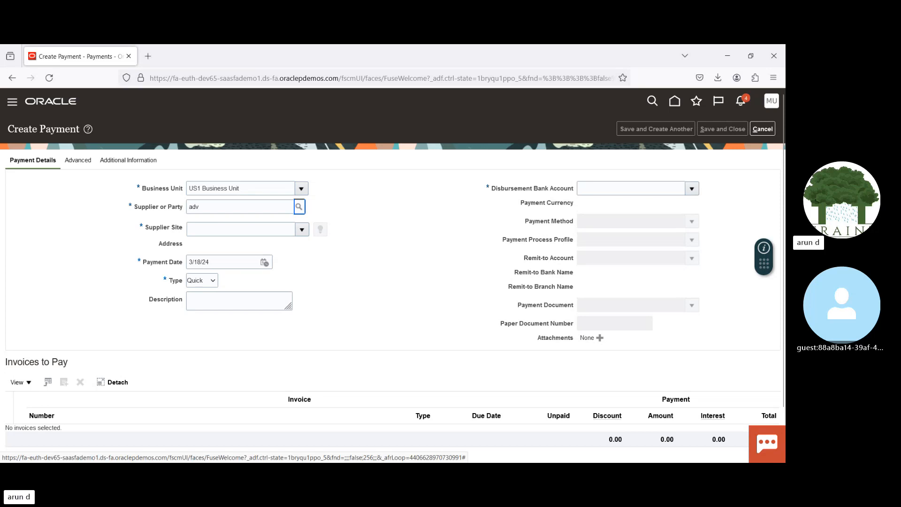
left_click(299, 206)
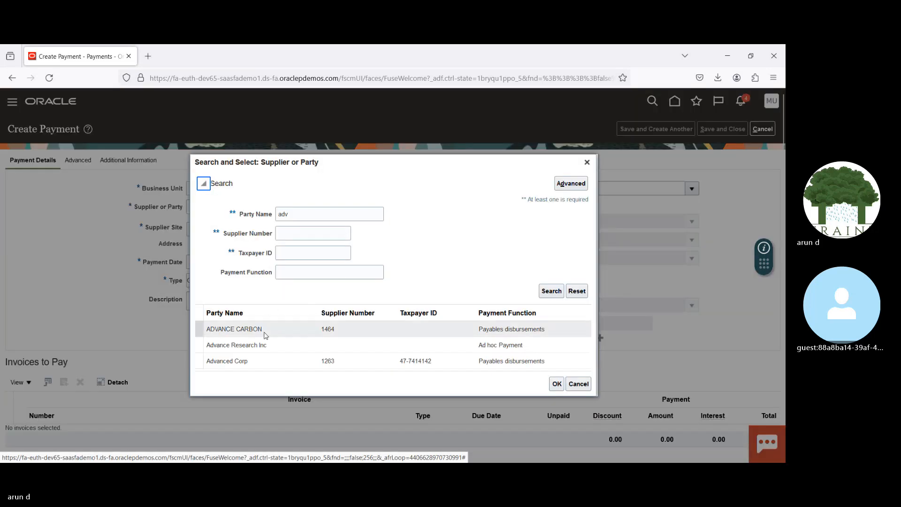
left_click(284, 360)
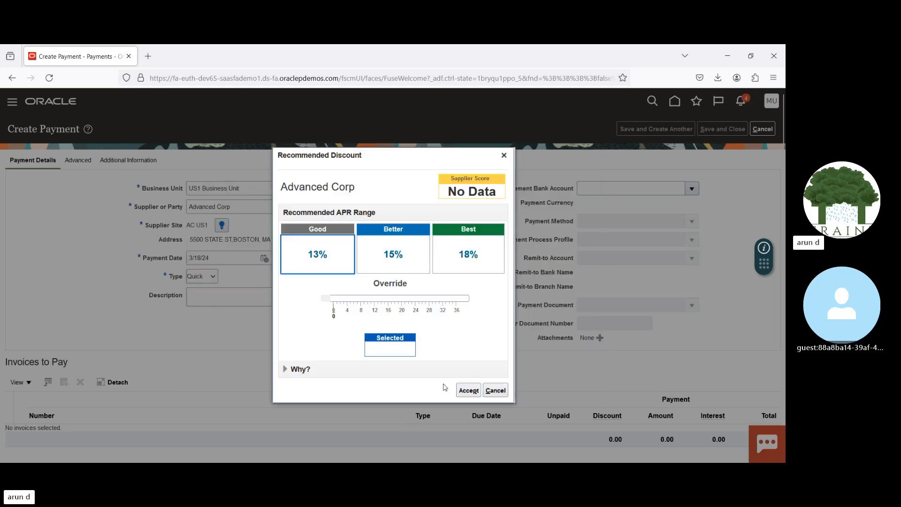
left_click(468, 390)
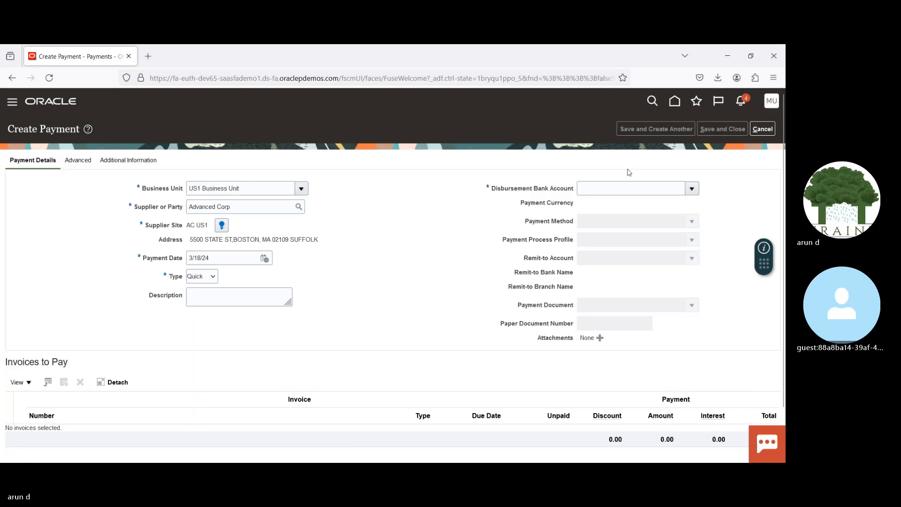
Step: Set the disbursement bank account to BofA-2869, the payment process profile to ADIDAS PPP and the payment document to Check Stock A
left_click(692, 188)
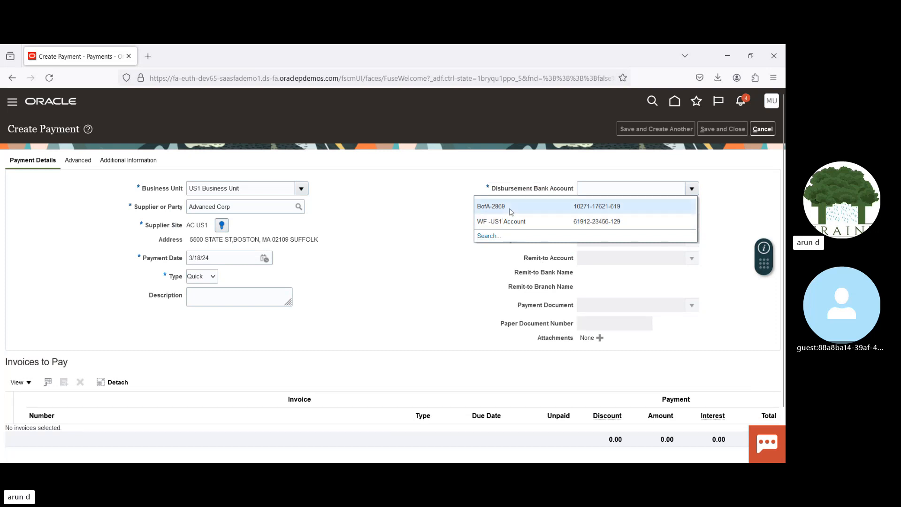
left_click(507, 208)
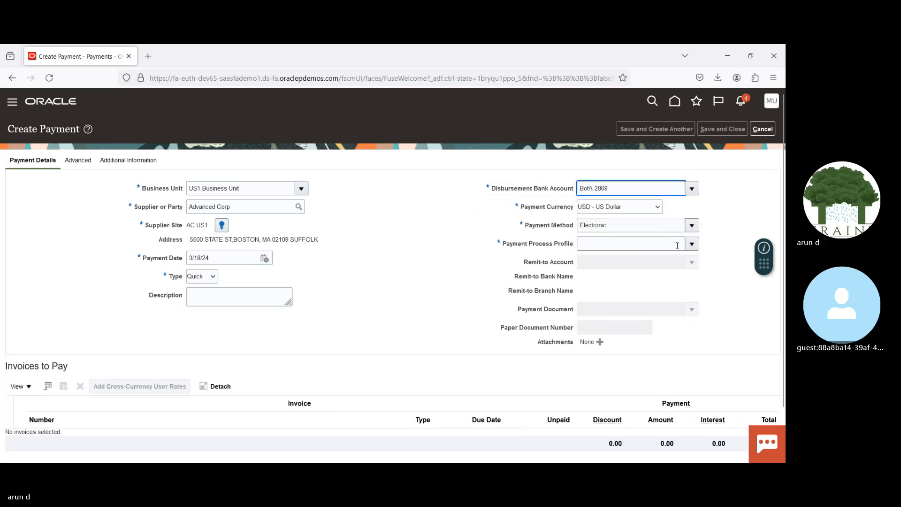
left_click(691, 244)
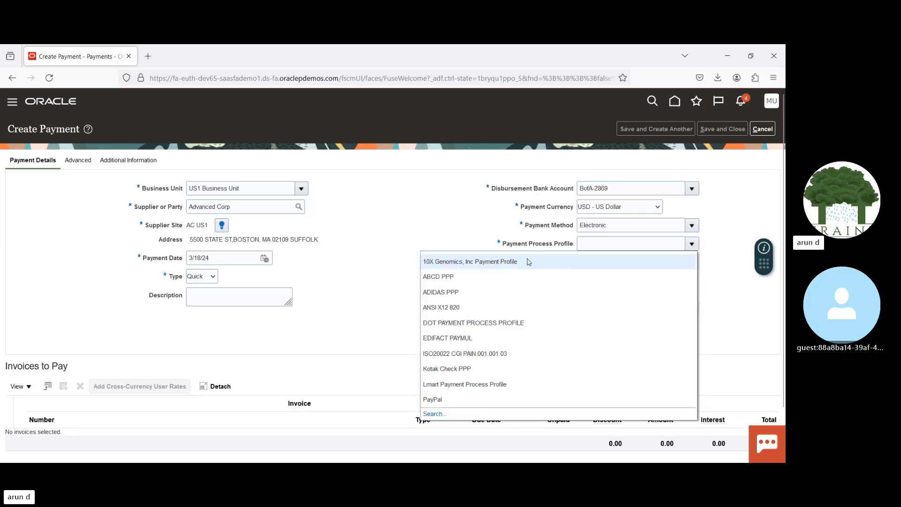
left_click(478, 292)
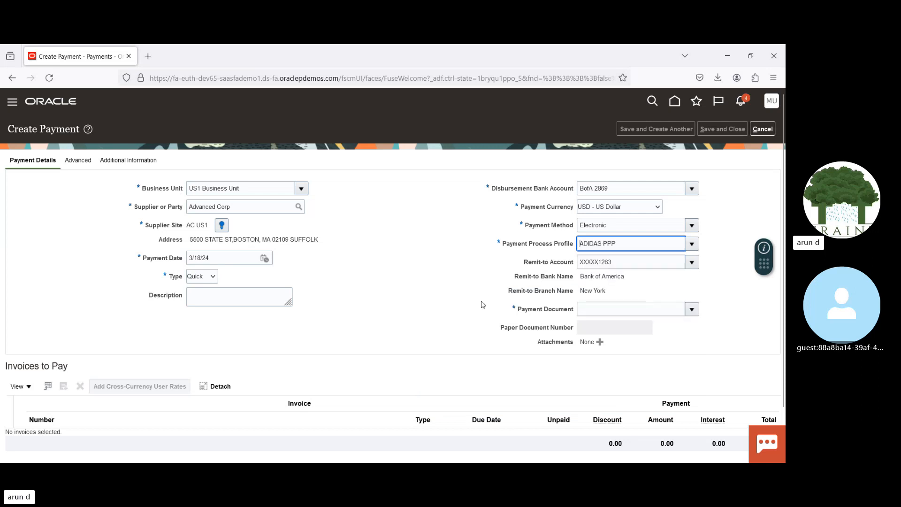
left_click(693, 311)
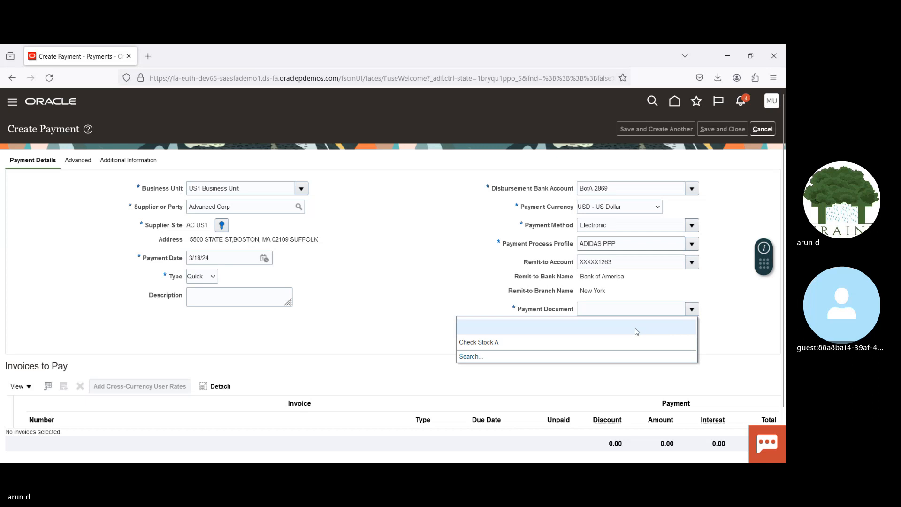
left_click(576, 342)
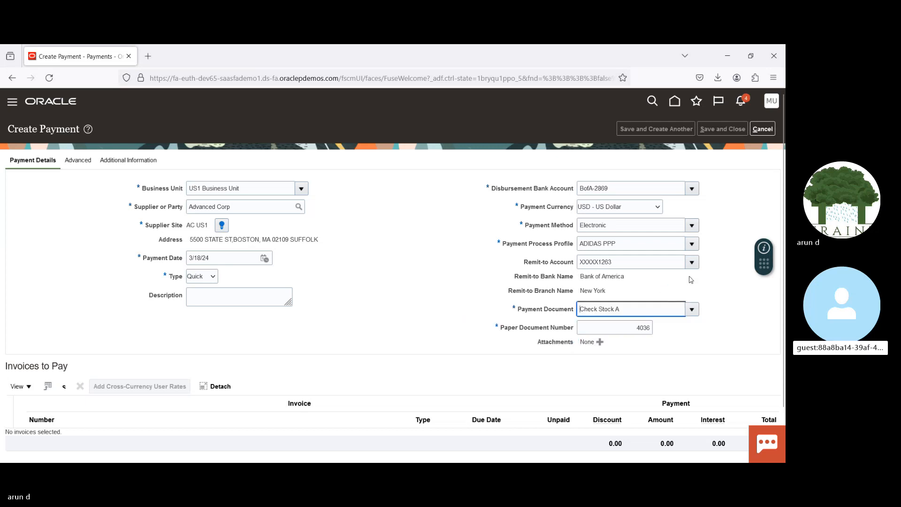
scroll(389, 272, "down", 2)
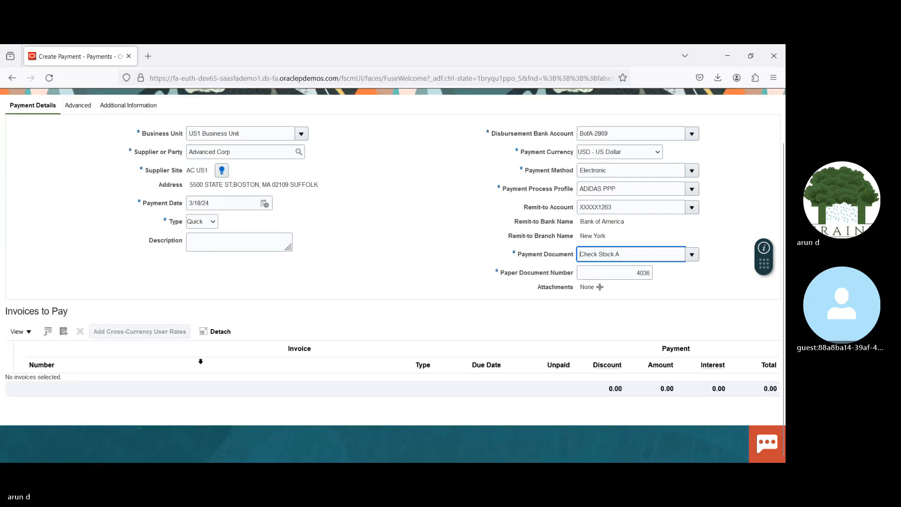
left_click(63, 333)
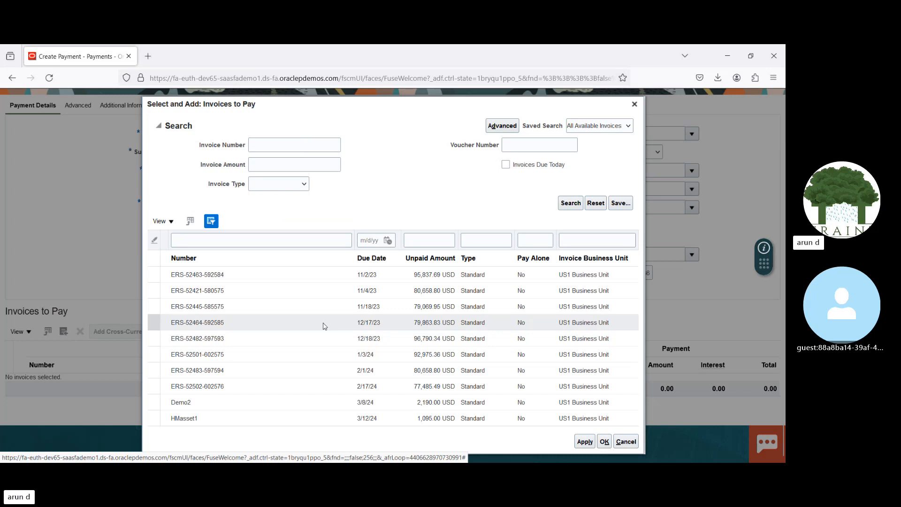
left_click(261, 278)
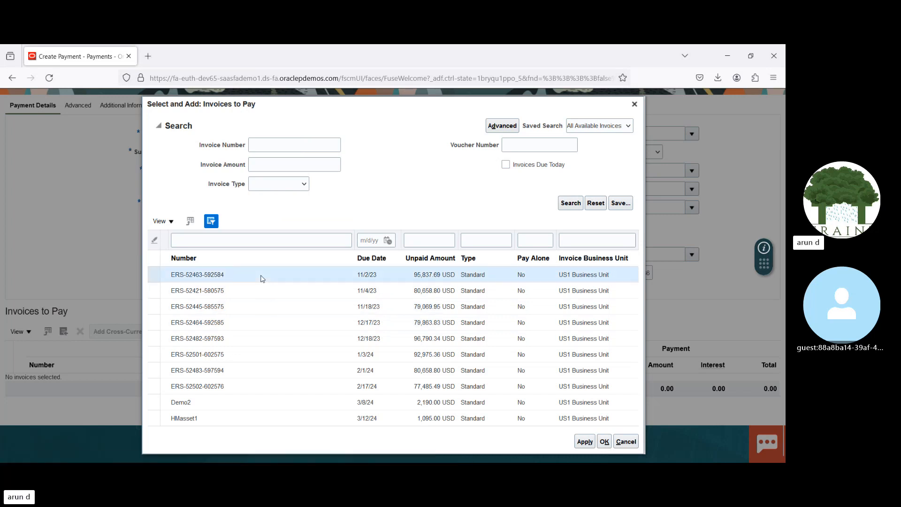
left_click(264, 291, "ctrl")
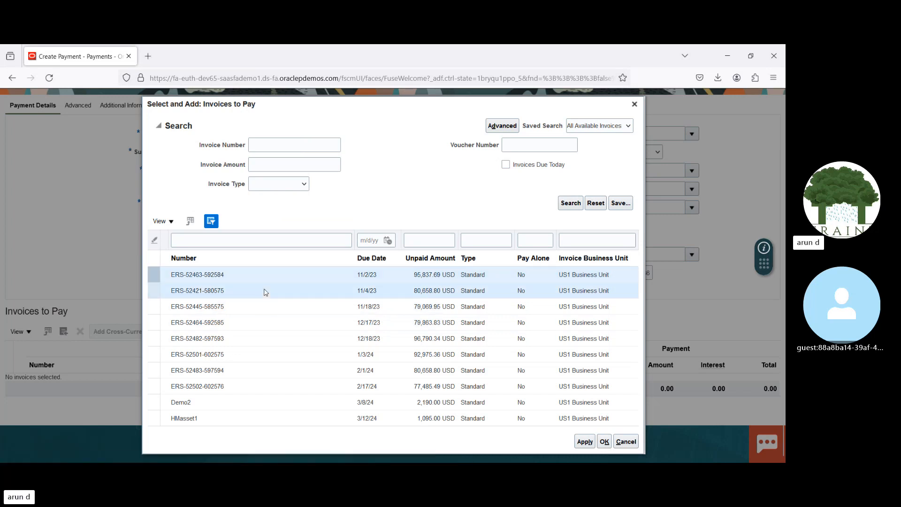
left_click(265, 306, "ctrl")
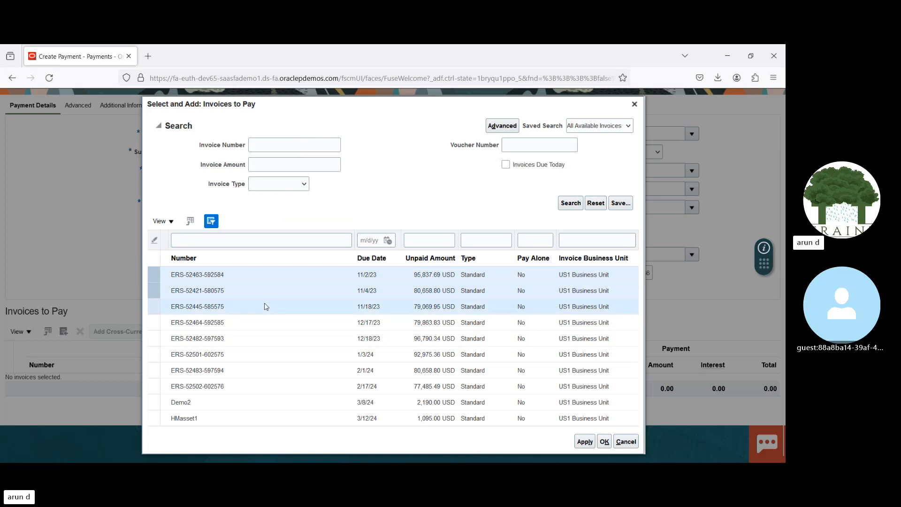
left_click(240, 292)
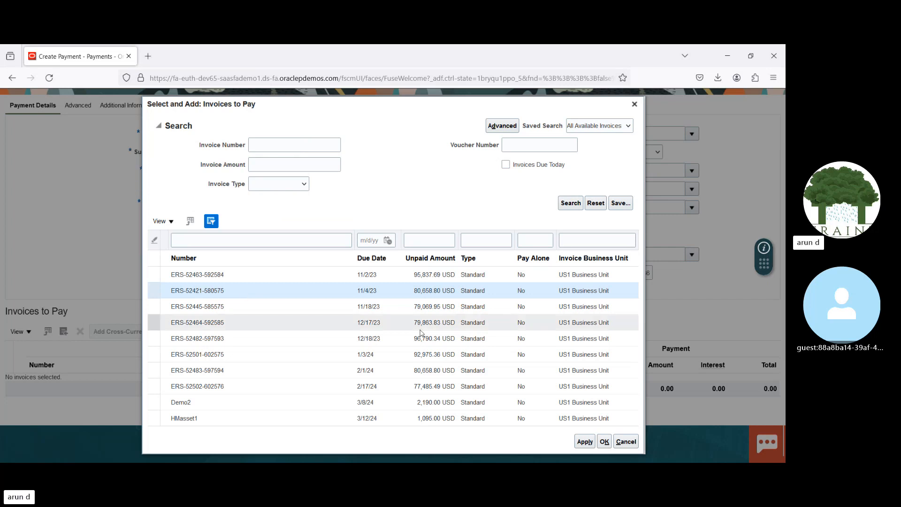
left_click(604, 442)
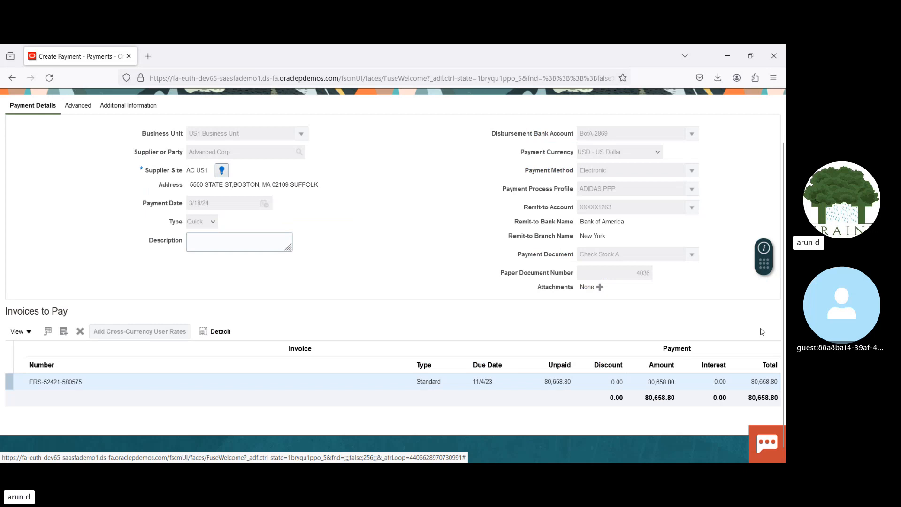
Step: Save and close the new payment, and acknowledge the confirmation
left_click_drag(782, 326, 779, 265)
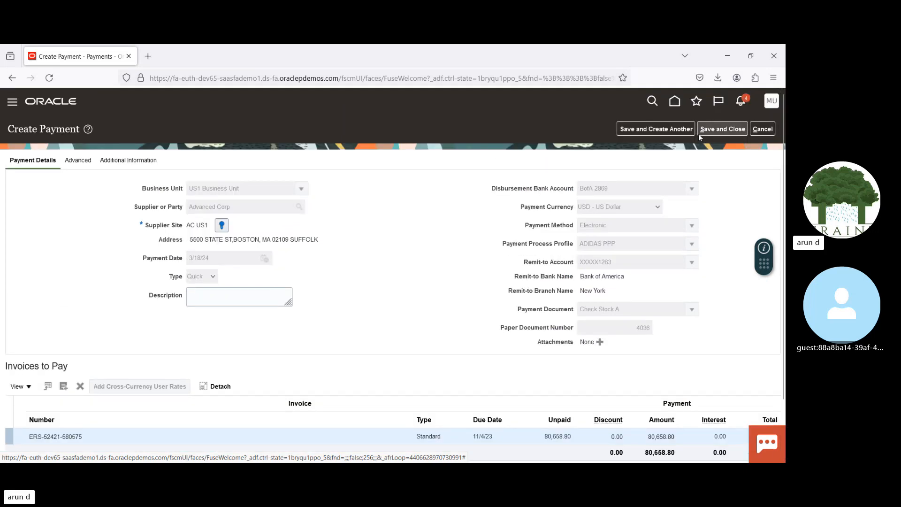
left_click(717, 132)
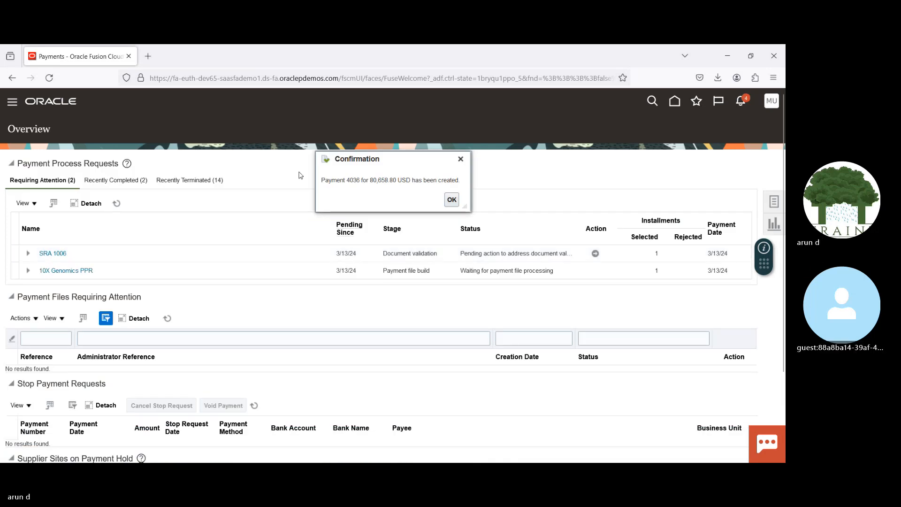
double_click(352, 181)
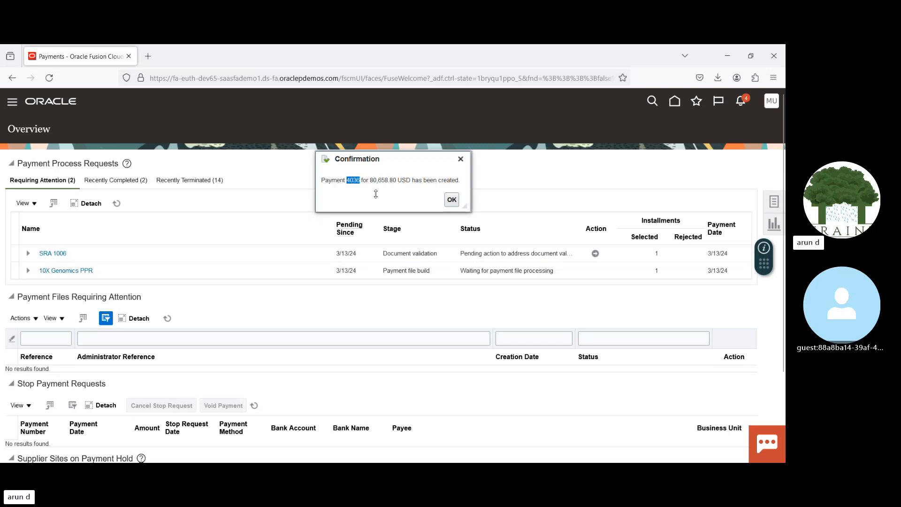
left_click(452, 199)
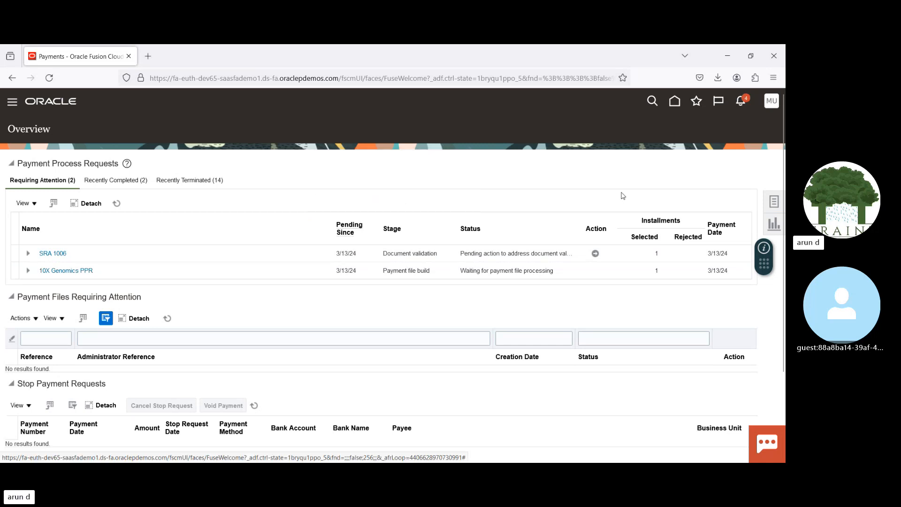
Step: Search the managed payments for payment number 4036 and open its details
left_click(769, 202)
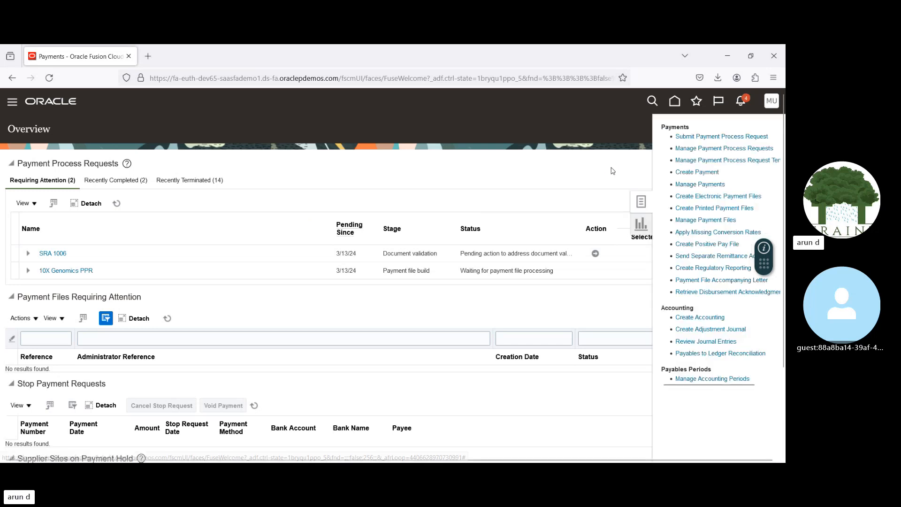
left_click(699, 184)
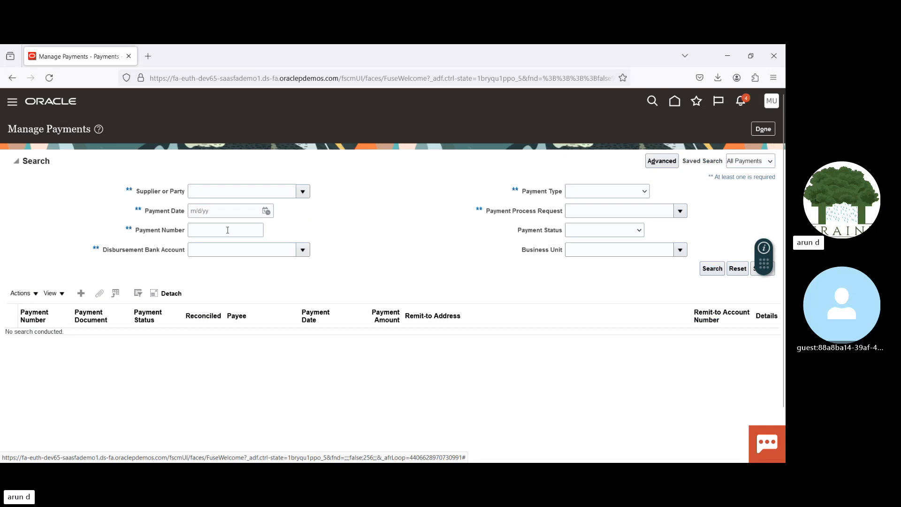
left_click(227, 230)
type("4036")
left_click(711, 269)
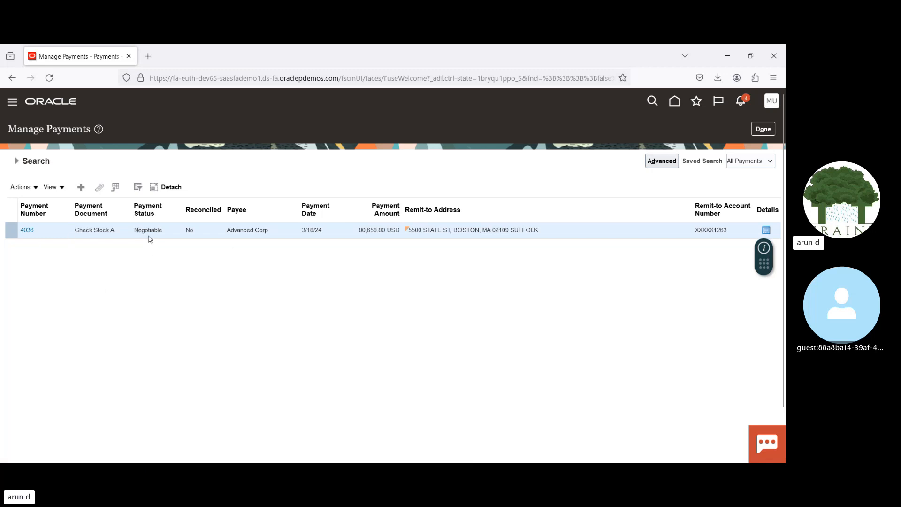
left_click(28, 231)
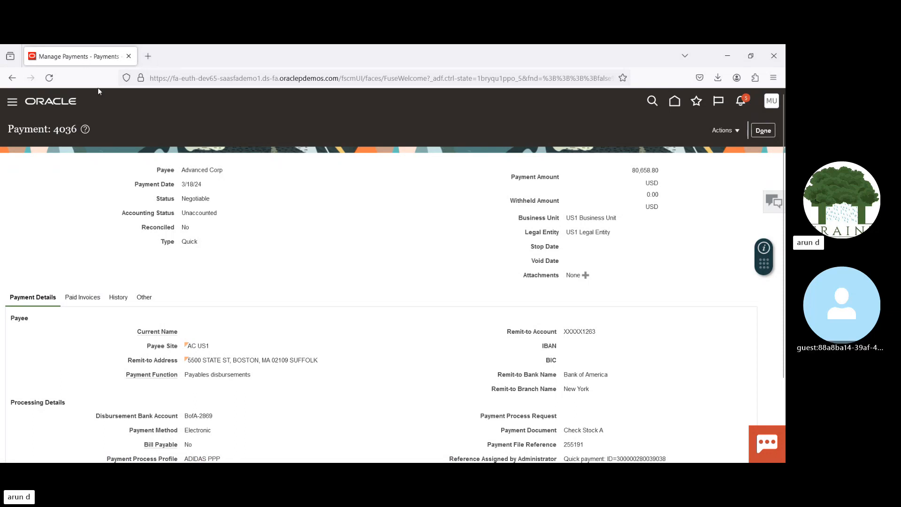
Step: Return to the payment 4036 browser page, and close its details and the managed payments list to reach the Payments overview
left_click(118, 134)
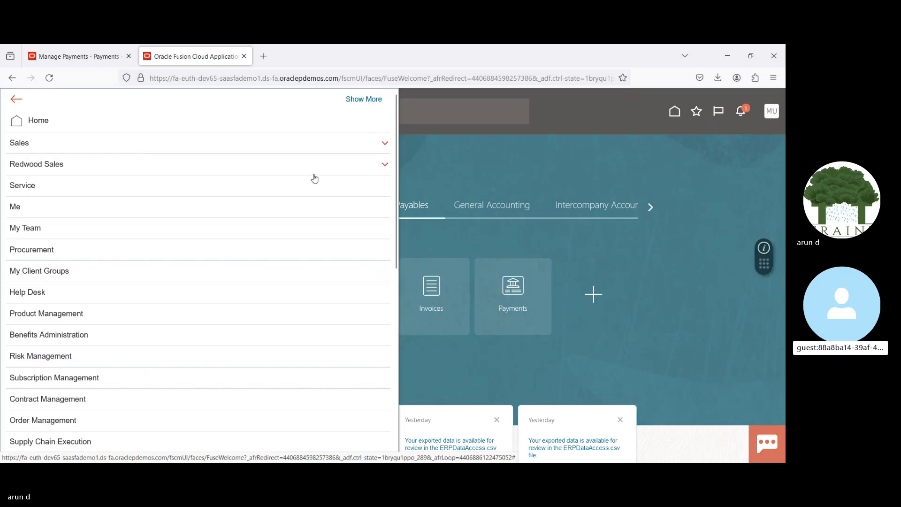
left_click(79, 57)
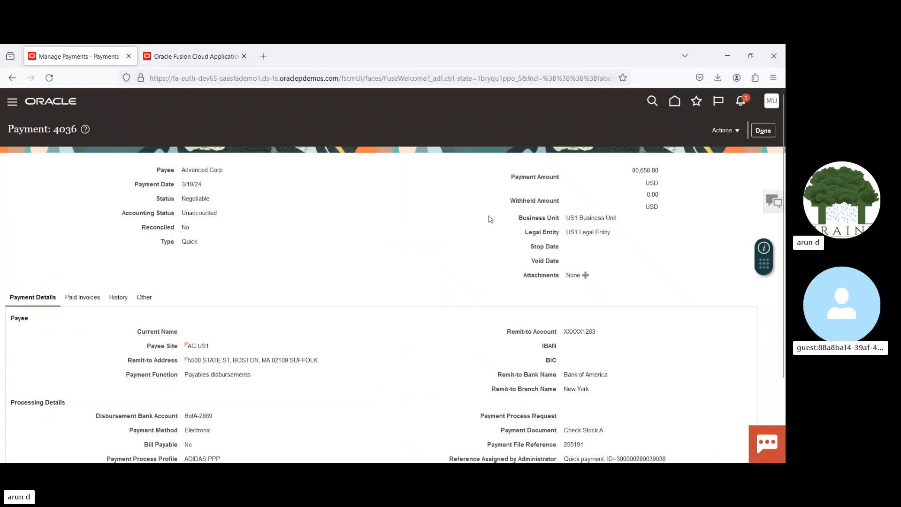
left_click(763, 130)
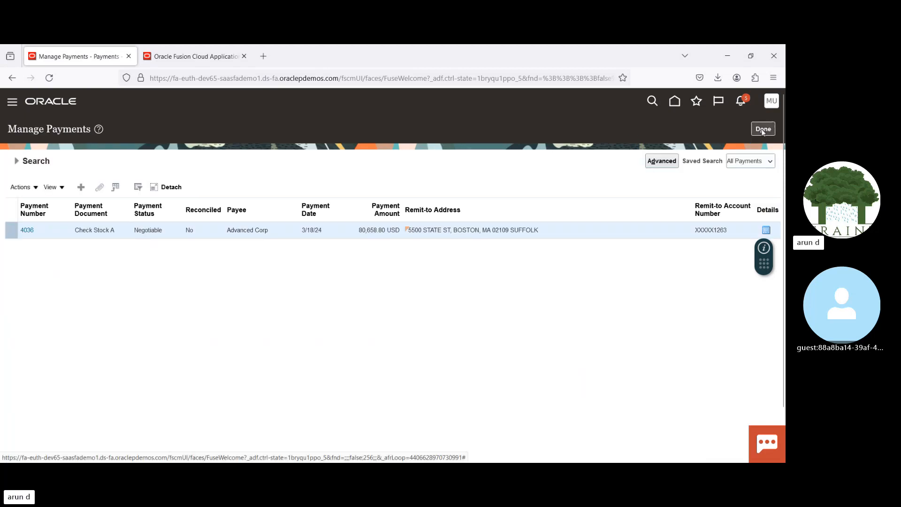
left_click(763, 130)
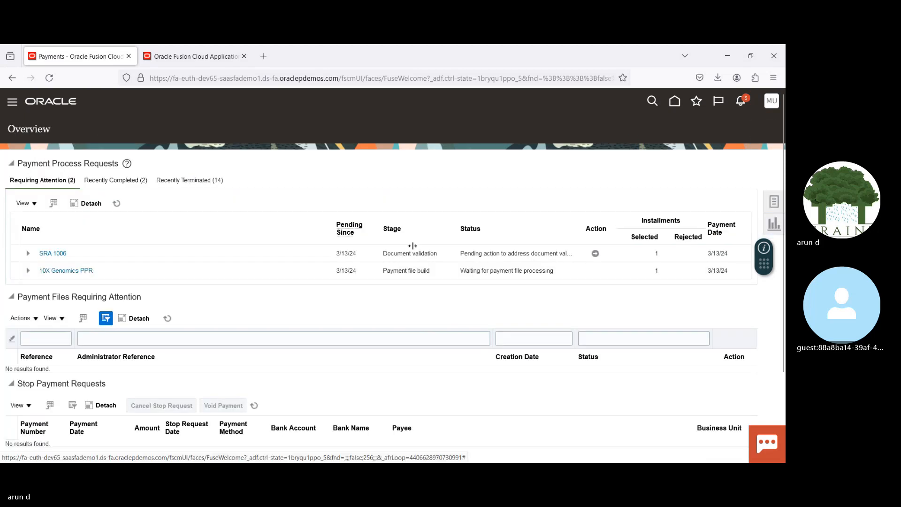
Step: Expand the Schedule Requests section of the Payments overview and examine the status of the listed processes, including Format Payment Files
scroll(765, 311, "down", 3)
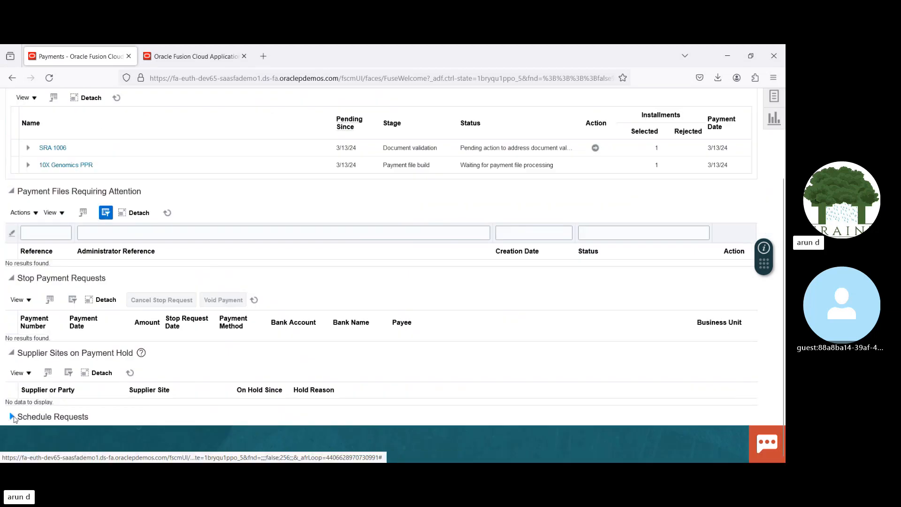
left_click(13, 416)
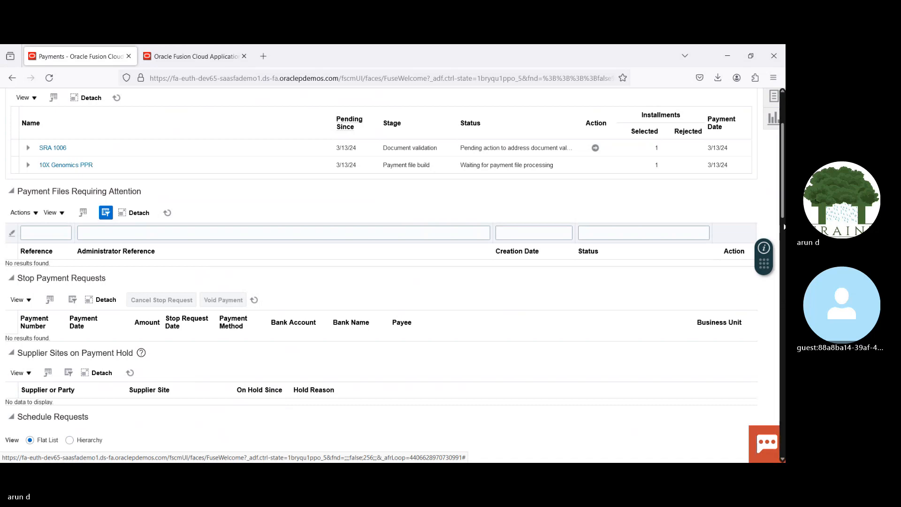
left_click_drag(782, 191, 778, 260)
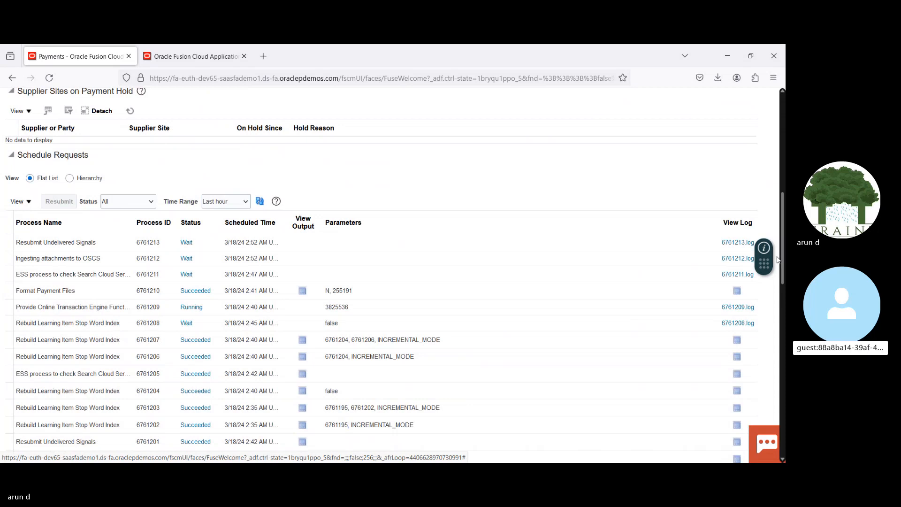
left_click_drag(777, 260, 777, 253)
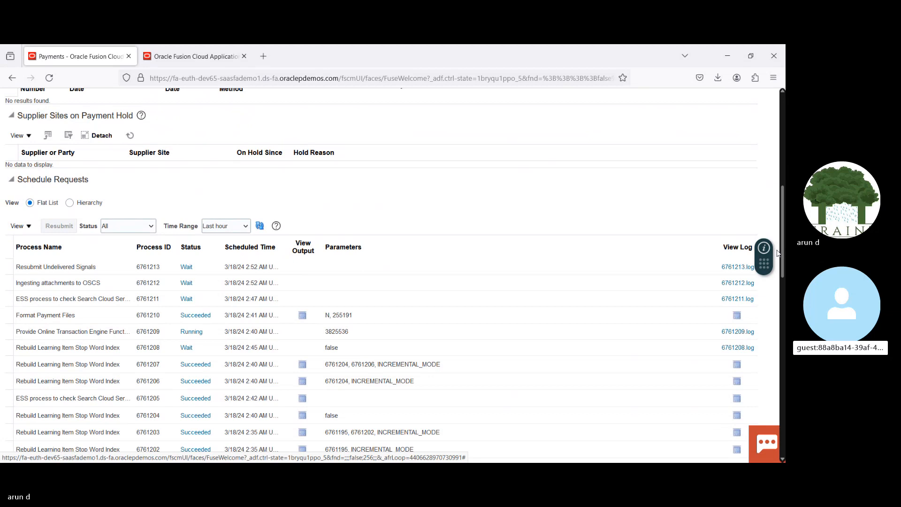
left_click_drag(777, 254, 777, 254)
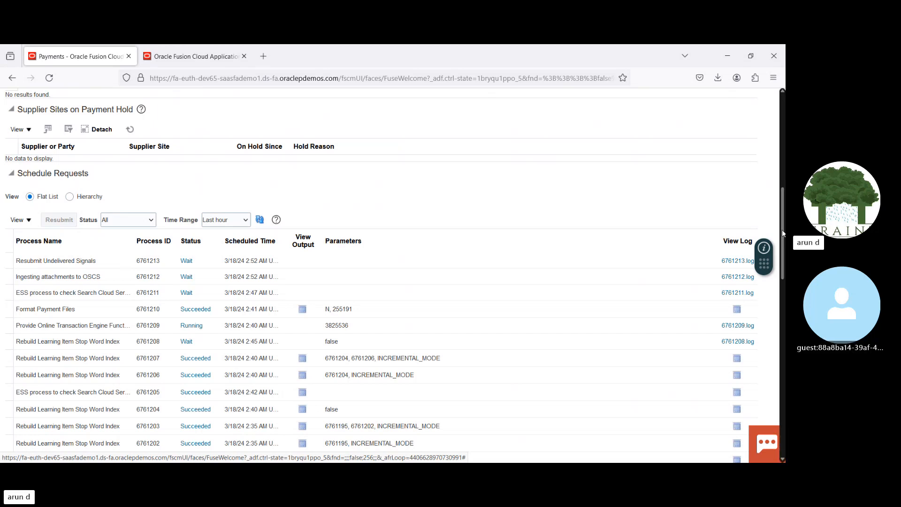
left_click_drag(782, 232, 781, 133)
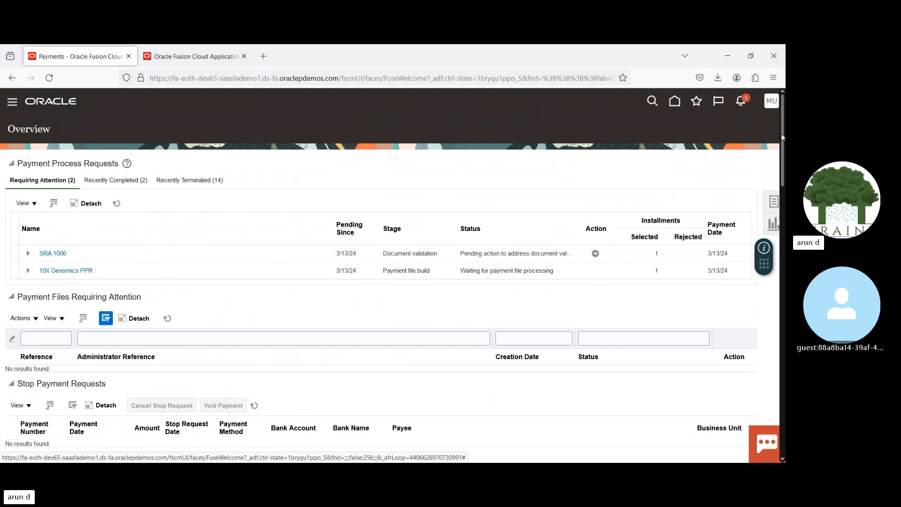
Step: Start a new payment process request from the Payments tasks and name it 18032024
left_click(773, 203)
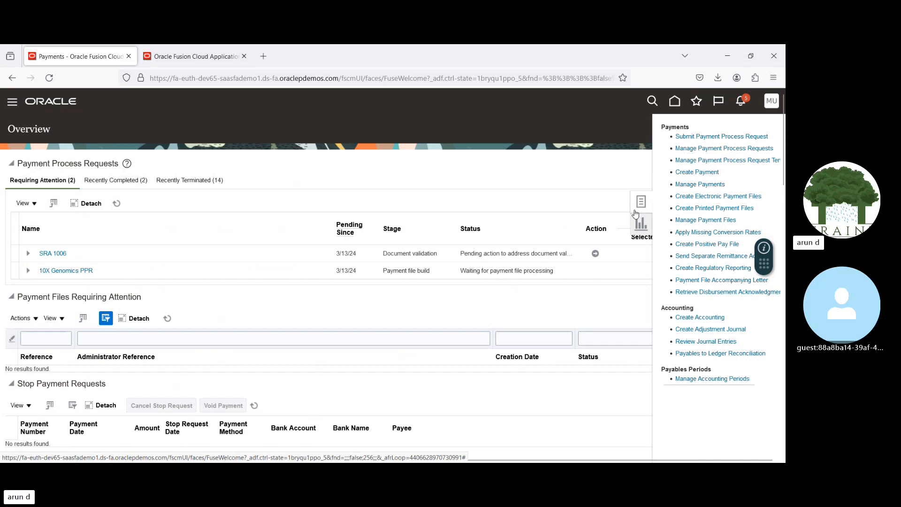
left_click(710, 140)
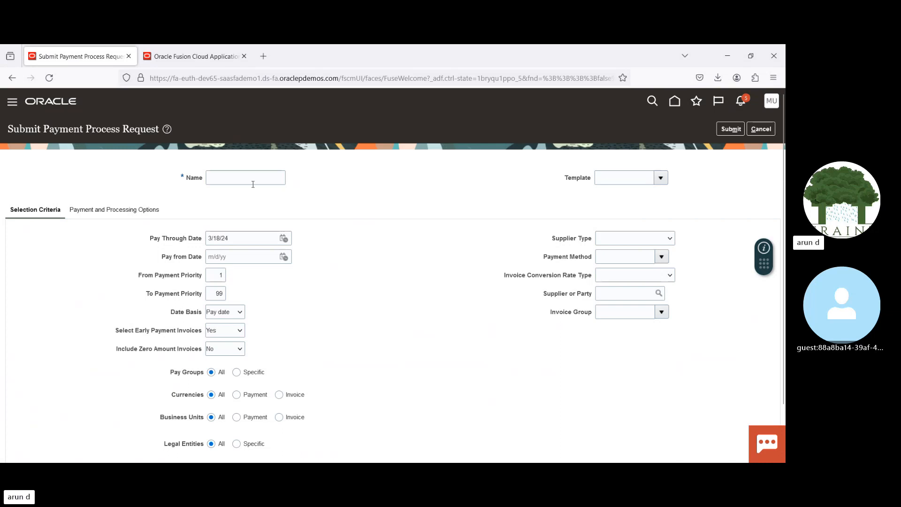
left_click(236, 177)
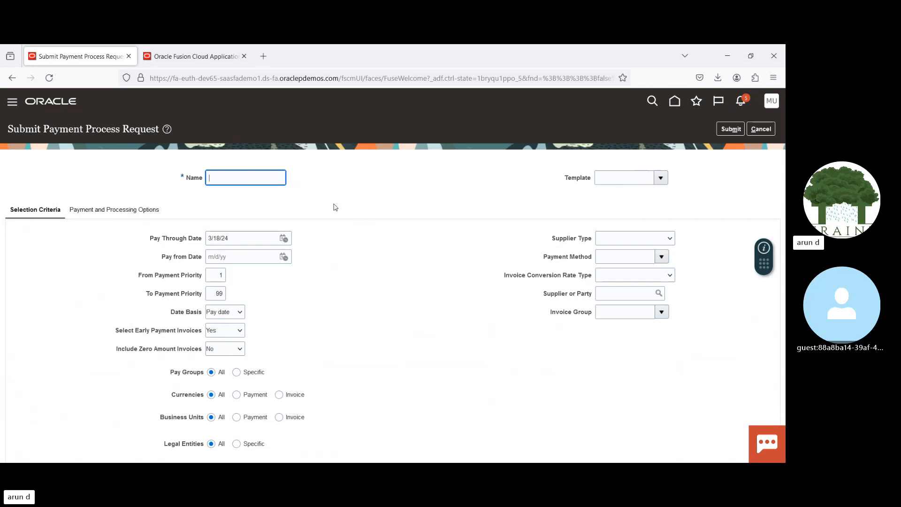
type("18032024")
Step: Review the selection criteria and restrict the request to the Electronic payment method
left_click_drag(550, 258, 598, 261)
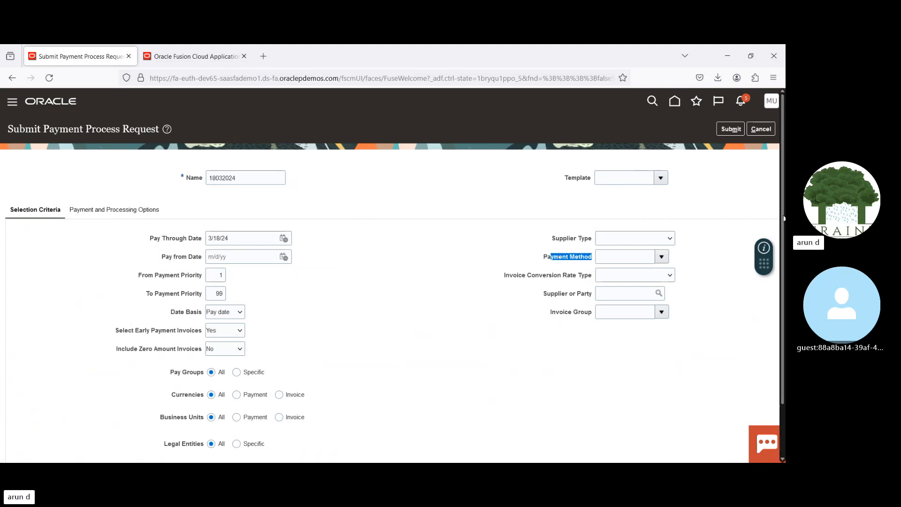
scroll(783, 218, "down", 2)
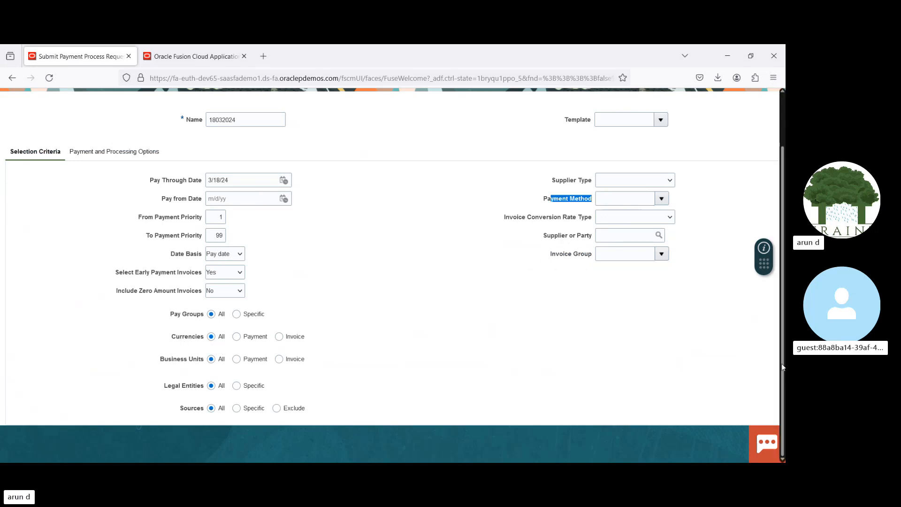
left_click_drag(783, 366, 783, 308)
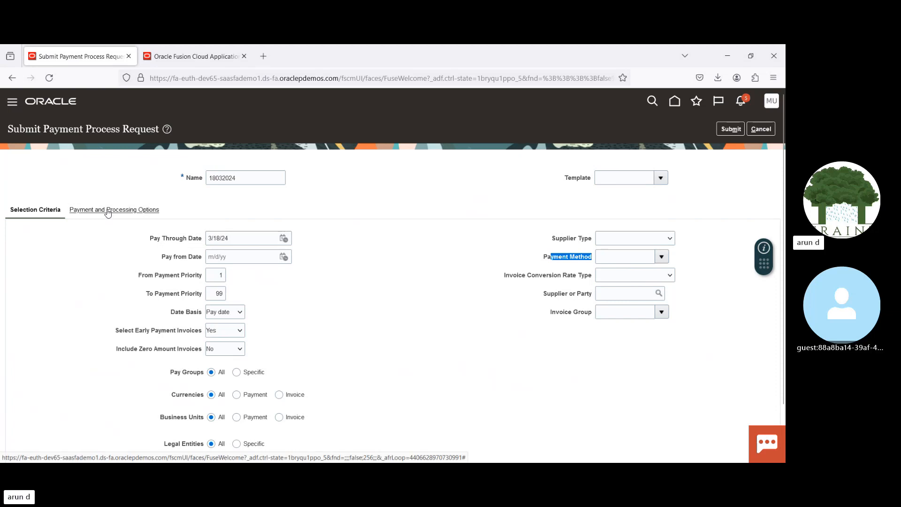
left_click(630, 256)
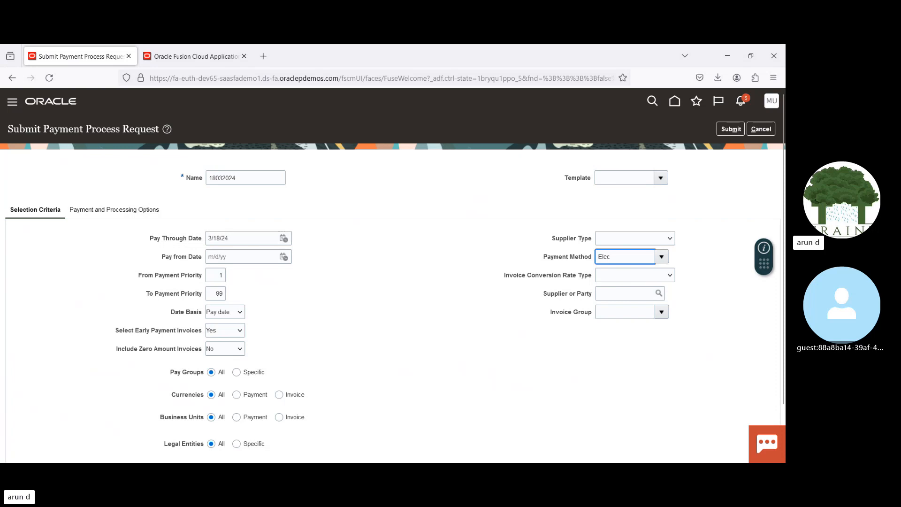
key("Tab")
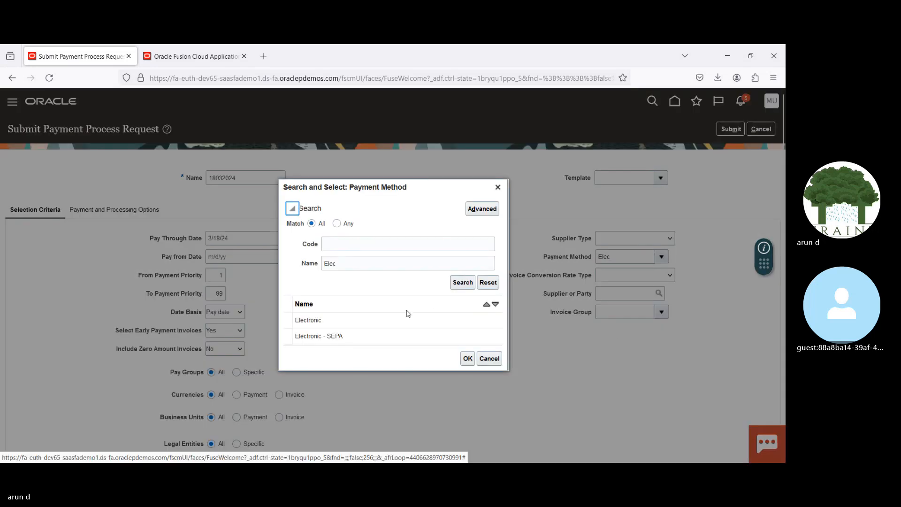
double_click(382, 320)
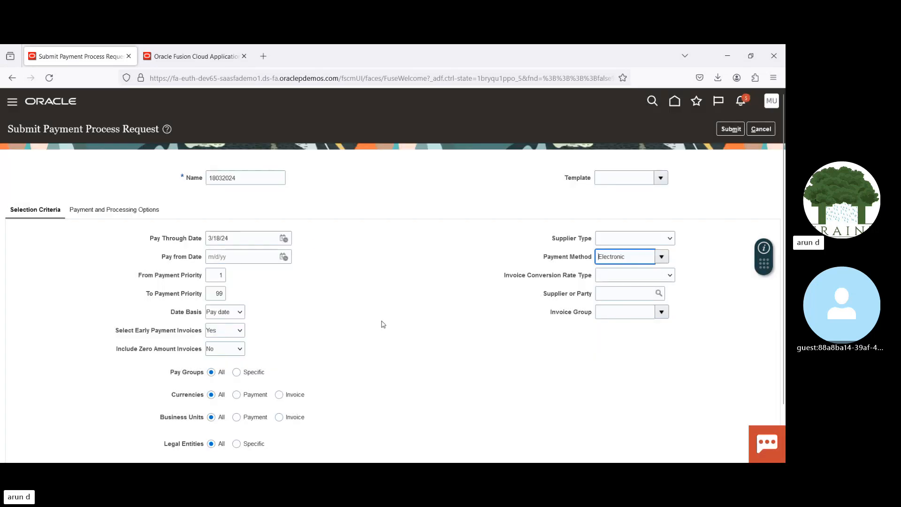
Step: Look up suppliers by "Adv" and choose Advanced Corp as the request's supplier or party
left_click(617, 299)
type("A")
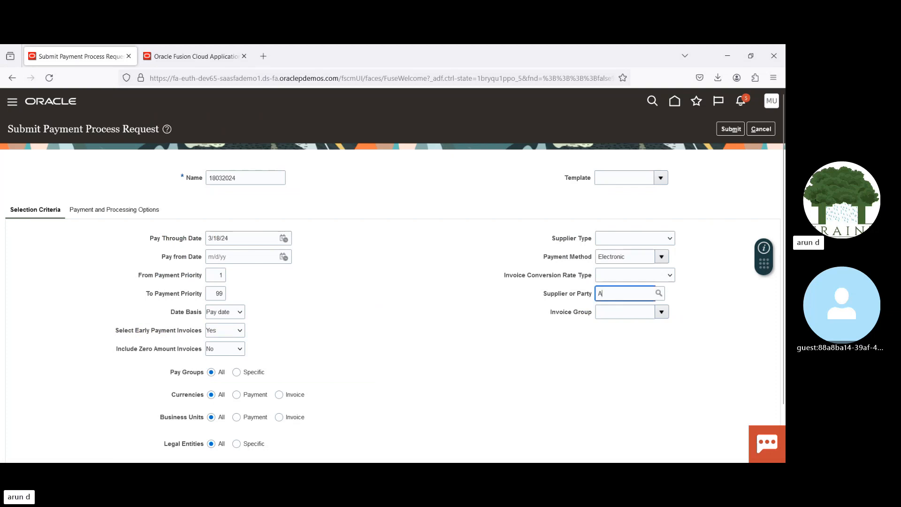
type("dv")
key("Tab")
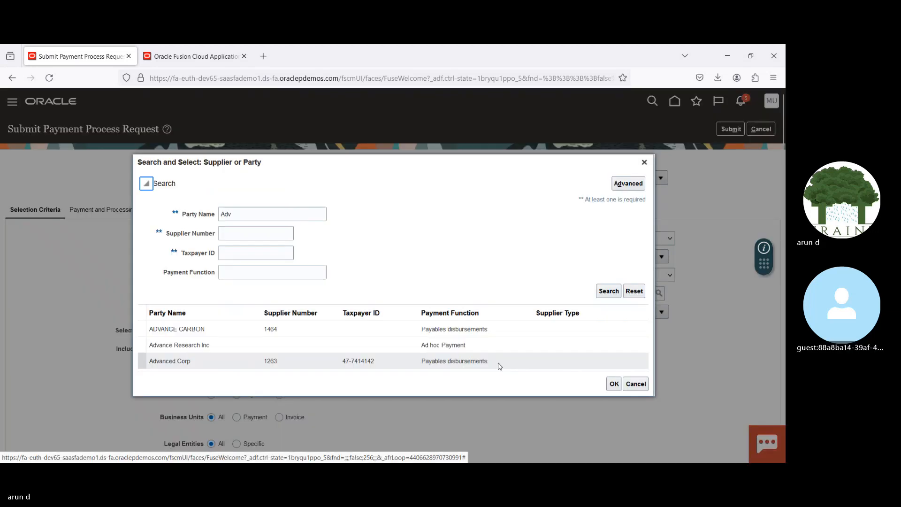
left_click(252, 359)
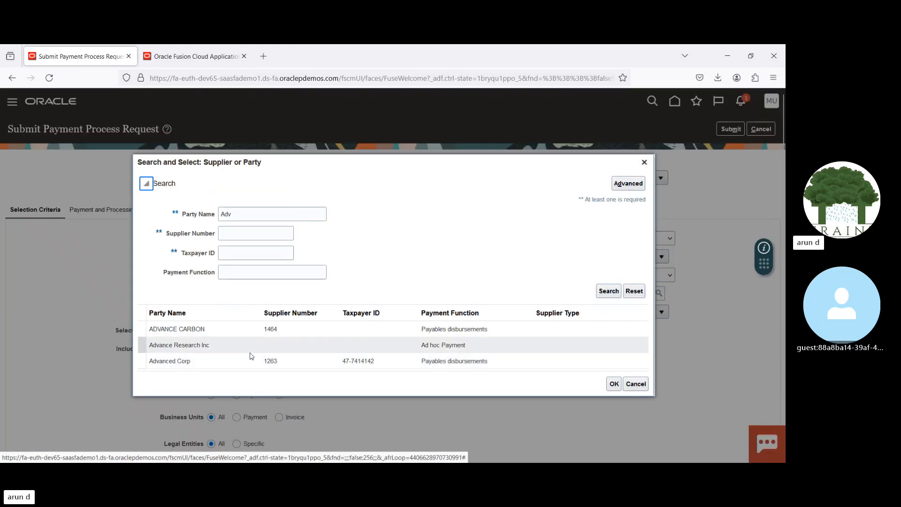
left_click(614, 383)
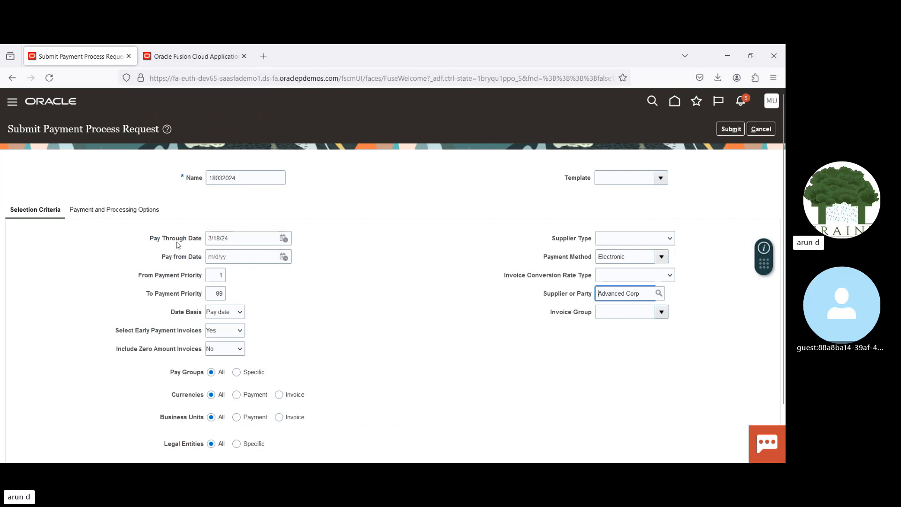
Step: In the payment and processing options, set the disbursement bank account to BofA-2869 and the payment process profile to Bank Transfer Request
left_click(95, 211)
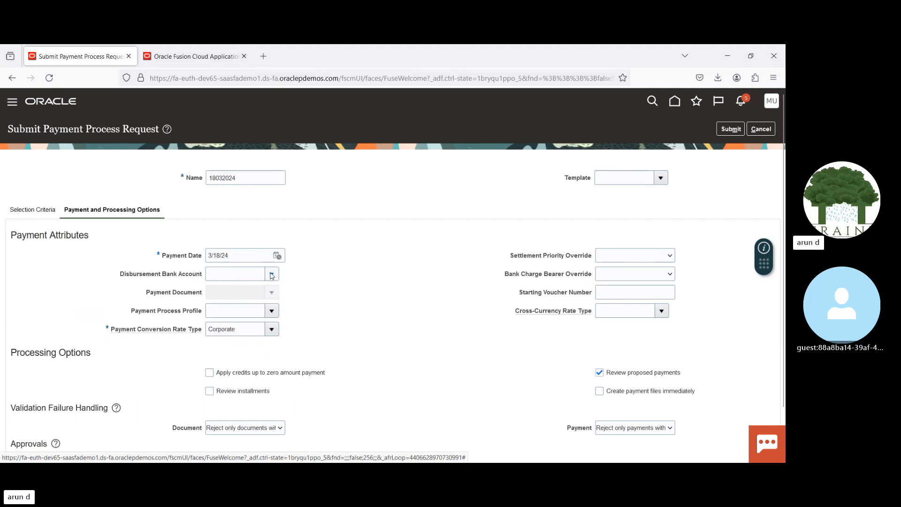
left_click(272, 275)
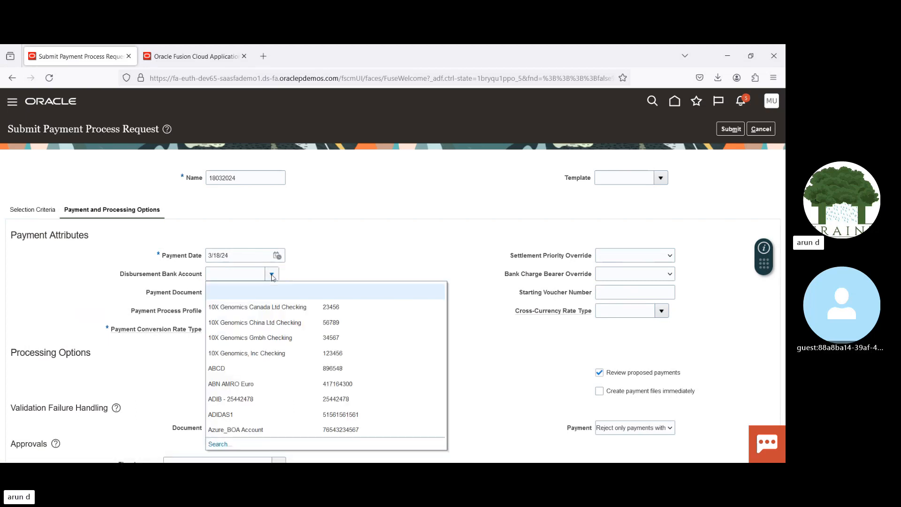
left_click(244, 275)
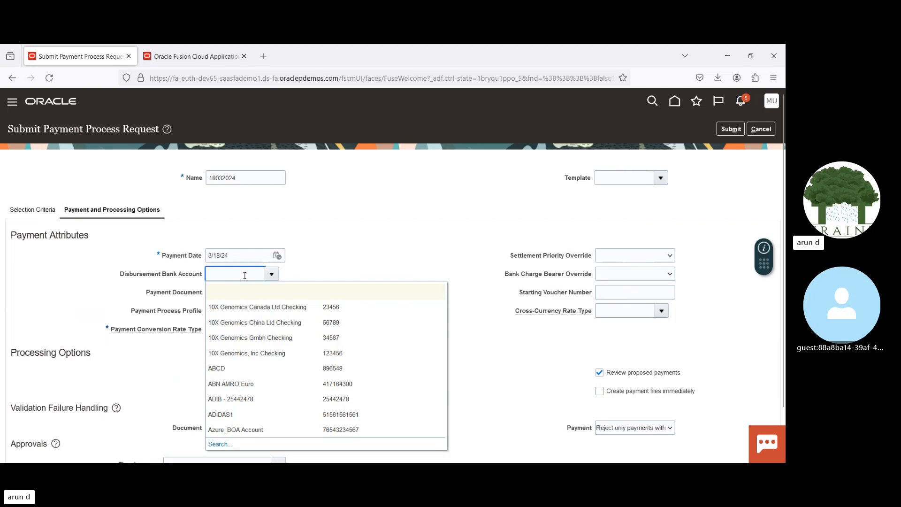
type("B")
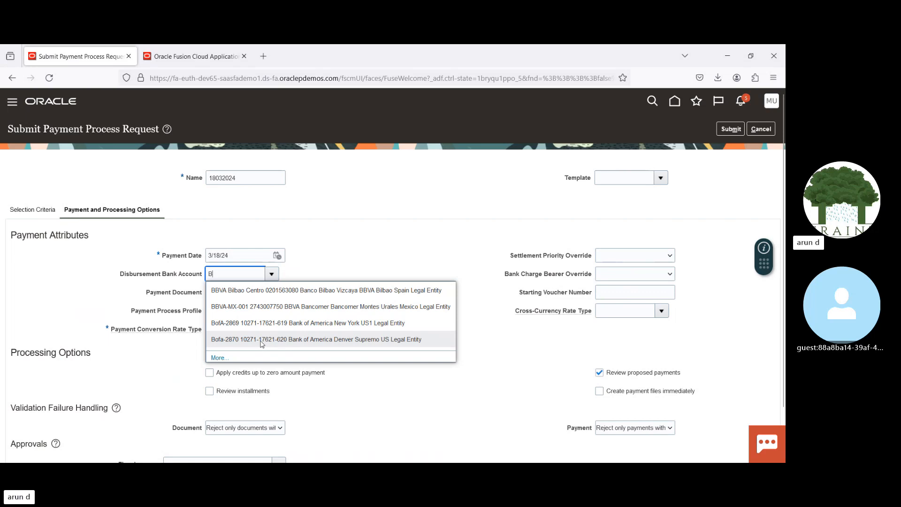
left_click(257, 320)
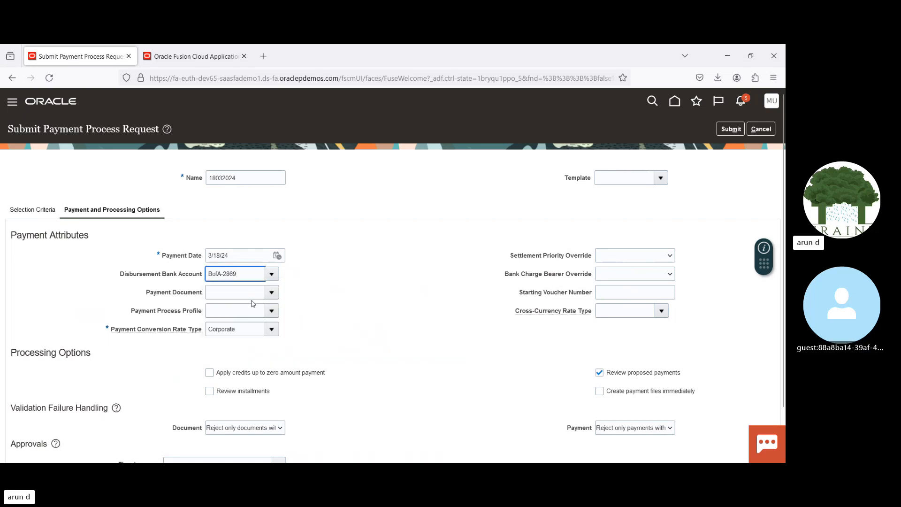
left_click(271, 313)
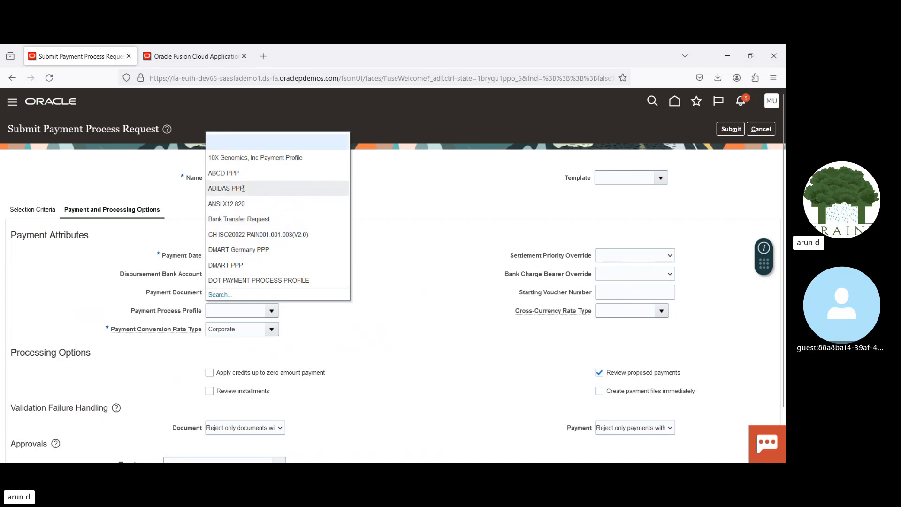
left_click(239, 218)
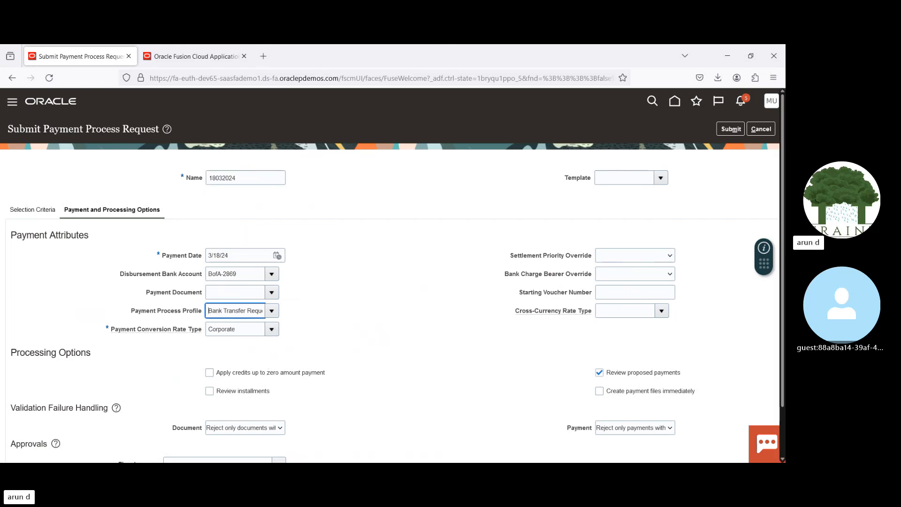
Step: Enable reviewing installments and creating payment files immediately in the request's processing options
scroll(760, 327, "down", 2)
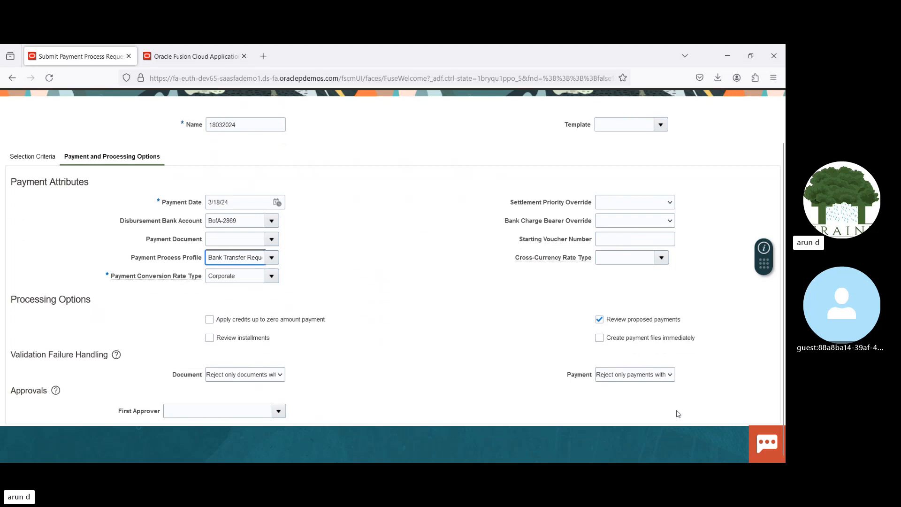
left_click(210, 340)
left_click(599, 339)
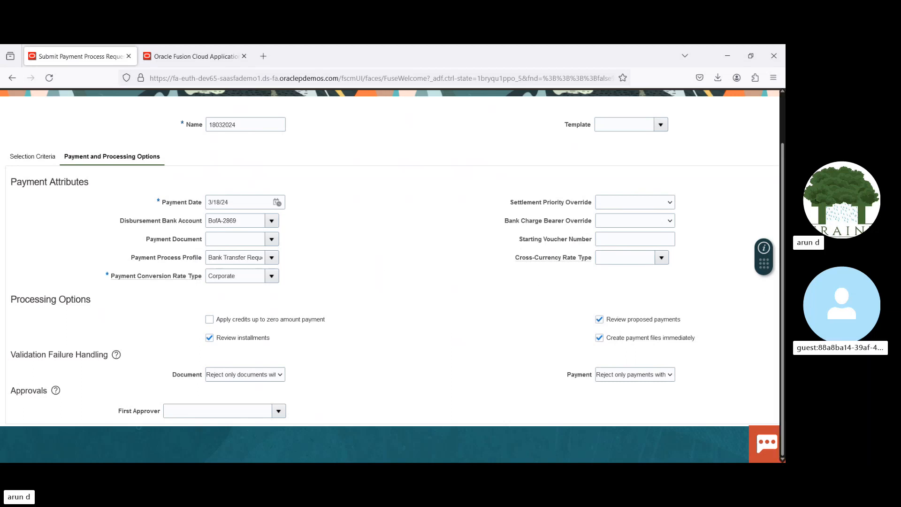
left_click_drag(783, 304, 782, 306)
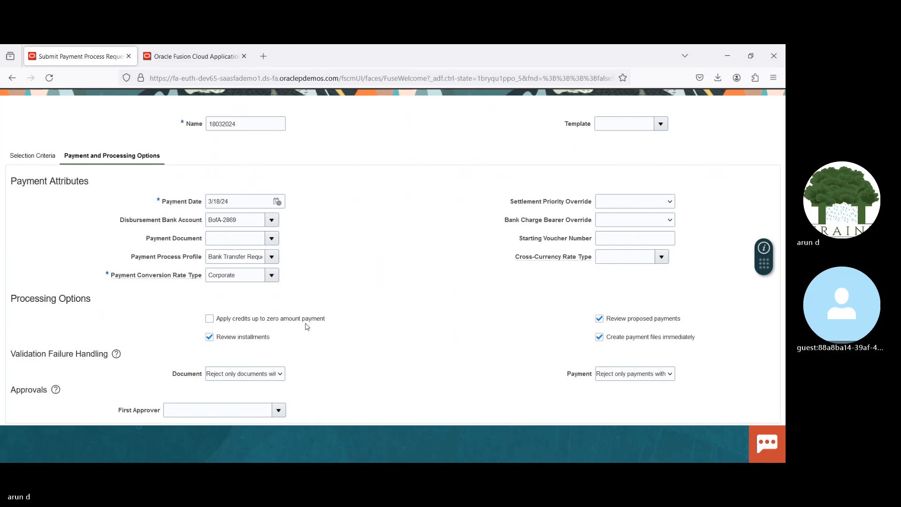
Step: Copy the request name 18032024 and submit the payment process request
scroll(783, 205, "up", 2)
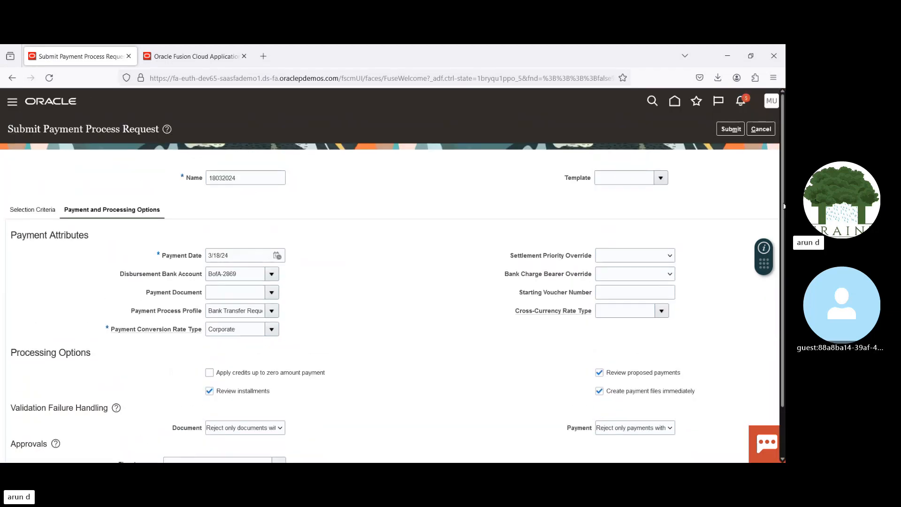
double_click(272, 177)
key("ctrl+c")
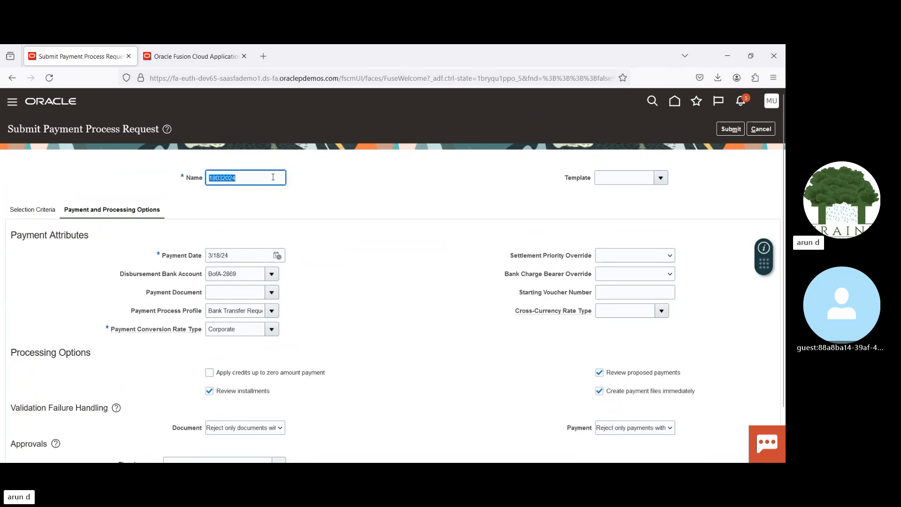
left_click(731, 128)
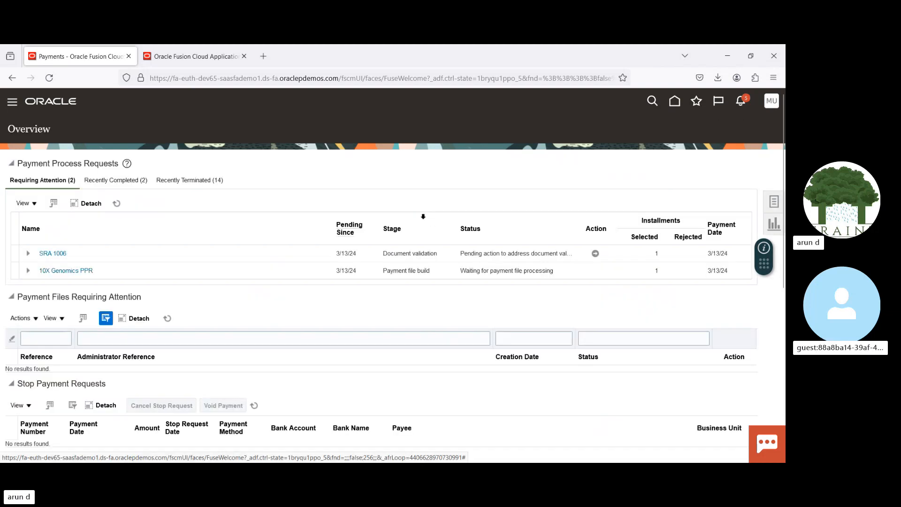
Step: In the payment process request management page, search for the request named 18032024
left_click(772, 202)
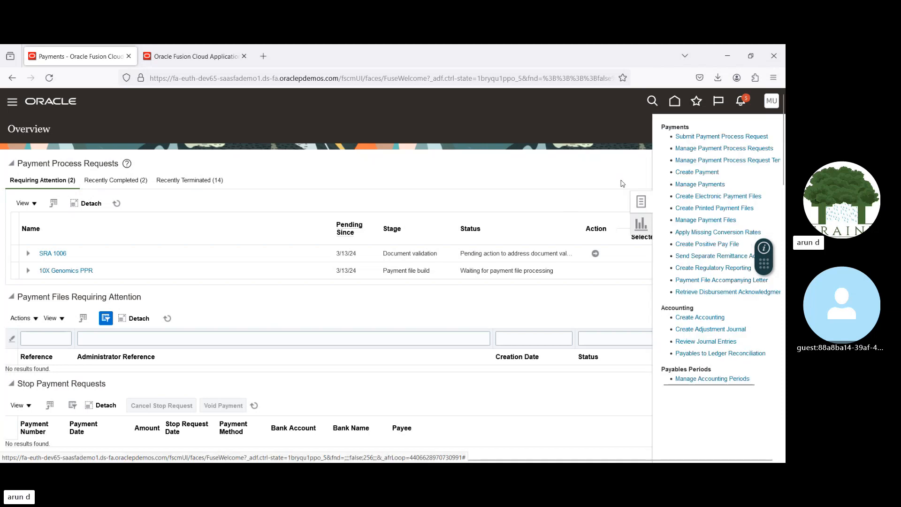
left_click(706, 149)
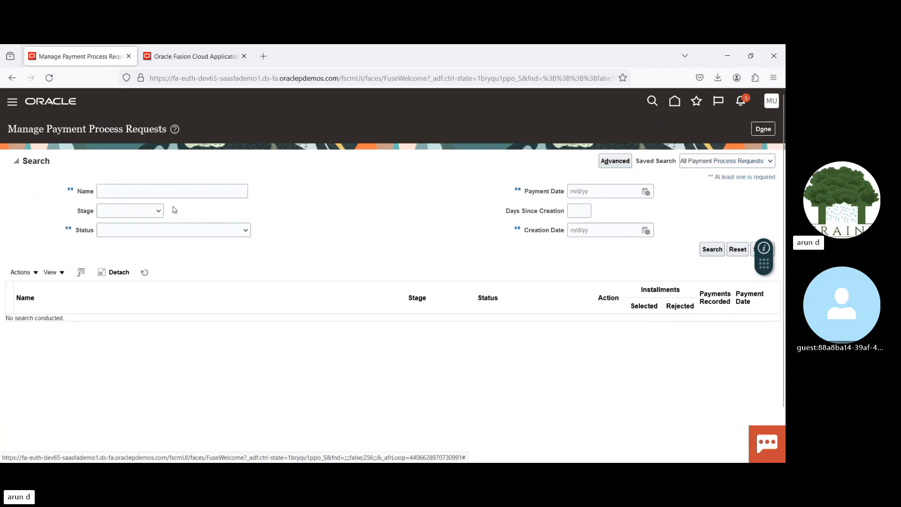
left_click(146, 187)
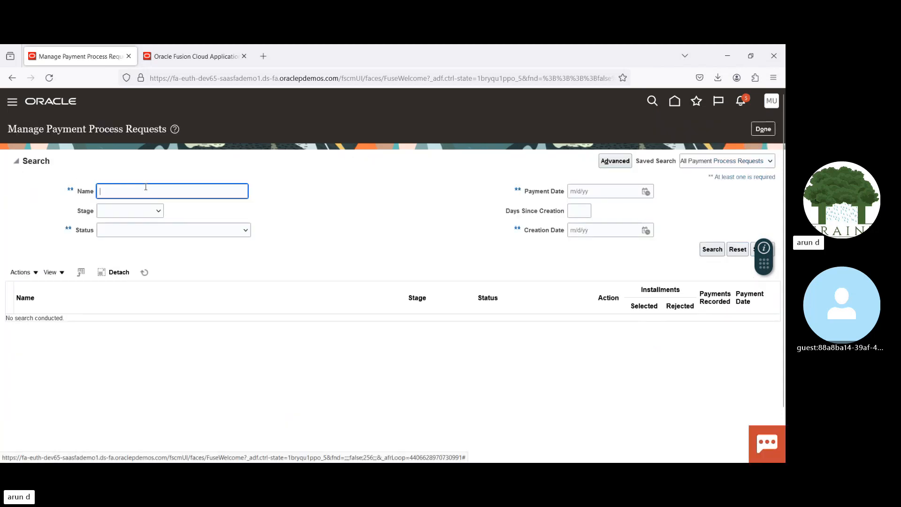
key("ctrl+v")
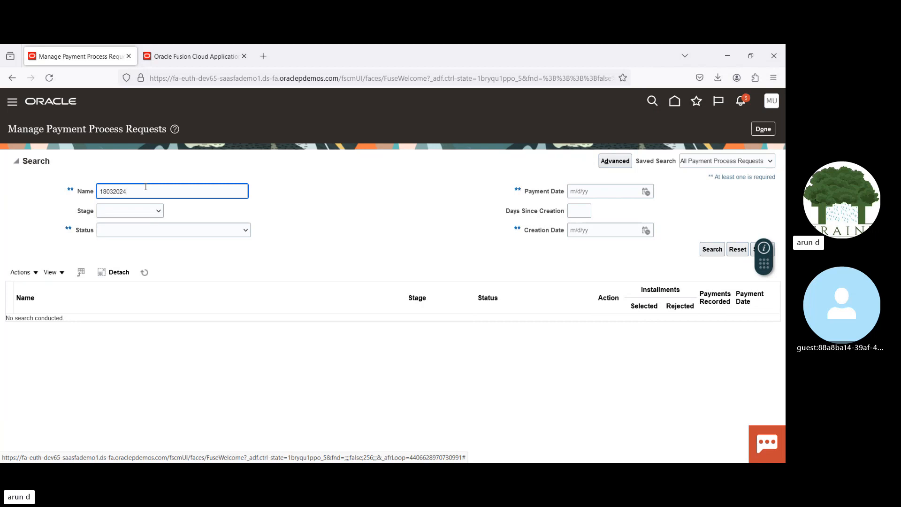
key("Return")
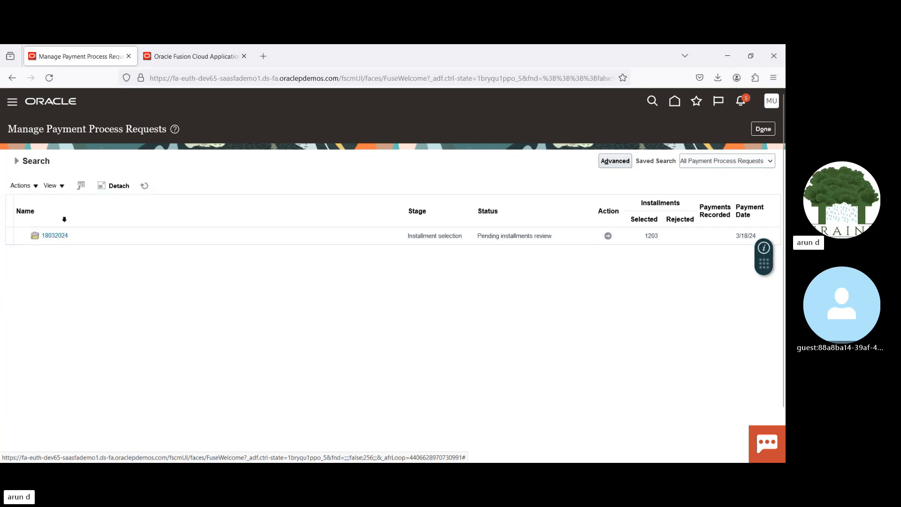
Step: Review request 18032024's selection criteria and its payment and processing options, including the approvals section, and return to the request list
left_click(55, 235)
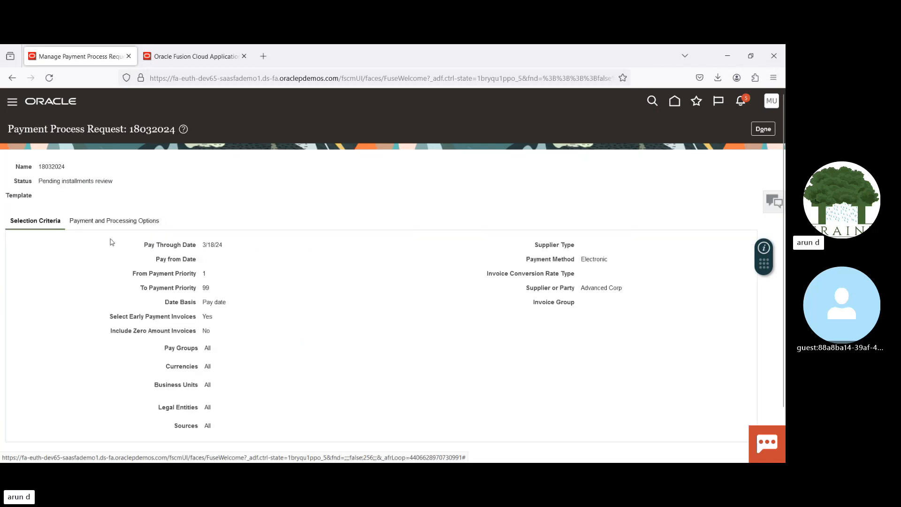
left_click(113, 220)
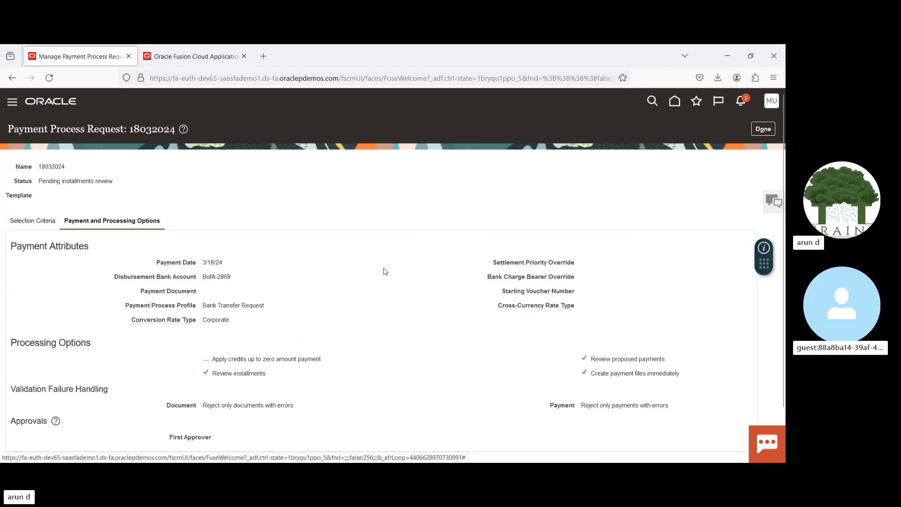
scroll(384, 272, "down", 2)
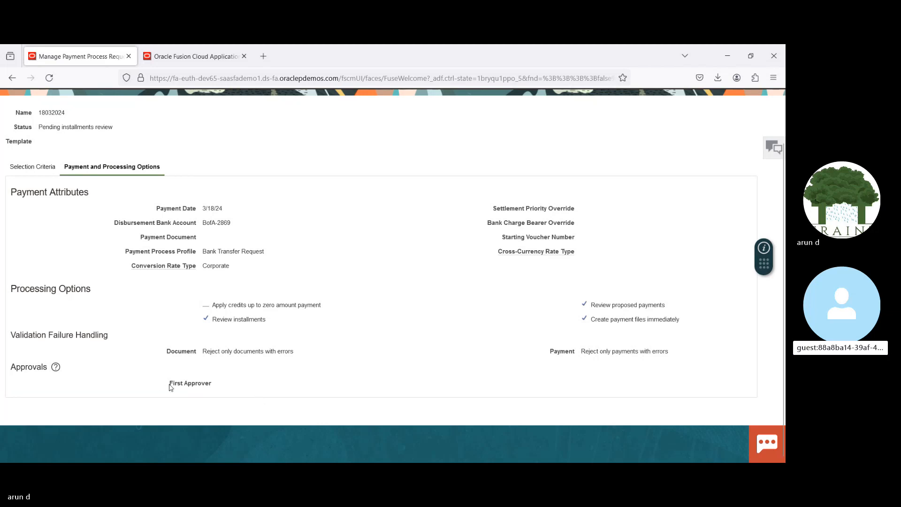
left_click_drag(171, 385, 207, 382)
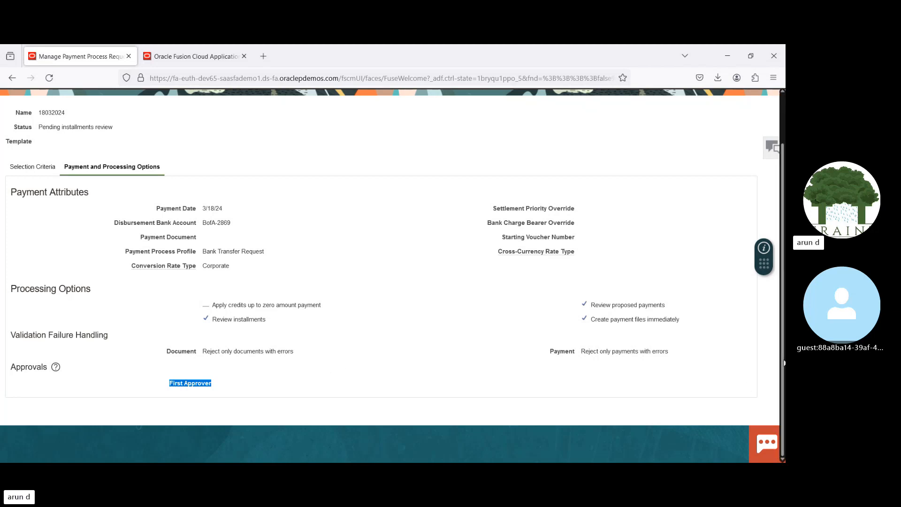
left_click_drag(784, 362, 785, 303)
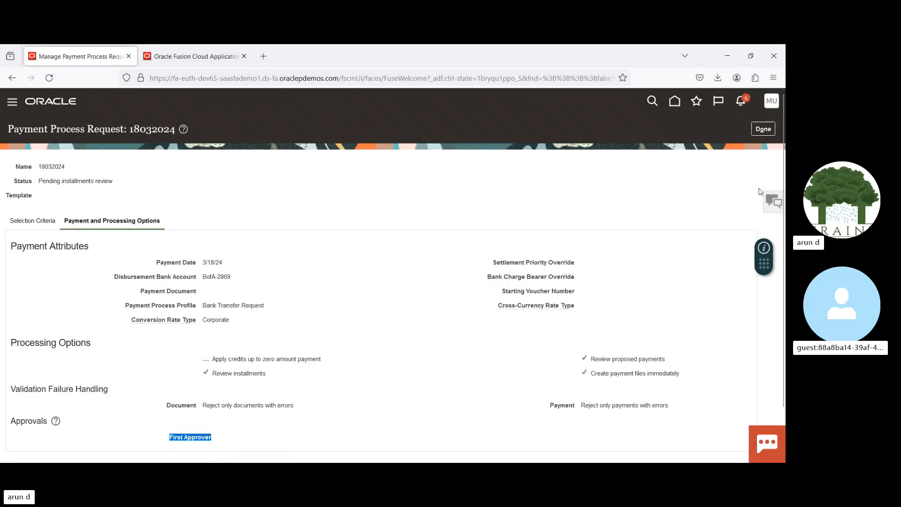
left_click(760, 132)
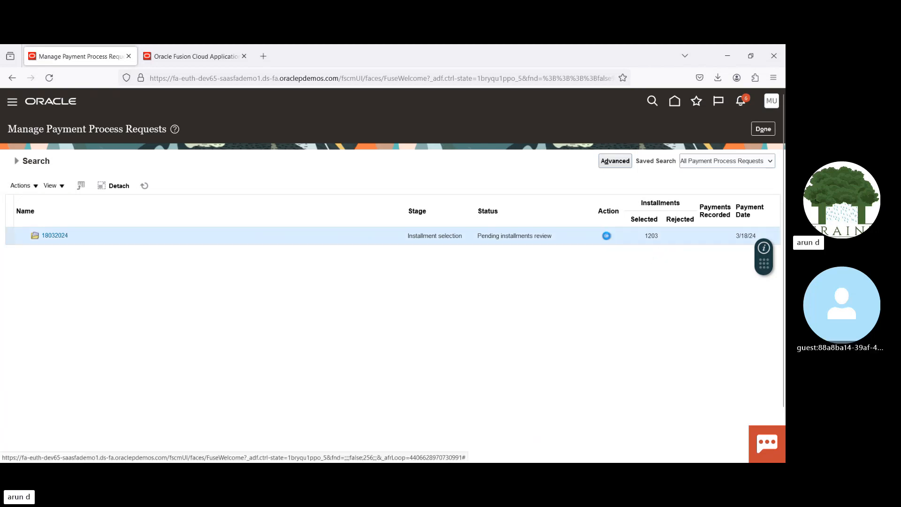
Step: Open the installment review for request 18032024 and examine the installments not selected and those selected for payment
left_click(606, 236)
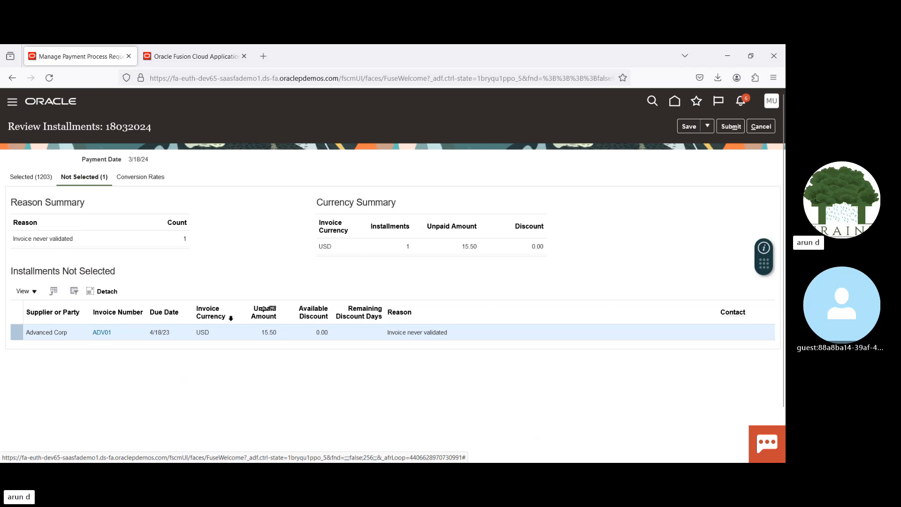
left_click(29, 181)
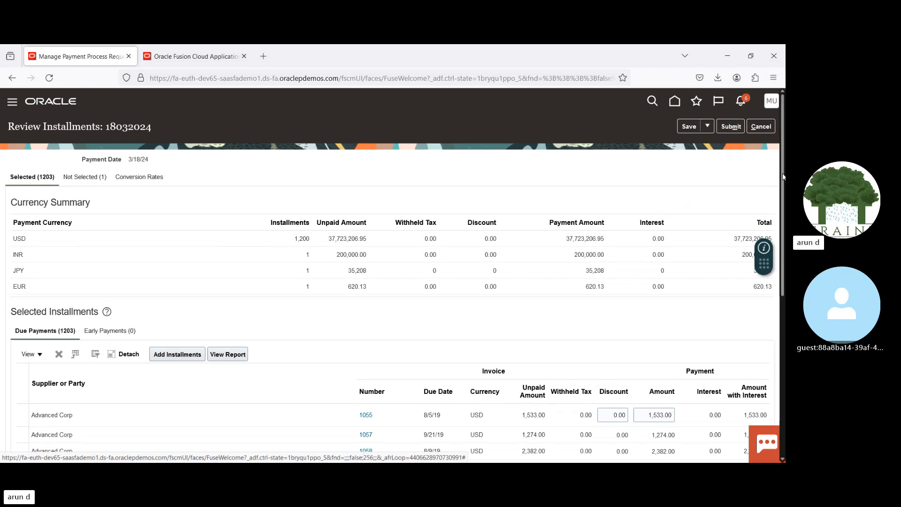
left_click_drag(782, 172, 769, 316)
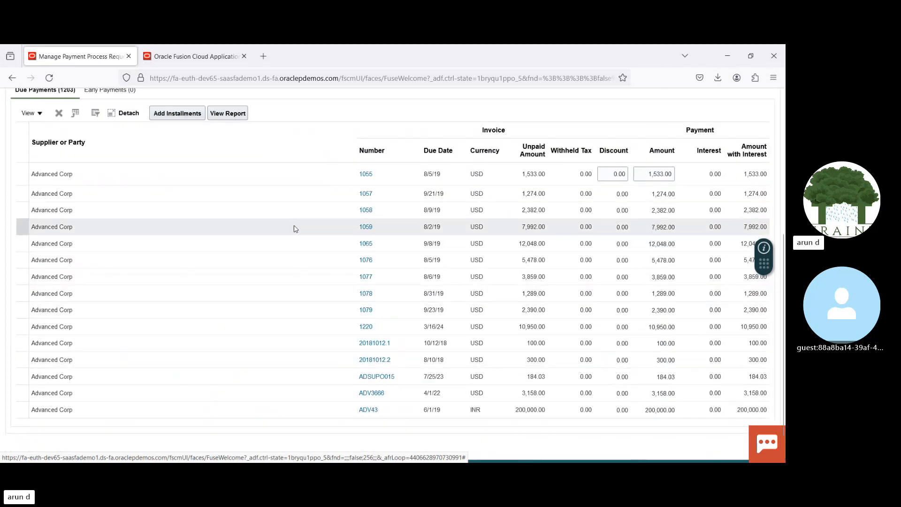
Step: Delete all selected due installments from the request except the Advanced Corp installment for invoice 1057
left_click(244, 200)
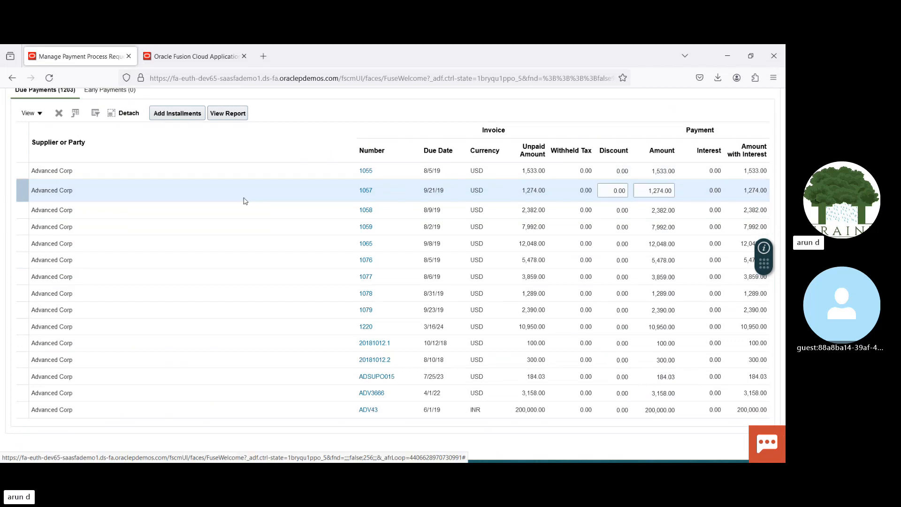
key("ctrl+a")
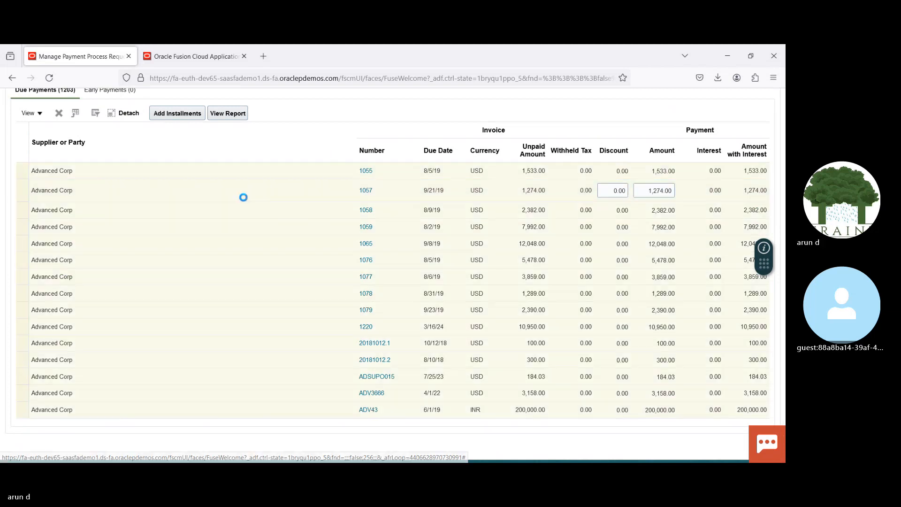
left_click(210, 190, "ctrl")
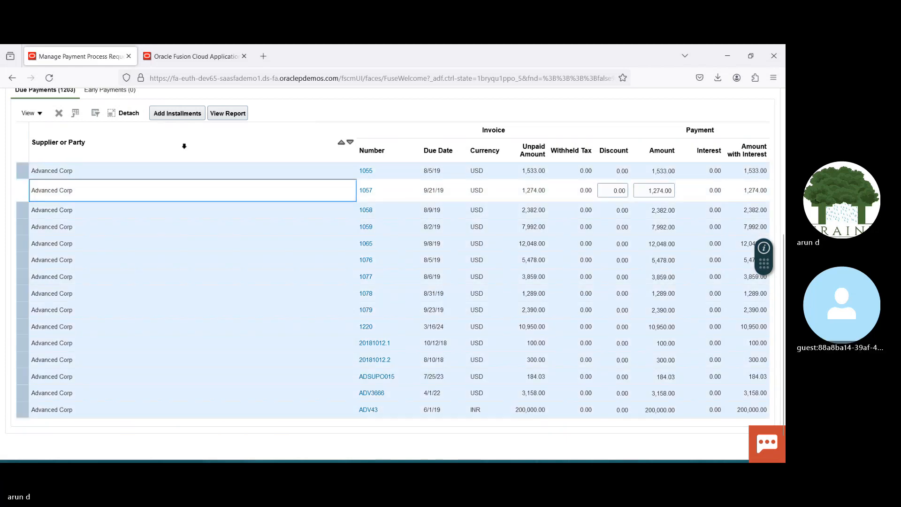
left_click(59, 114)
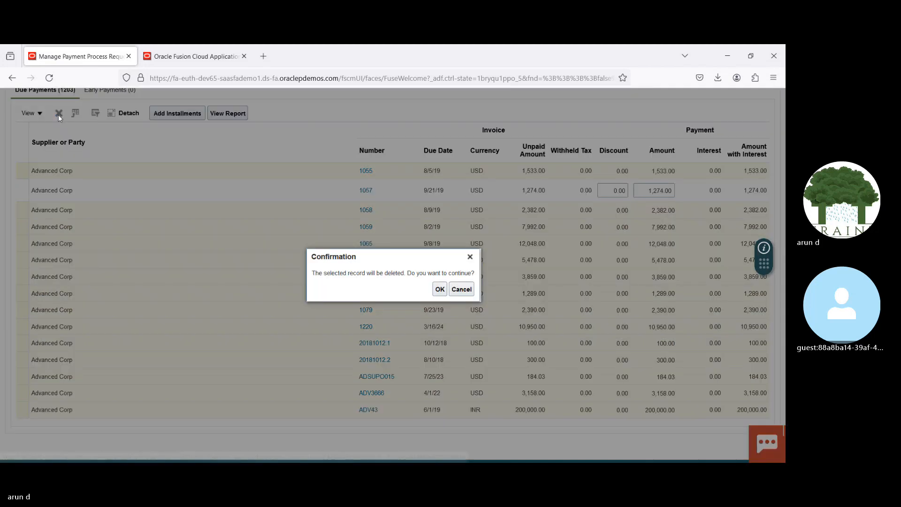
left_click(439, 290)
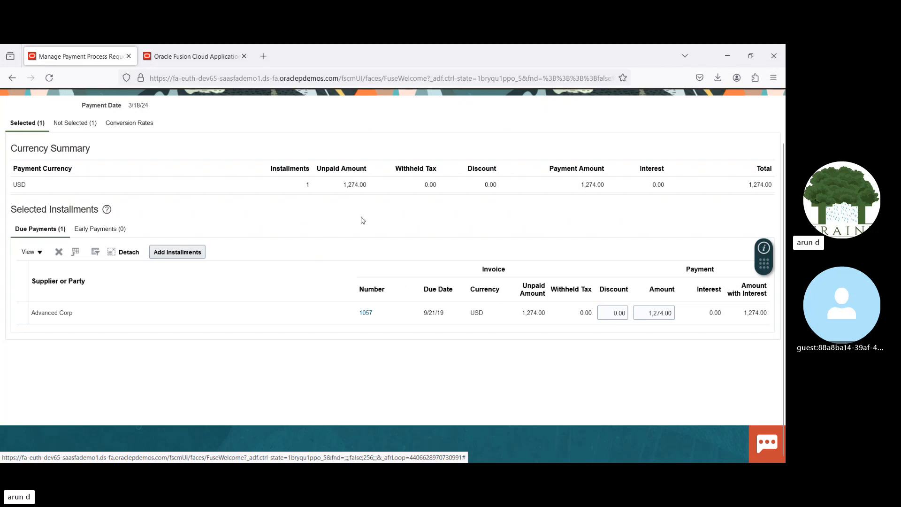
Step: Save the reviewed installments with only invoice 1057 and submit them for further processing
left_click(260, 312)
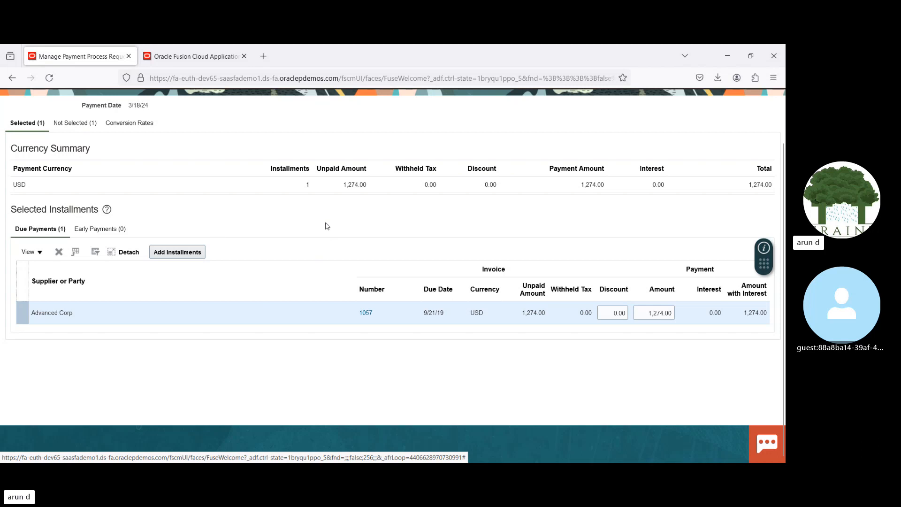
scroll(751, 141, "up", 2)
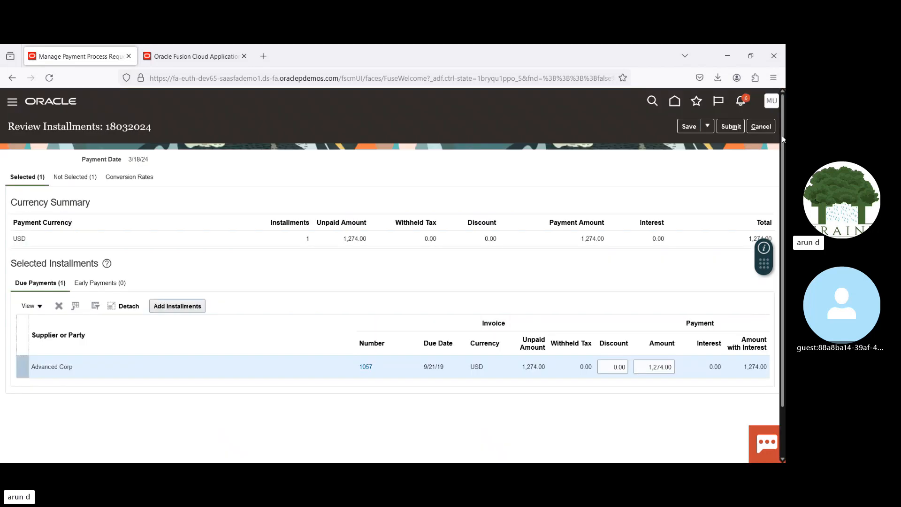
left_click(688, 127)
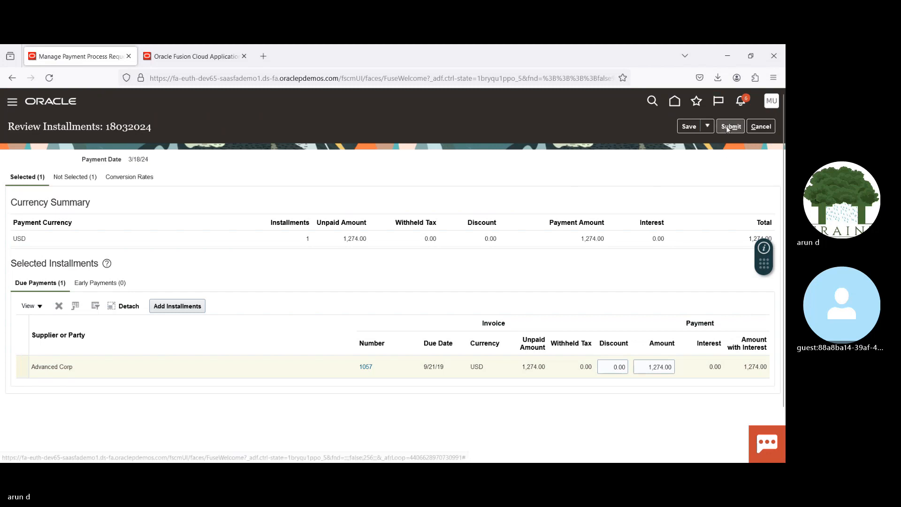
left_click(729, 126)
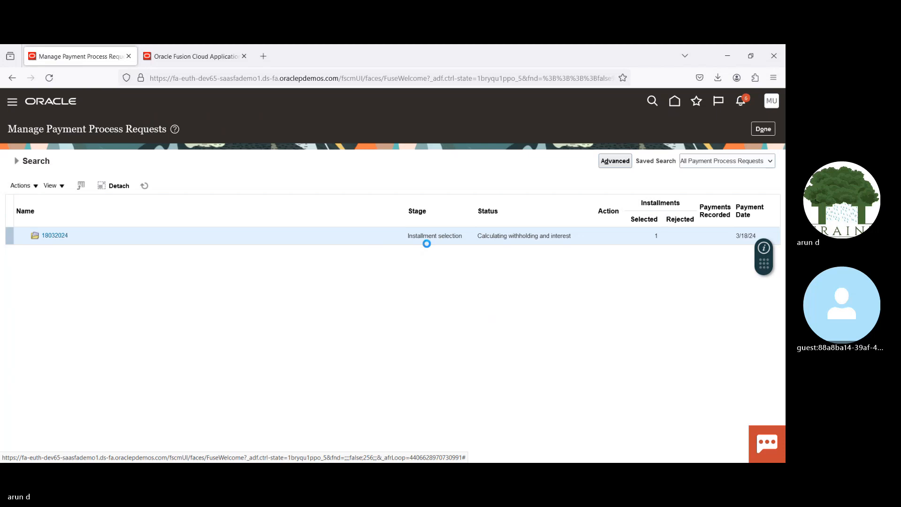
Step: Refresh the request list repeatedly to check the stage and status of request 18032024
left_click(144, 186)
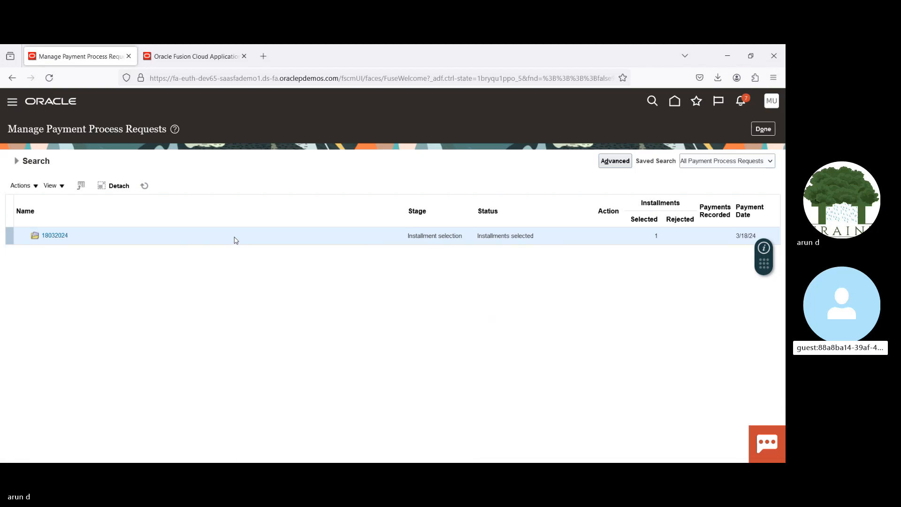
left_click(144, 187)
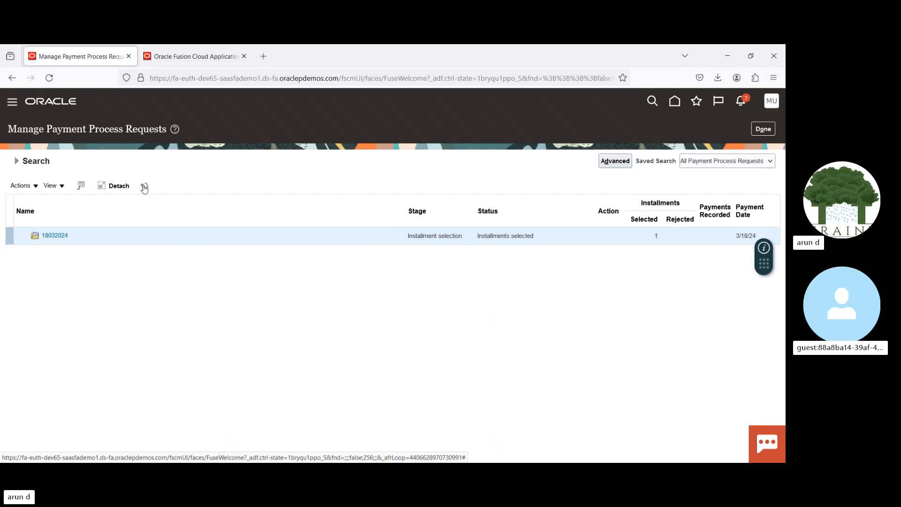
left_click(144, 188)
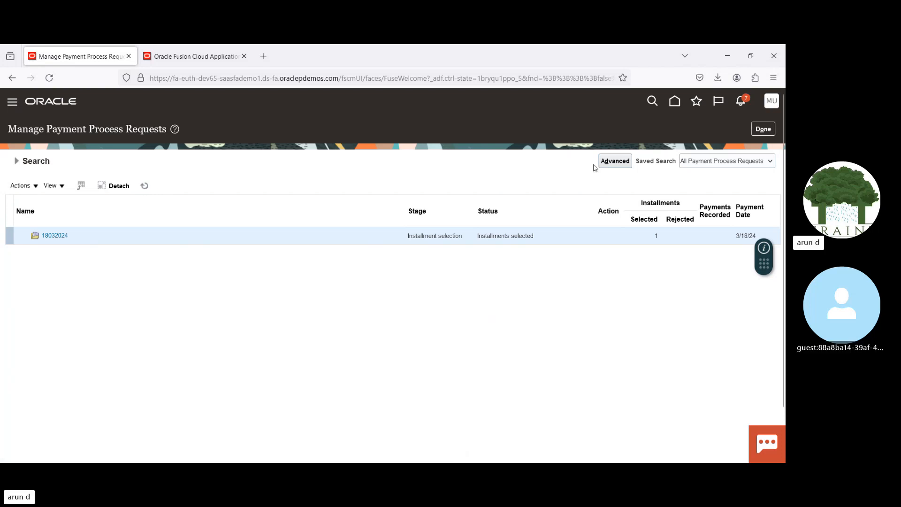
Step: Return to the payments overview and refresh the payment process requests requiring attention to look for the submitted request
left_click(760, 131)
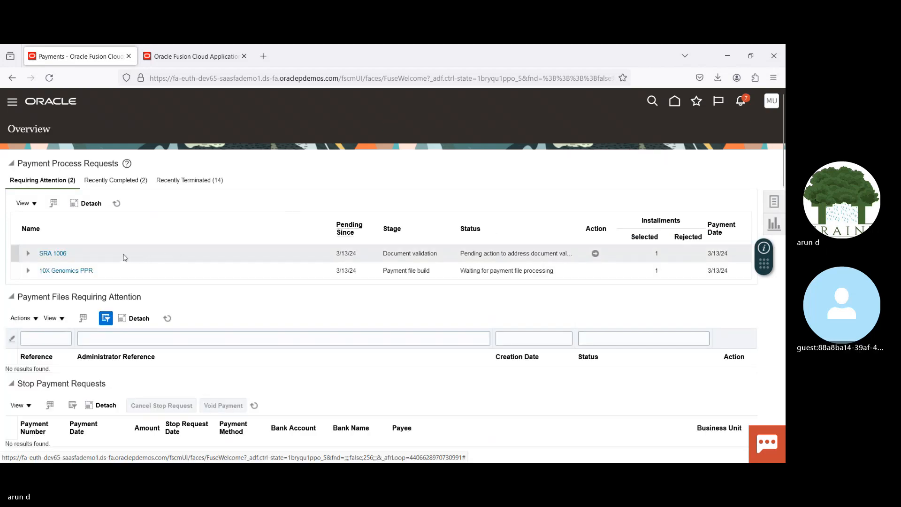
left_click(116, 203)
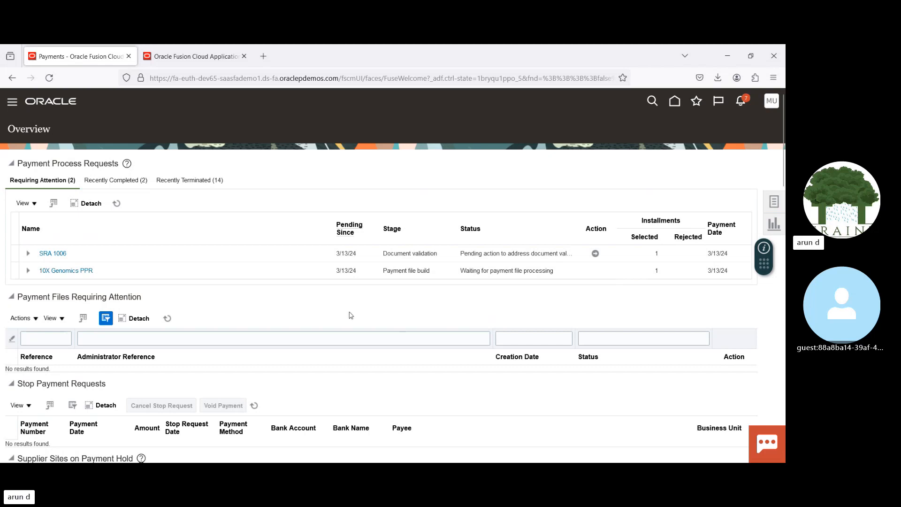
left_click(117, 203)
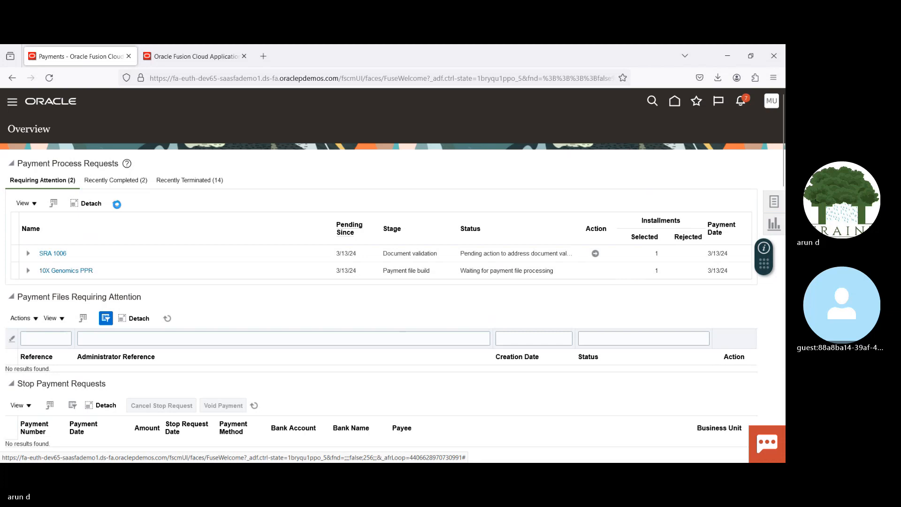
left_click(117, 205)
left_click(117, 205)
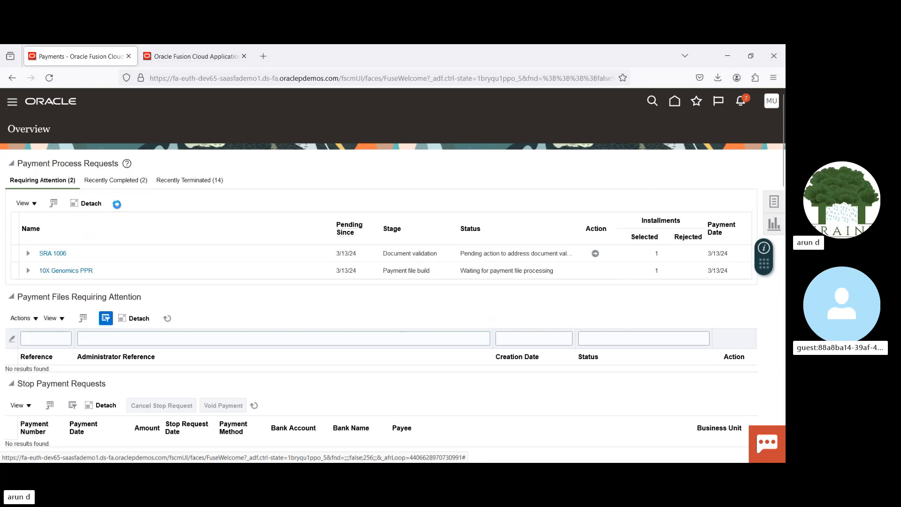
left_click(117, 204)
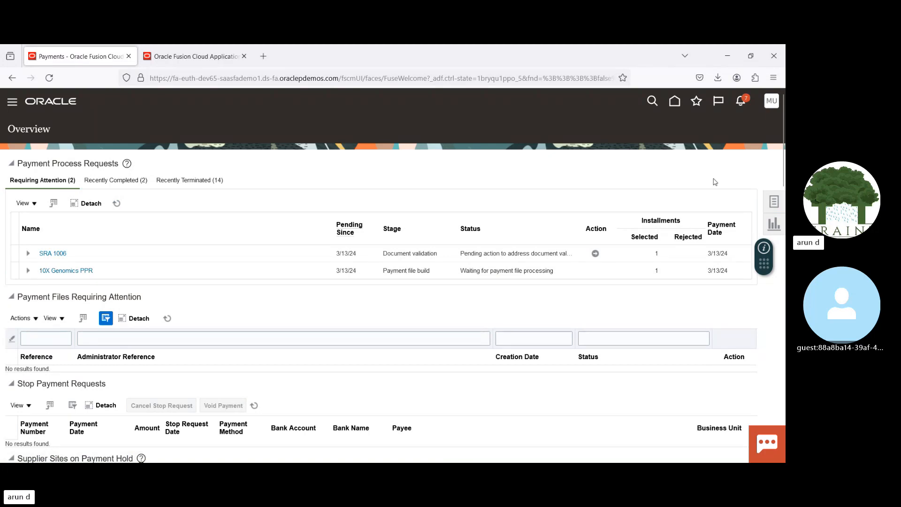
Step: Open the management page for payment process requests and search for the request named 18032024
left_click(773, 204)
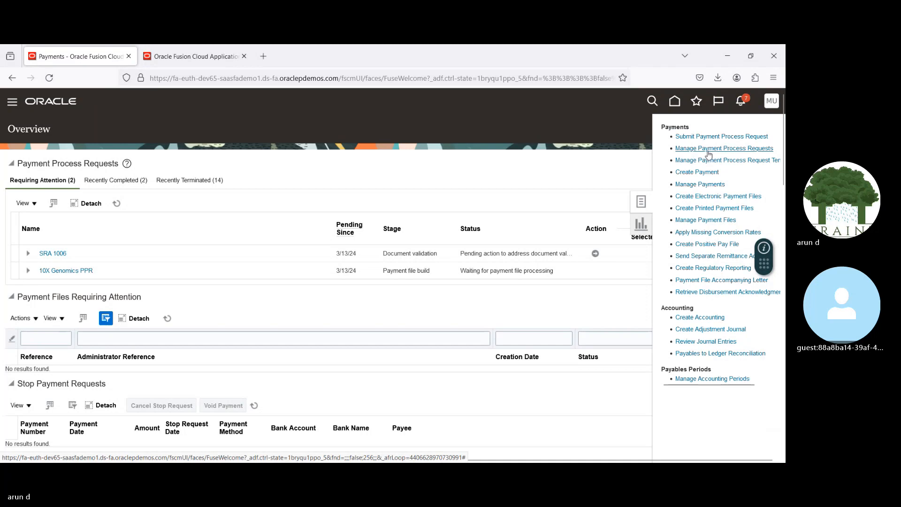
left_click(708, 149)
left_click(165, 191)
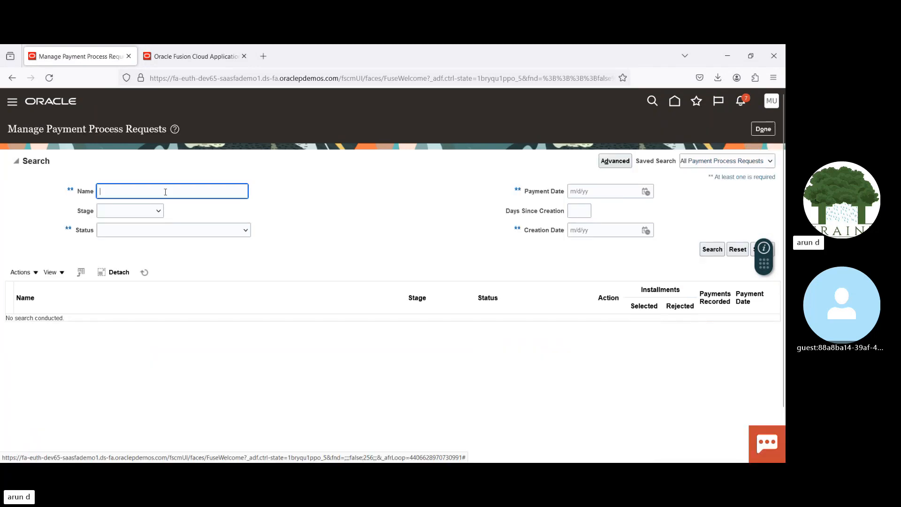
type("18032024")
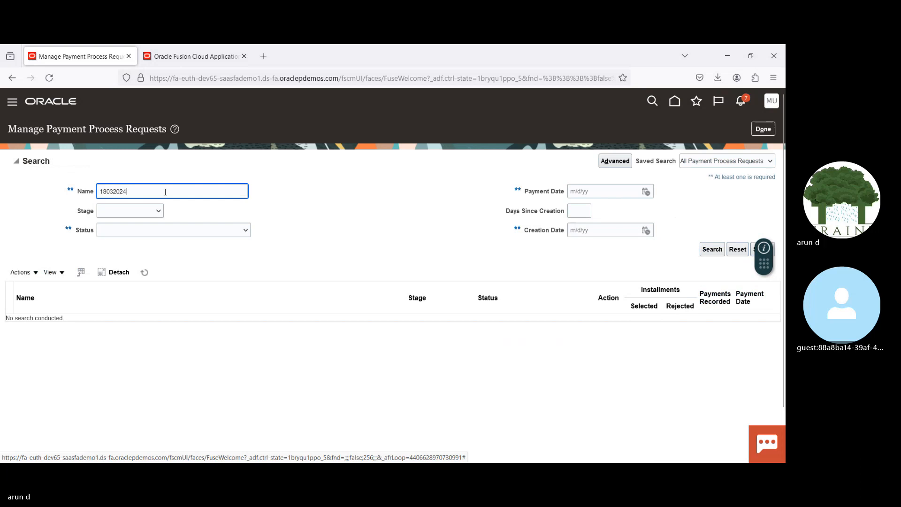
key("Return")
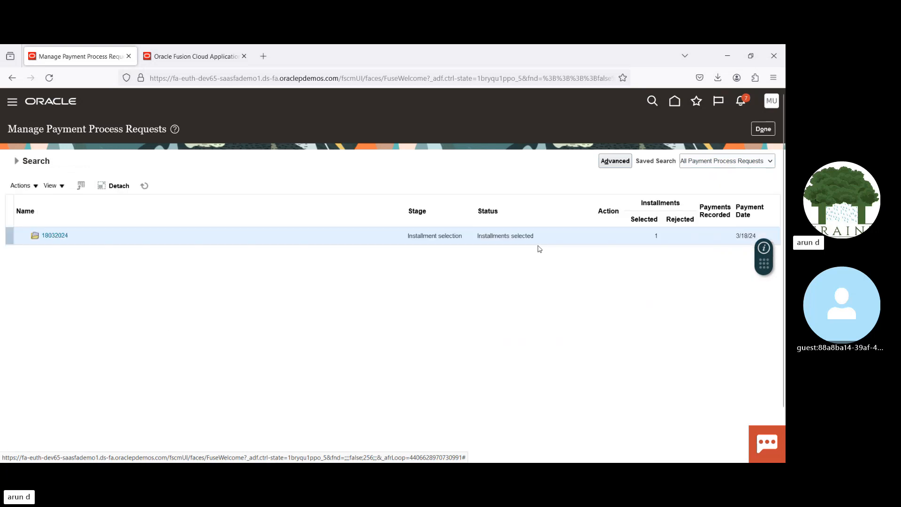
Step: Refresh the search results repeatedly to check whether request 18032024 has moved past installment selection
left_click(144, 186)
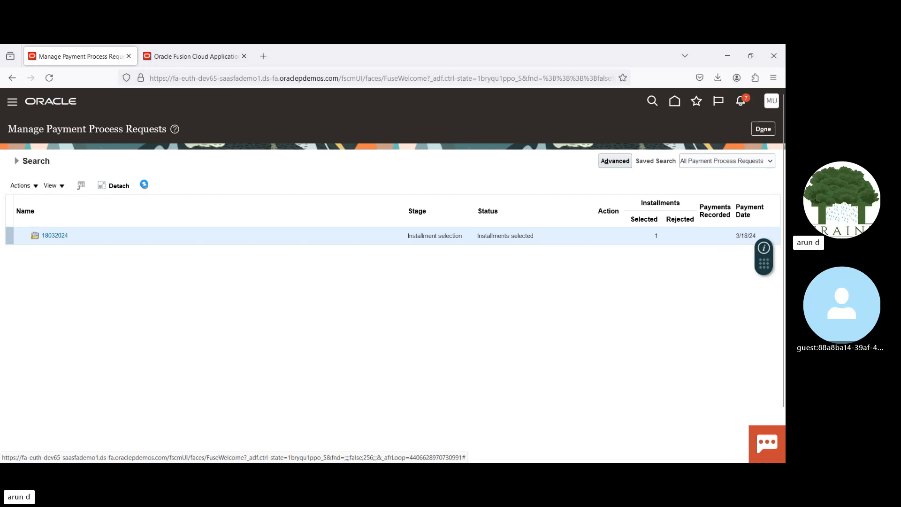
left_click(145, 186)
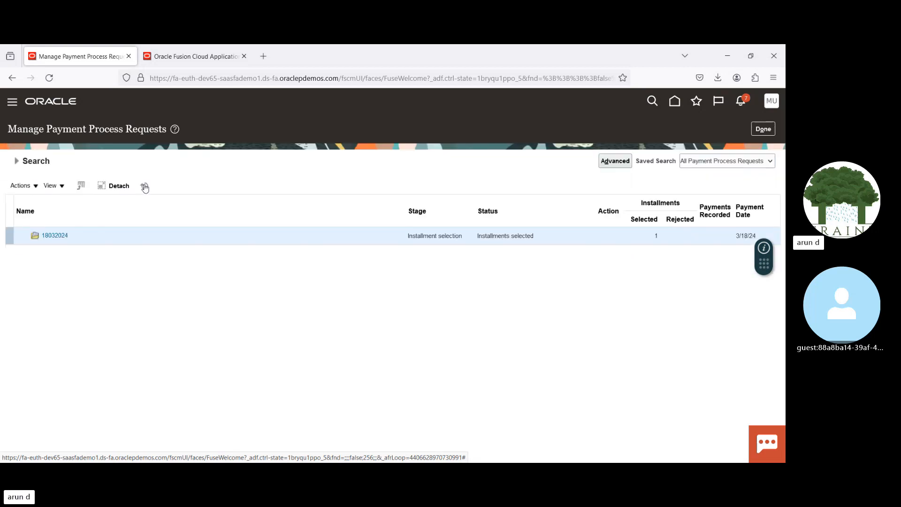
left_click(145, 185)
left_click(144, 186)
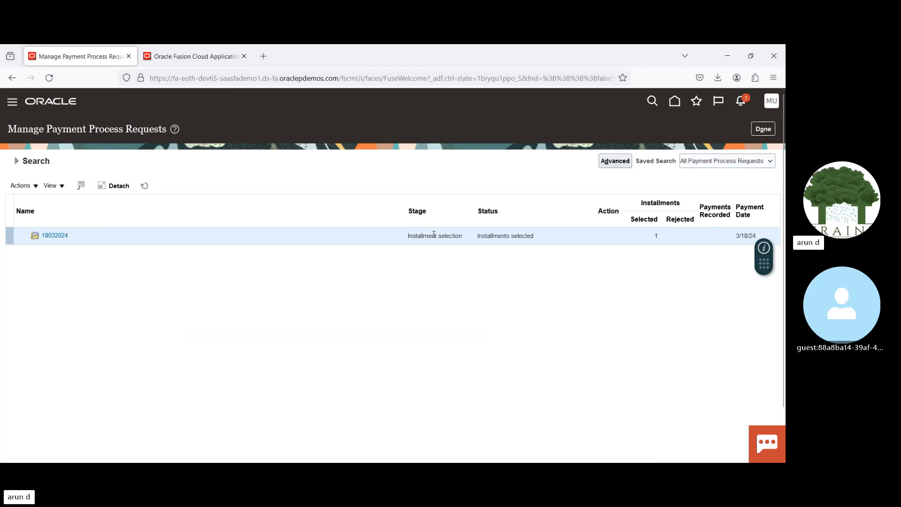
left_click_drag(433, 234, 485, 244)
left_click(552, 272)
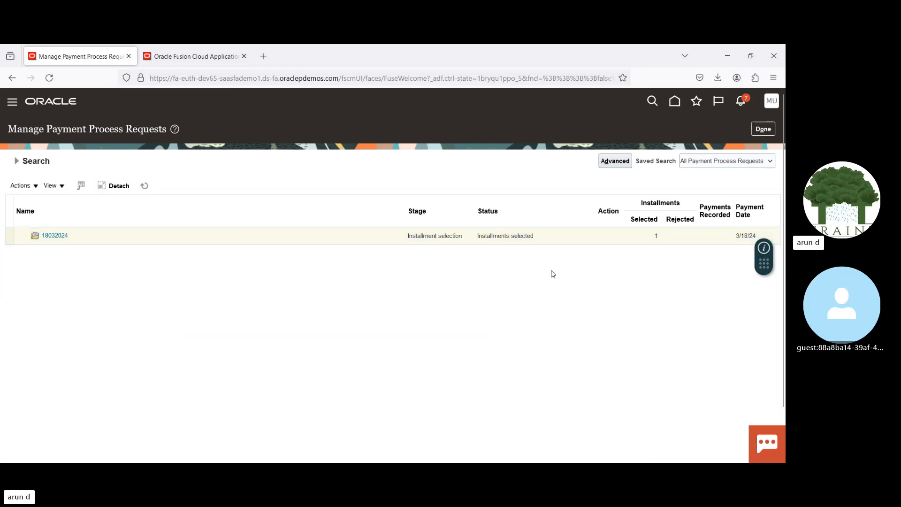
left_click(145, 187)
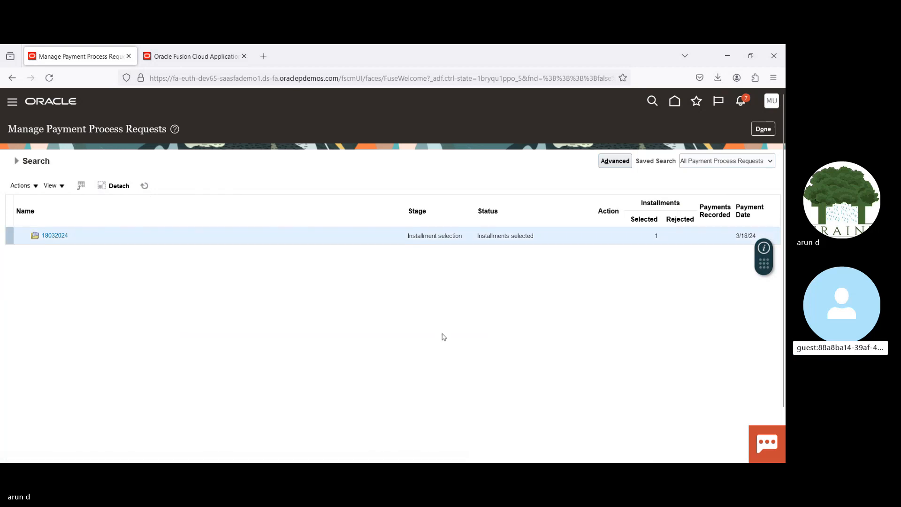
Step: Switch to the second browser tab and open the Scheduled Processes overview from the Tools group
left_click(216, 53)
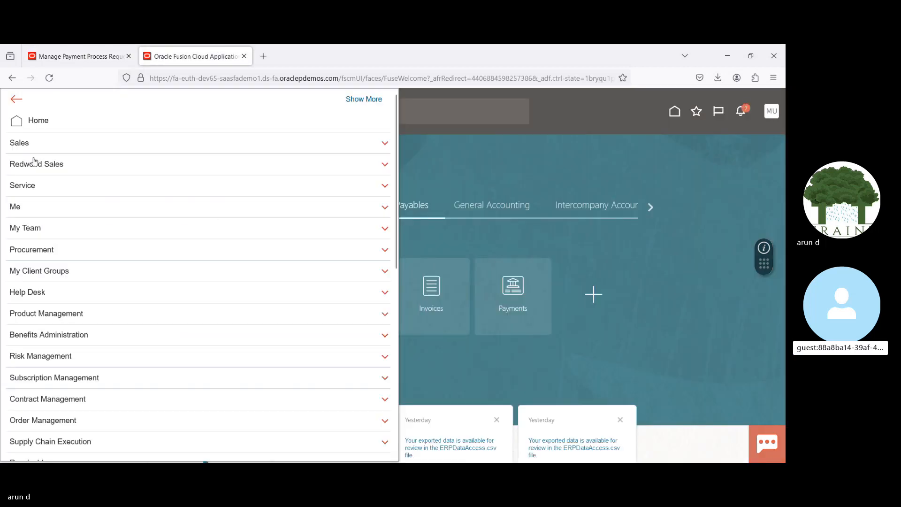
scroll(397, 280, "down", 1)
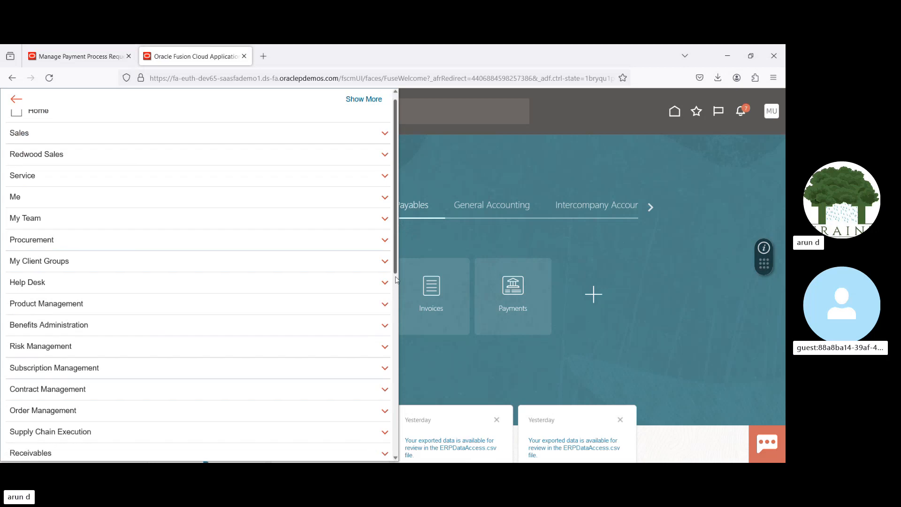
left_click_drag(396, 280, 388, 454)
left_click(160, 344)
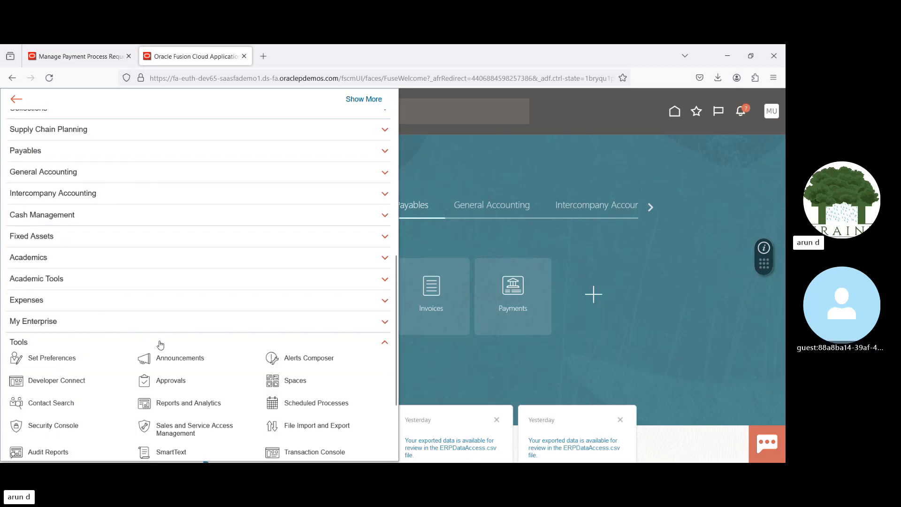
scroll(160, 345, "down", 3)
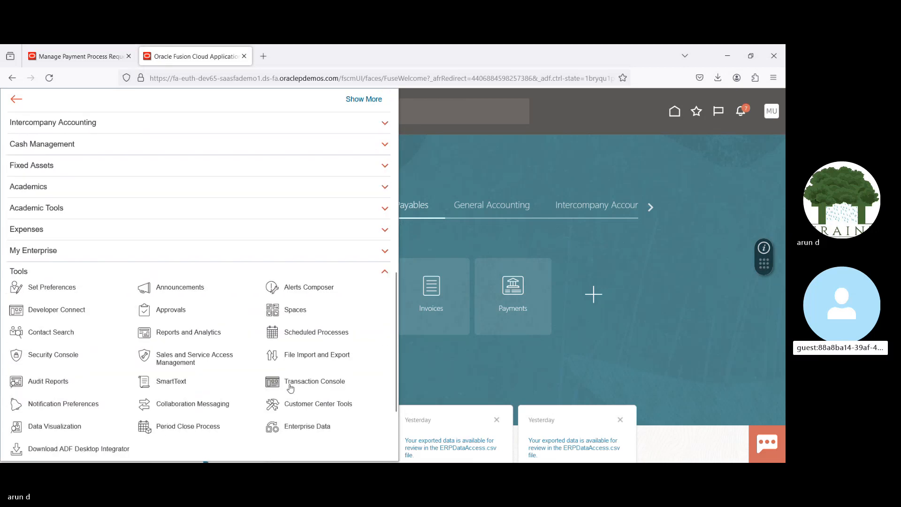
left_click(298, 333)
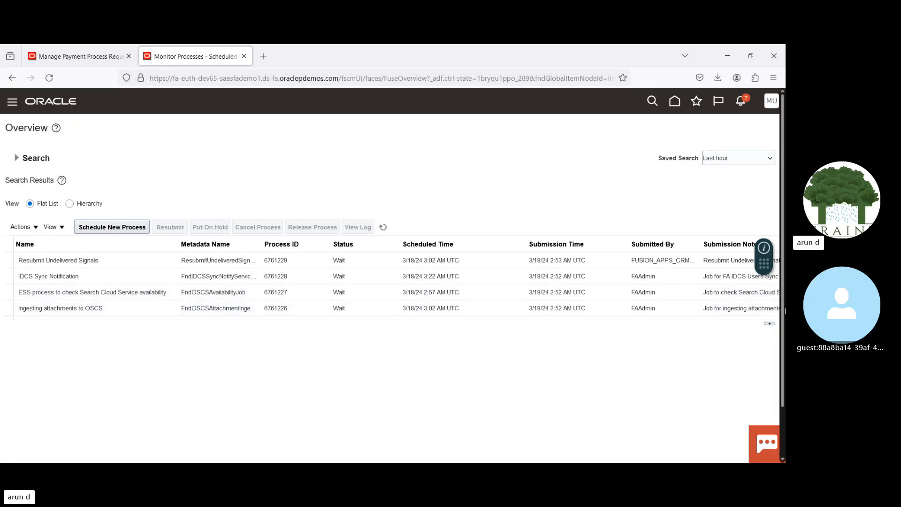
Step: Examine the log file 6761225.log attached to the Build Payments process and close the attachments list
left_click(601, 286)
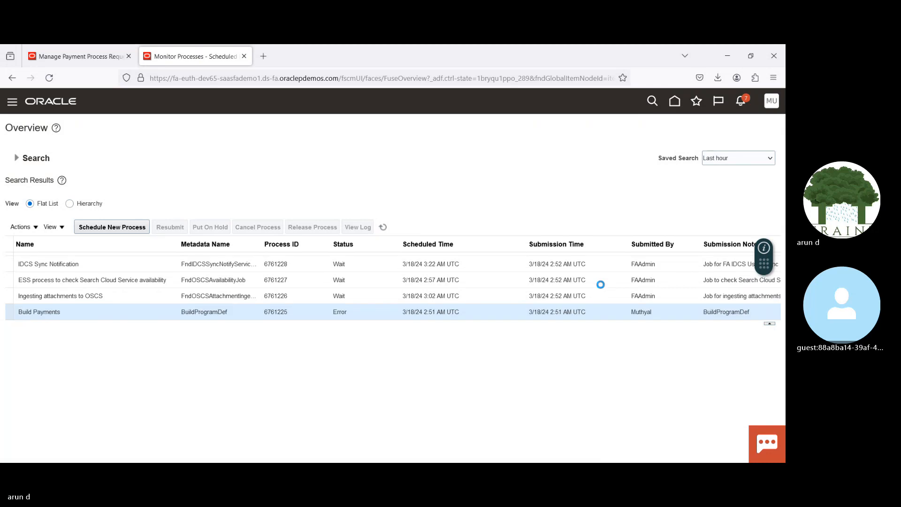
left_click(362, 297)
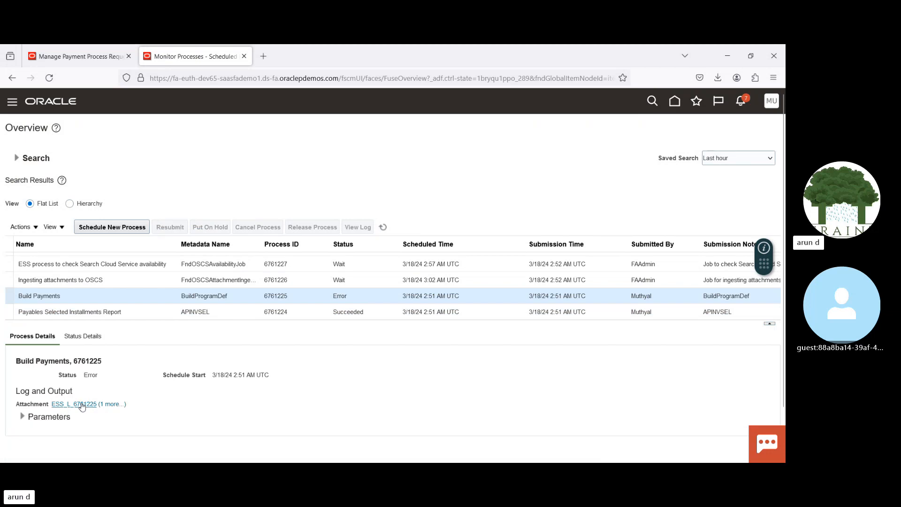
left_click(116, 404)
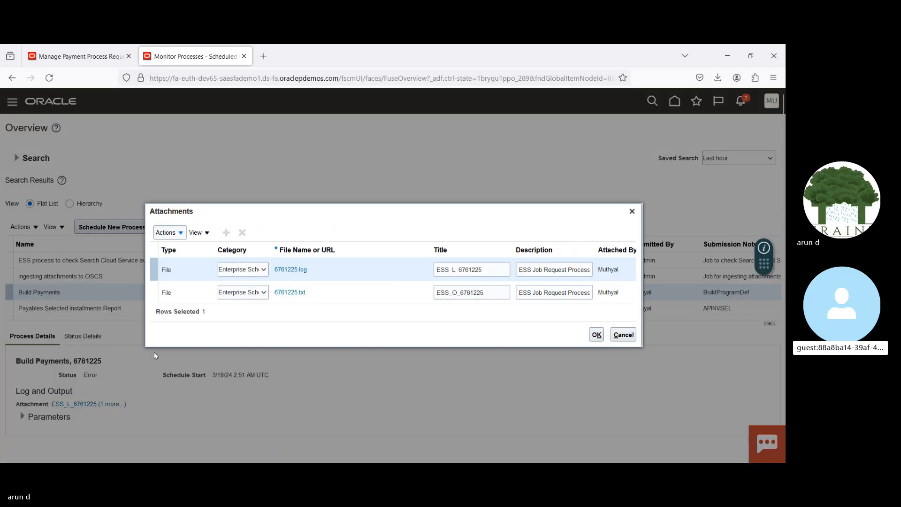
left_click(298, 269)
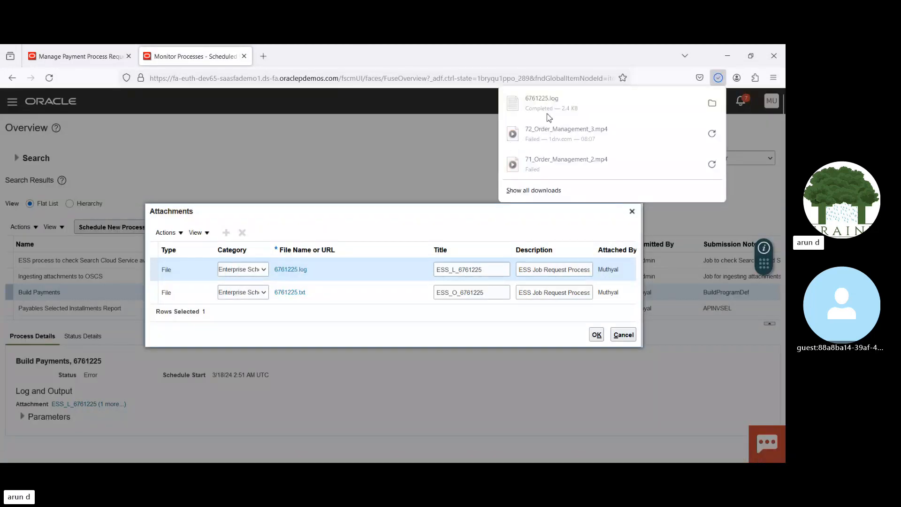
left_click(552, 109)
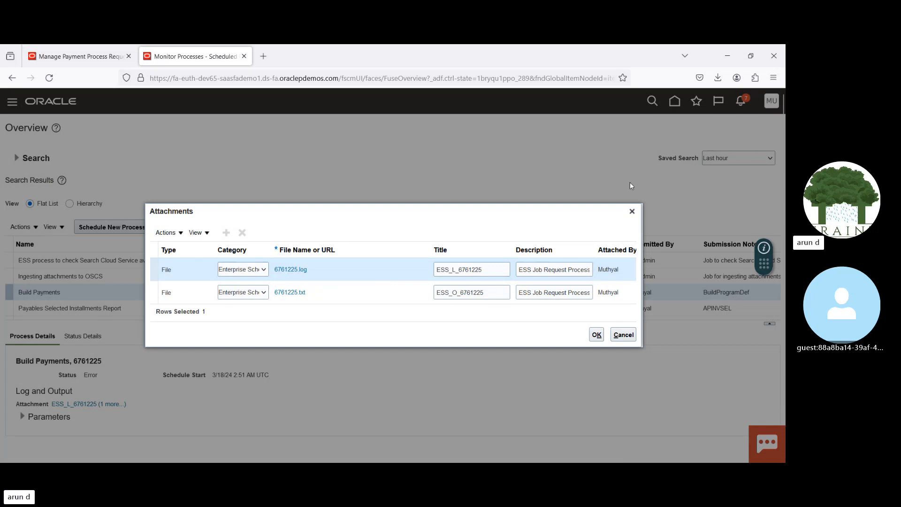
left_click(632, 211)
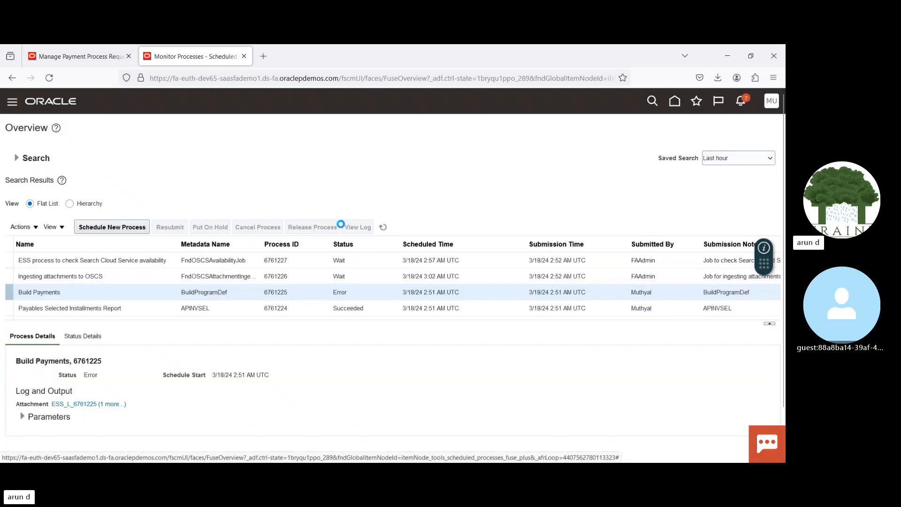
Step: Return to the payment process requests and terminate request 18032024
left_click(80, 61)
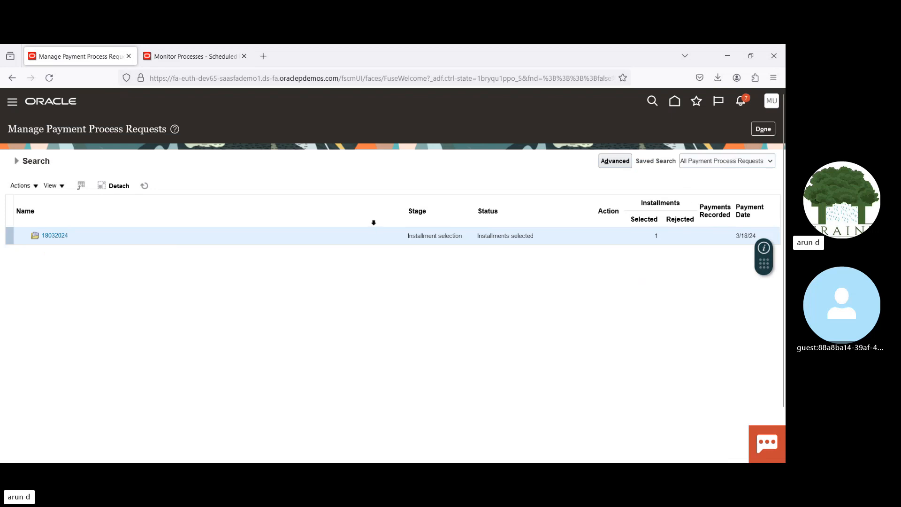
left_click(34, 186)
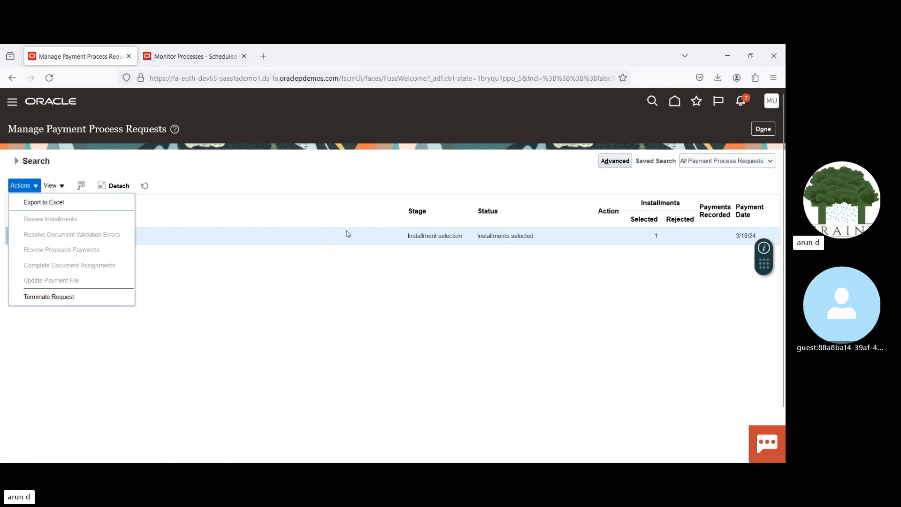
left_click(54, 296)
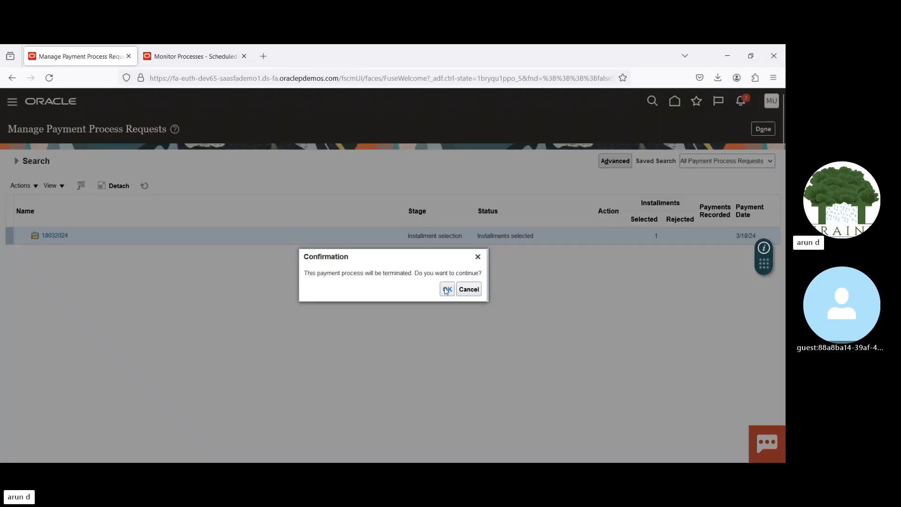
left_click(445, 289)
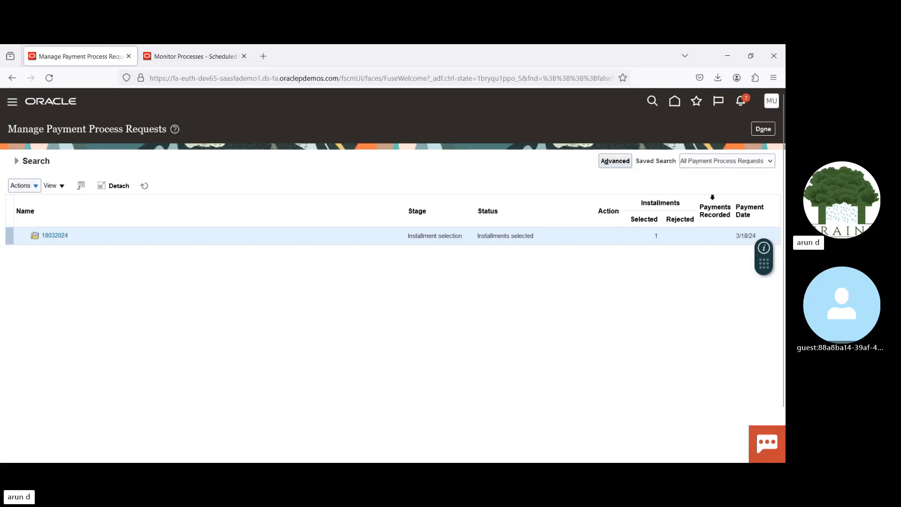
Step: Refresh the request list to check the termination status of 18032024, and return to the payments overview
left_click(143, 186)
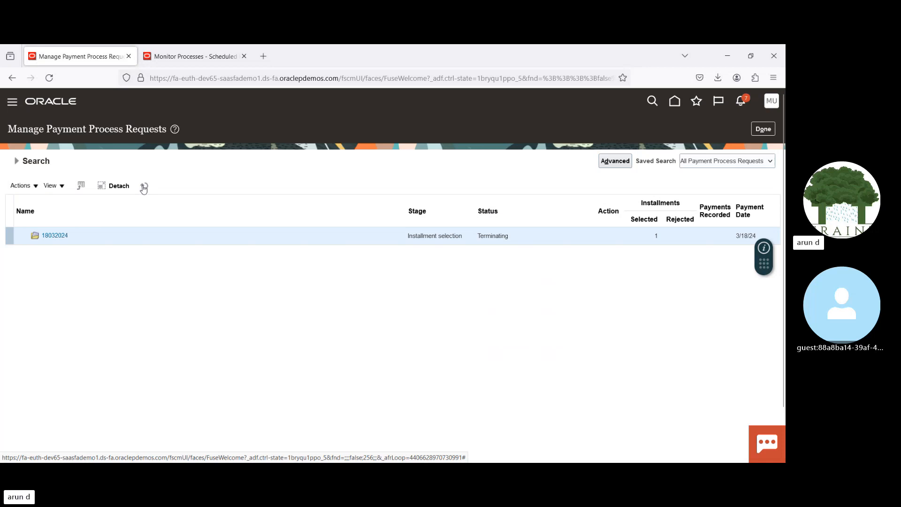
left_click(143, 186)
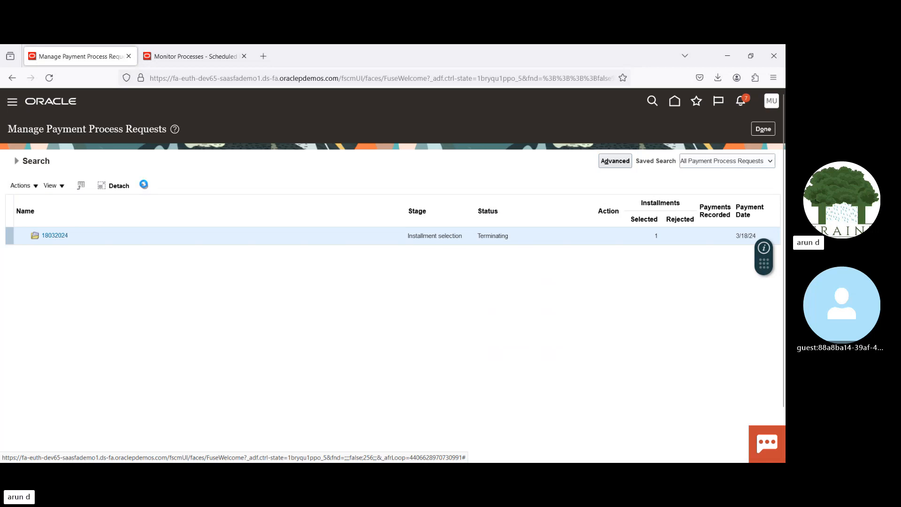
left_click(143, 185)
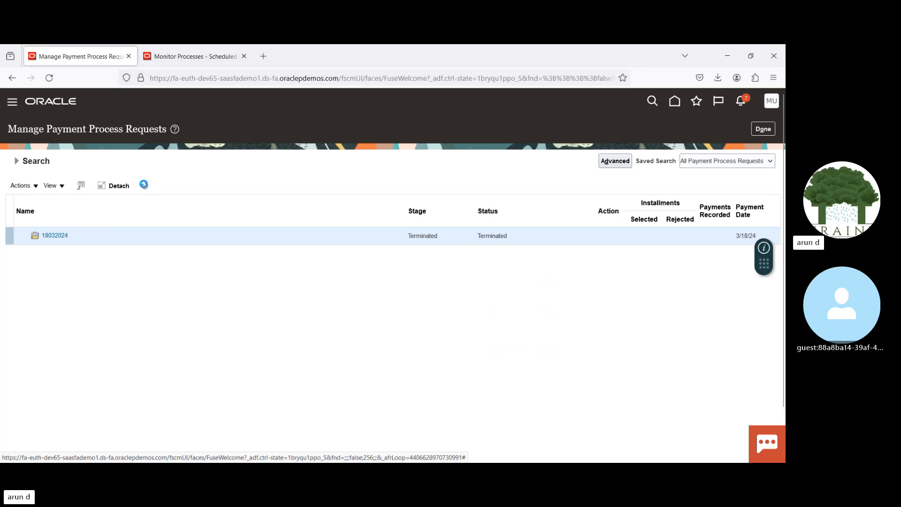
left_click(761, 130)
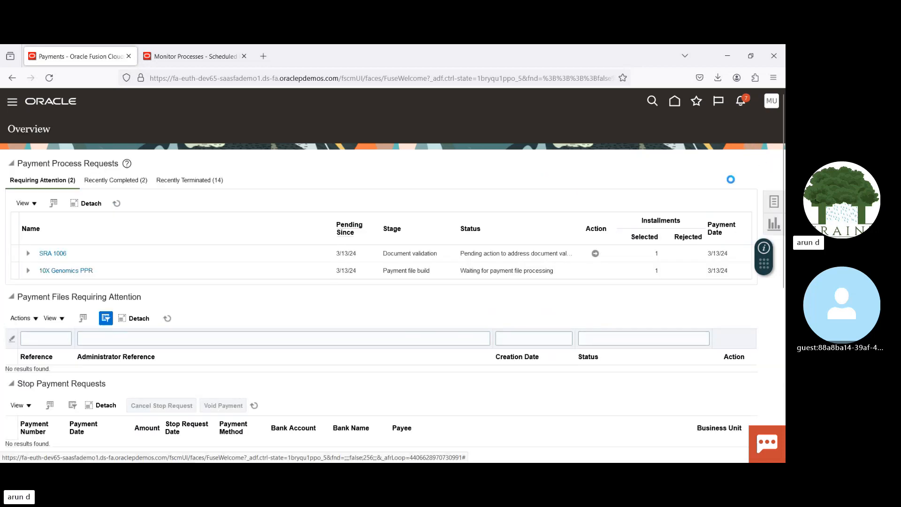
Step: Start a new payment process request and name it 18022024 V1
left_click(773, 202)
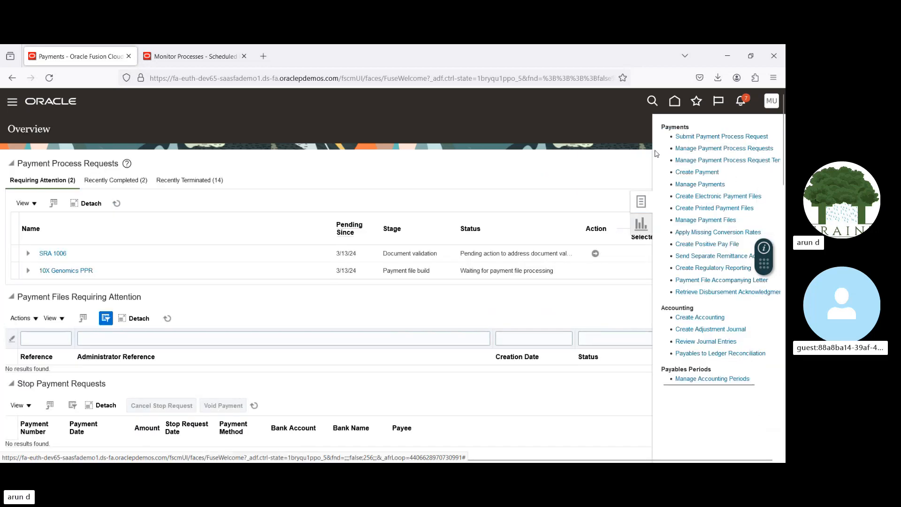
left_click(698, 137)
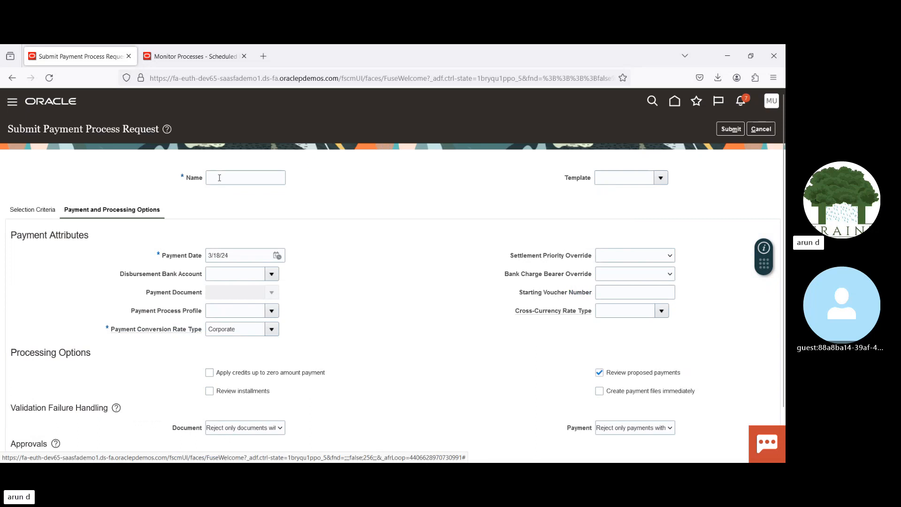
left_click(217, 178)
type("18022024 V1")
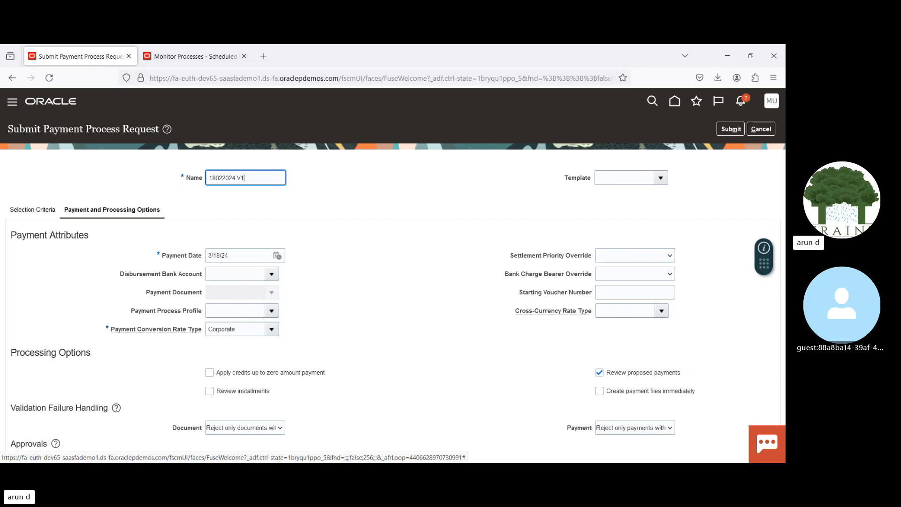
key("Tab")
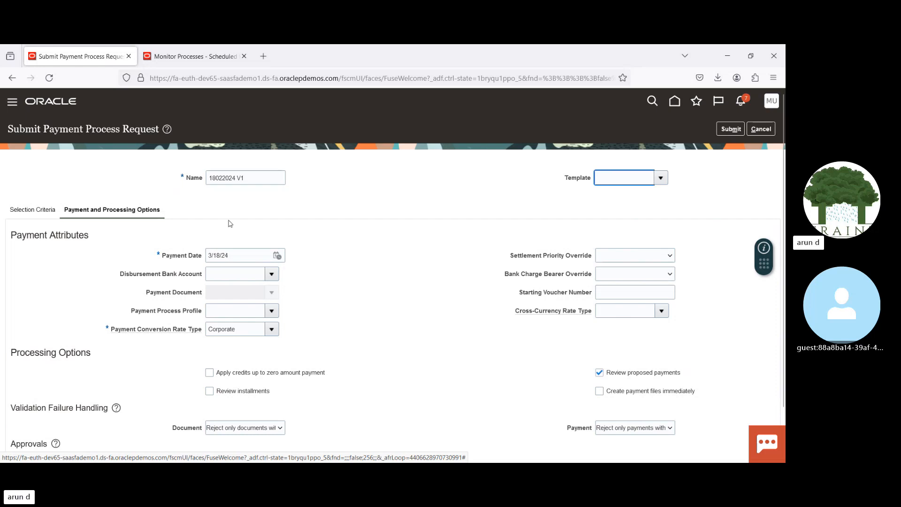
Step: In the selection criteria of the payment process request, find and set the payment method to Electronic
left_click(31, 210)
left_click(601, 259)
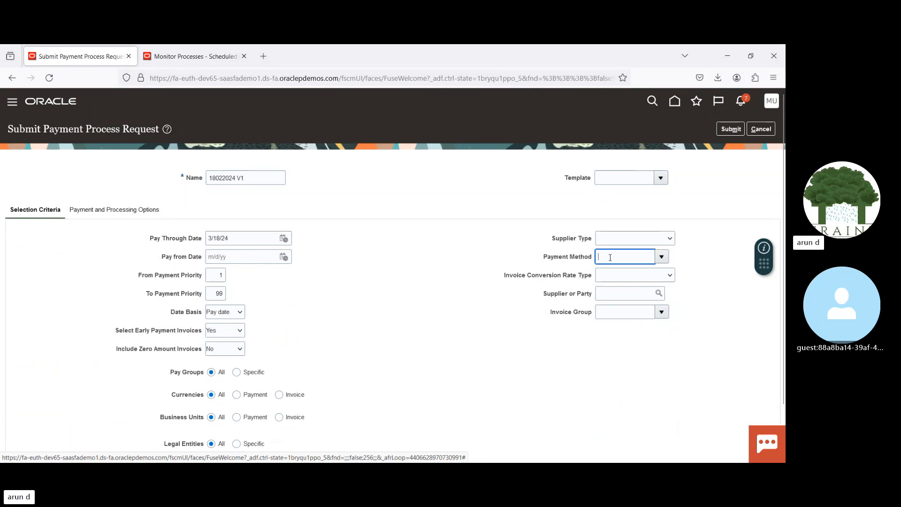
type("elec")
key("Tab")
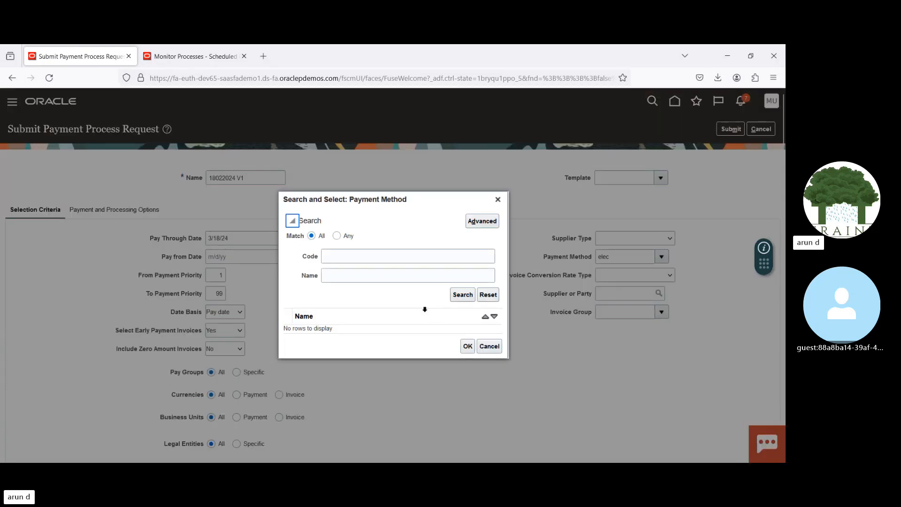
left_click(394, 255)
type("Ele")
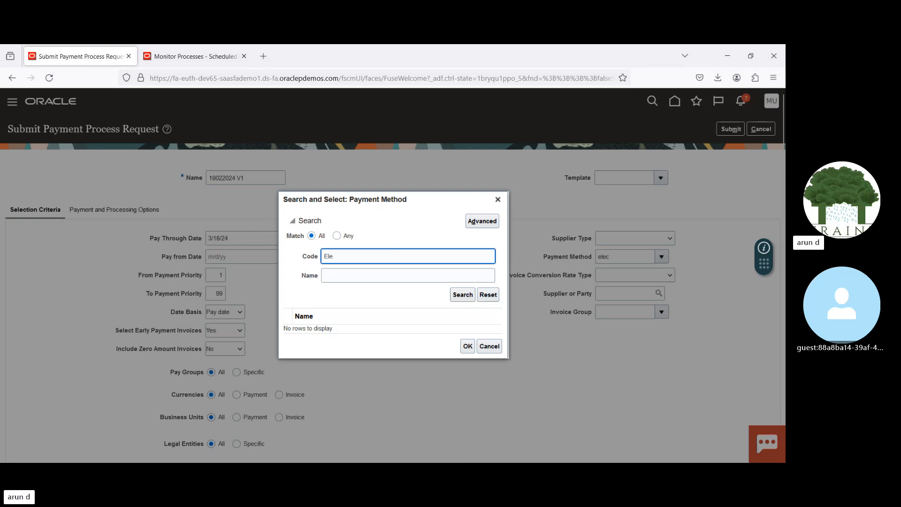
type("c")
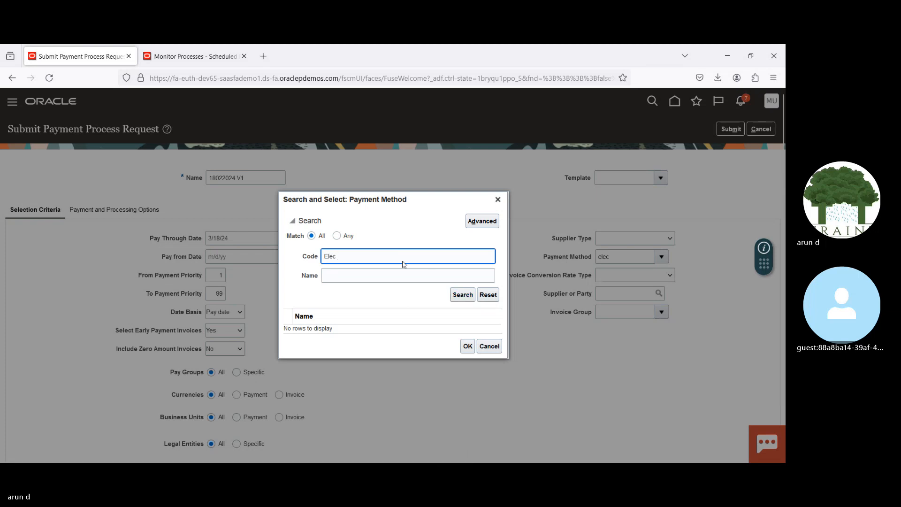
key("BackSpace")
key("Tab")
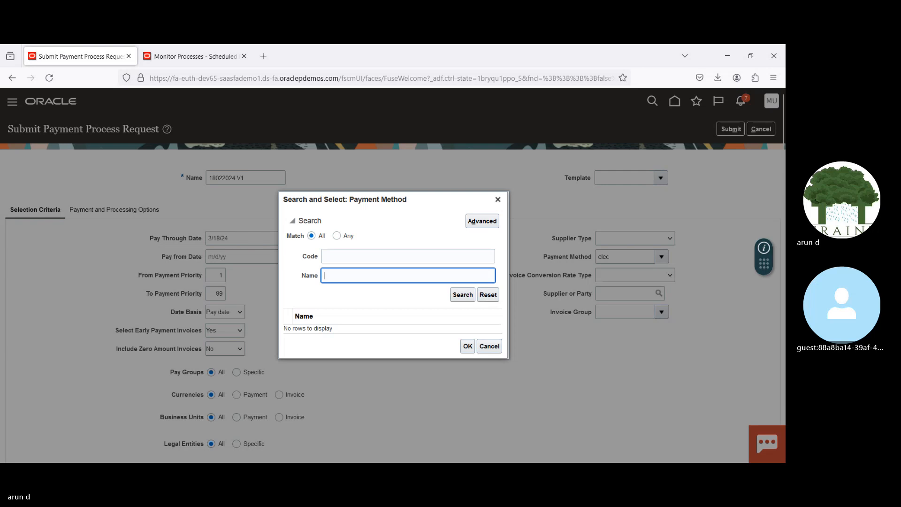
key("Return")
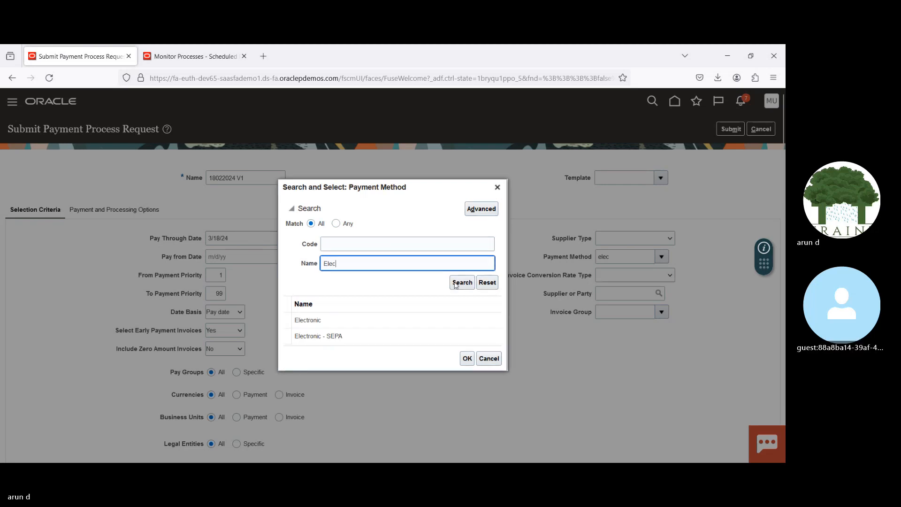
double_click(375, 323)
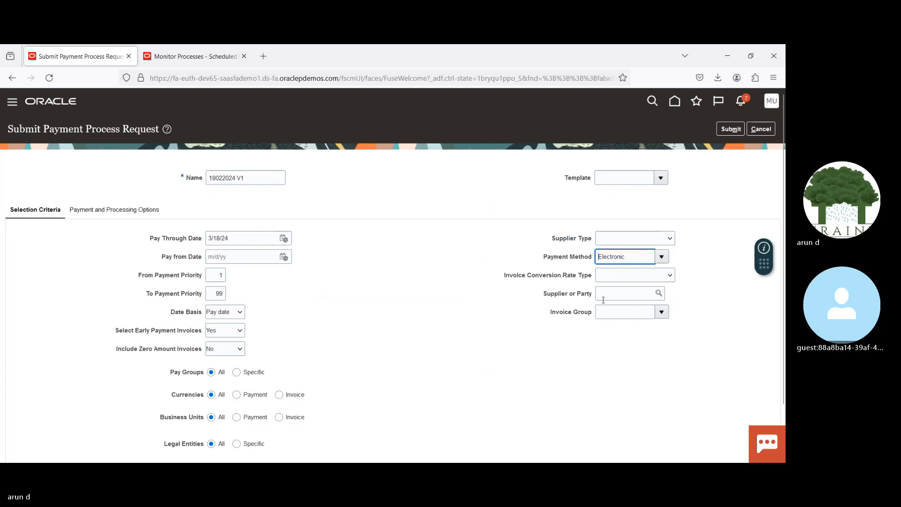
Step: Search for suppliers starting with Adv and set the supplier or party to Advanced Corp
left_click(602, 298)
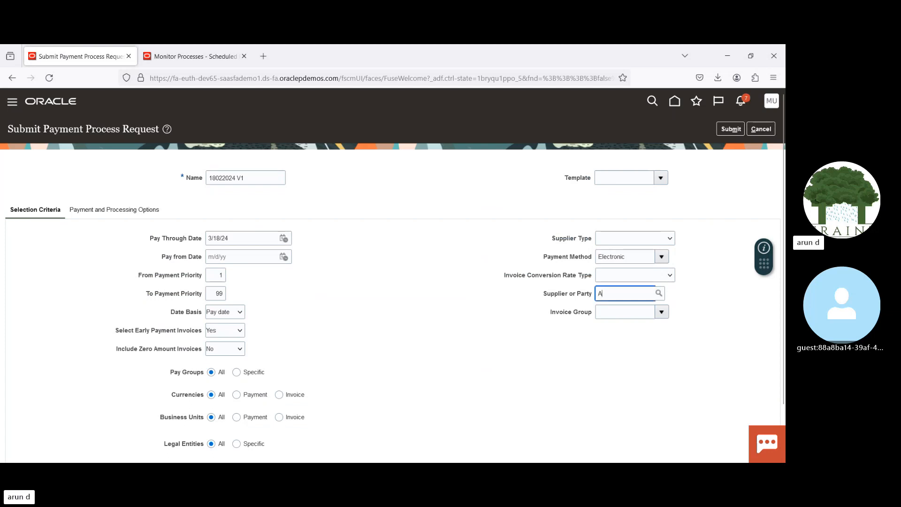
type("Adv")
key("Tab")
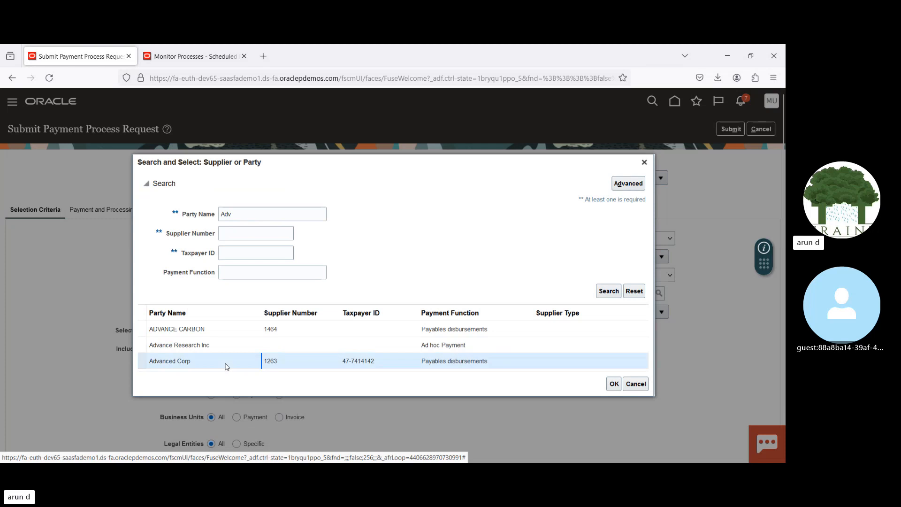
double_click(225, 363)
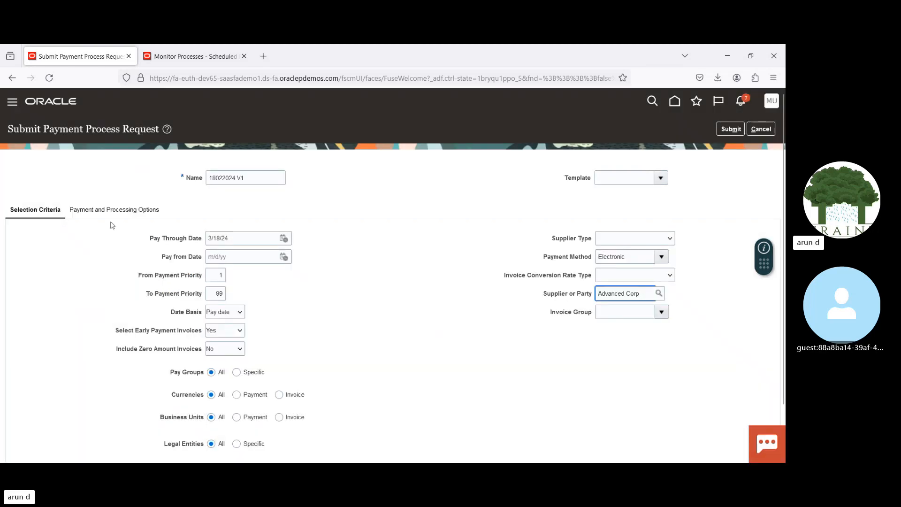
Step: Set the payment attributes: disbursement bank account BofA-2869, payment document Check Stock A and payment process profile ADIDAS PPP
left_click(100, 210)
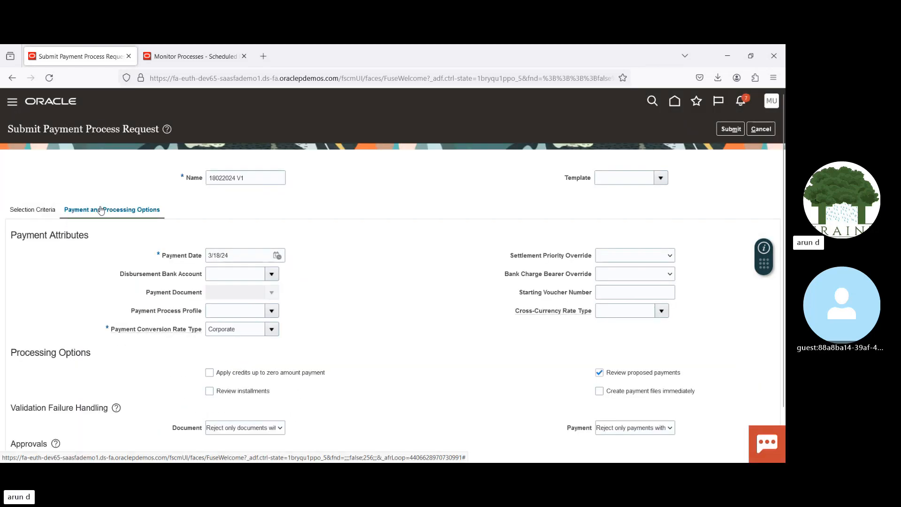
left_click(244, 272)
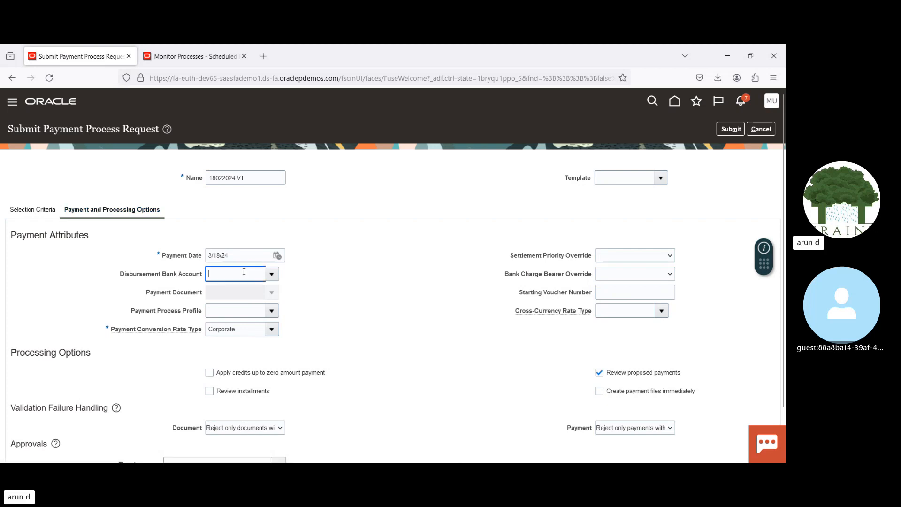
type("BO")
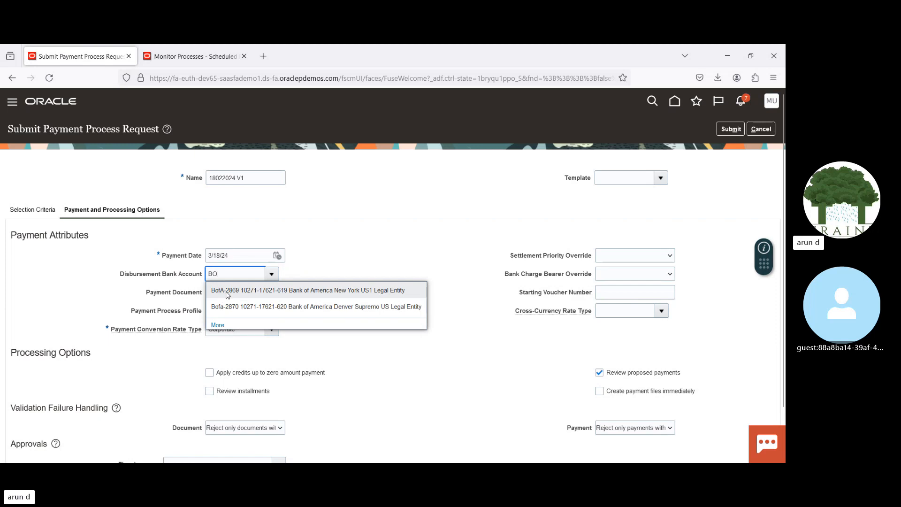
left_click(241, 291)
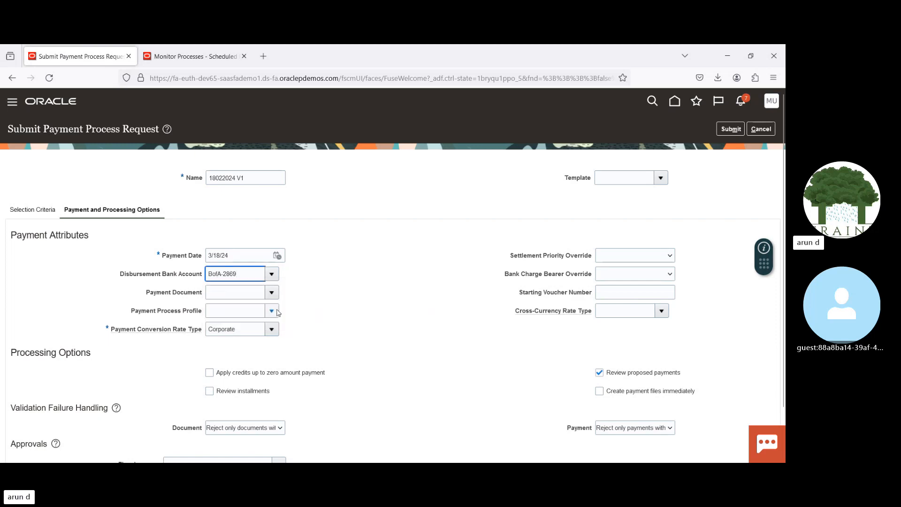
left_click(272, 292)
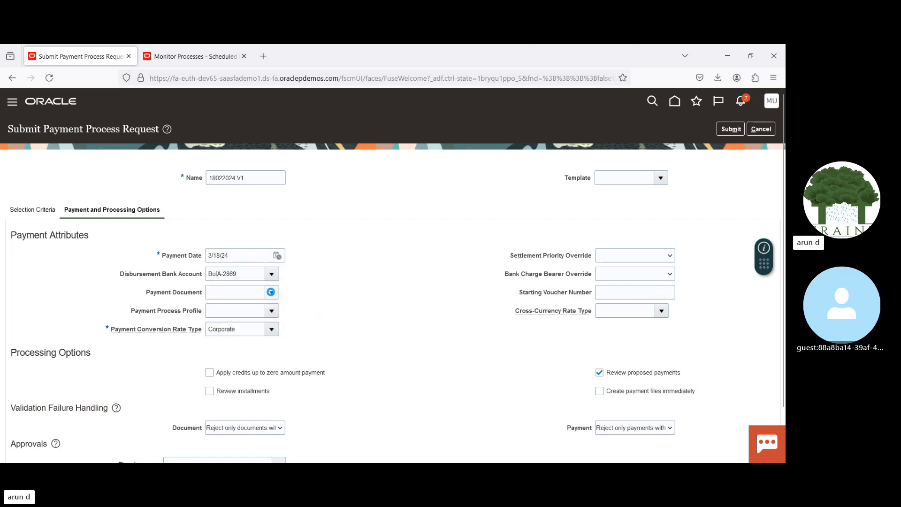
left_click(254, 327)
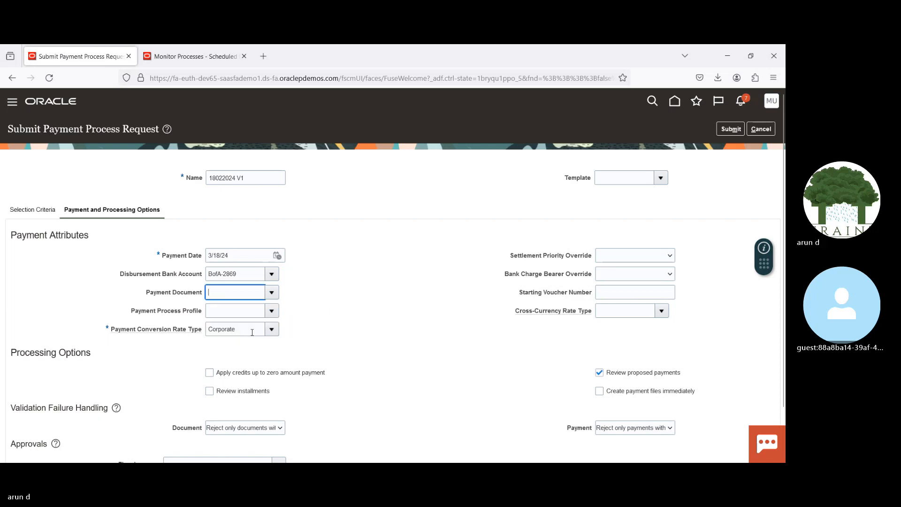
left_click(272, 311)
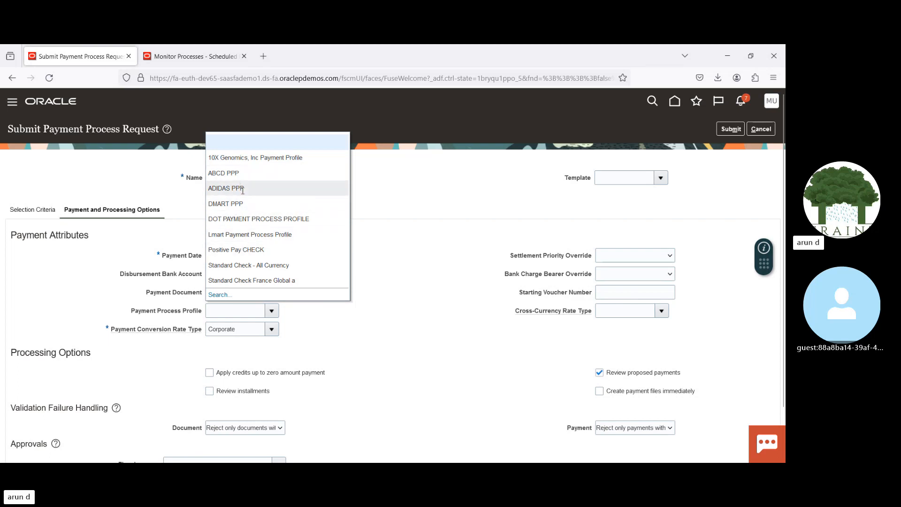
left_click(243, 188)
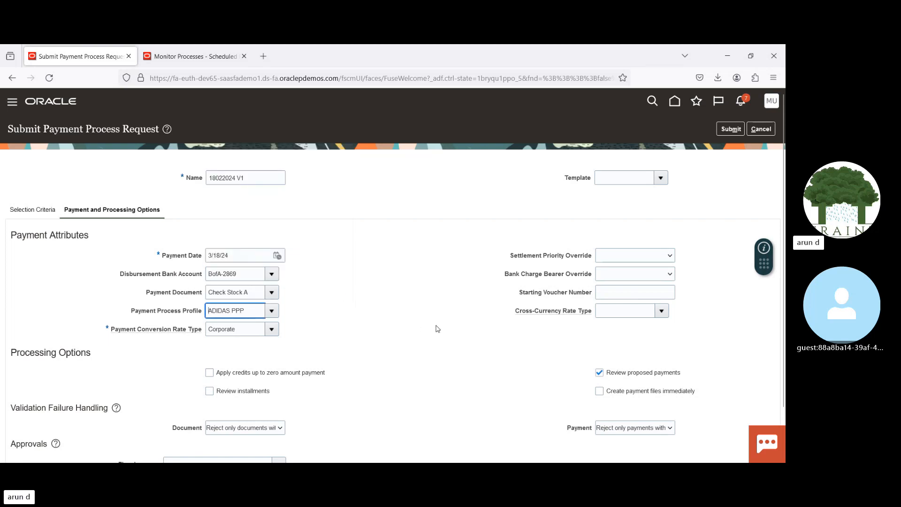
Step: Enable Review installments and Create payment files immediately, and submit the payment process request
left_click(209, 390)
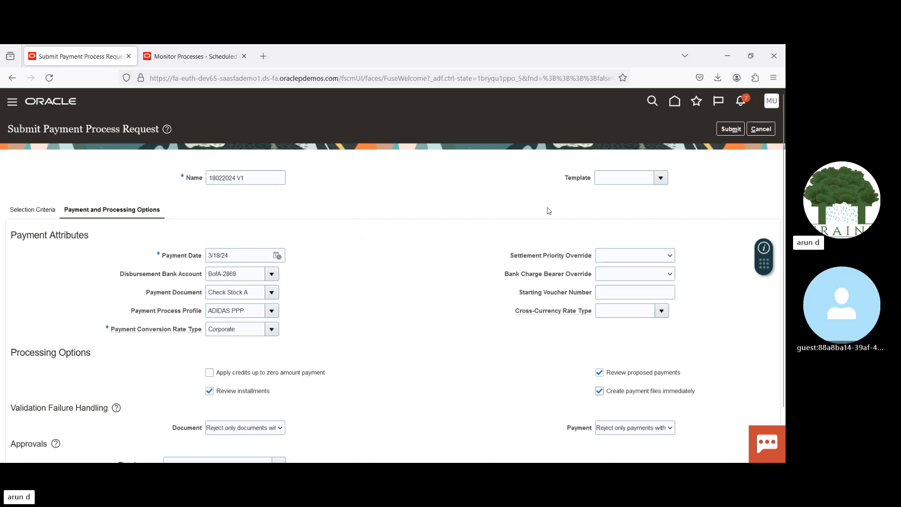
left_click(729, 130)
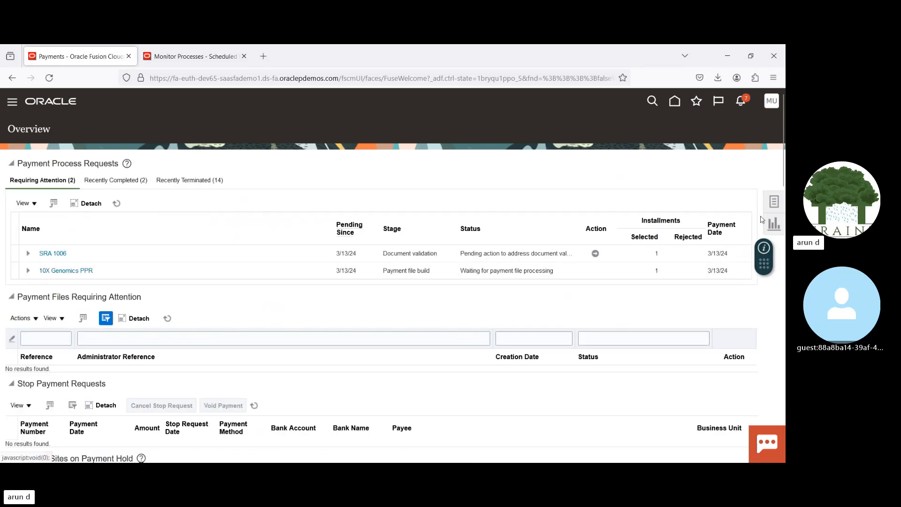
Step: Refresh the requests requiring attention and open the installments review for 18022024 V1
left_click(117, 204)
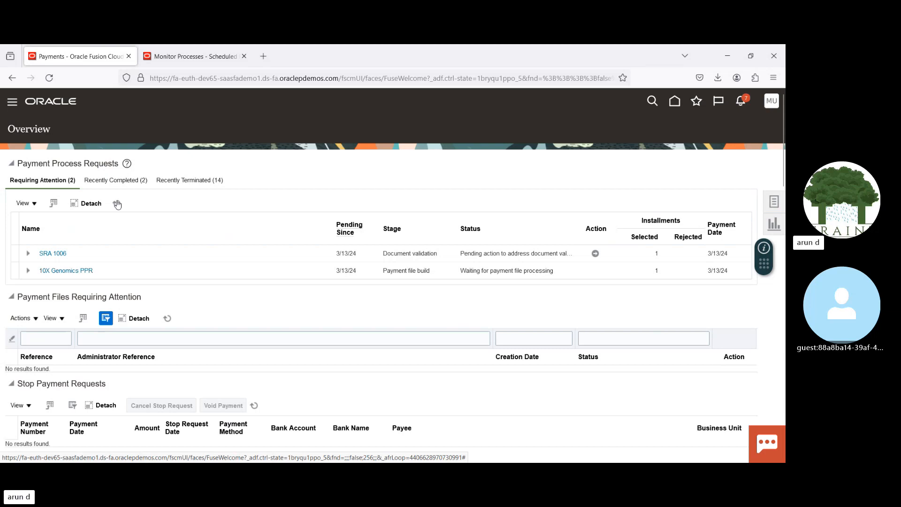
left_click(117, 205)
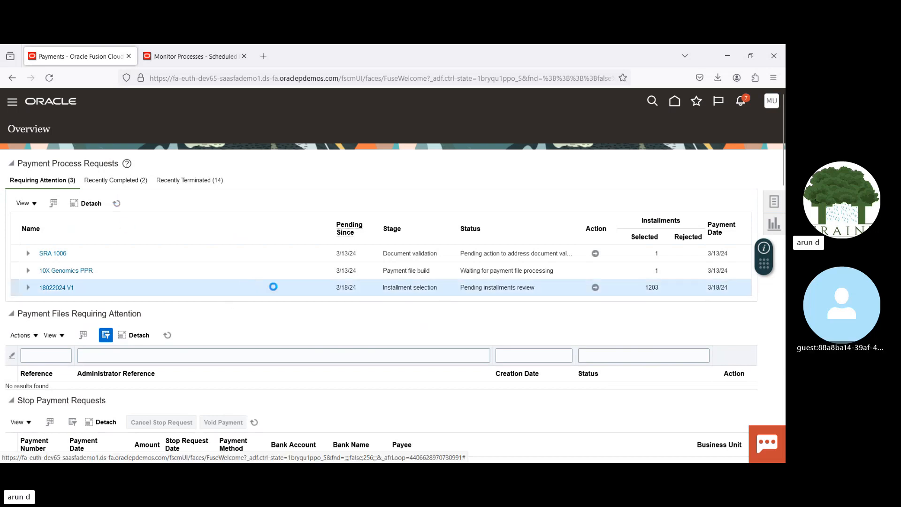
left_click(595, 288)
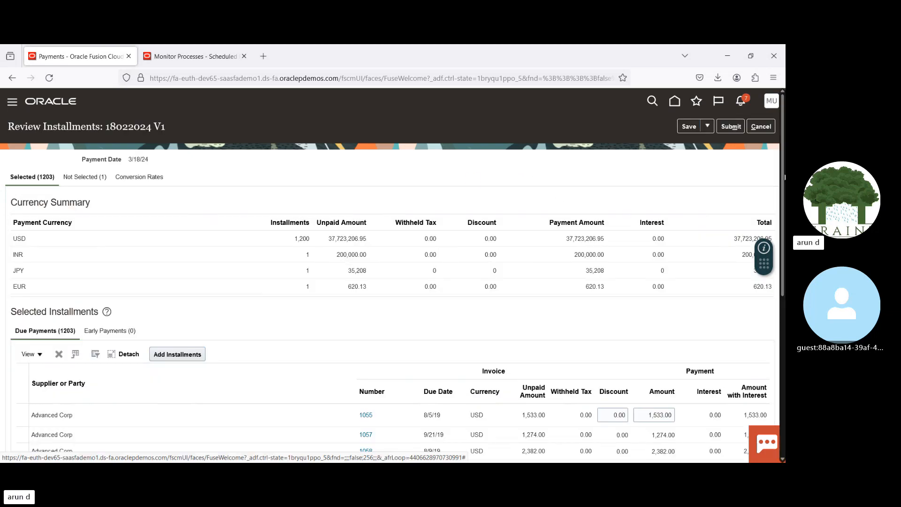
Step: Remove all due installments from the selection except the one for Advanced Corp invoice 1058
scroll(410, 307, "down", 4)
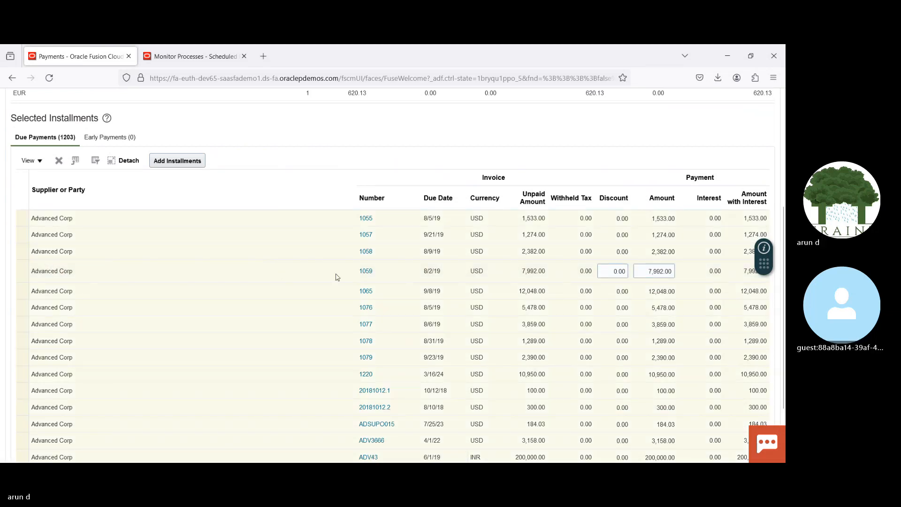
left_click(304, 239)
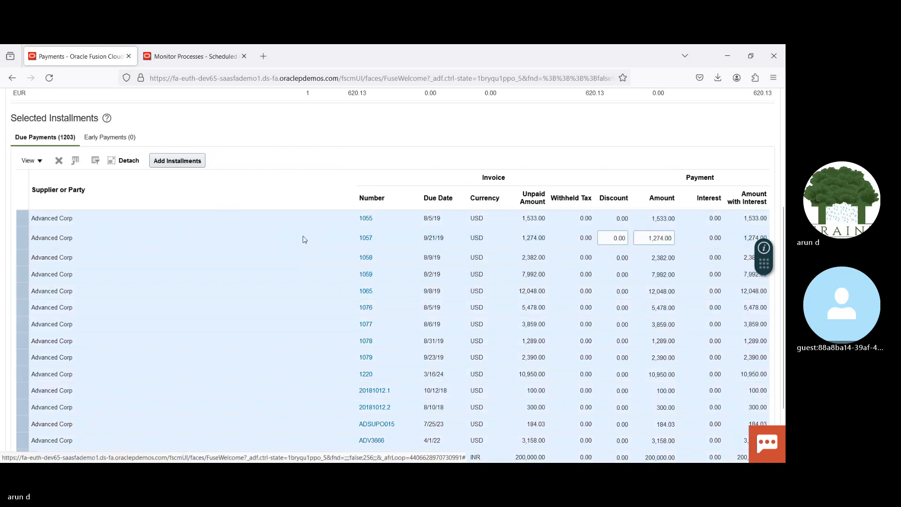
left_click(305, 240)
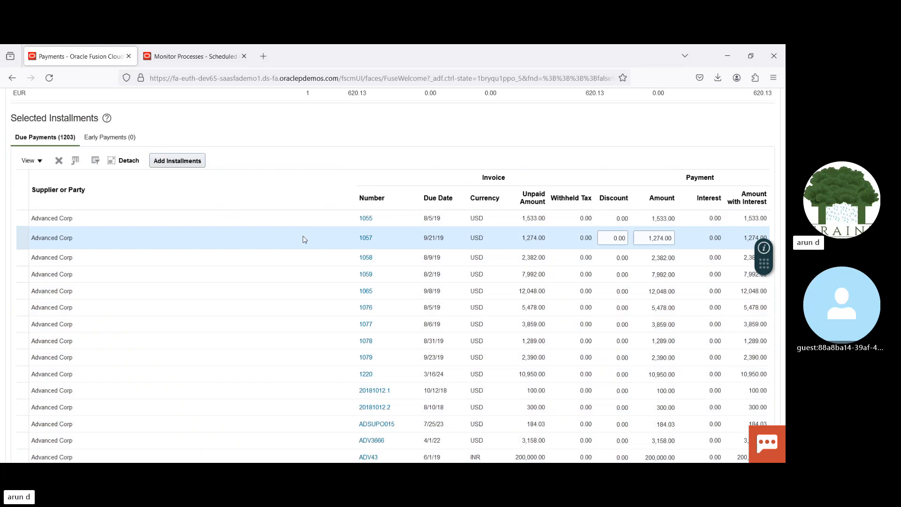
left_click(172, 292)
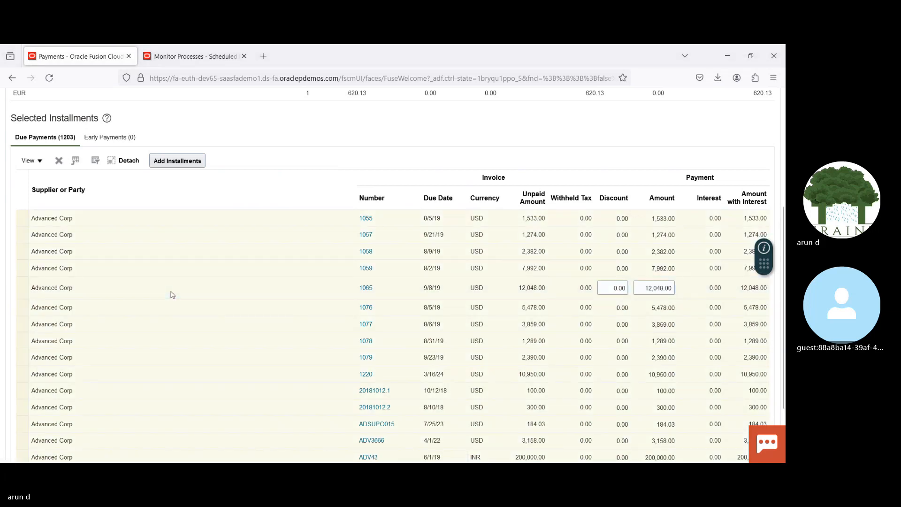
left_click(236, 236)
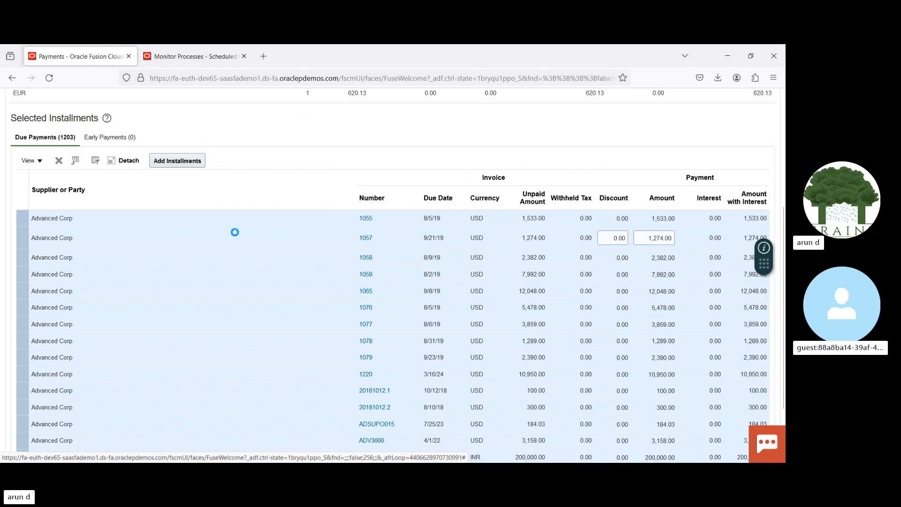
left_click(232, 270)
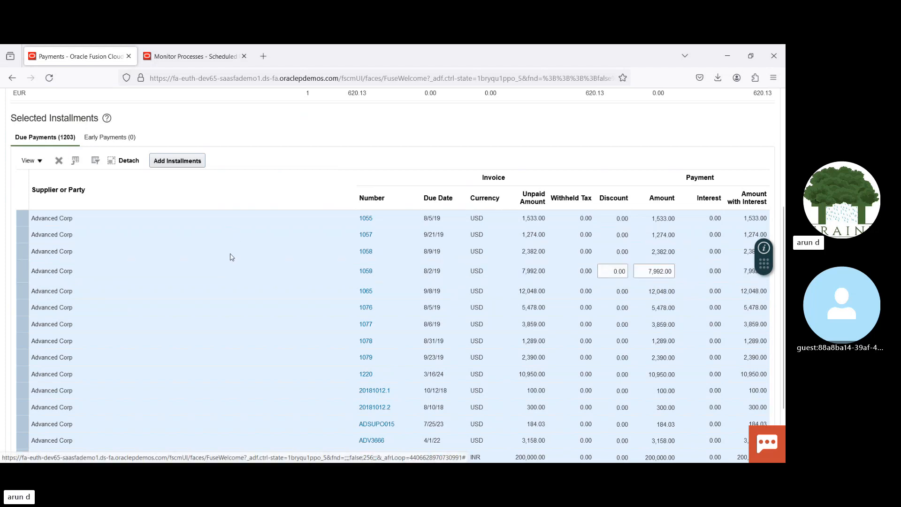
left_click(230, 254)
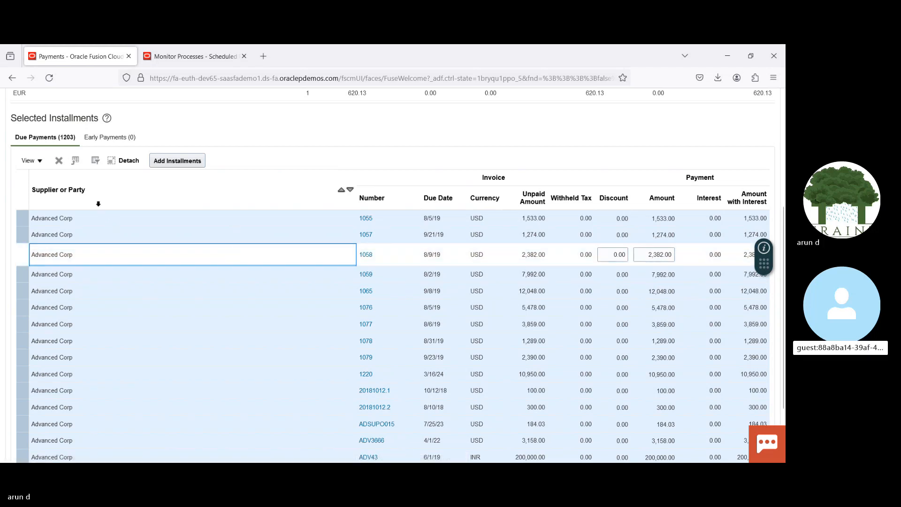
left_click(60, 162)
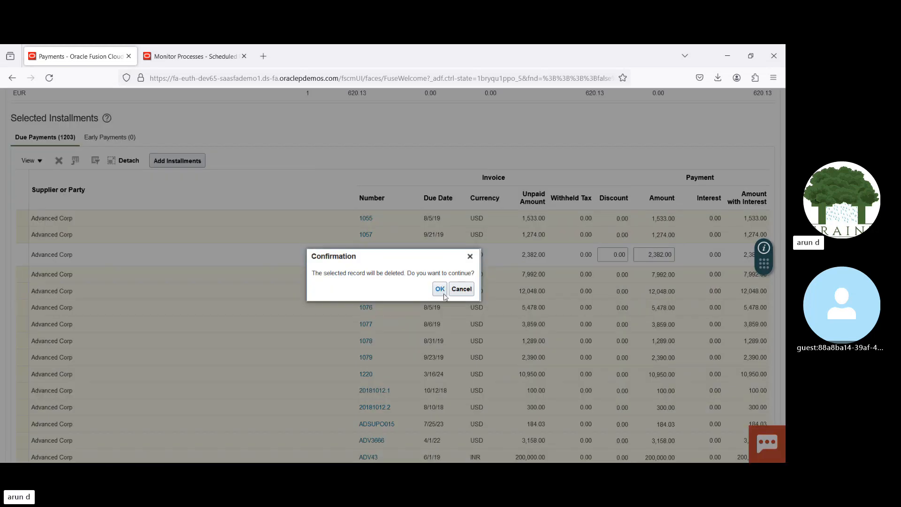
left_click(444, 294)
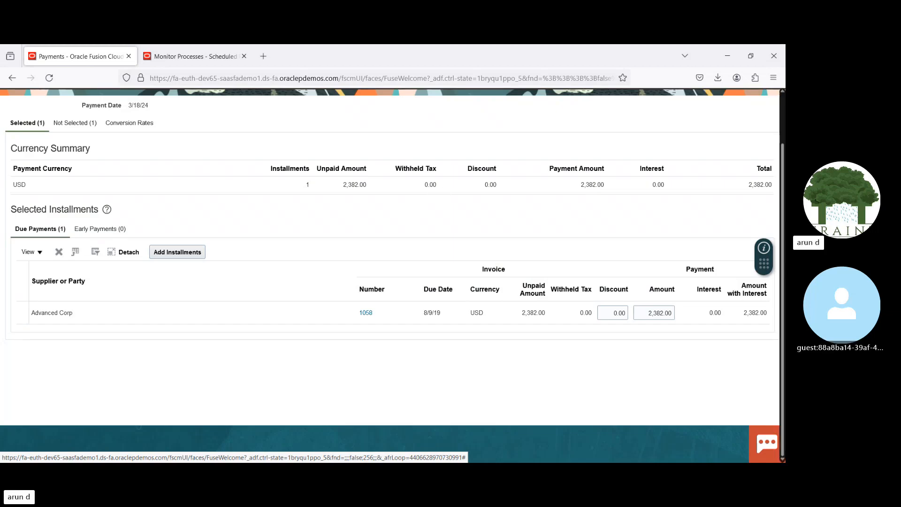
Step: Submit the reviewed installments of 18022024 V1 and switch to the scheduled processes monitor
scroll(751, 211, "up", 2)
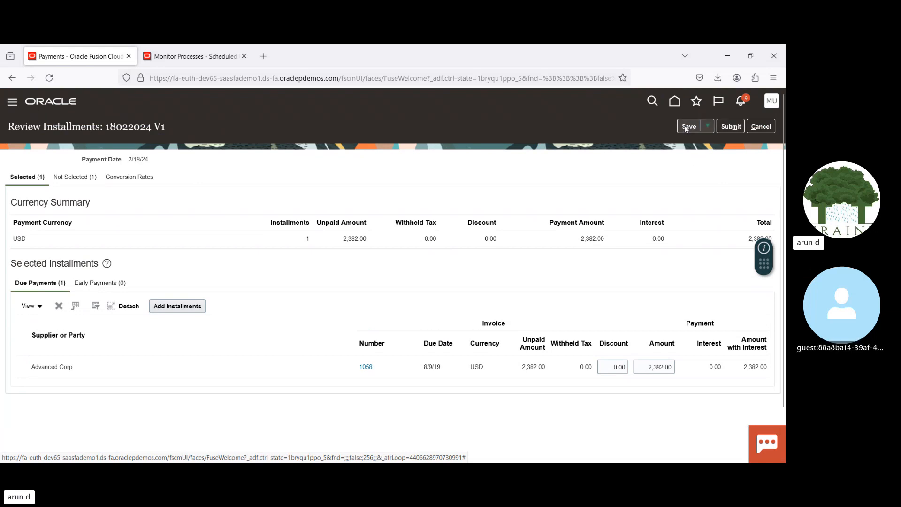
left_click(731, 127)
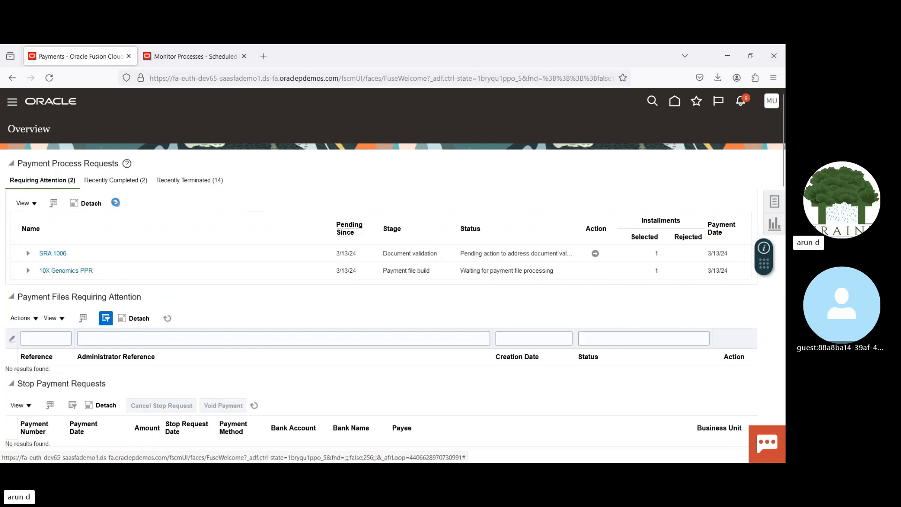
left_click(181, 55)
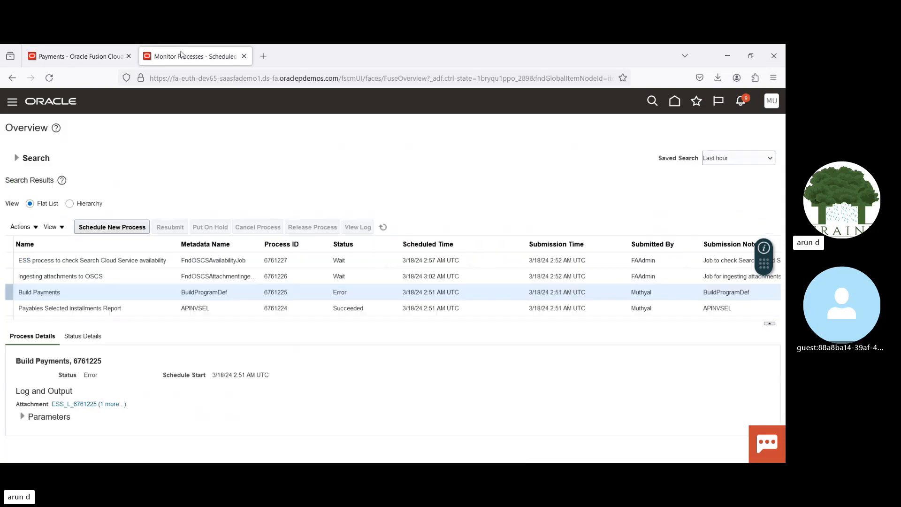
Step: Refresh the scheduled processes list repeatedly to check the status of the Build Payments and Payment Process Request Status Report processes
left_click(383, 228)
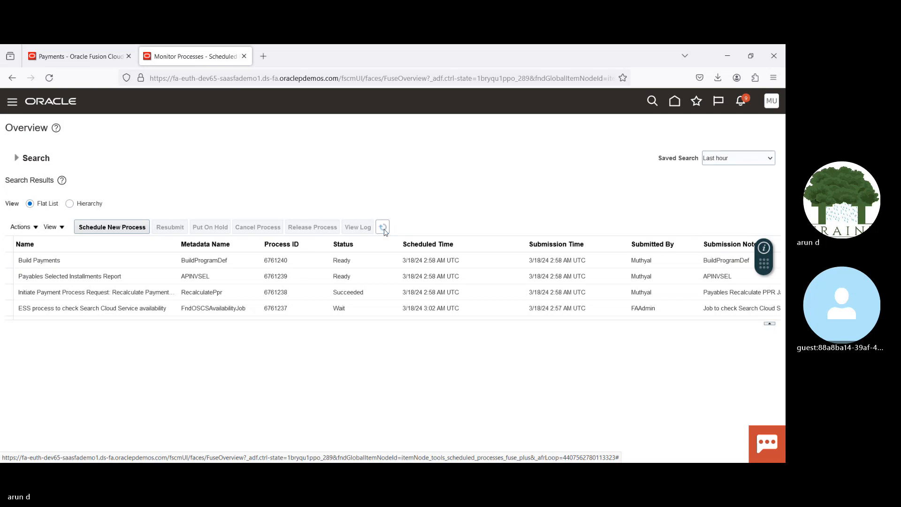
left_click(382, 228)
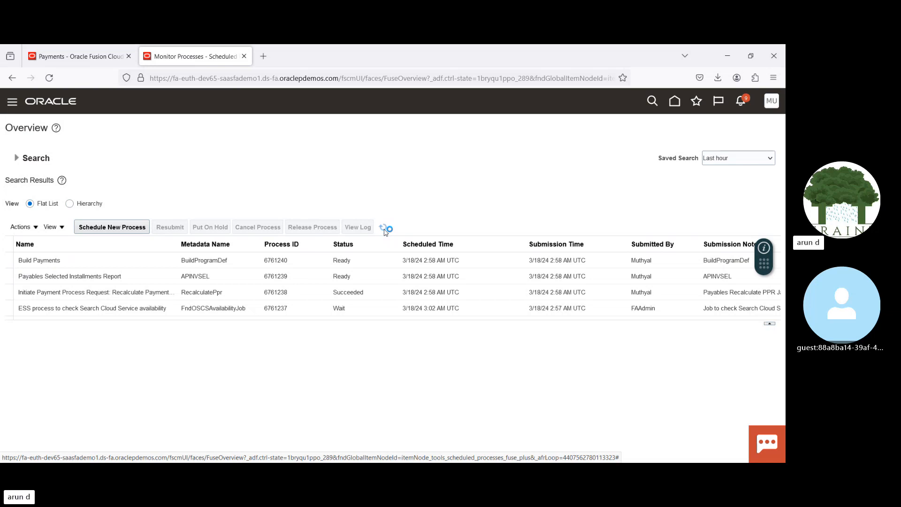
left_click(383, 229)
left_click(382, 228)
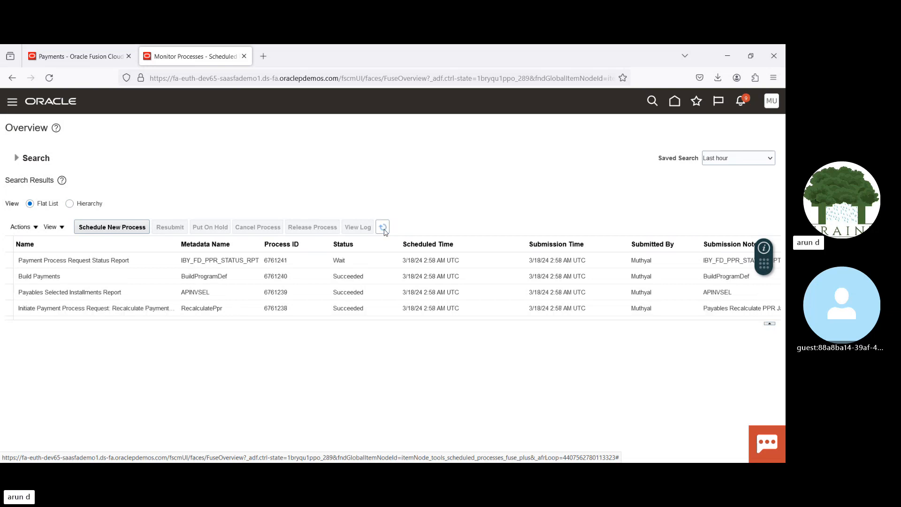
left_click(383, 229)
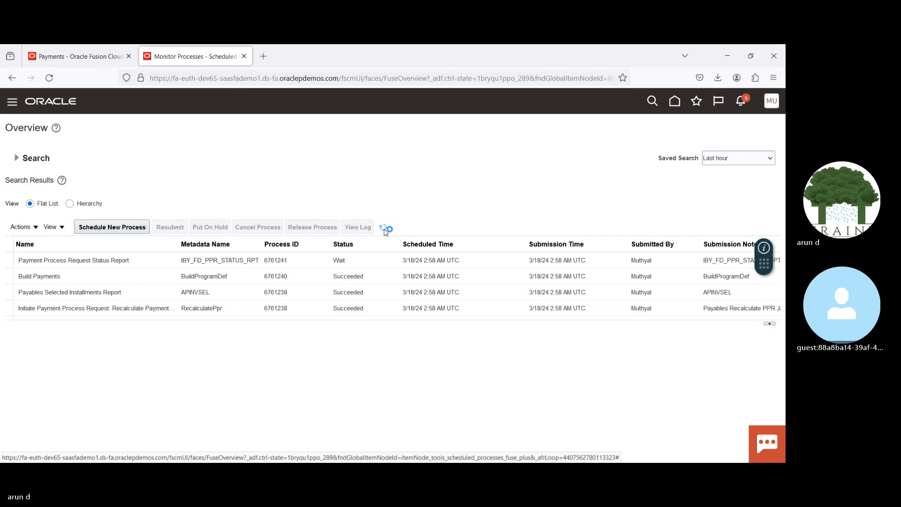
left_click(383, 229)
Step: Switch to the Payments overview and refresh the payment process requests requiring attention
left_click(89, 55)
left_click(117, 204)
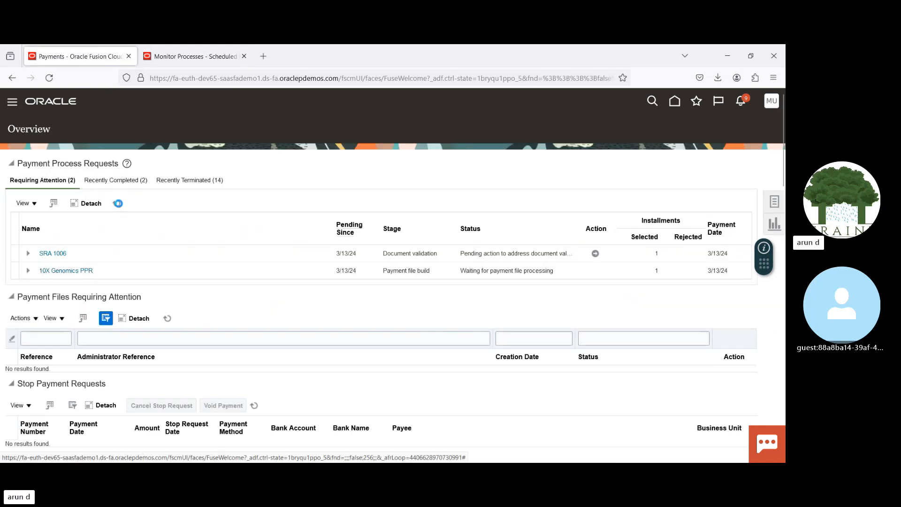
left_click(117, 205)
left_click(117, 205)
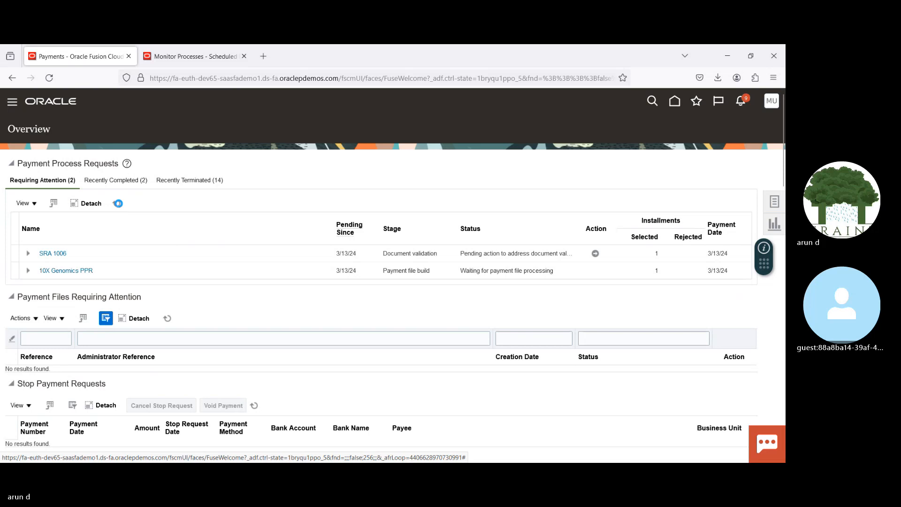
Step: Return to the scheduled processes monitor and refresh its search results
left_click(193, 57)
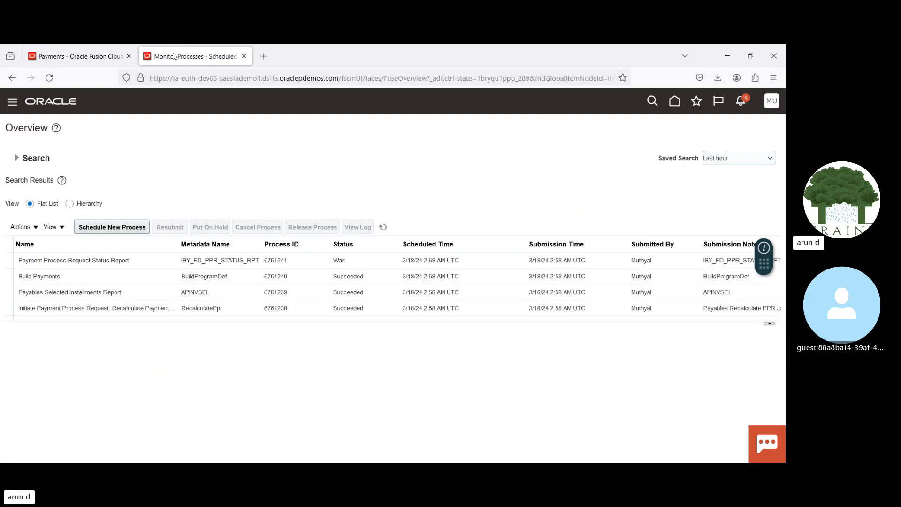
left_click(384, 226)
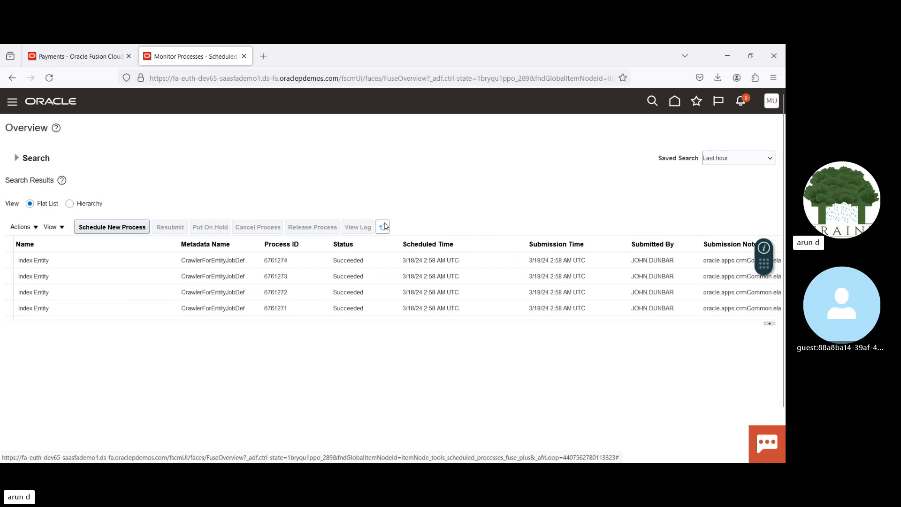
left_click(384, 227)
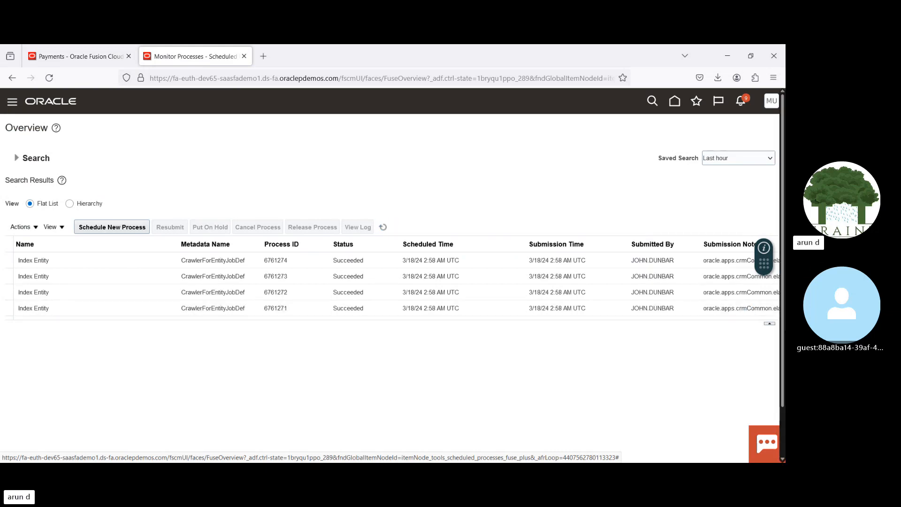
Step: Look past the Index Entity processes in the search results and select the Payment Process Request Status Report to examine its details
left_click(498, 276)
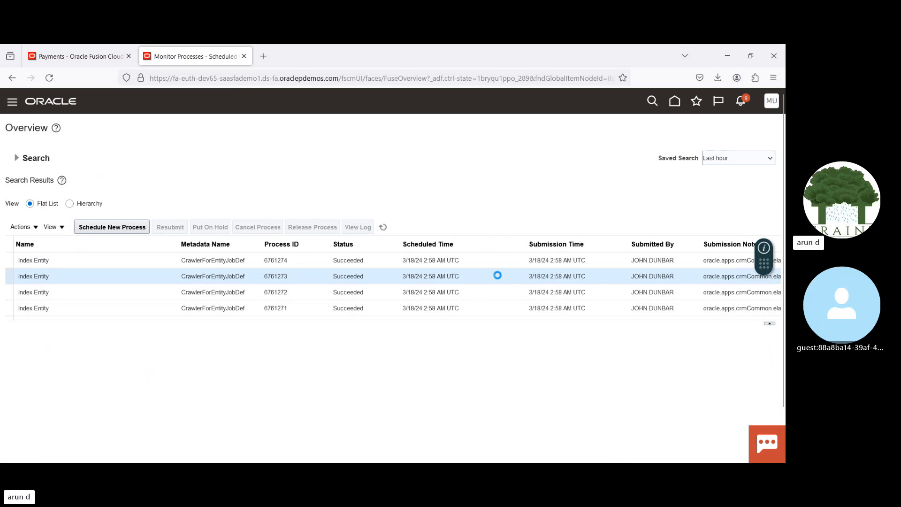
key("Down")
key("Down")
key("Down")
key("Down")
key("Down")
key("Down")
key("Down")
key("Down")
key("Down")
key("Down")
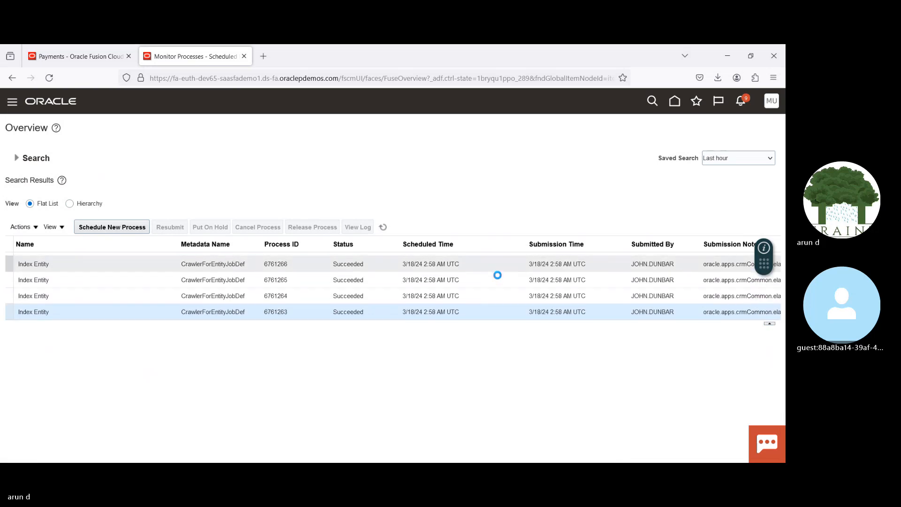
key("Down")
key("Down")
key("Down")
key("Down")
key("Down")
key("Down")
key("Down")
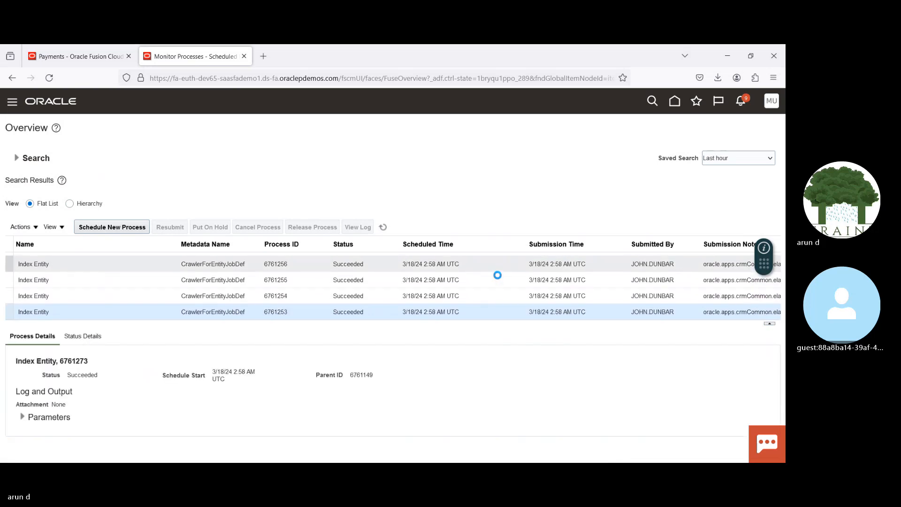
key("Down")
key("Down")
key("Down")
key("Down")
key("Down")
key("Down")
key("Down")
key("Down")
key("Down")
key("Down")
key("Down")
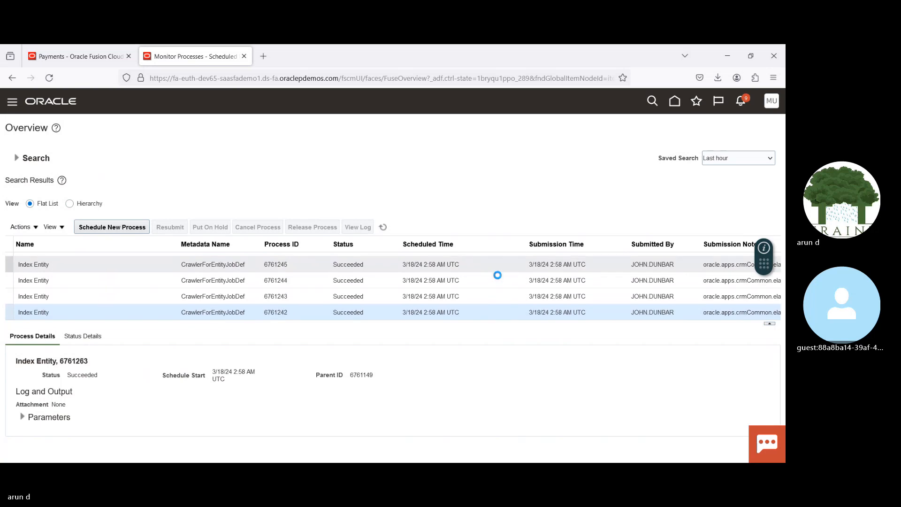
key("Down")
key("Down")
key("Down")
key("Up")
key("Up")
key("Up")
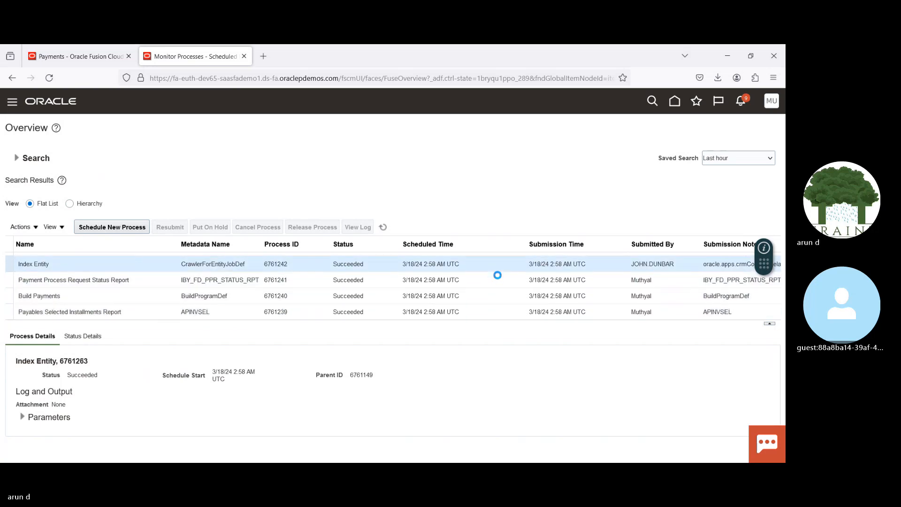
key("Down")
Step: Go back to the Payments overview and refresh the requests requiring attention again
left_click(123, 57)
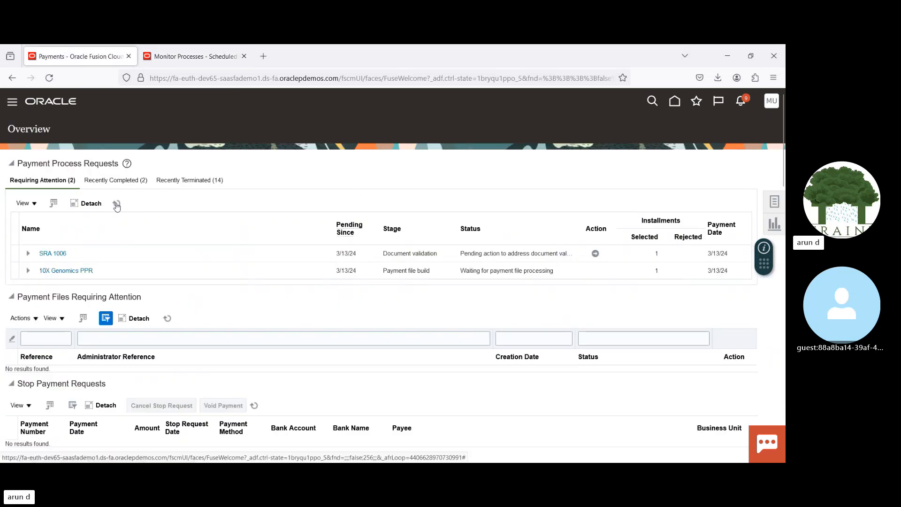
left_click(116, 205)
left_click(116, 205)
Step: Open Manage Payment Process Requests and search for the name 18032024
left_click(773, 202)
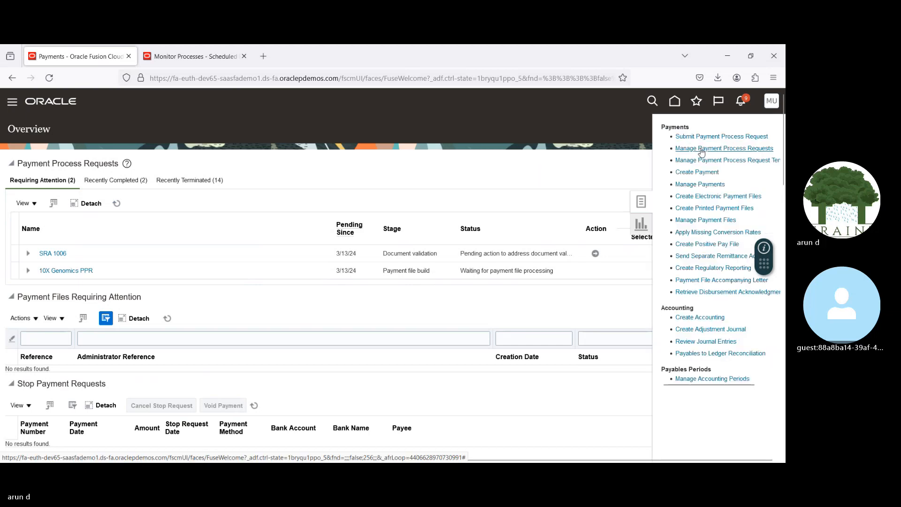
left_click(699, 148)
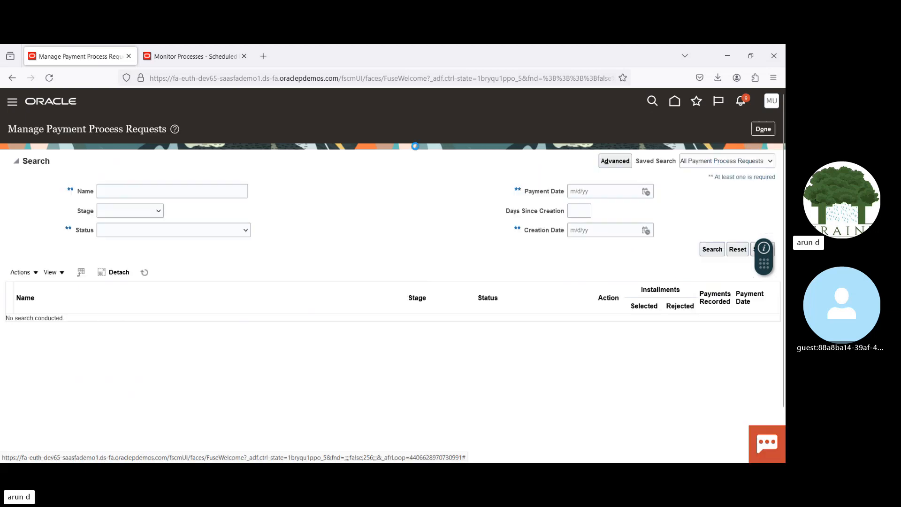
left_click(192, 191)
type("18032024")
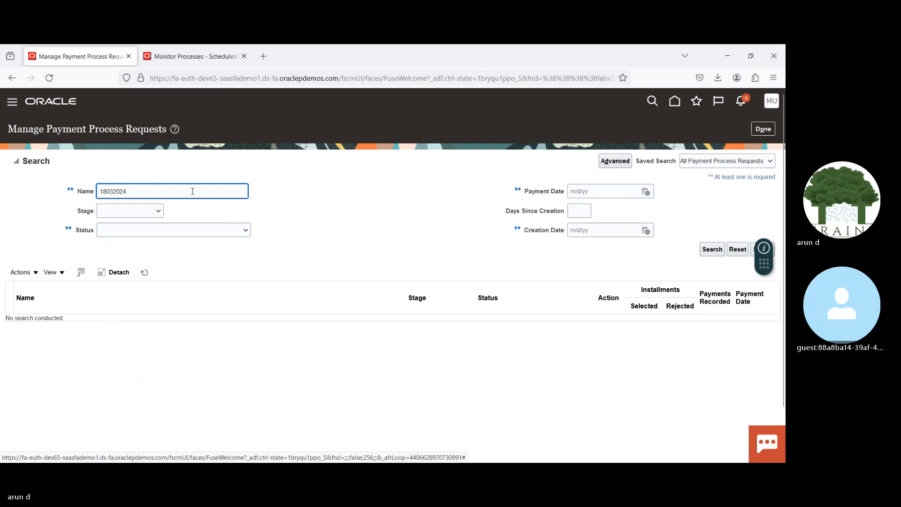
key("Return")
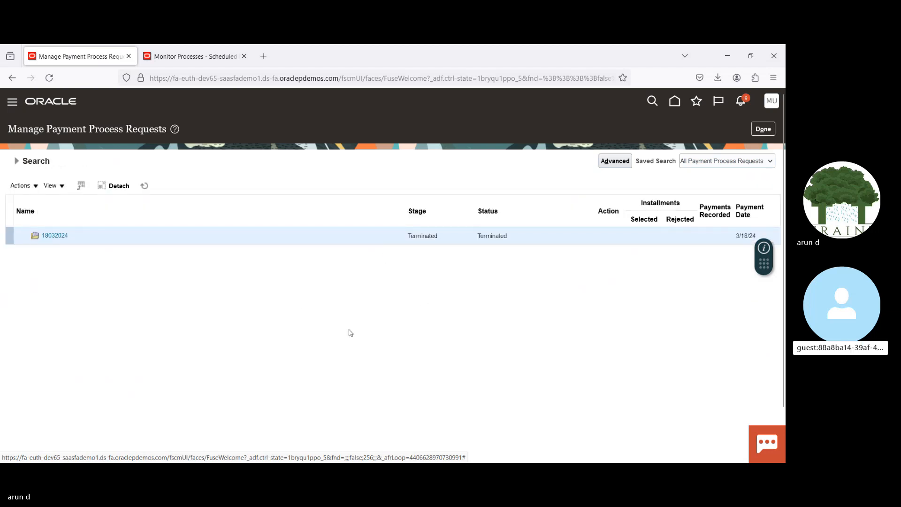
Step: Correct the name criterion to 18022024 V, run the search again and select request 18022024 V1
left_click(17, 161)
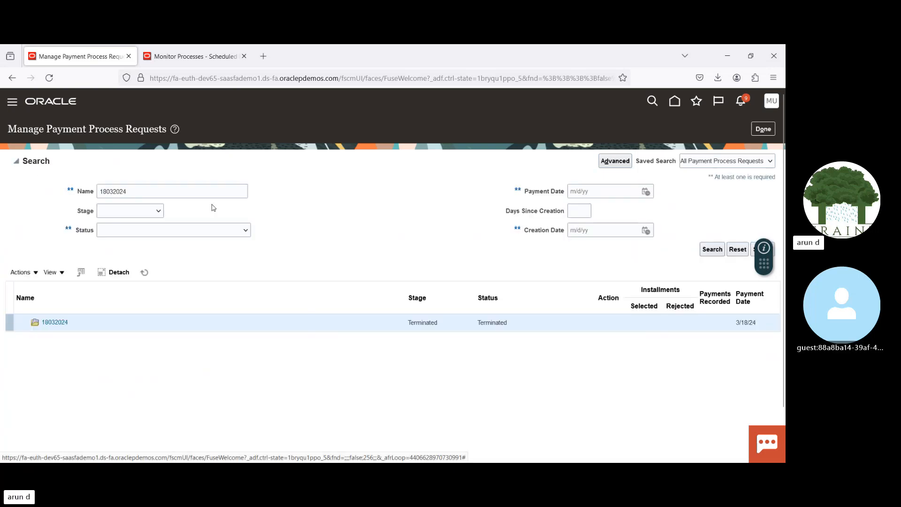
left_click(162, 191)
type("V")
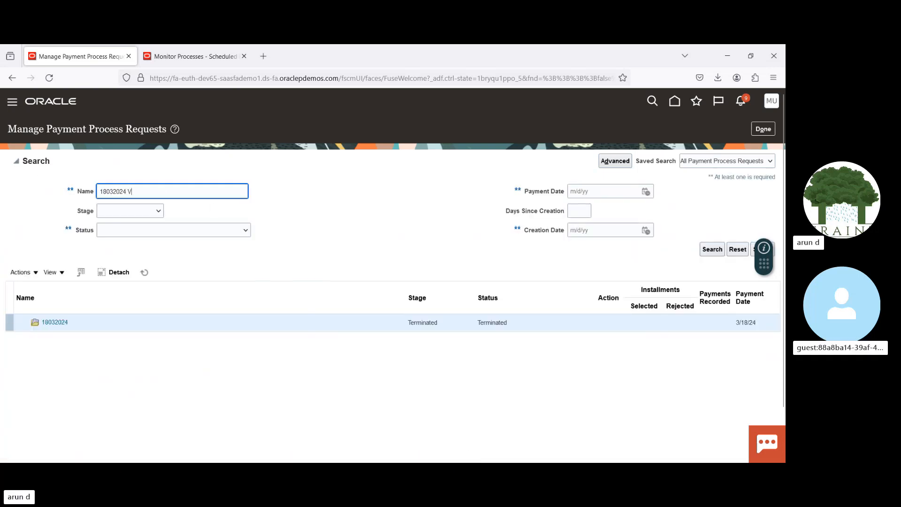
key("Return")
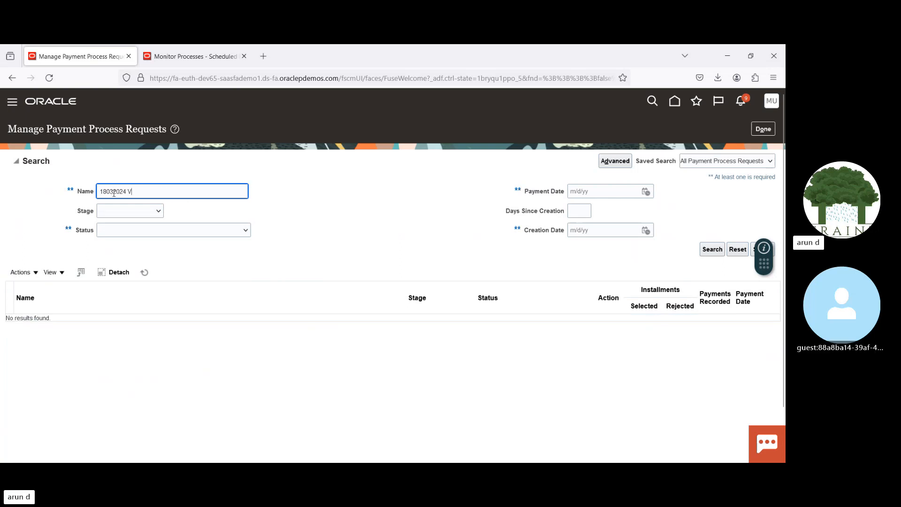
left_click(114, 193)
key("BackSpace")
type("2")
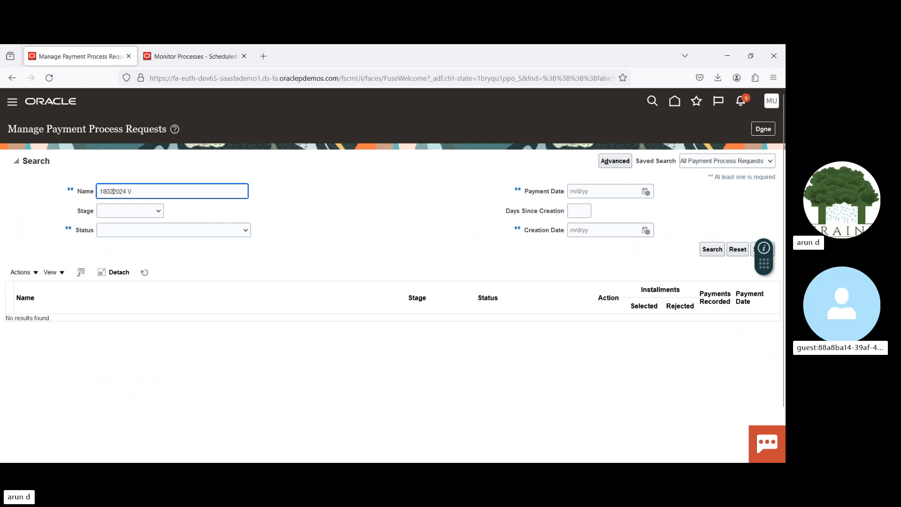
key("Return")
left_click(114, 242)
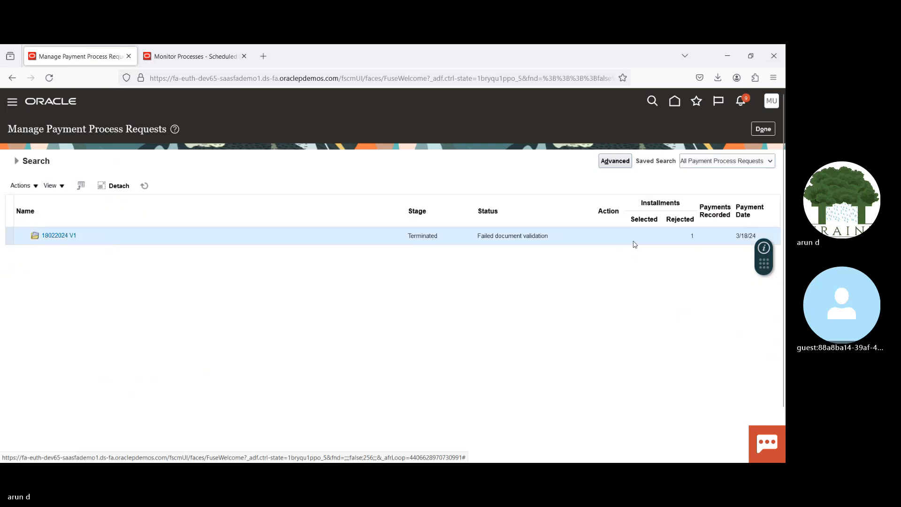
Step: Open the rejected installments of 18022024 V1 and read the error reason for Advanced Corp document 1058
left_click(692, 236)
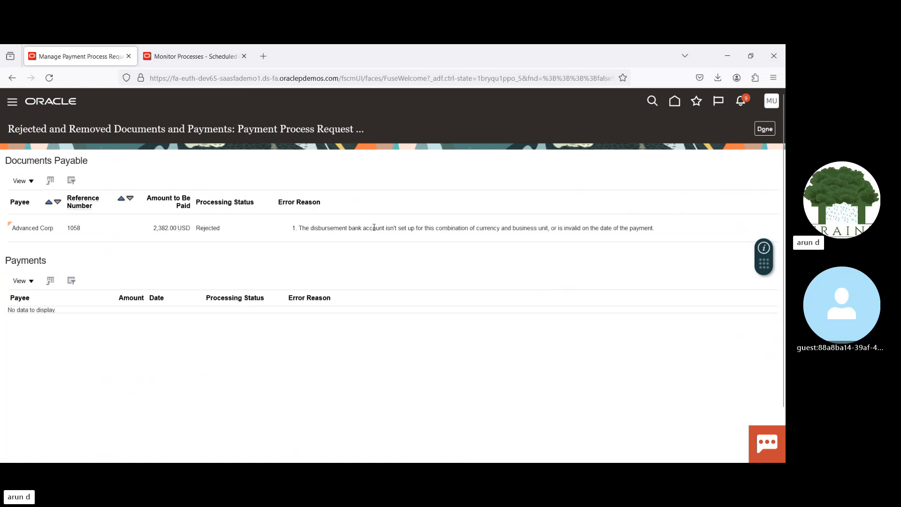
left_click_drag(373, 228, 525, 227)
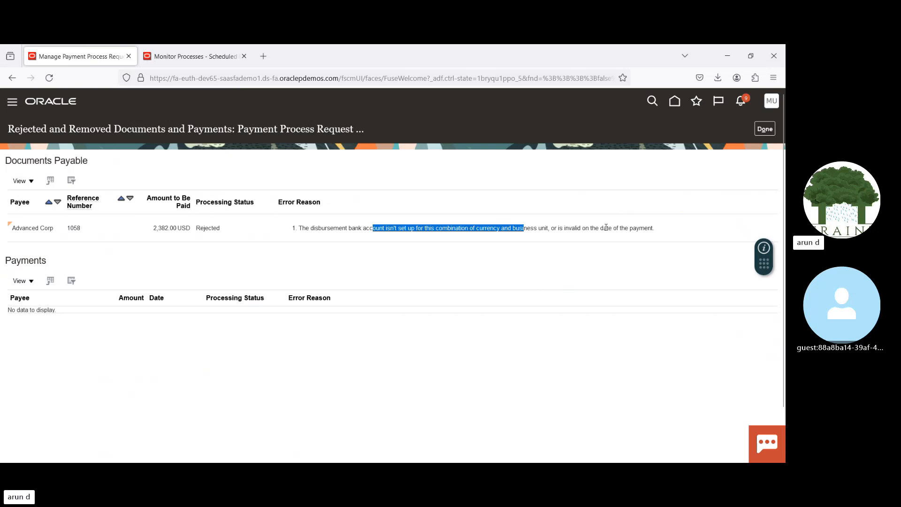
left_click(523, 247)
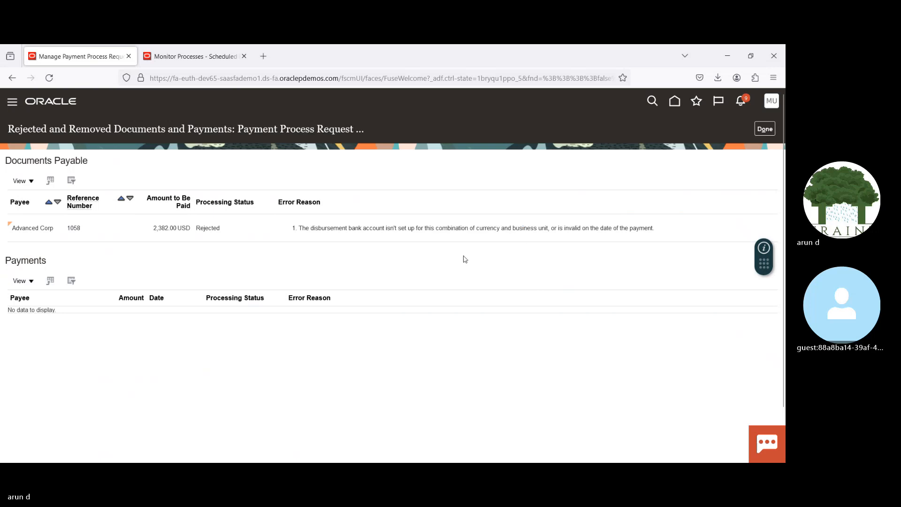
Step: From the scheduled processes monitor, go to Setup and Maintenance and open the Manage Bank Accounts task under Cash Management in the Financials setup
left_click(203, 63)
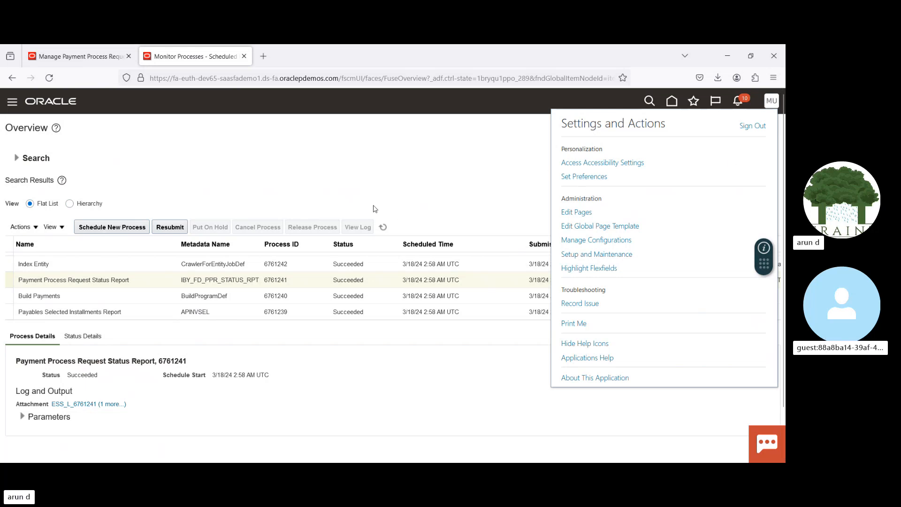
left_click(614, 254)
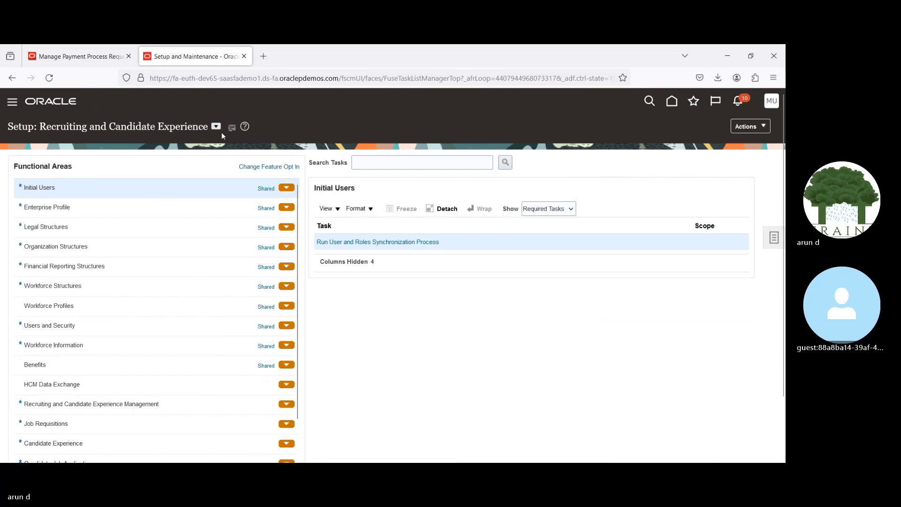
left_click(215, 126)
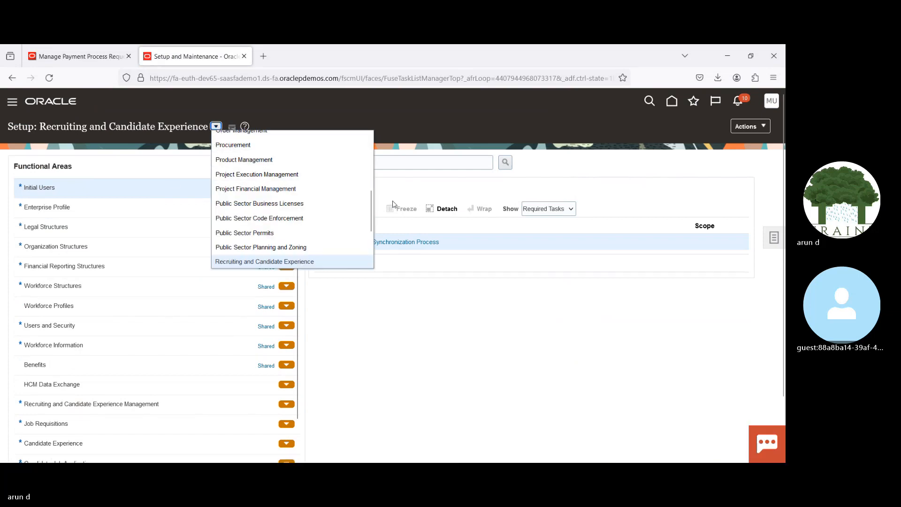
left_click_drag(368, 203, 371, 167)
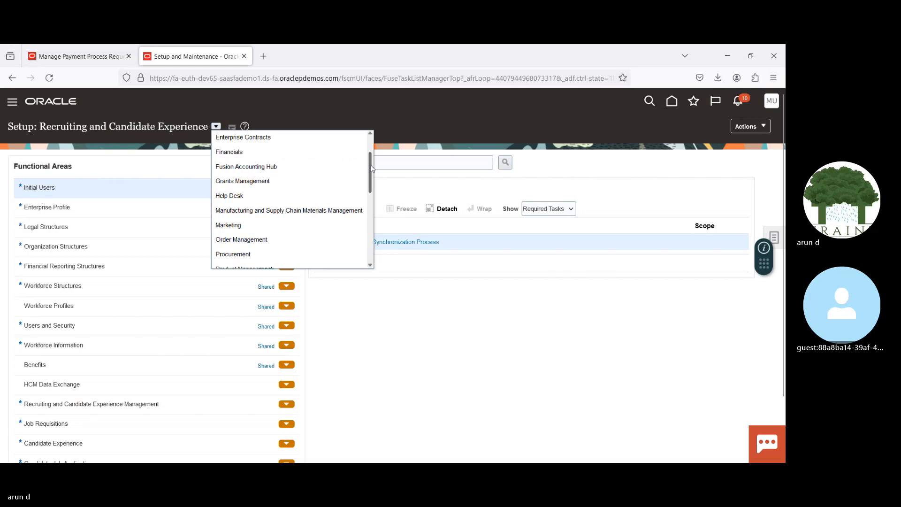
left_click(302, 157)
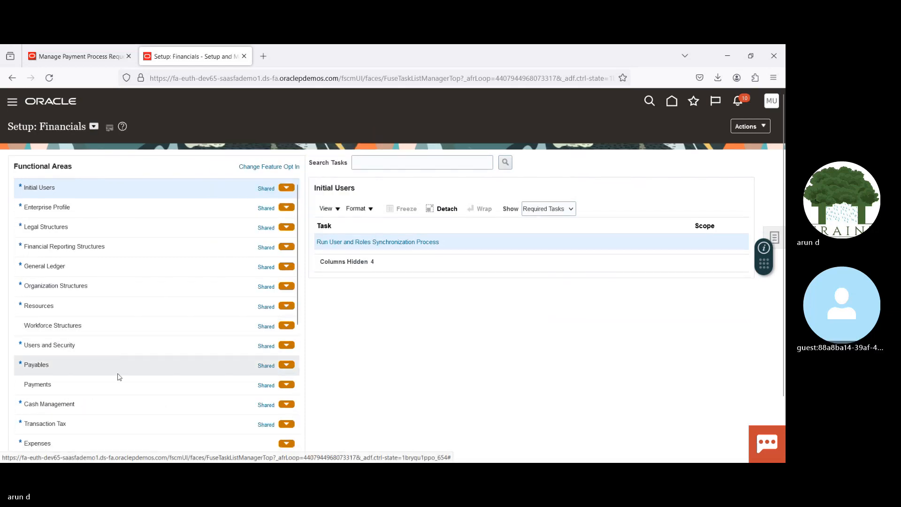
left_click(107, 406)
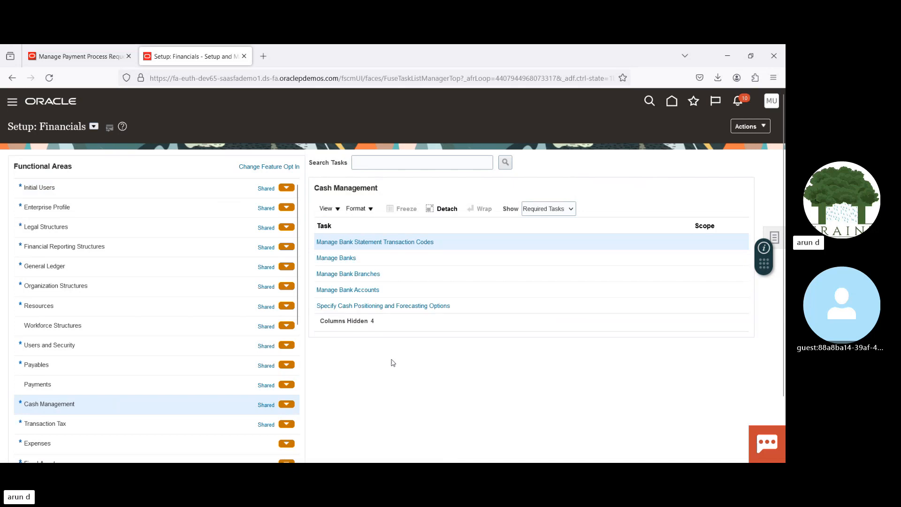
left_click(358, 290)
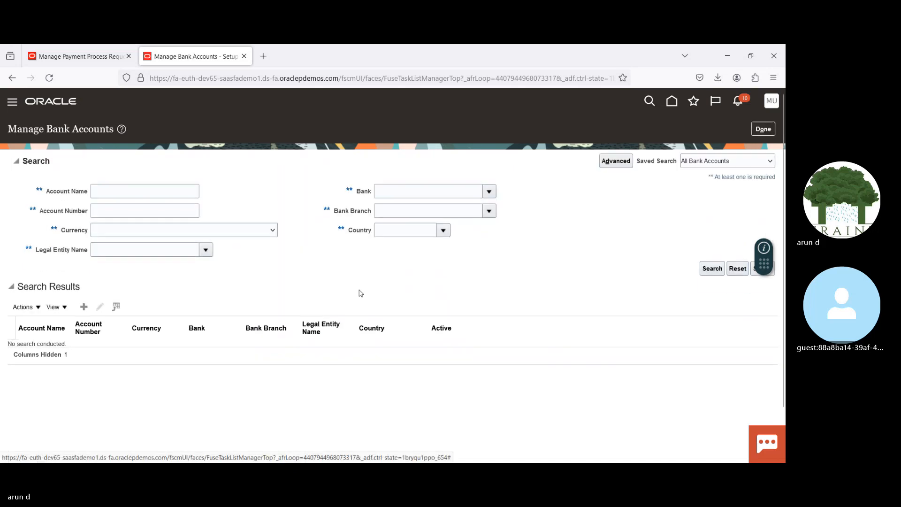
Step: Search the bank accounts by the account name Bof
left_click(171, 188)
type("Bof")
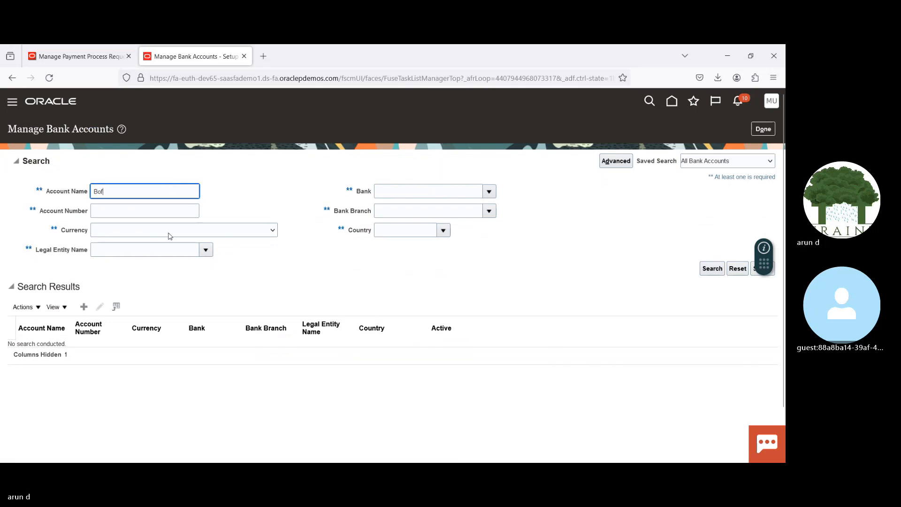
key("Return")
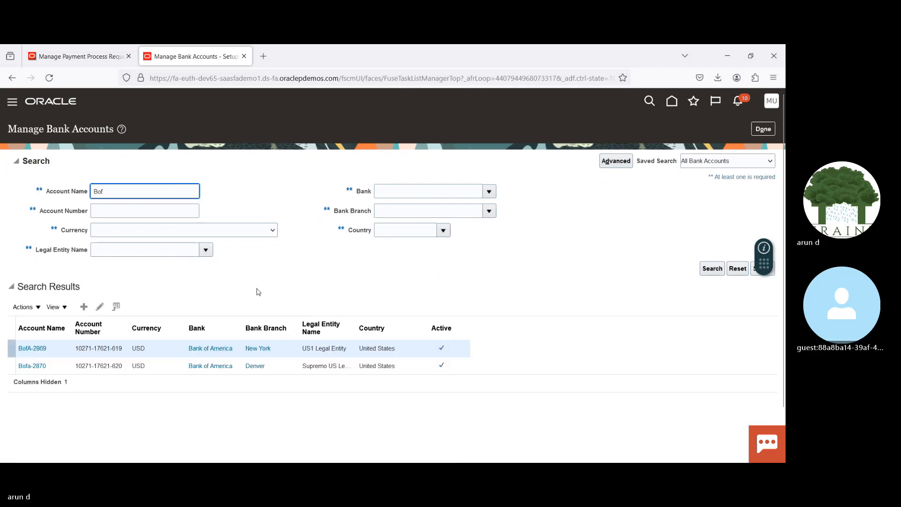
Step: Open bank account BofA-2869 for editing and compare its business unit access with the payment request's rejection error
left_click(60, 348)
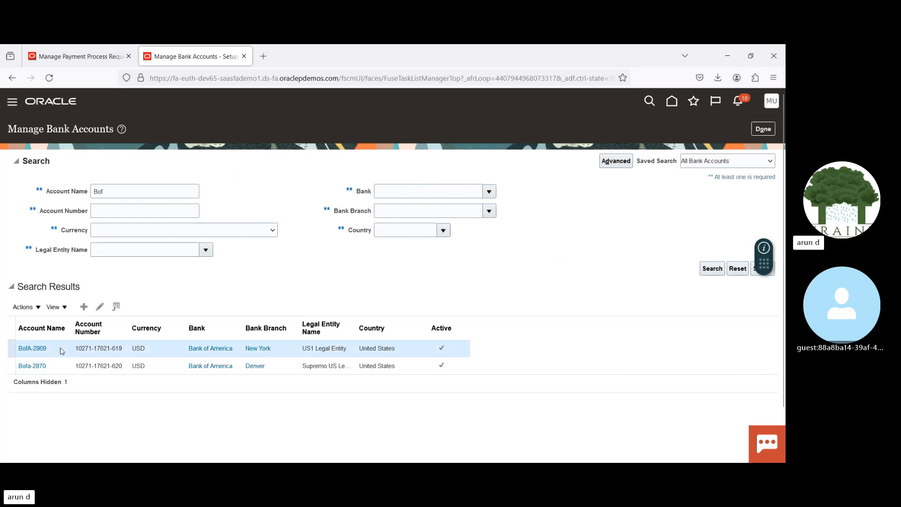
left_click(99, 308)
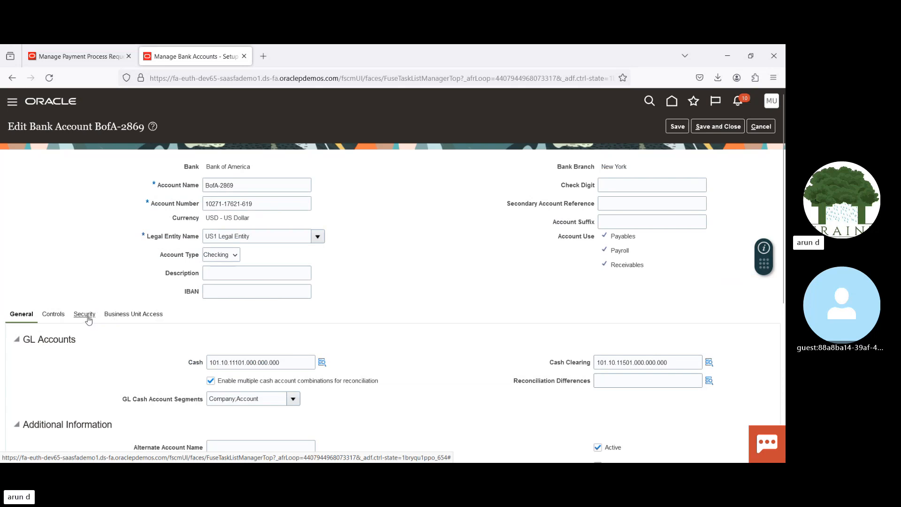
left_click(131, 315)
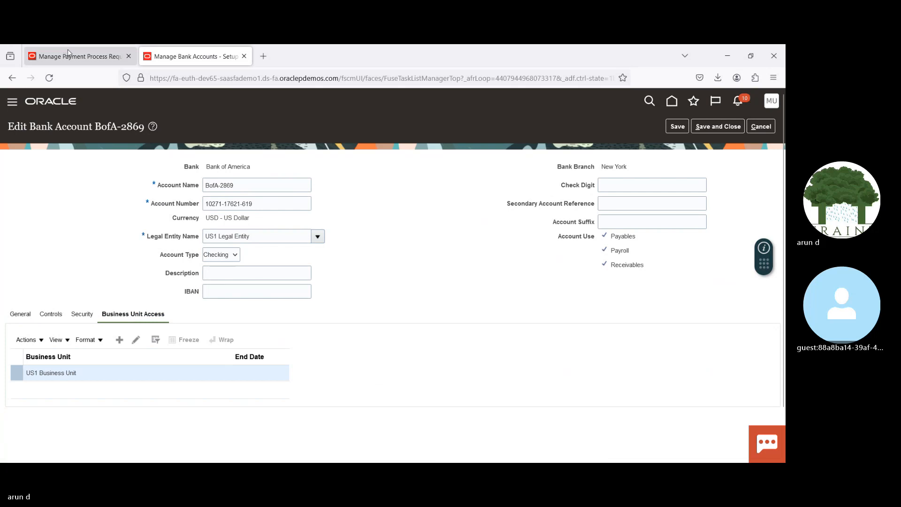
left_click(82, 57)
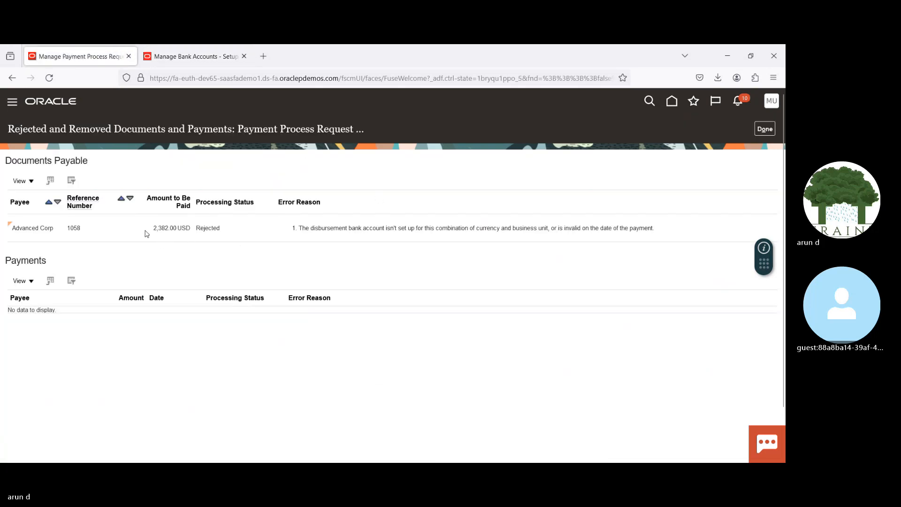
left_click(213, 59)
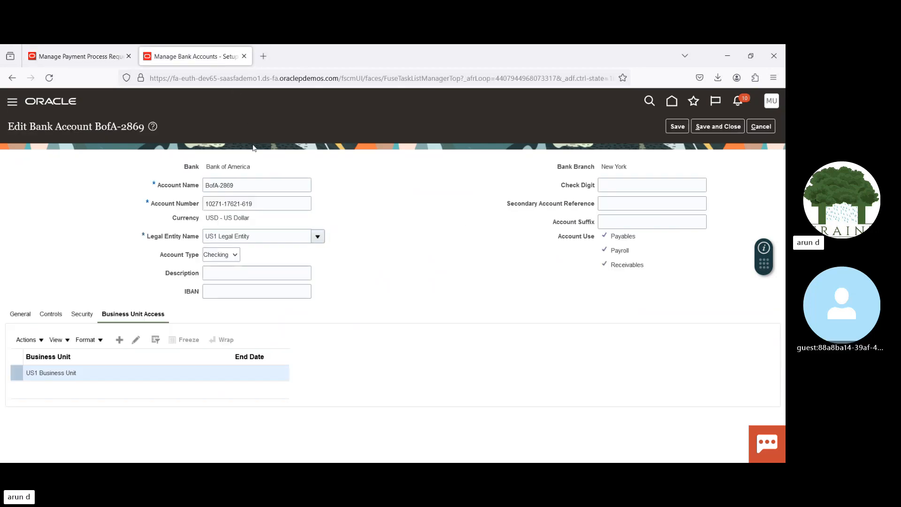
Step: Open the Invoices work area in a new browser tab and search for invoice number 1058
left_click(50, 77, "ctrl")
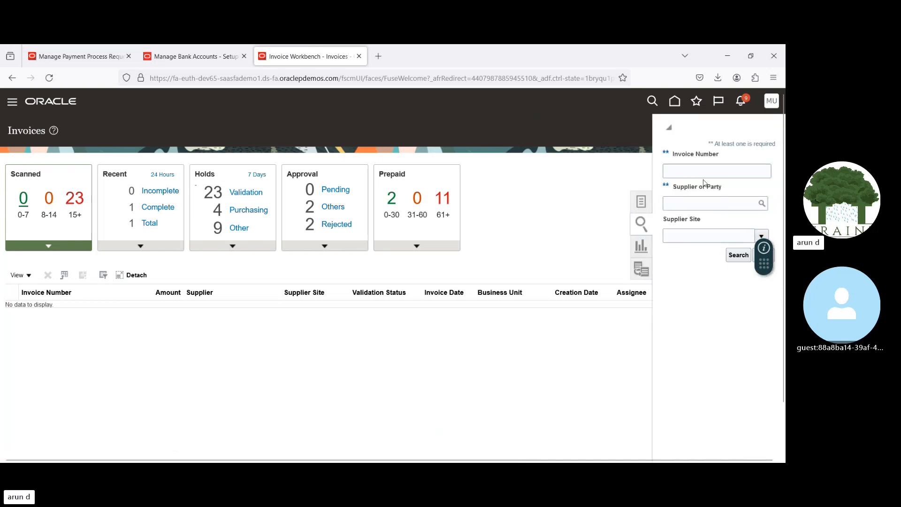
left_click(698, 172)
type("10")
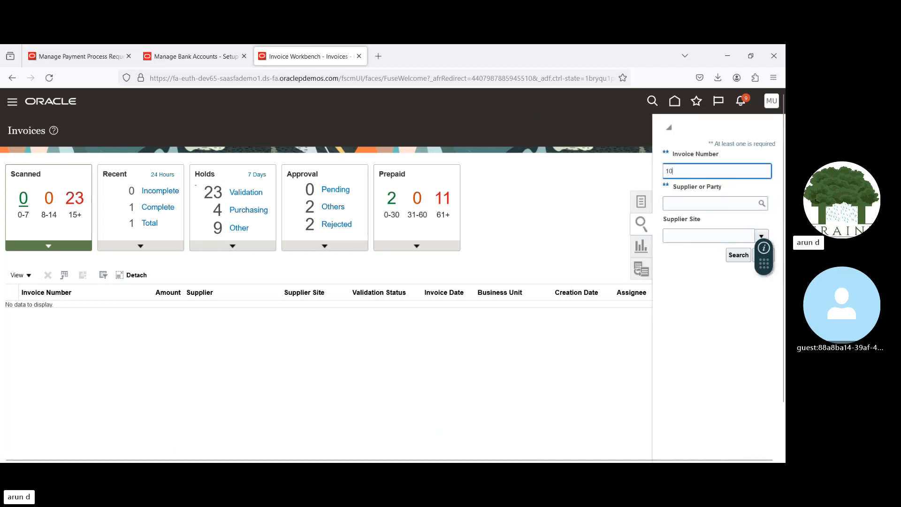
type("58")
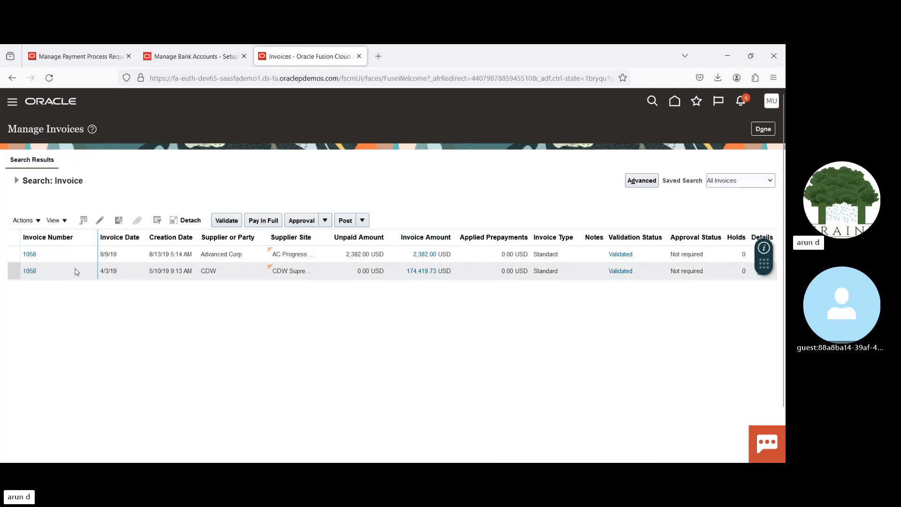
Step: Open Advanced Corp invoice 1058 in edit mode and check its business unit and legal entity
left_click(71, 254)
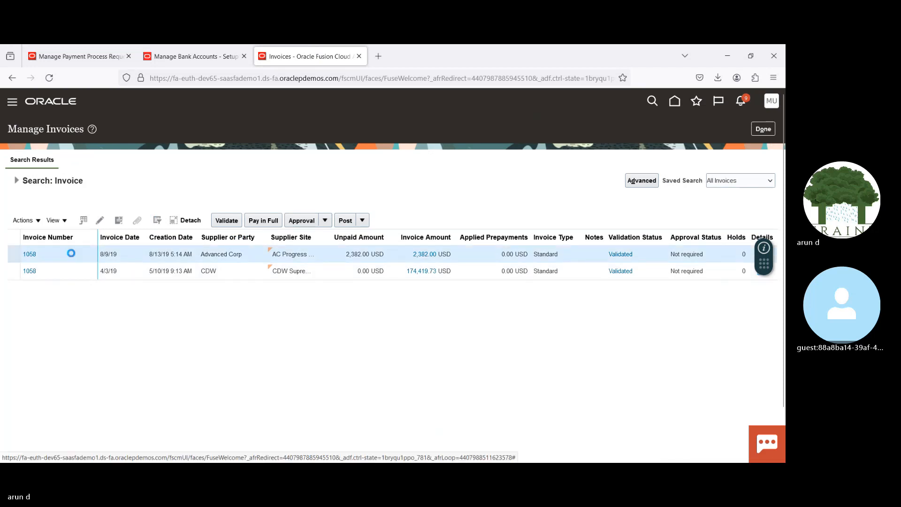
left_click(29, 254)
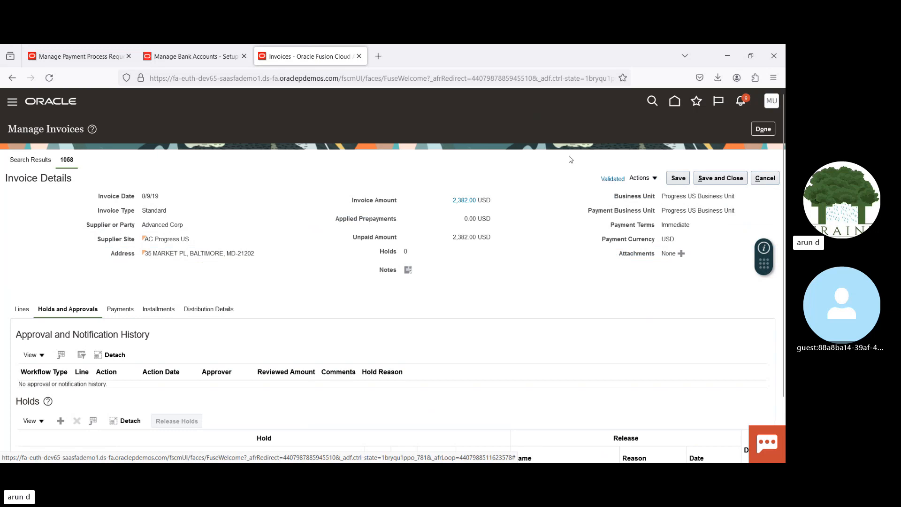
left_click(641, 178)
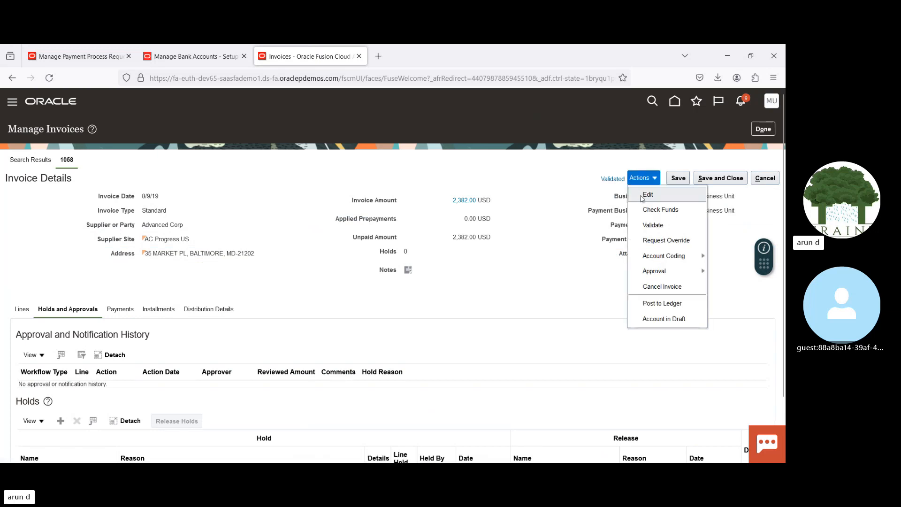
left_click(642, 195)
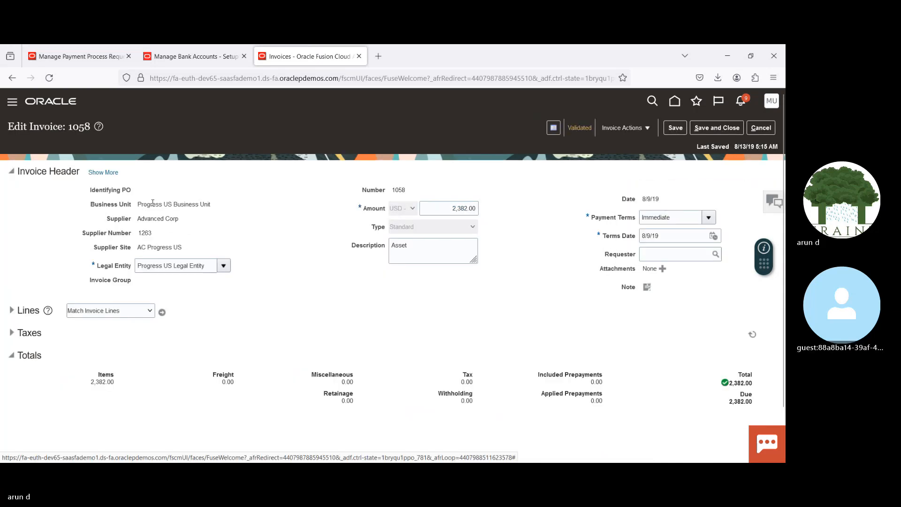
Step: Try to add business unit access for Prog to bank account BofA-2869, check the available business units and close the form without saving
left_click(190, 53)
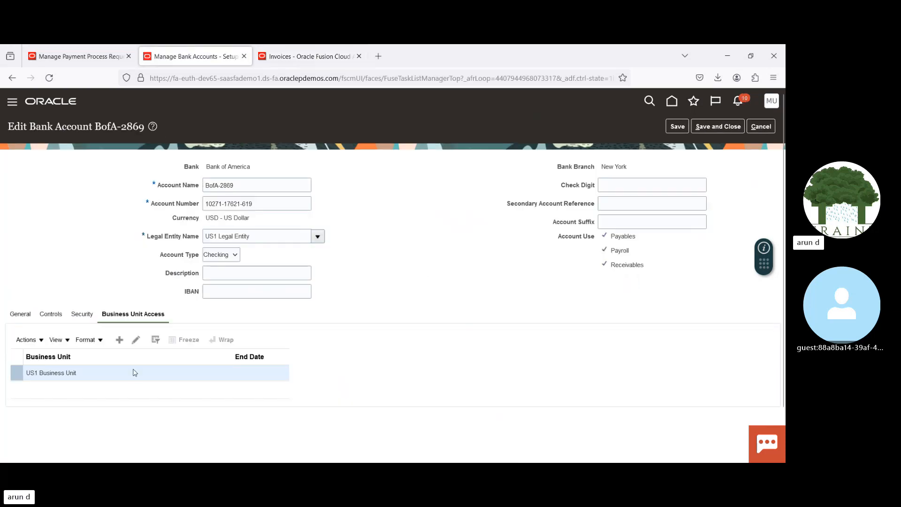
left_click(120, 342)
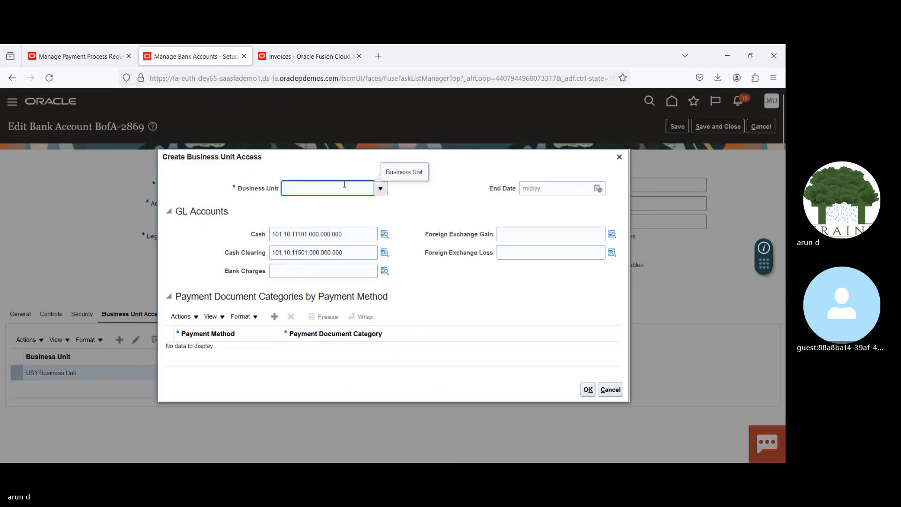
type("P")
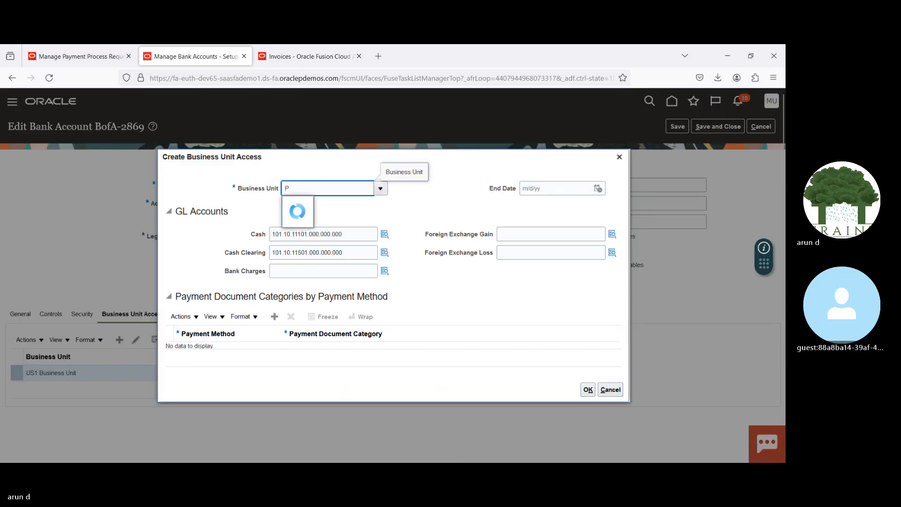
type("rog")
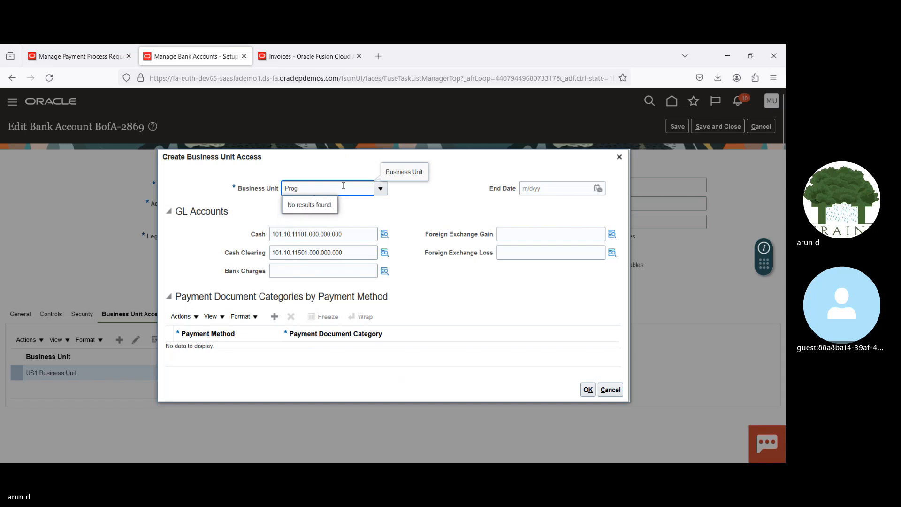
key("BackSpace")
key("BackSpace")
key("BackSpace")
key("BackSpace")
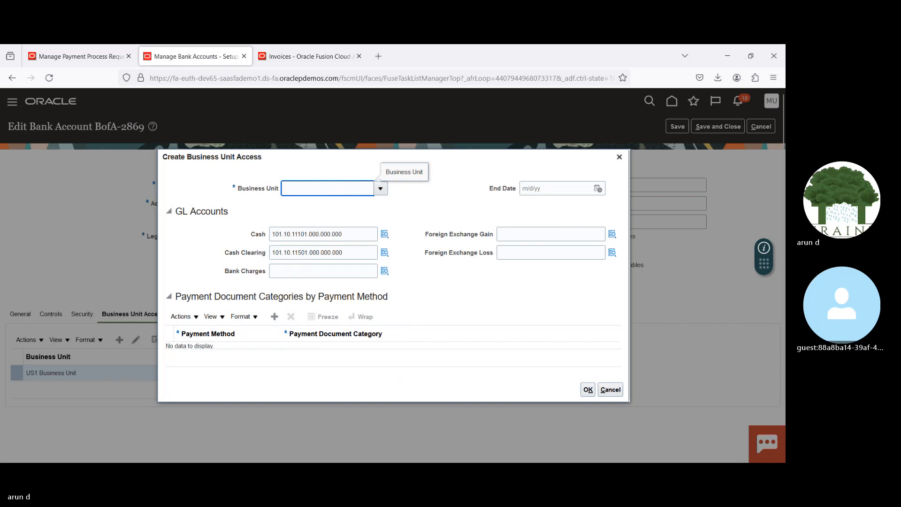
left_click(381, 188)
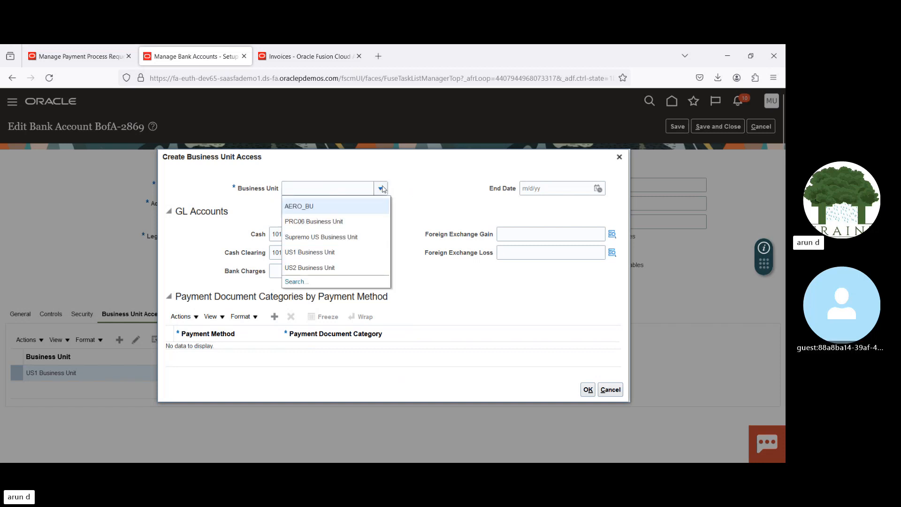
left_click(432, 215)
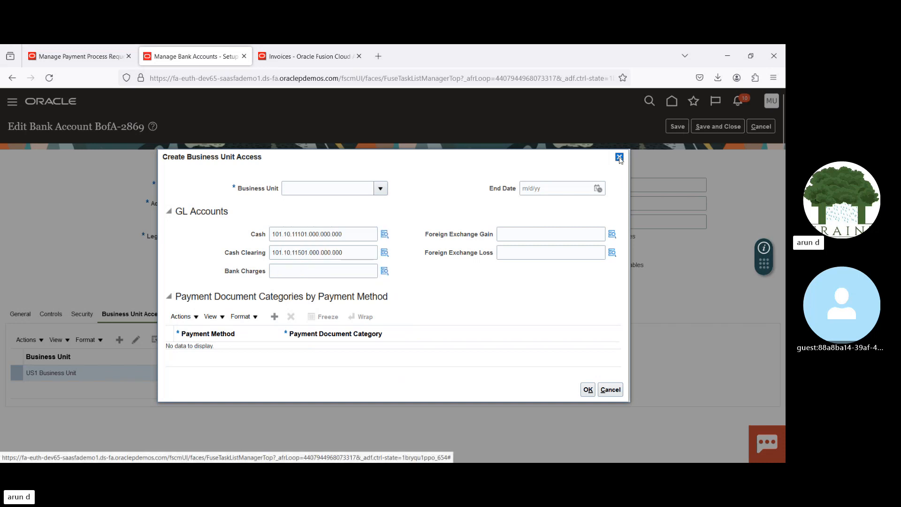
left_click(618, 157)
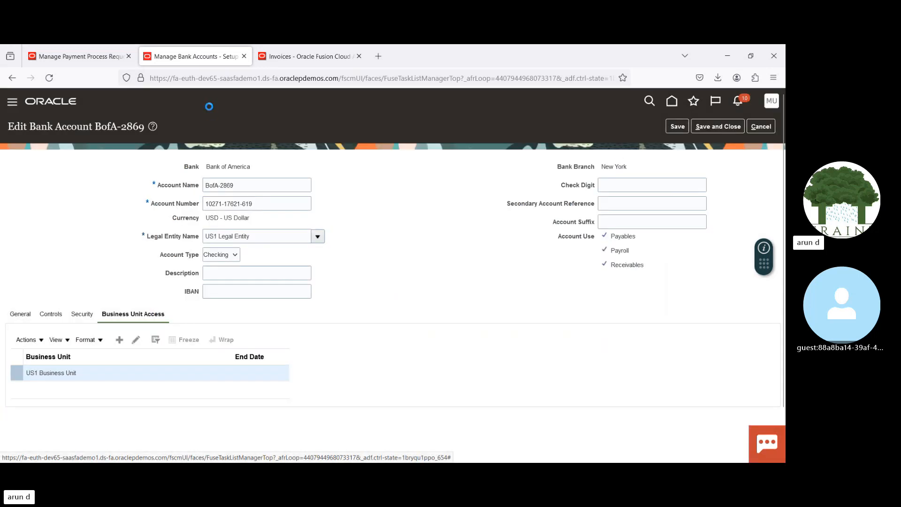
Step: Return to Advanced Corp invoice 1058 and cancel editing it
left_click(308, 56)
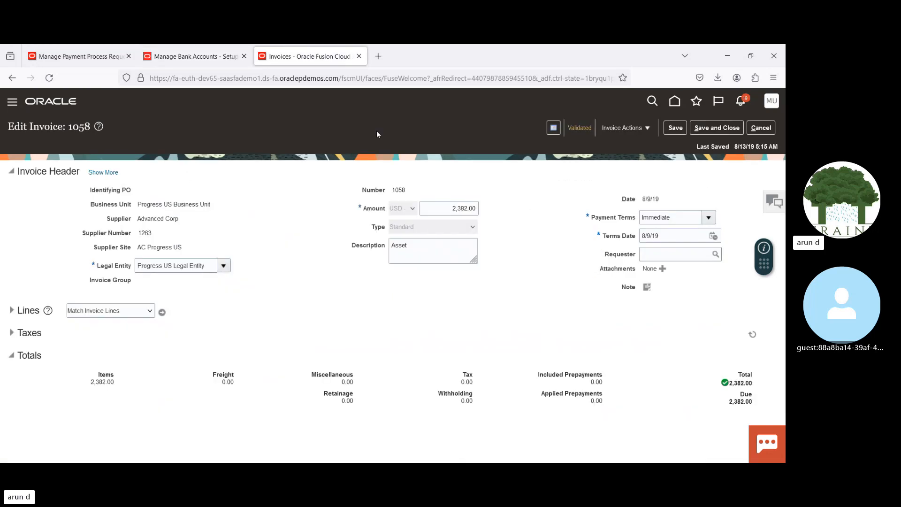
left_click(754, 129)
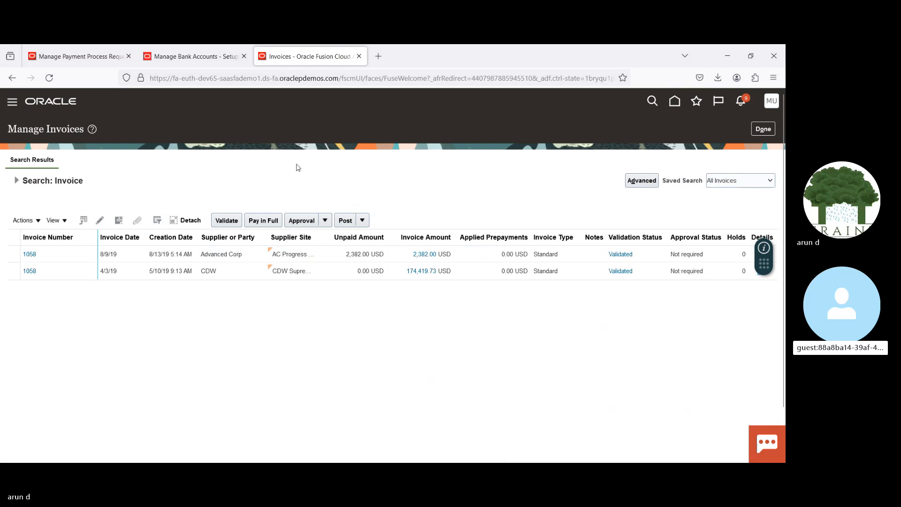
Step: Recheck which business units can be given access to bank account BofA-2869, leaving the new access entry unsaved
left_click(205, 58)
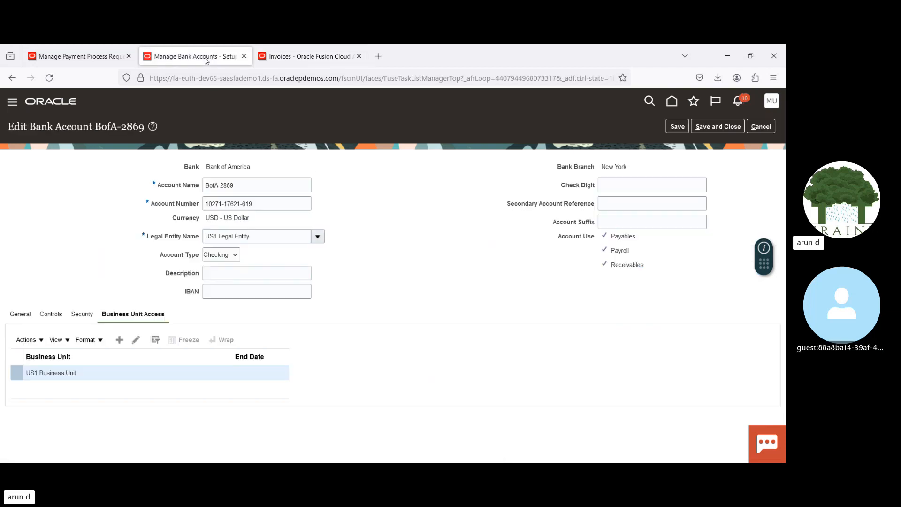
left_click(120, 343)
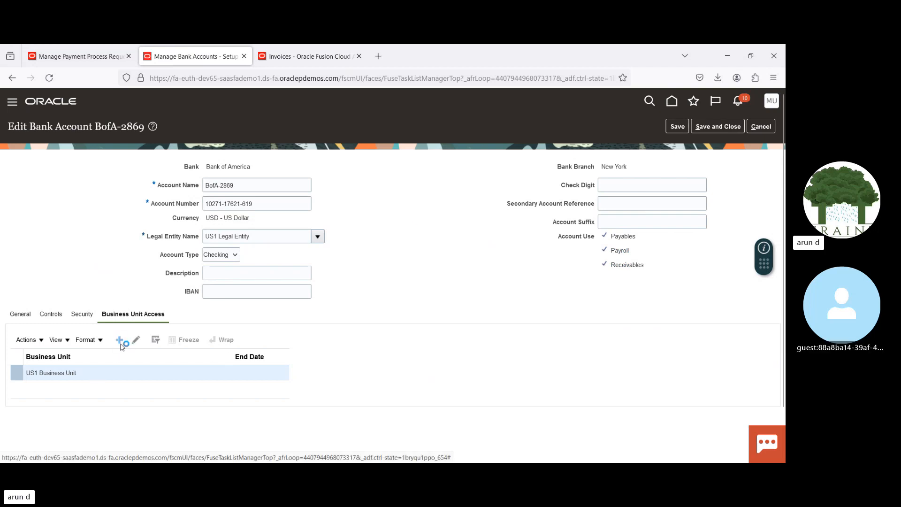
left_click(380, 188)
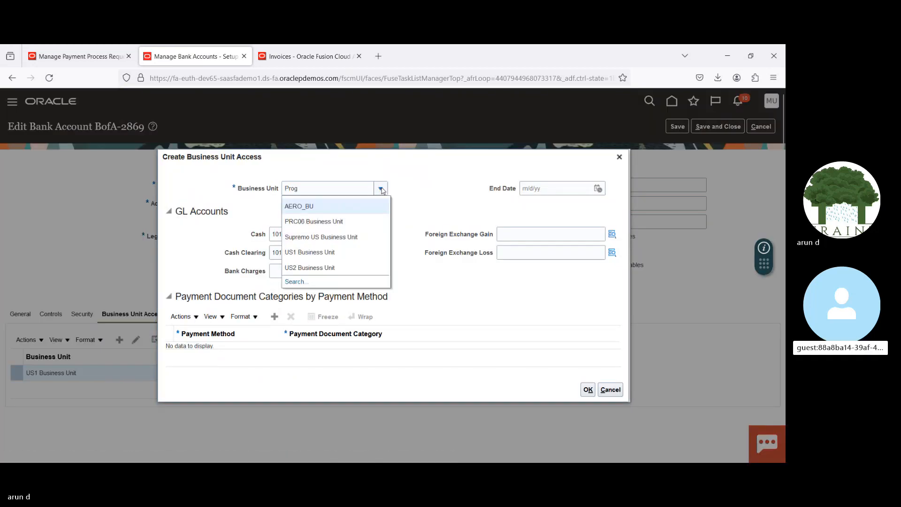
left_click(417, 199)
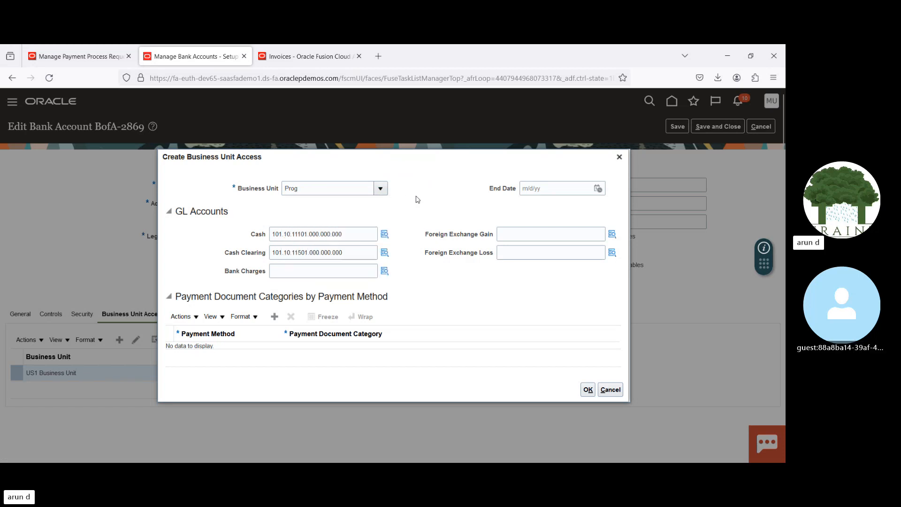
left_click(619, 158)
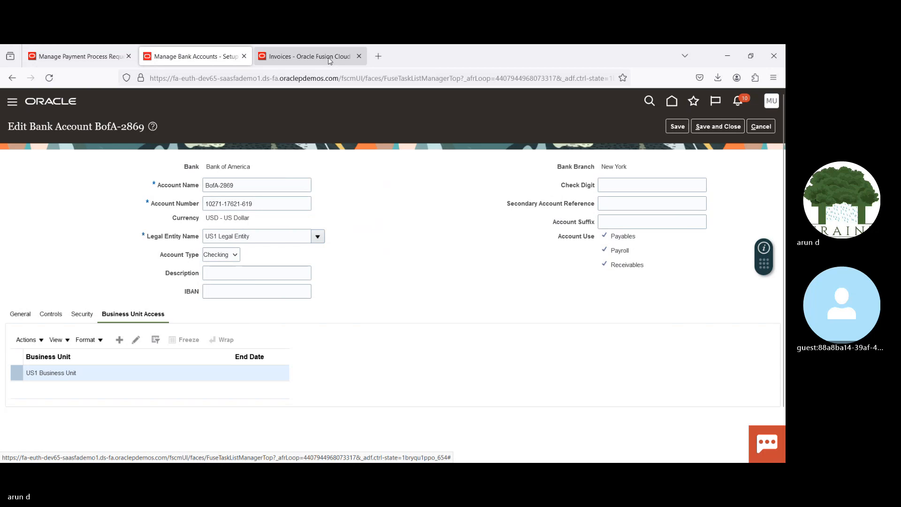
Step: Return to the invoice search, clear the invoice number criterion and set the supplier to Advanced Corp
left_click(309, 56)
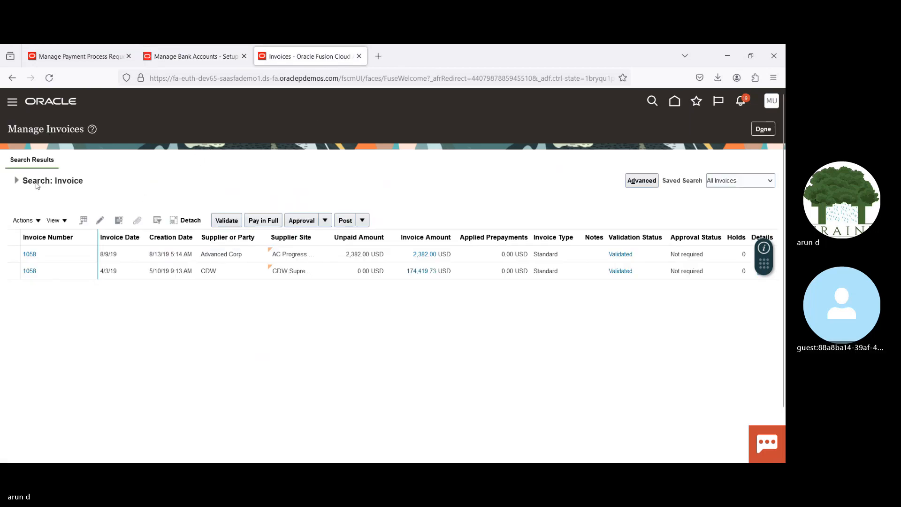
left_click(16, 180)
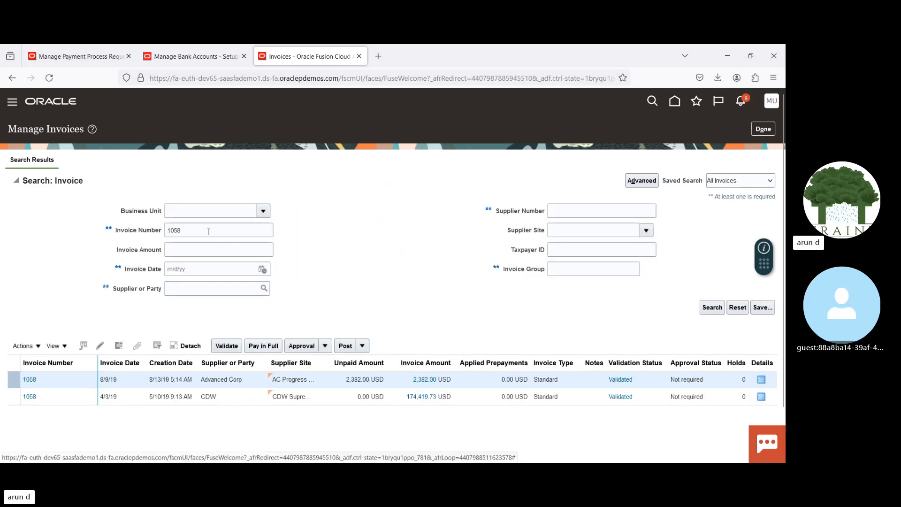
double_click(209, 231)
key("BackSpace")
key("Tab")
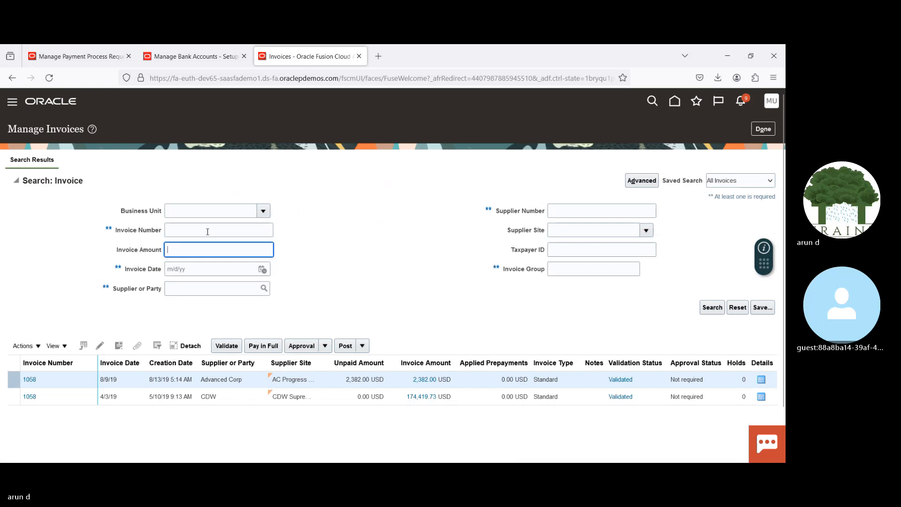
left_click(180, 291)
type("Adva")
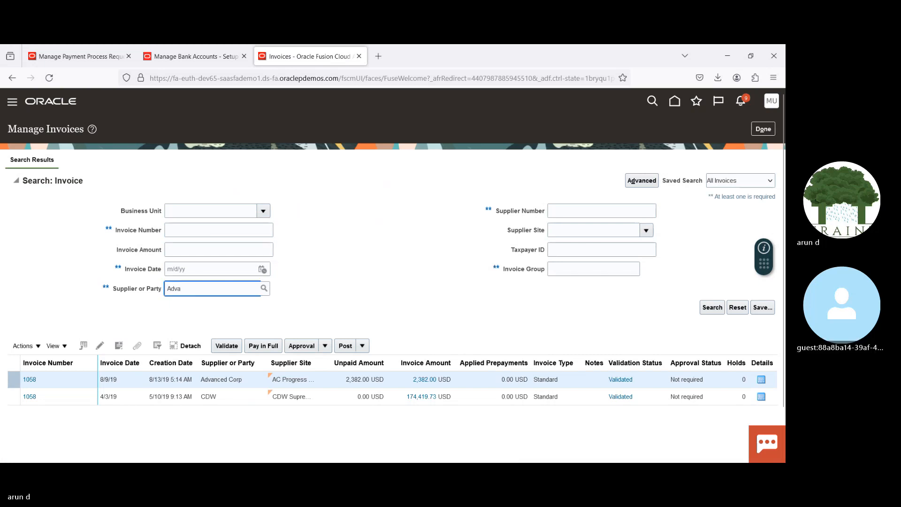
type("nced Co")
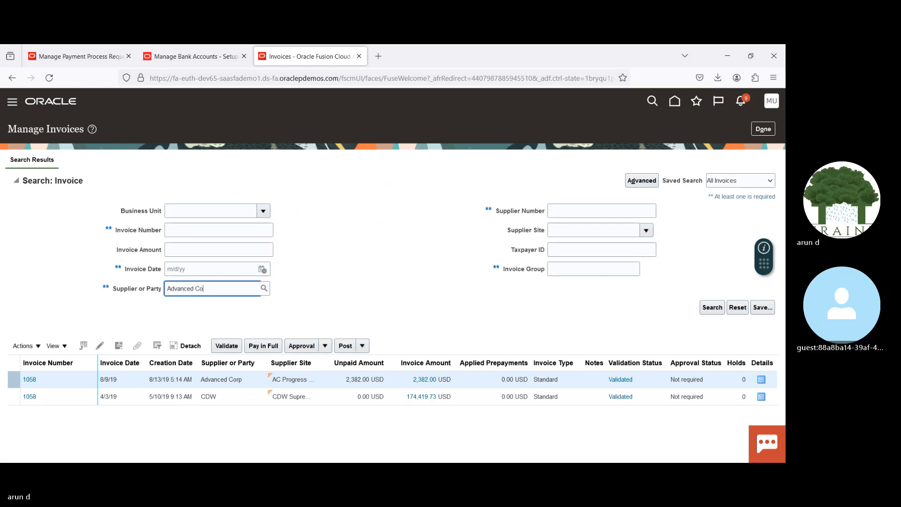
type("rp")
key("Tab")
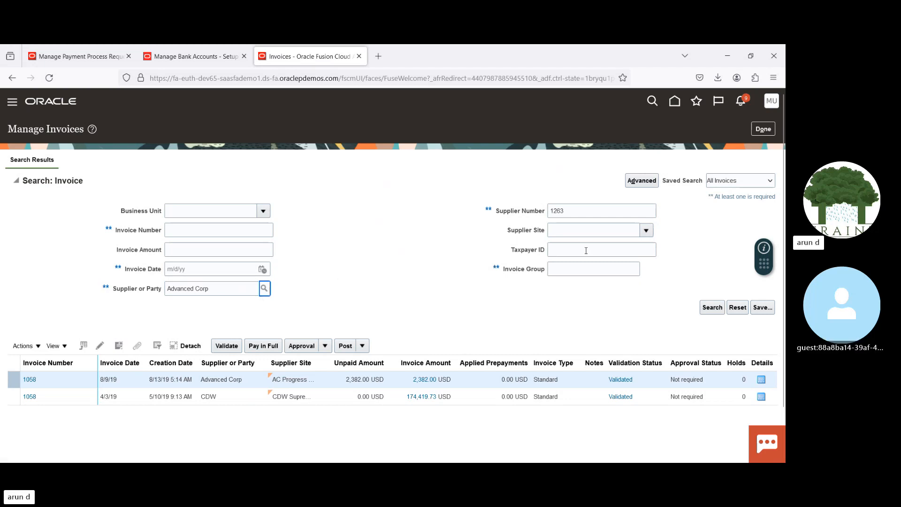
Step: Limit the advanced invoice search to the US1 business unit, run it and select invoice 1220
left_click(642, 181)
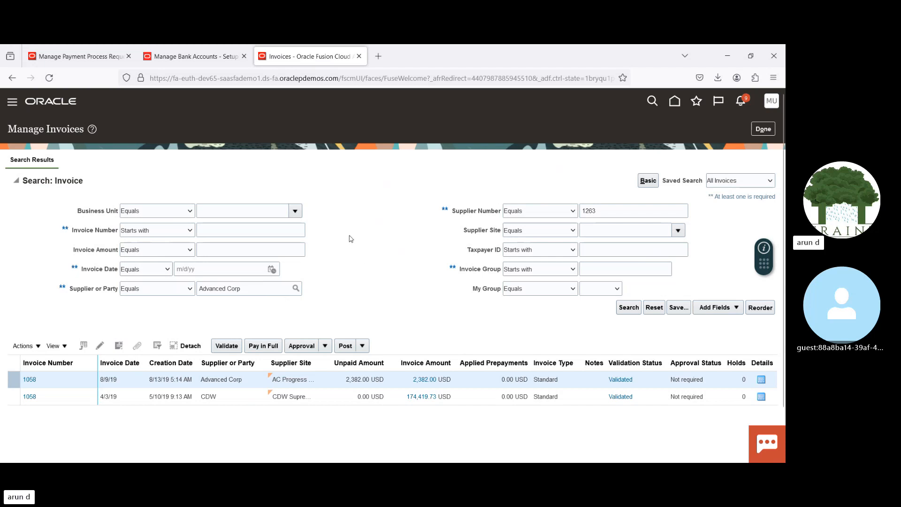
left_click(296, 211)
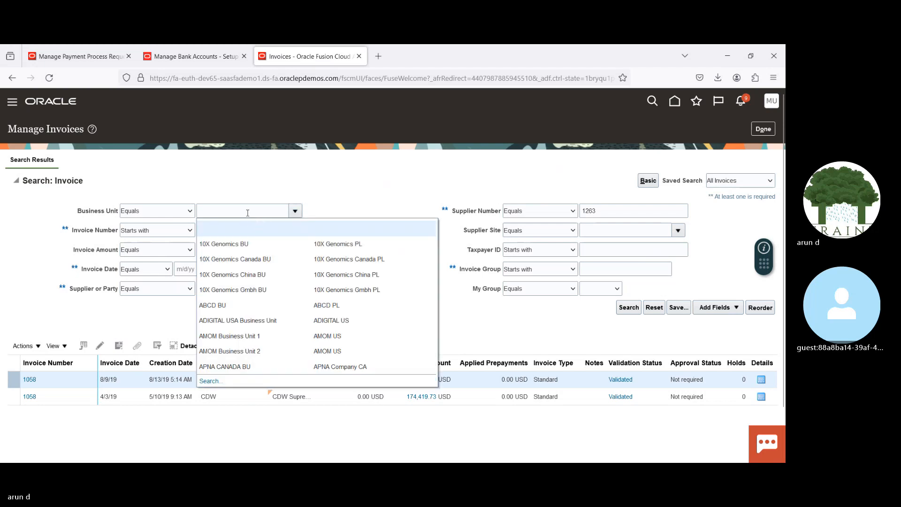
left_click(244, 208)
type("US")
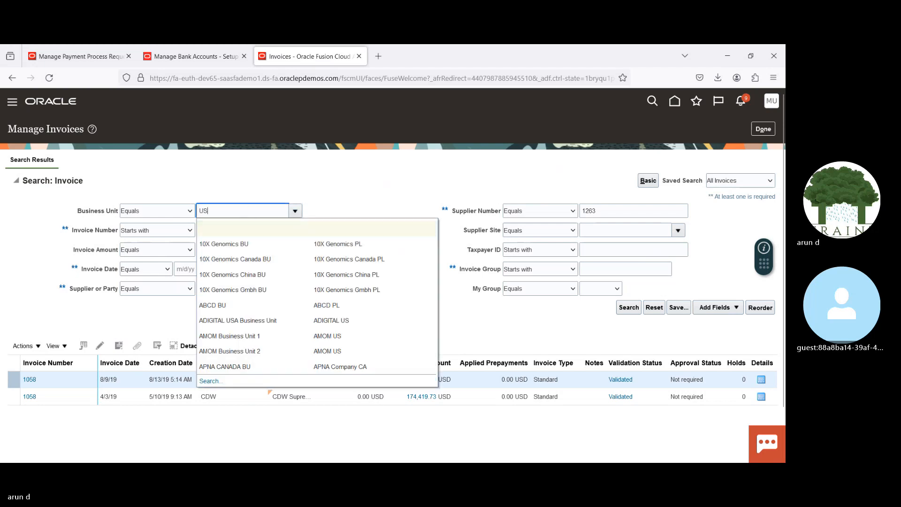
key("Tab")
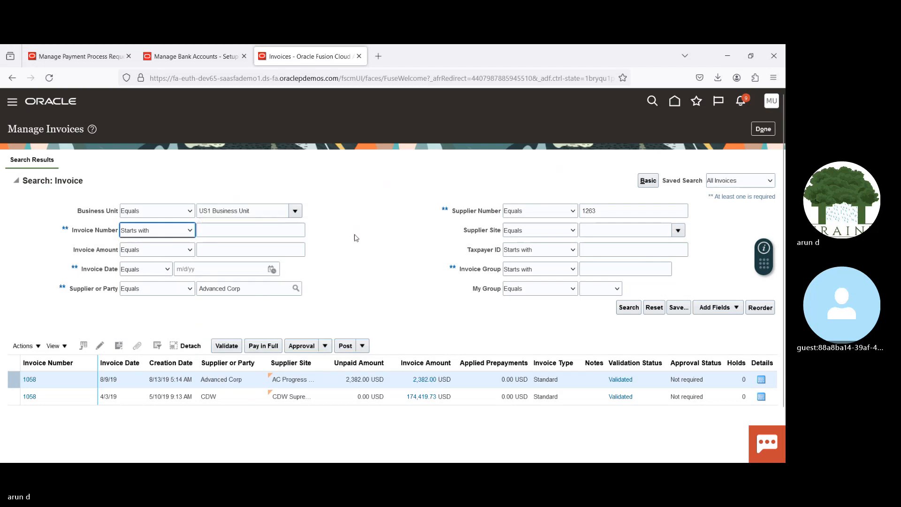
left_click(628, 308)
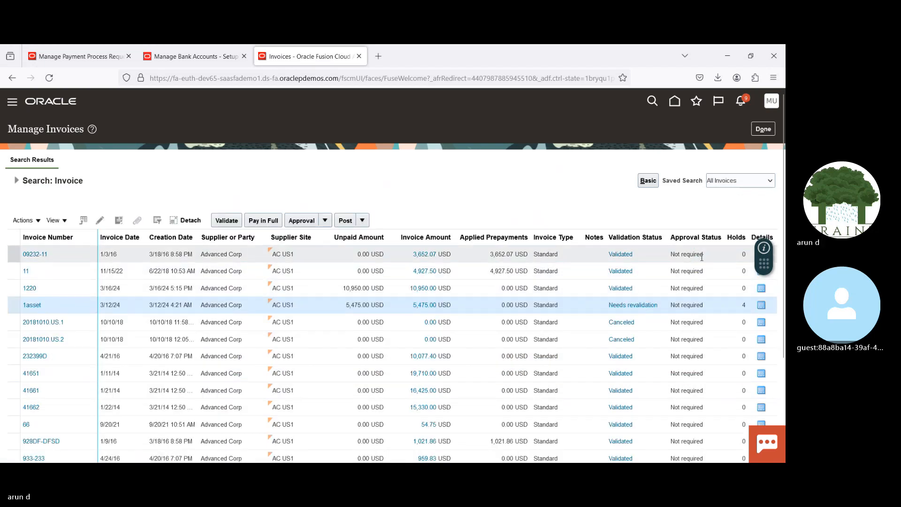
left_click(467, 285)
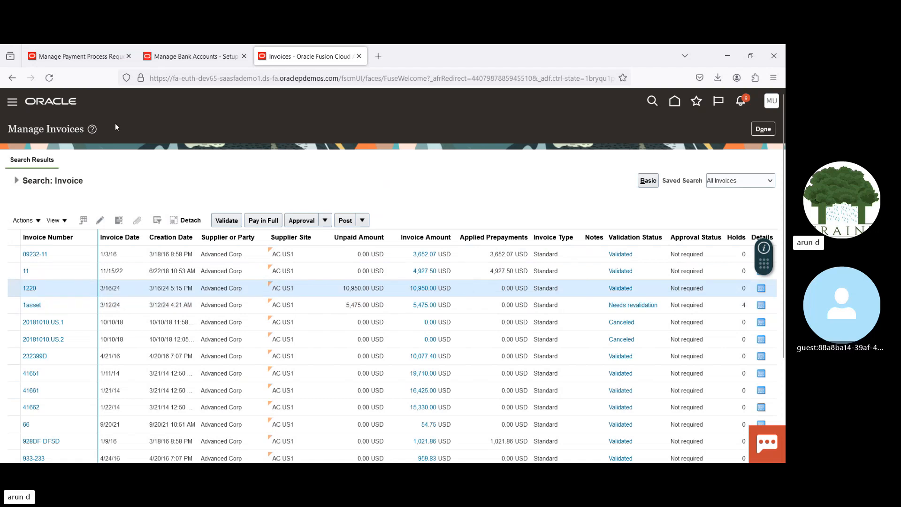
Step: Close the rejected documents and request list, and name a new payment process request 18032024 V2
left_click(81, 59)
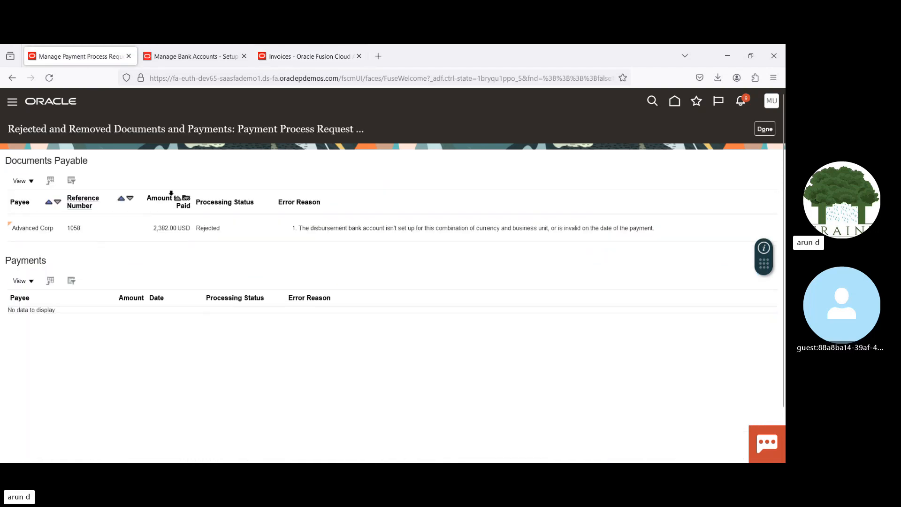
left_click(764, 129)
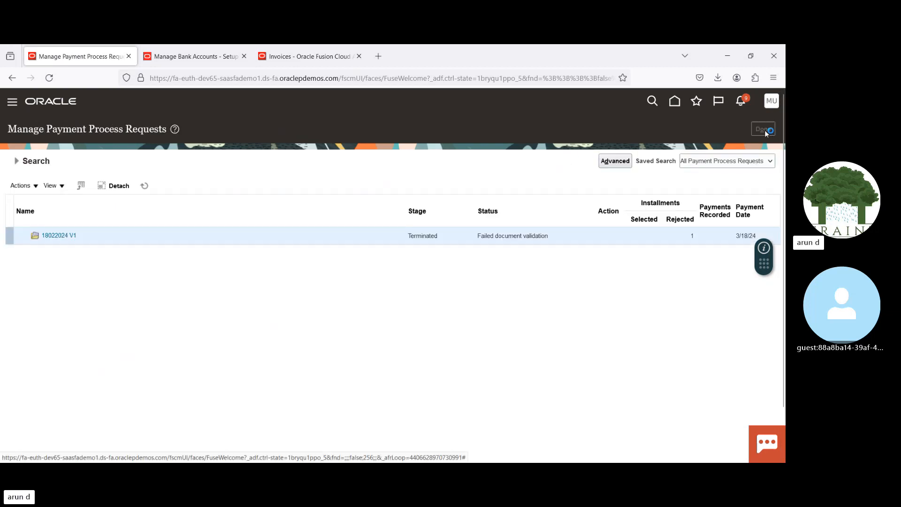
left_click(762, 129)
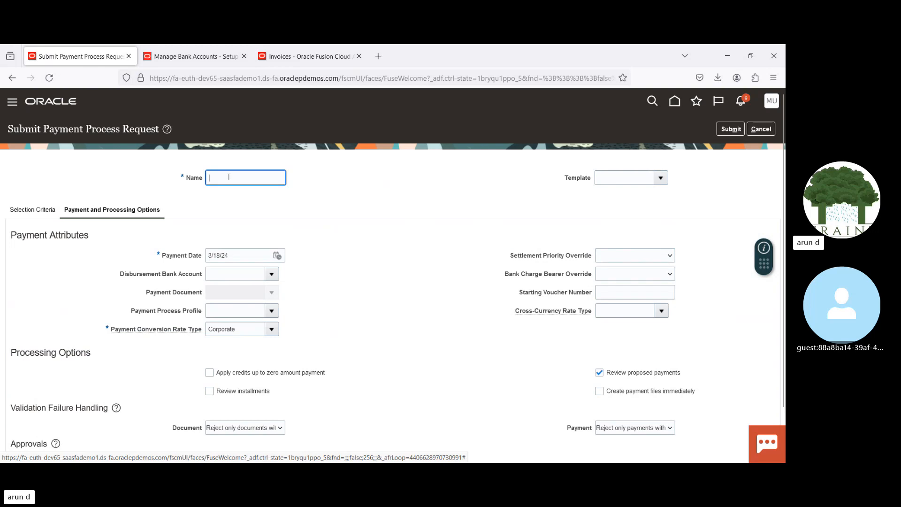
type("032")
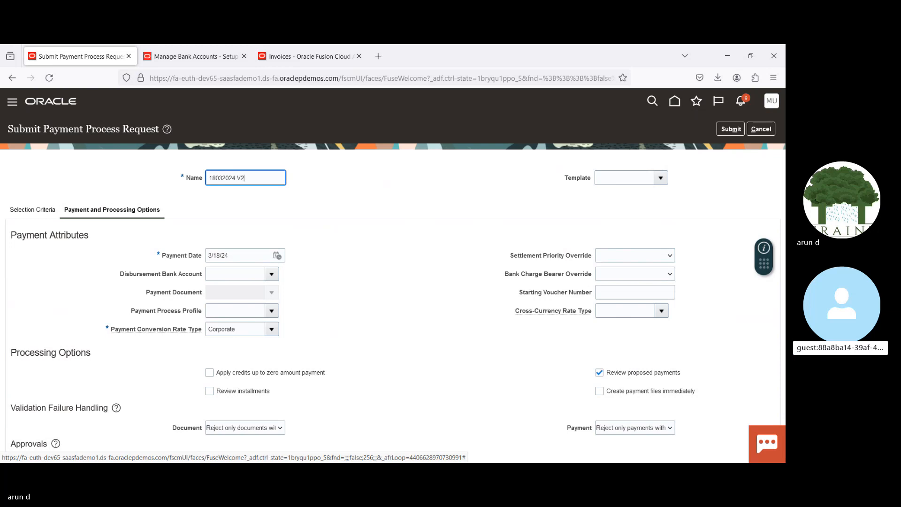
type("024 V2")
key("Tab")
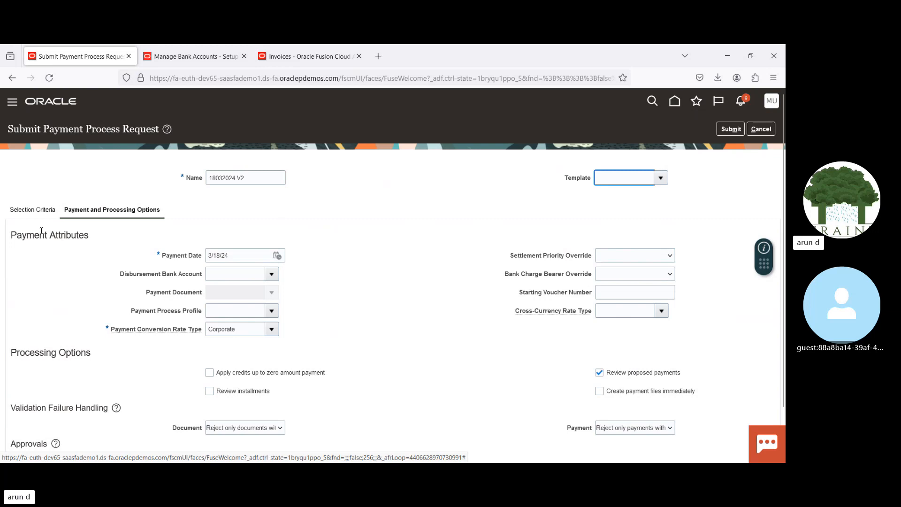
Step: In the request's selection criteria, set the payment method to Electronic and the supplier to Advanced Corp
left_click(23, 209)
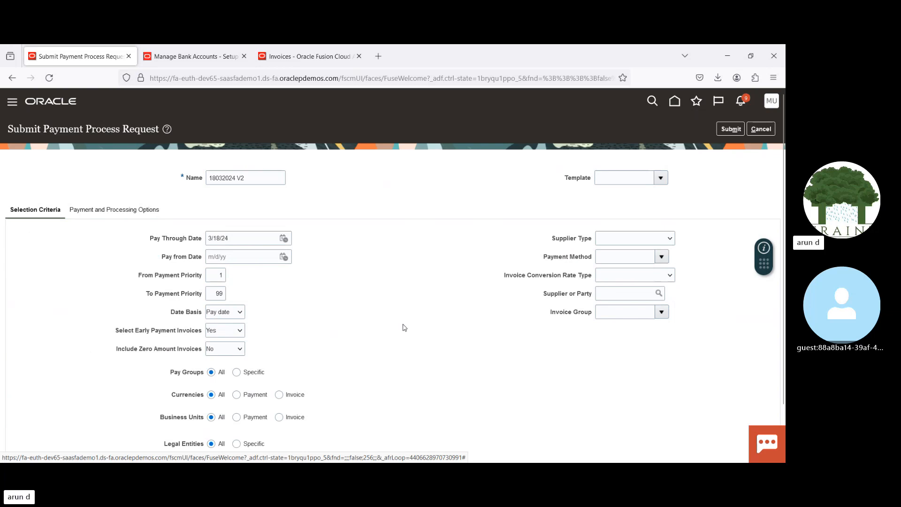
left_click(615, 256)
type("Elec")
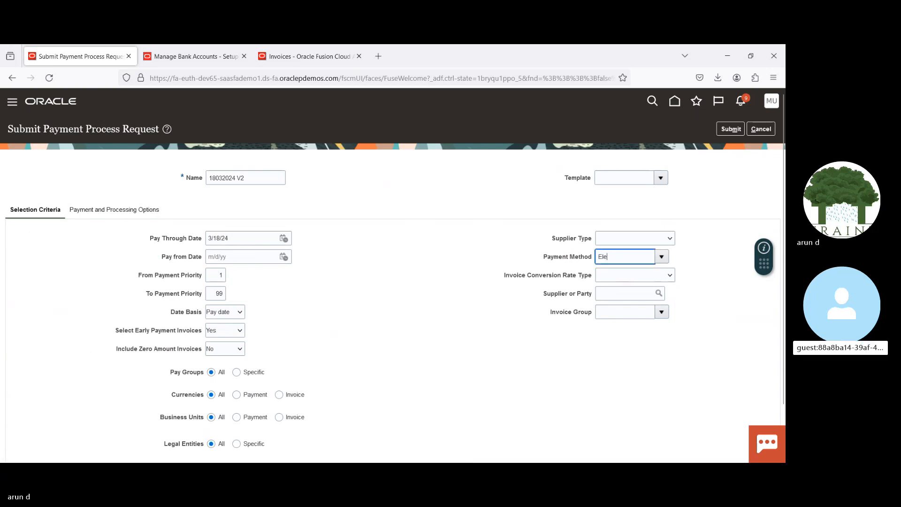
key("Tab")
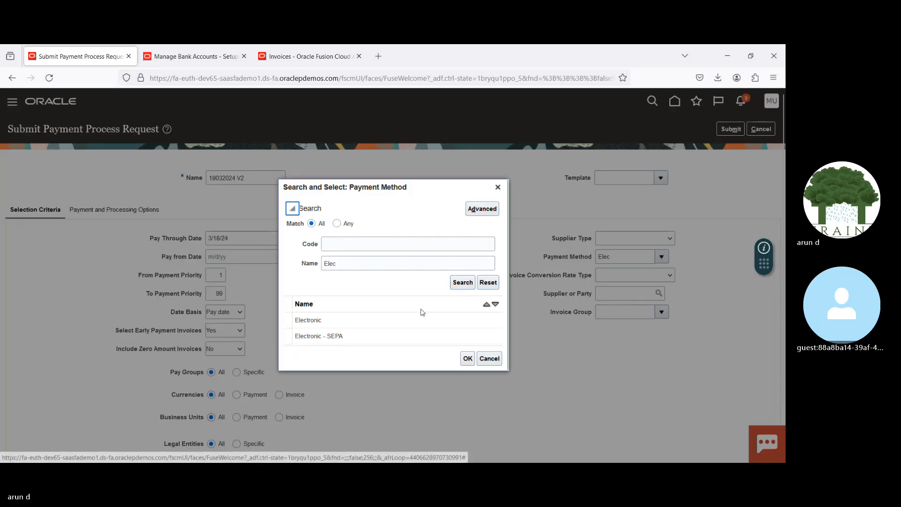
double_click(398, 323)
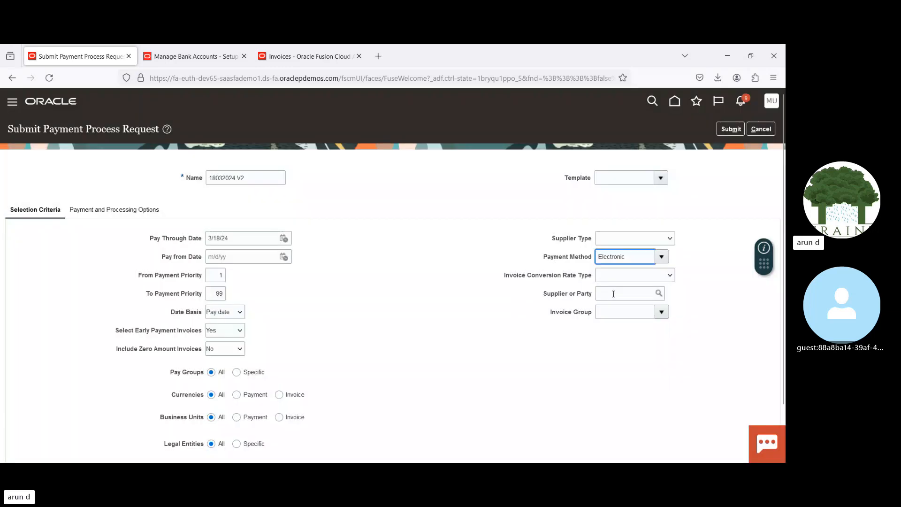
left_click(613, 294)
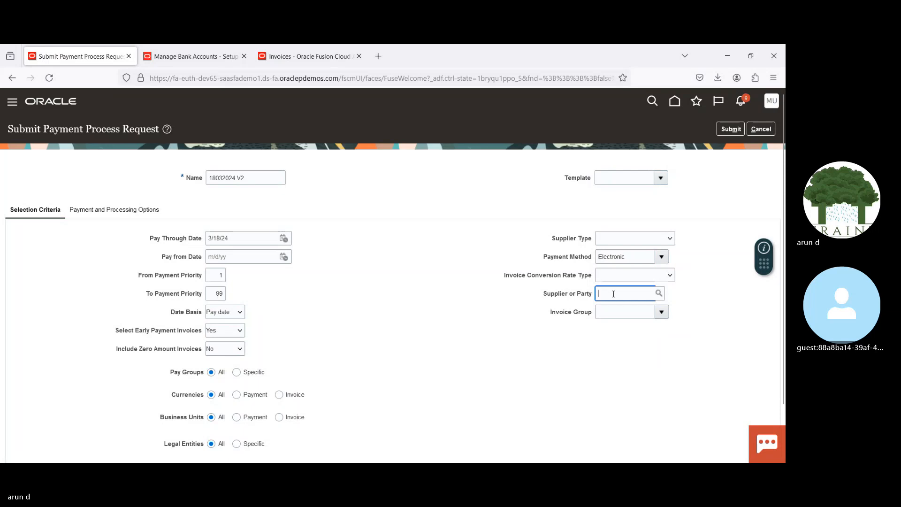
type("Advanc")
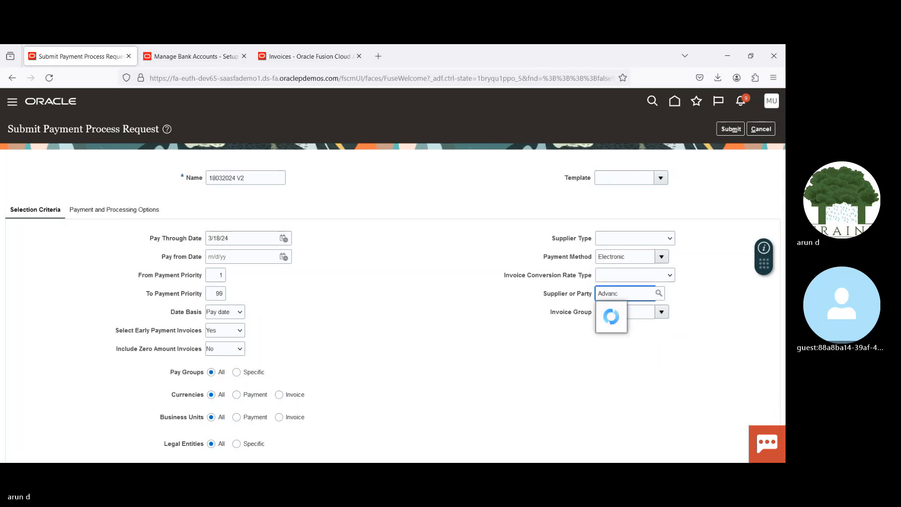
type("ed Corp")
key("Tab")
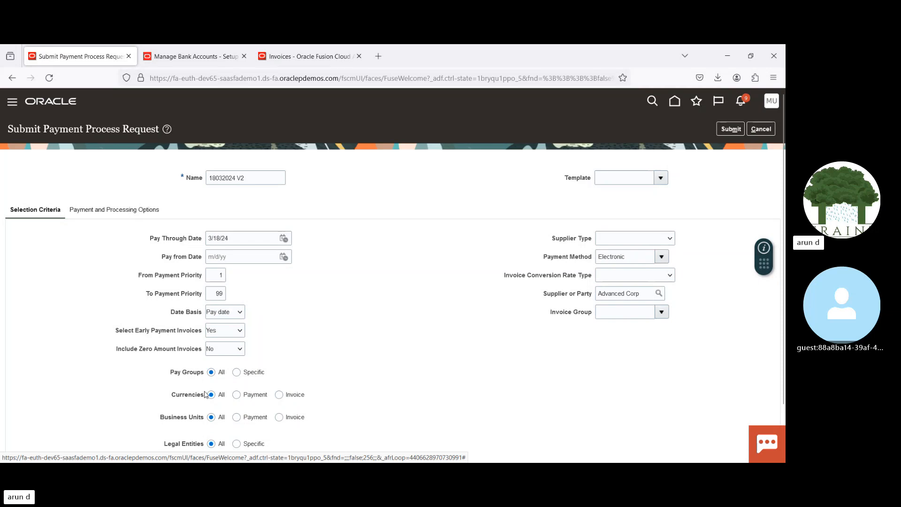
Step: Restrict the request's selection criteria by invoice business unit and add US1 Business Unit
left_click(279, 418)
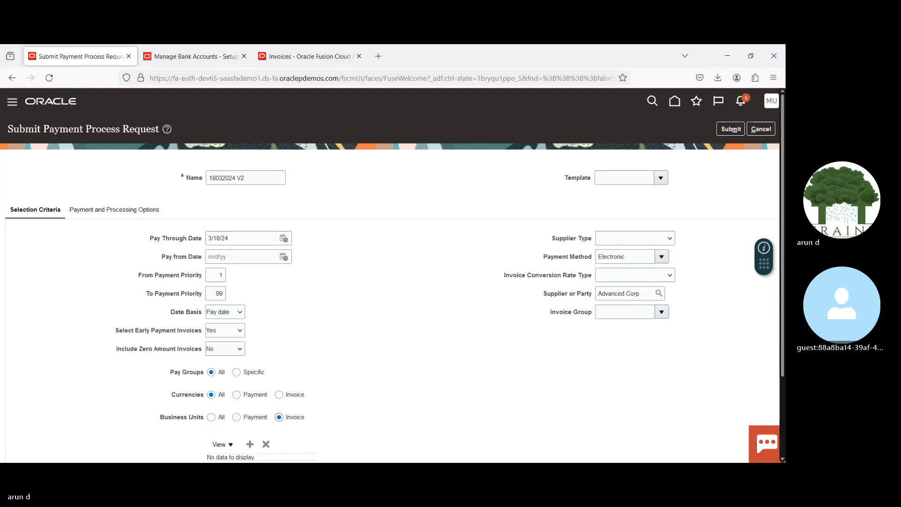
scroll(277, 412, "down", 2)
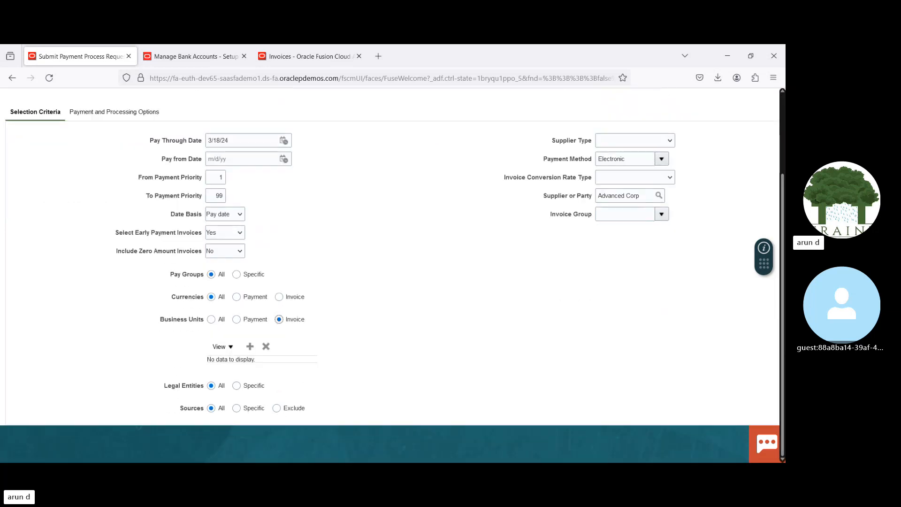
left_click(250, 347)
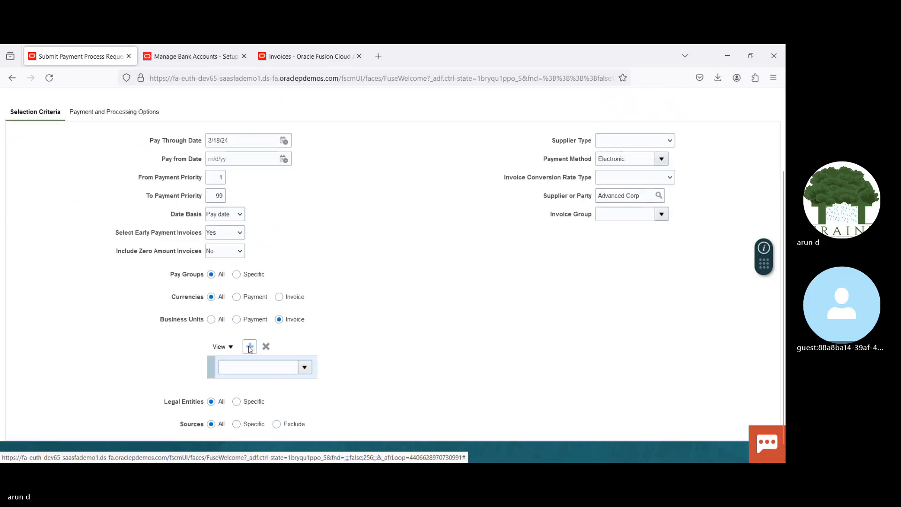
left_click(304, 367)
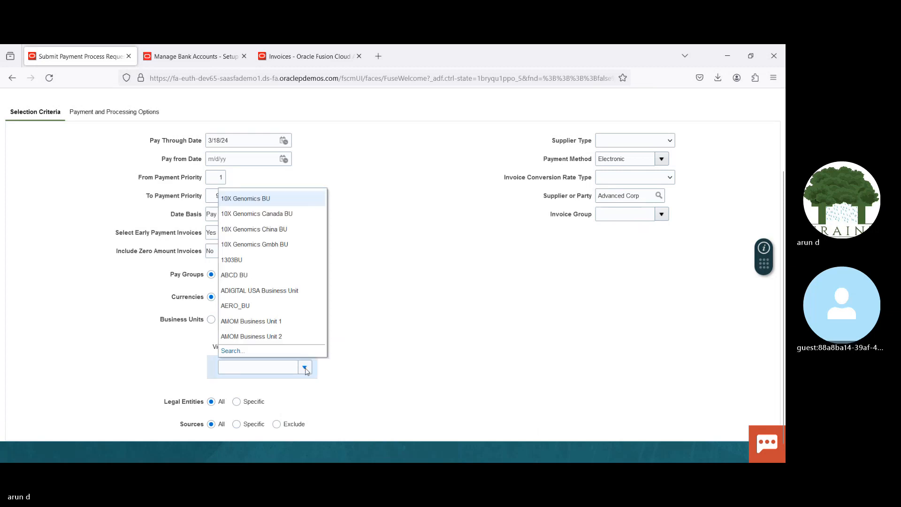
left_click(262, 366)
type("US1")
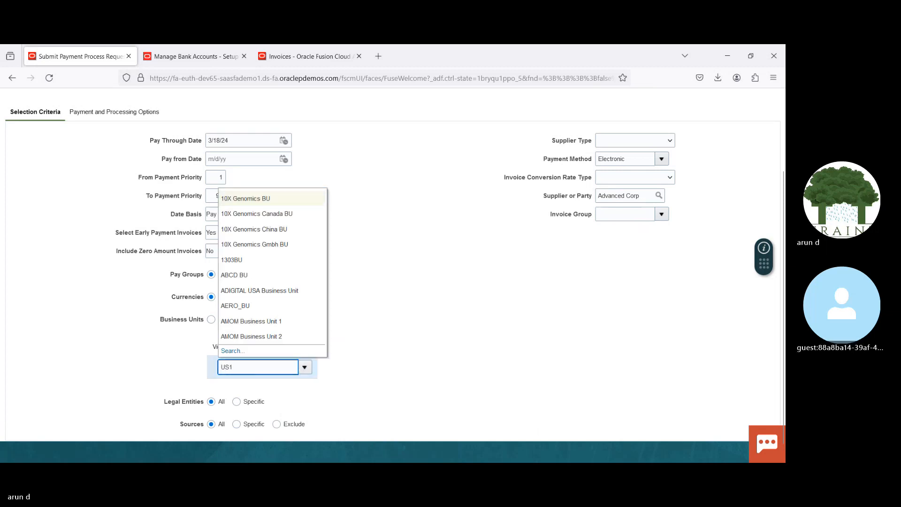
key("Tab")
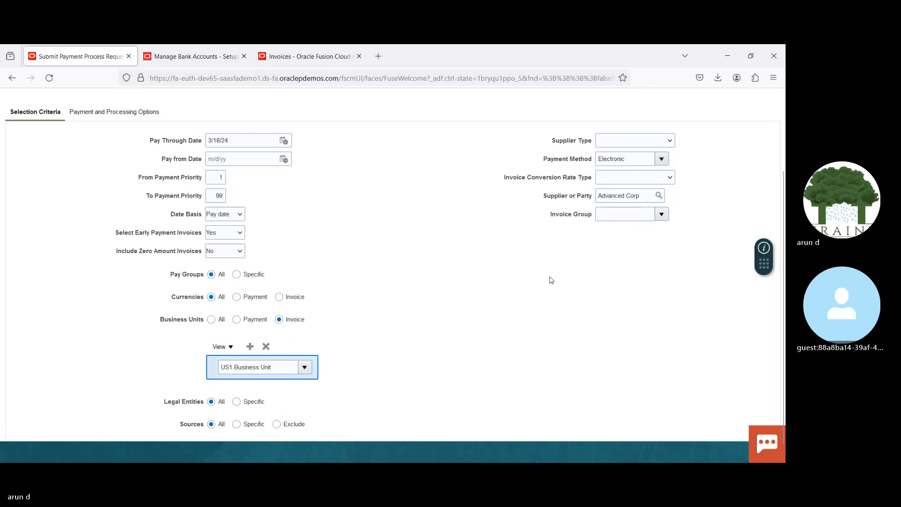
Step: In the payment and processing options, set the disbursement bank account to BofA-2869
scroll(123, 217, "up", 3)
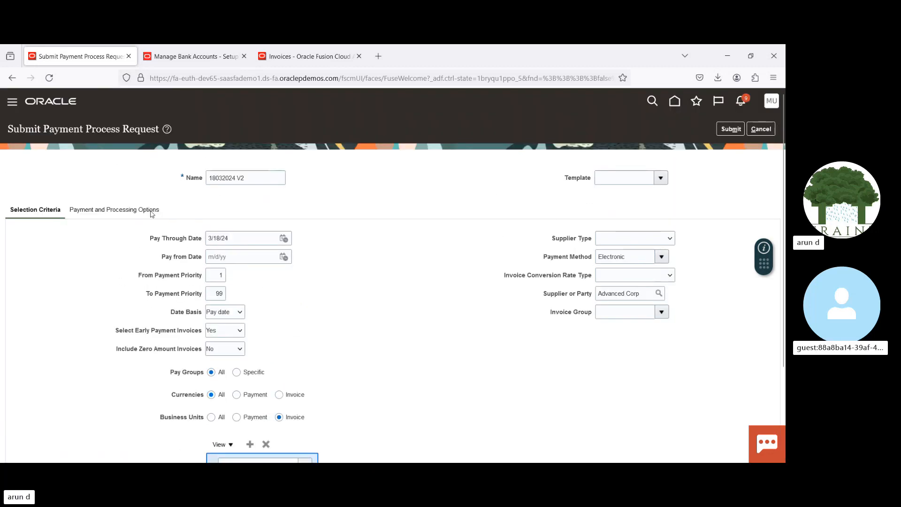
left_click(124, 210)
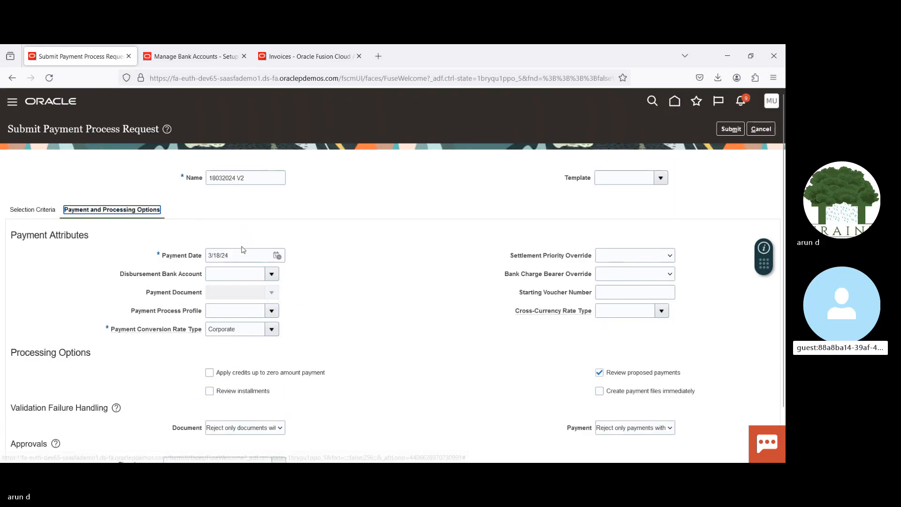
left_click(236, 272)
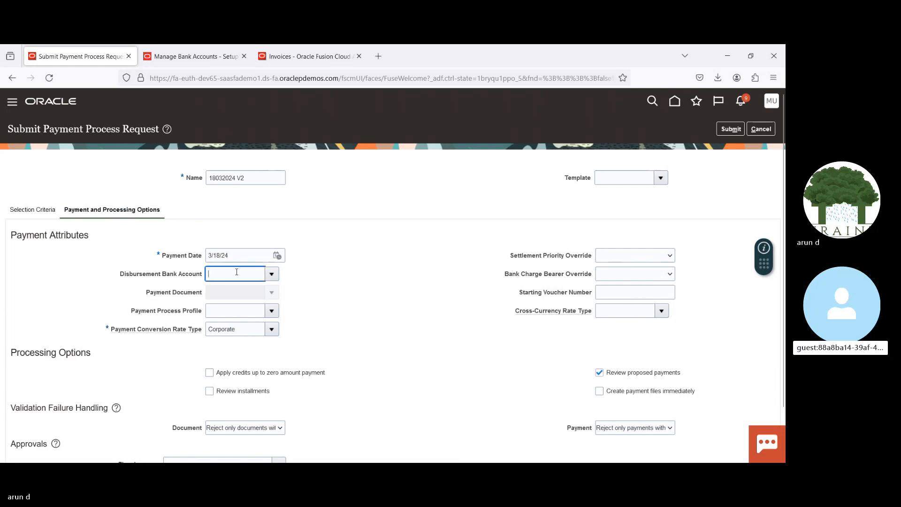
type("Bof")
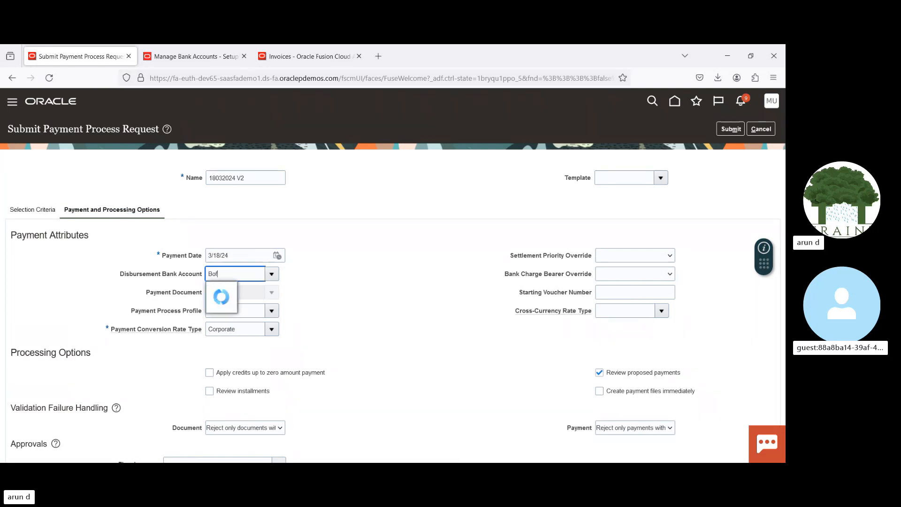
left_click(239, 291)
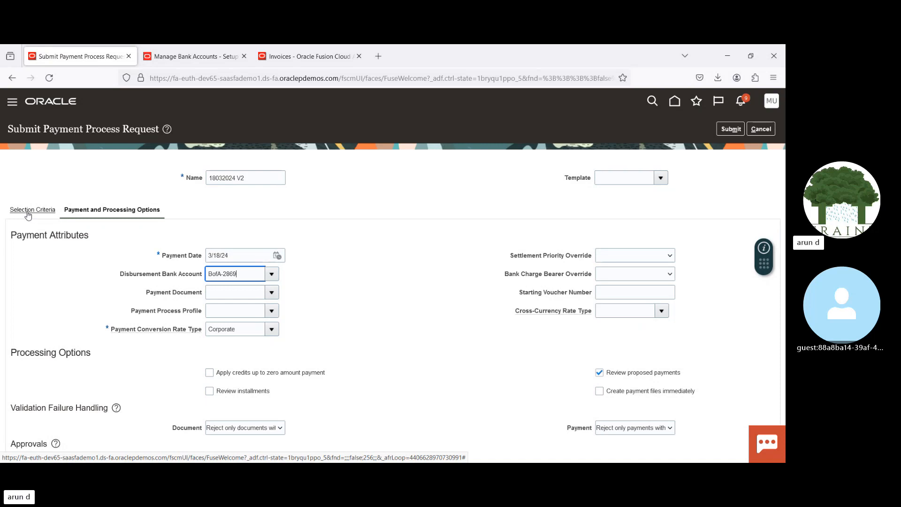
Step: Review the request's selection criteria, including the invoice business unit restriction
left_click(27, 211)
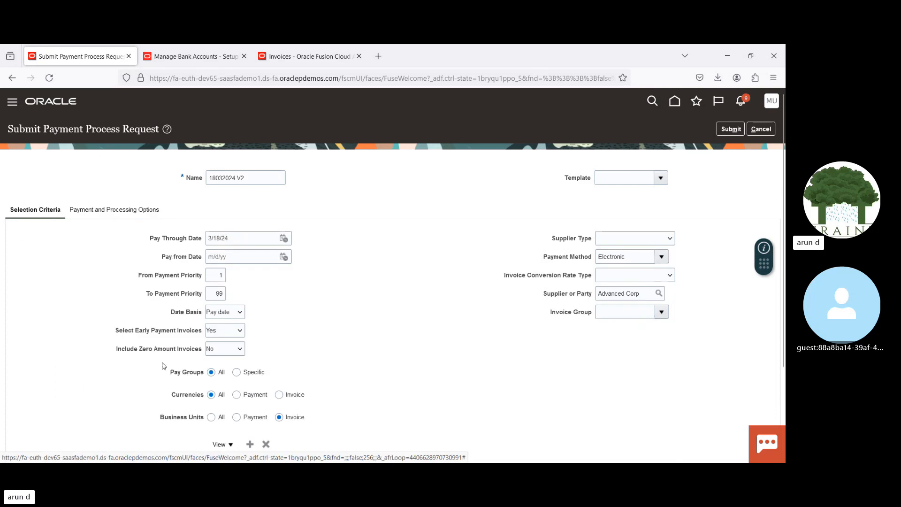
scroll(781, 292, "down", 1)
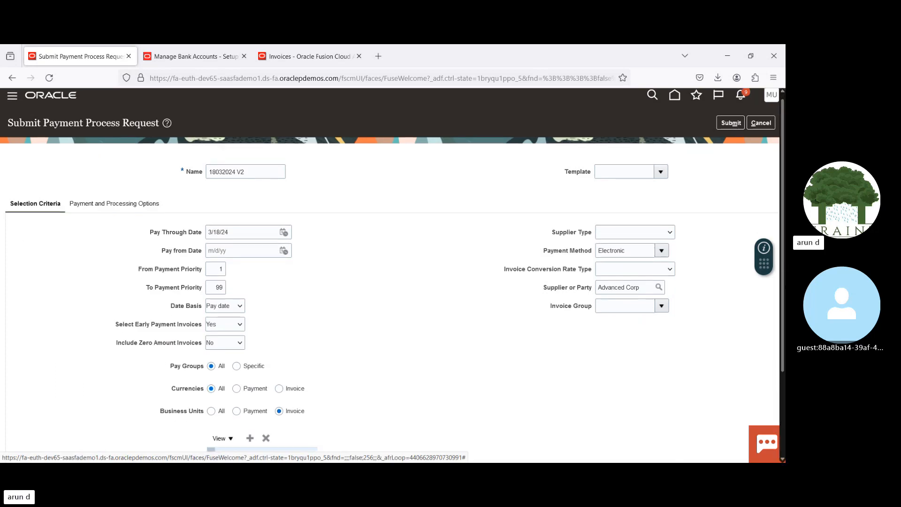
scroll(351, 366, "down", 3)
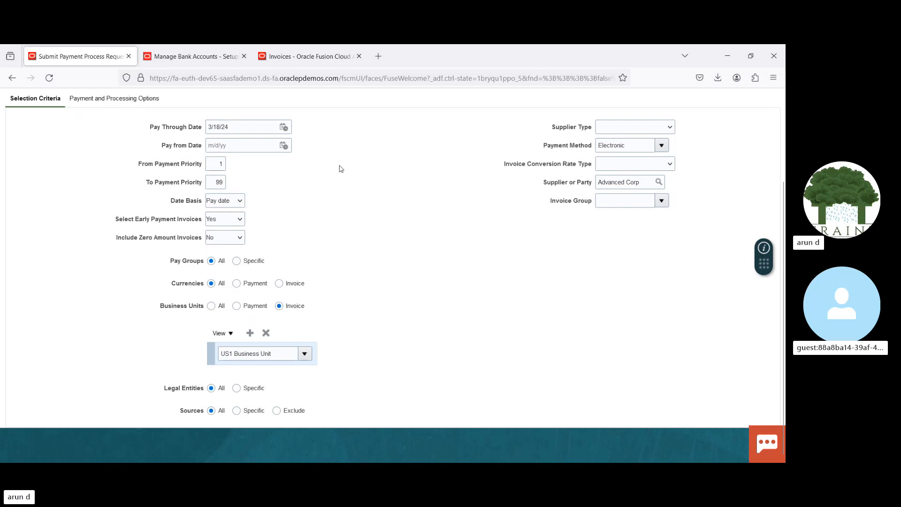
Step: Open invoice 1220 with its full header, compare its business unit and payment business unit, and return to the payment process request
left_click(326, 57)
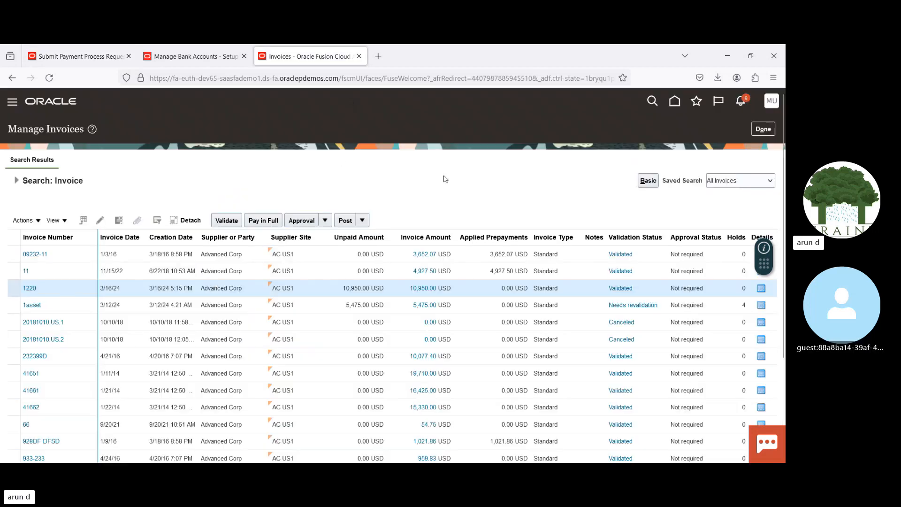
left_click(100, 221)
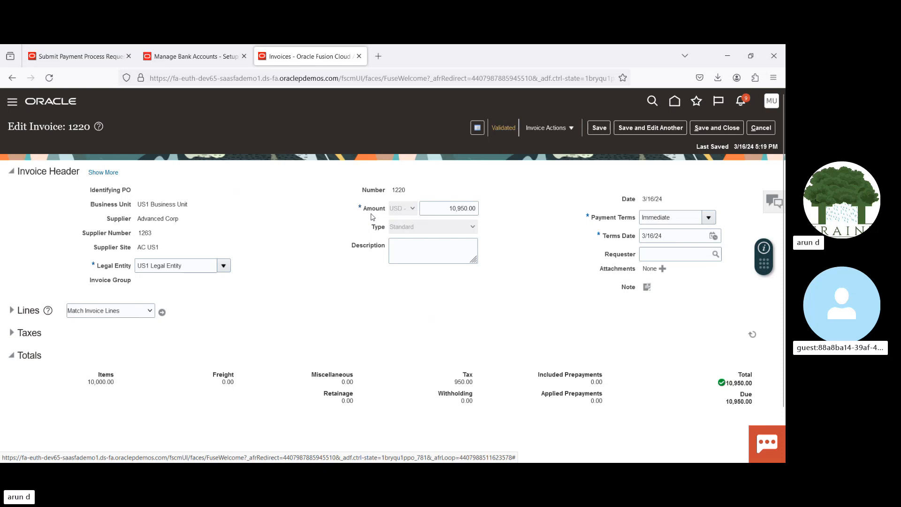
left_click(102, 172)
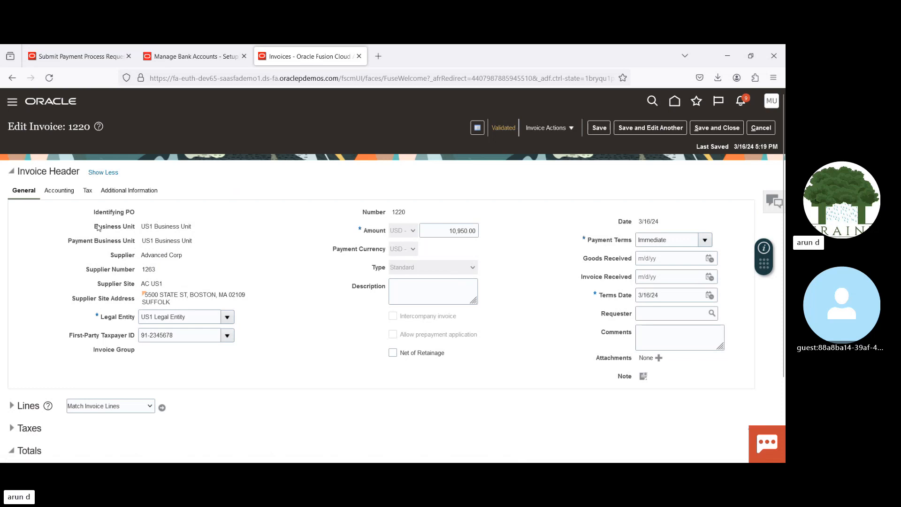
left_click_drag(95, 228, 137, 229)
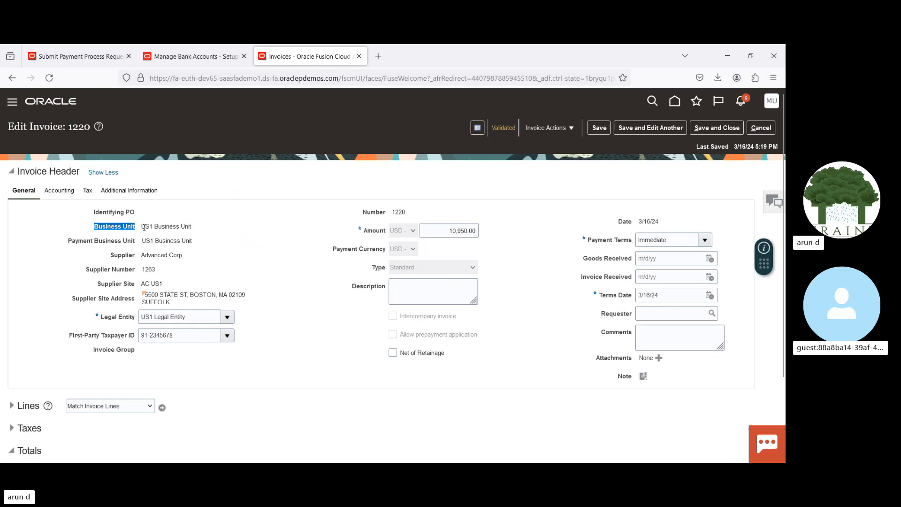
left_click_drag(142, 228, 201, 227)
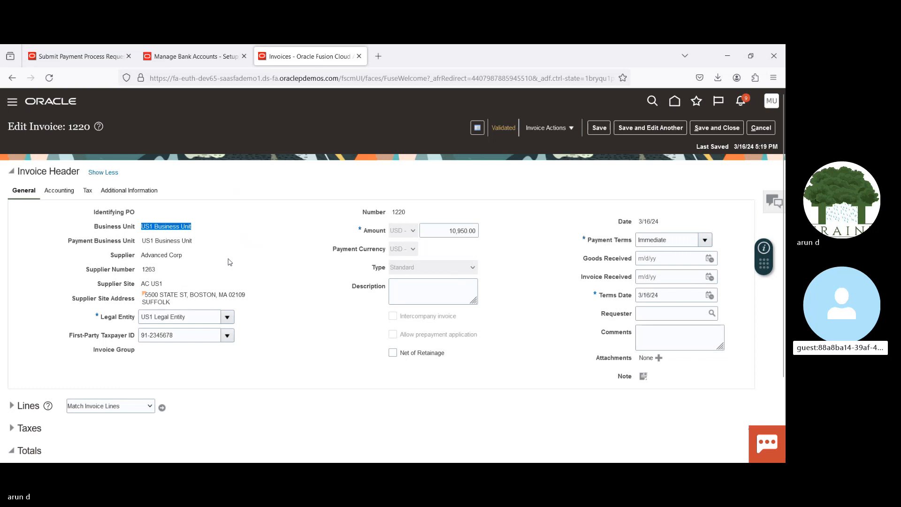
left_click_drag(143, 240, 197, 240)
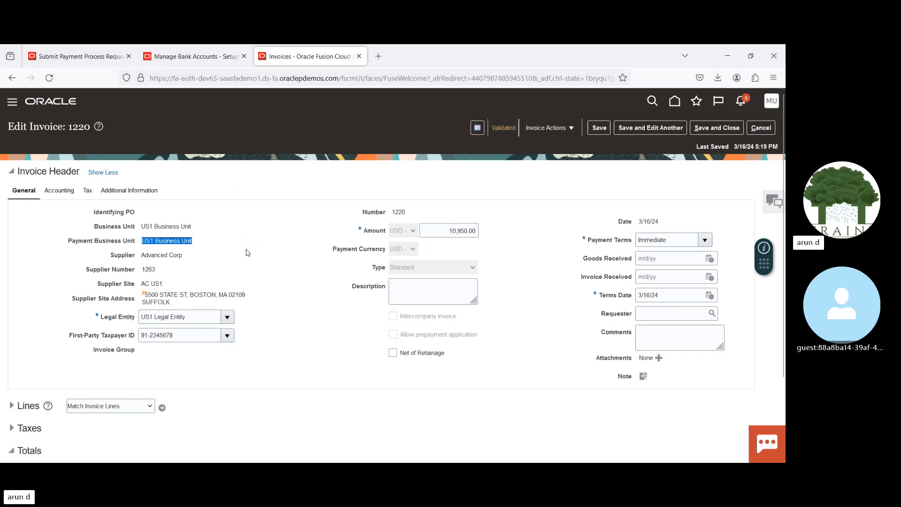
left_click(83, 57)
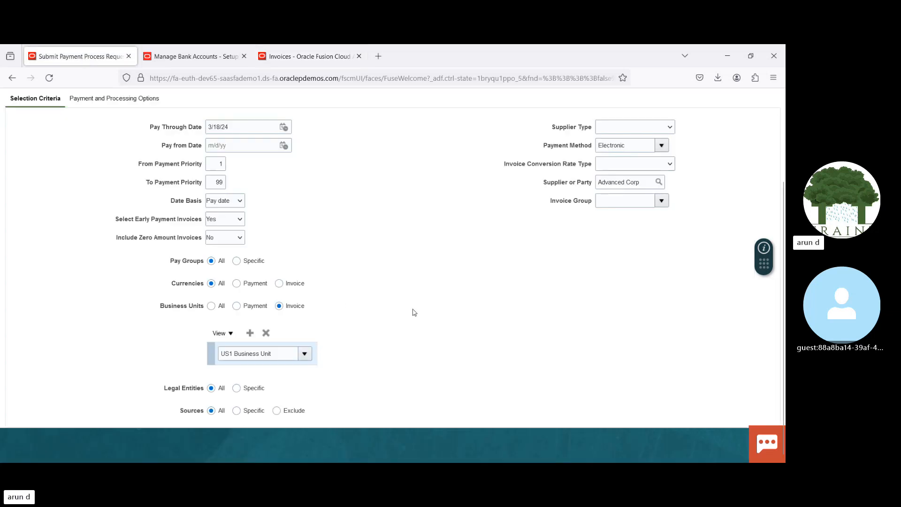
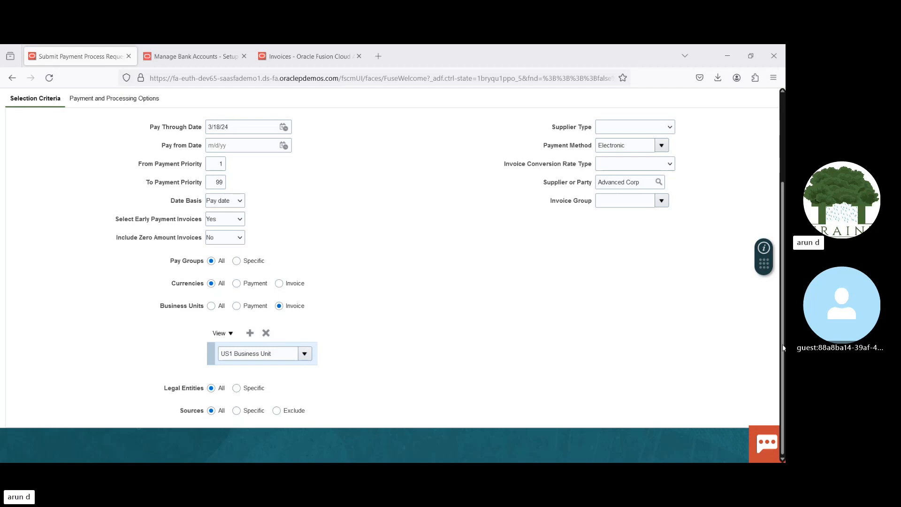
Step: Review the request's payment and processing options and selection criteria, and check the business unit on invoice 1220
left_click_drag(782, 347, 782, 261)
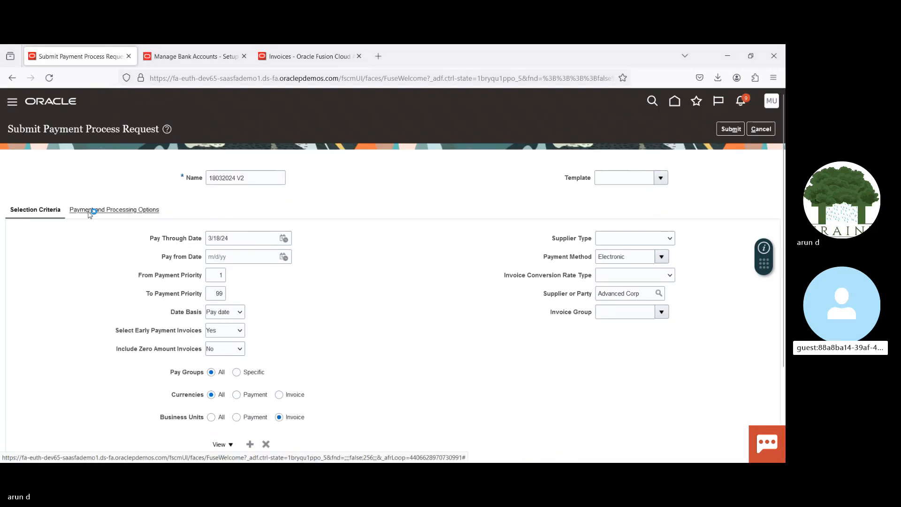
left_click(89, 214)
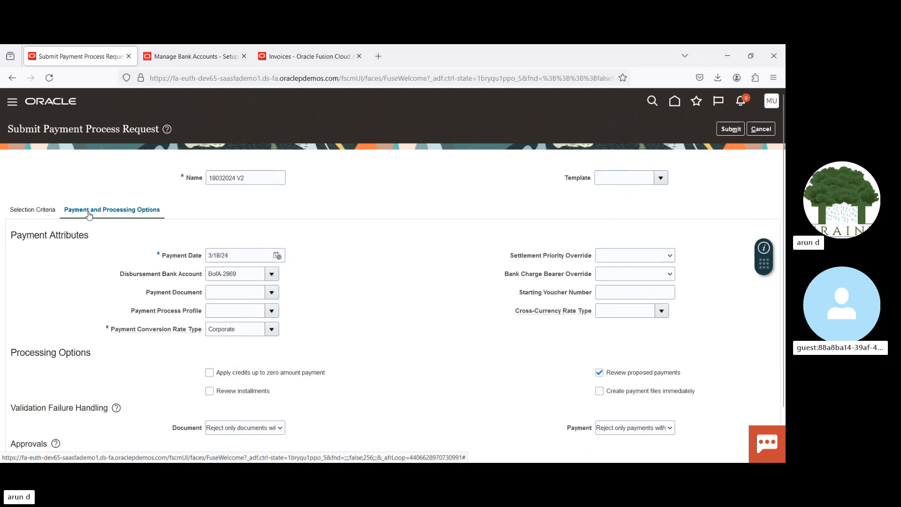
left_click(40, 211)
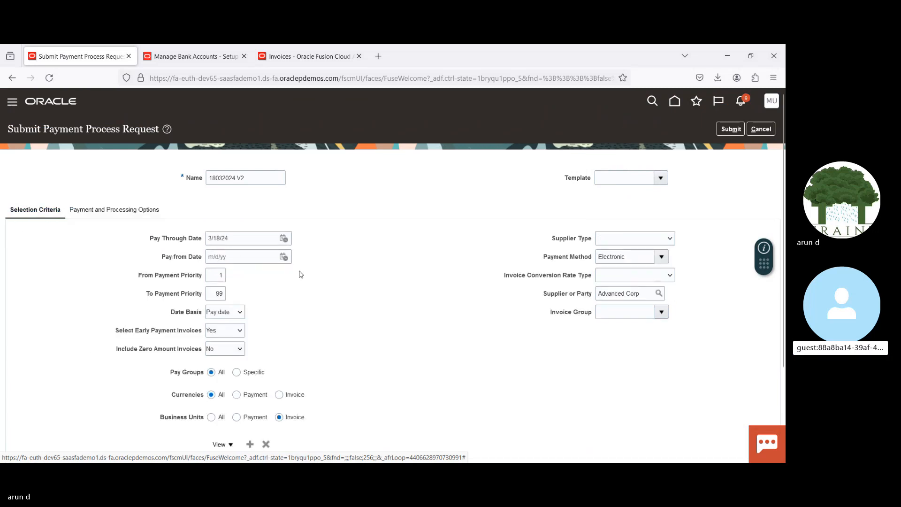
left_click(297, 61)
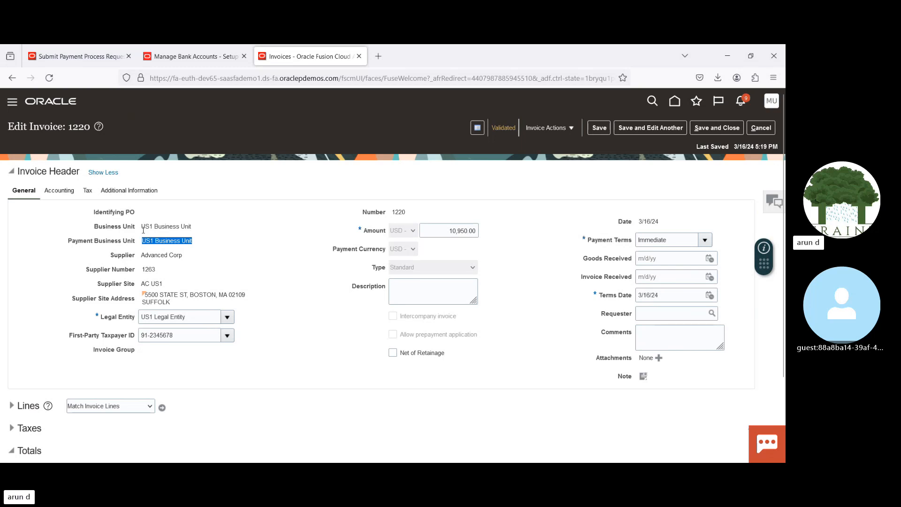
left_click_drag(143, 230, 199, 230)
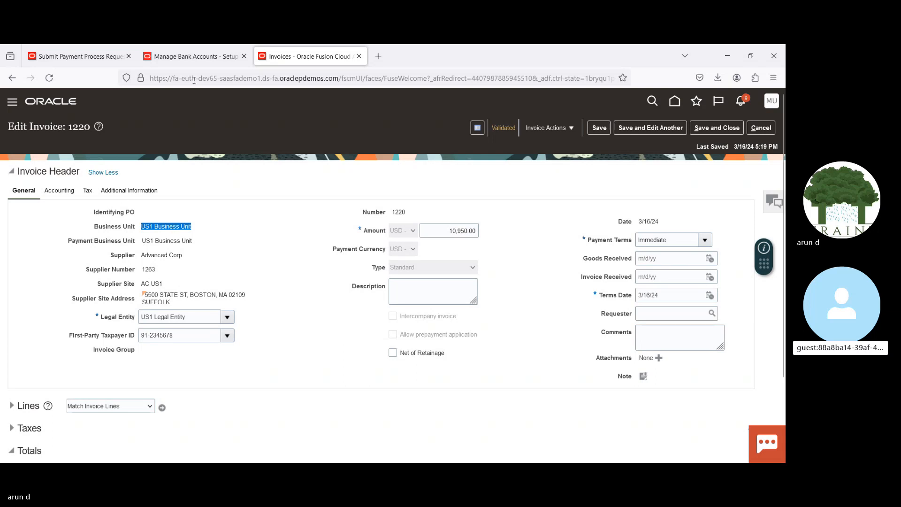
Step: Close bank account BofA-2869 without saving and leave Manage Bank Accounts for the Financials setup task list
left_click(197, 57)
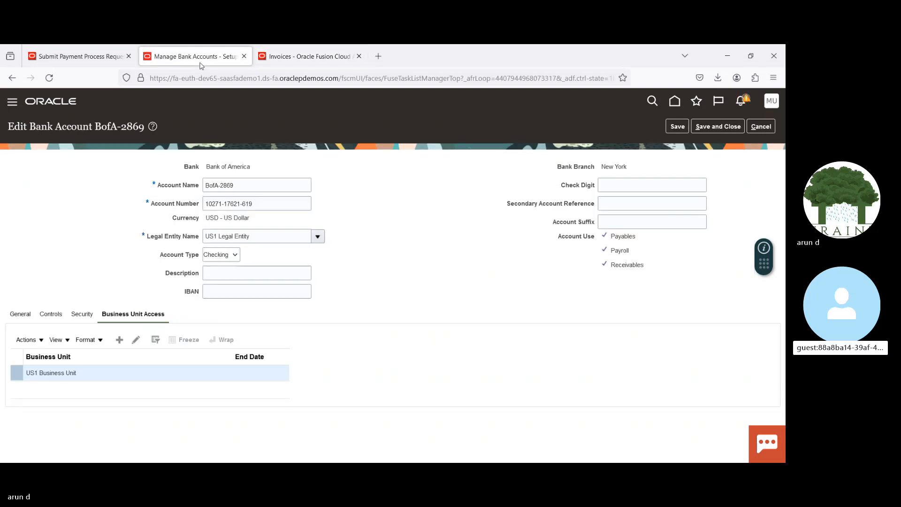
left_click(761, 127)
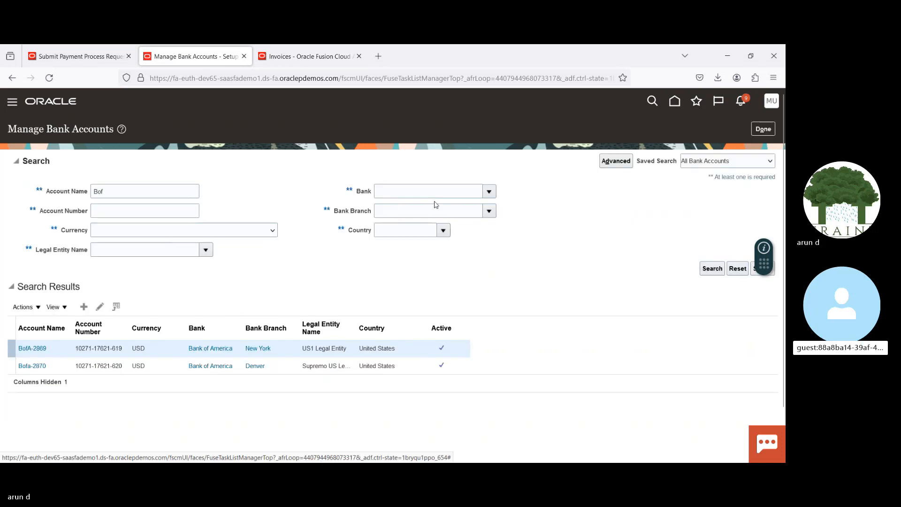
left_click(323, 57)
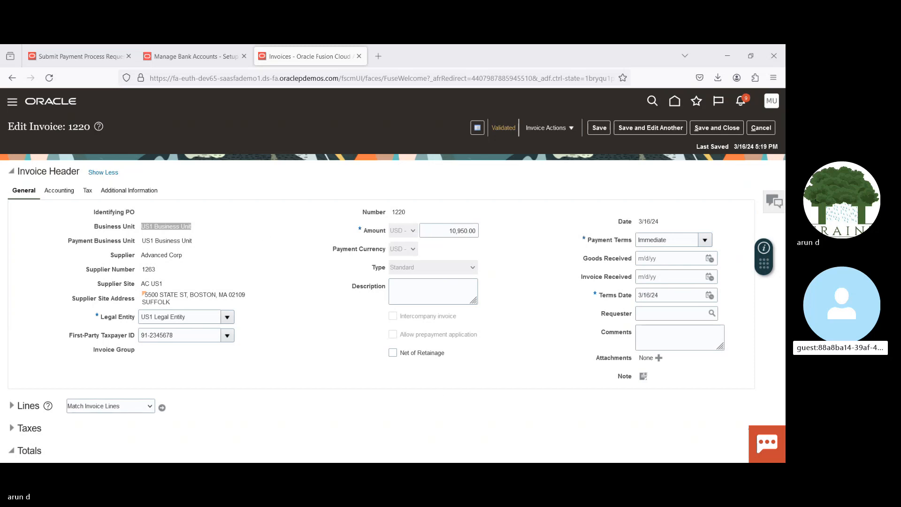
left_click(203, 57)
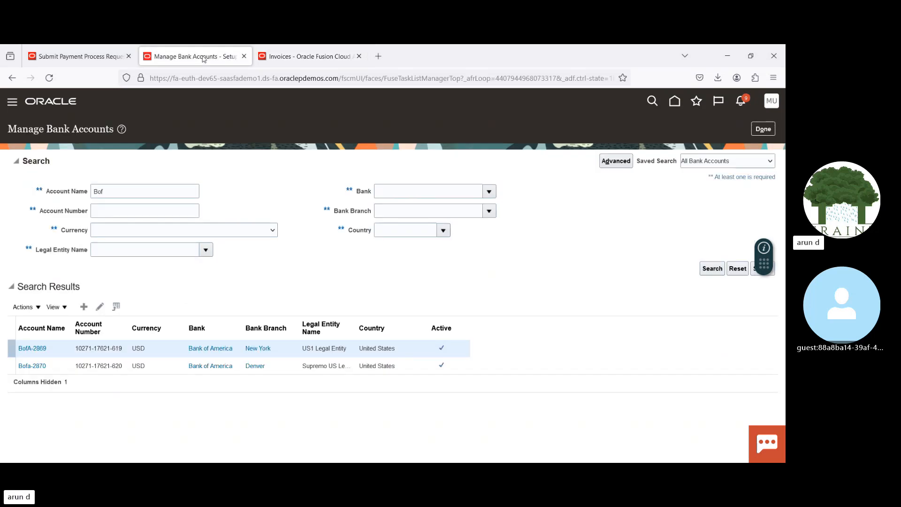
left_click(763, 129)
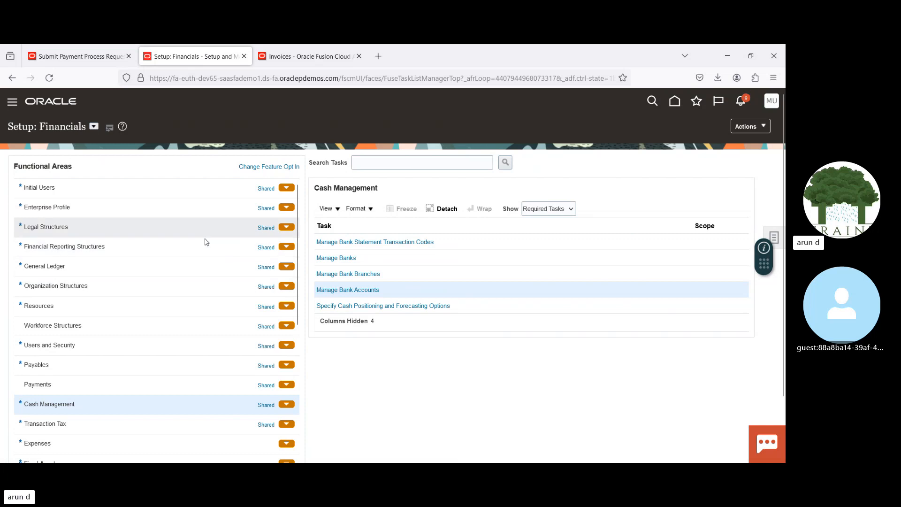
Step: Show all tasks for Organization Structures and open Manage Service Provider Relationships up to the business unit scope selection
left_click(116, 287)
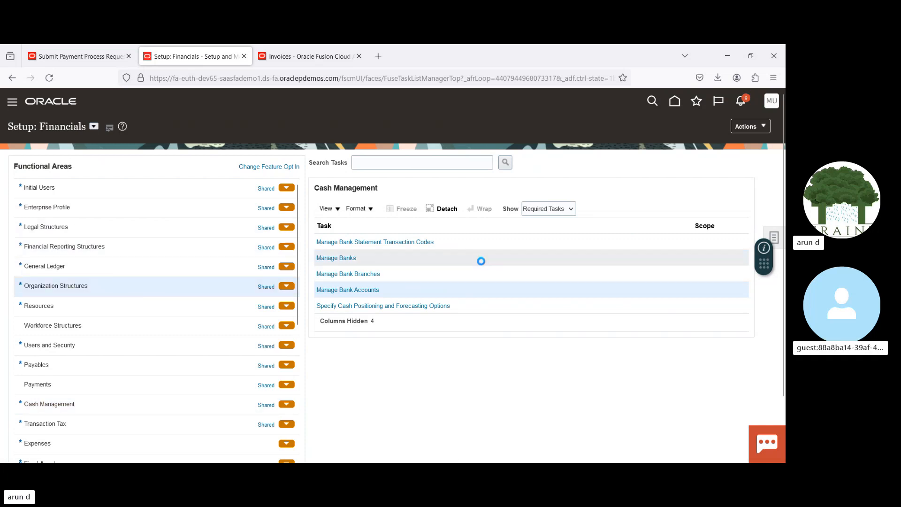
left_click(546, 210)
left_click(546, 224)
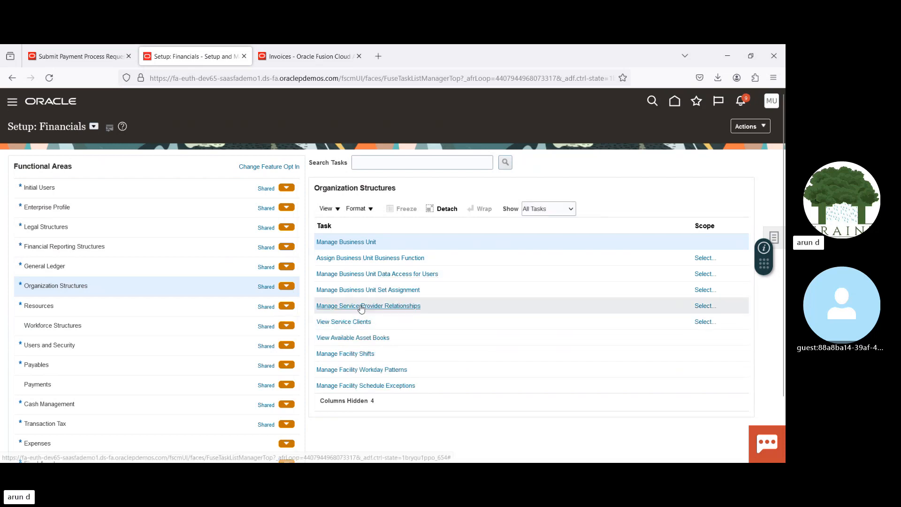
left_click(361, 306)
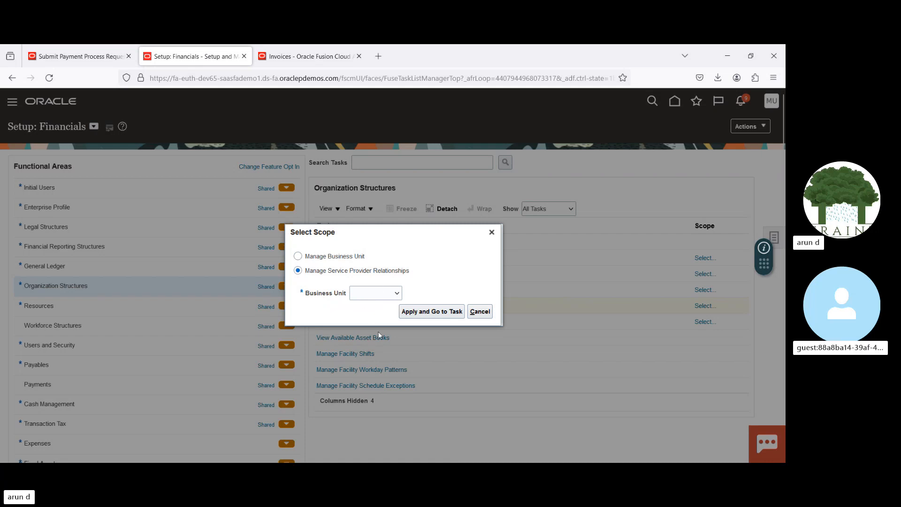
left_click(435, 312)
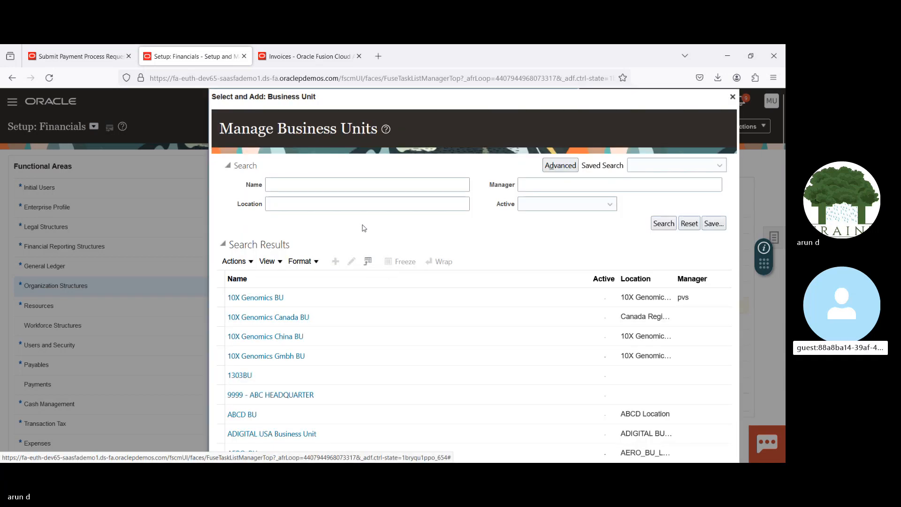
Step: Search the business units for US1 and select US1 Business Unit as the scope of the service provider task
left_click(326, 185)
type("US1")
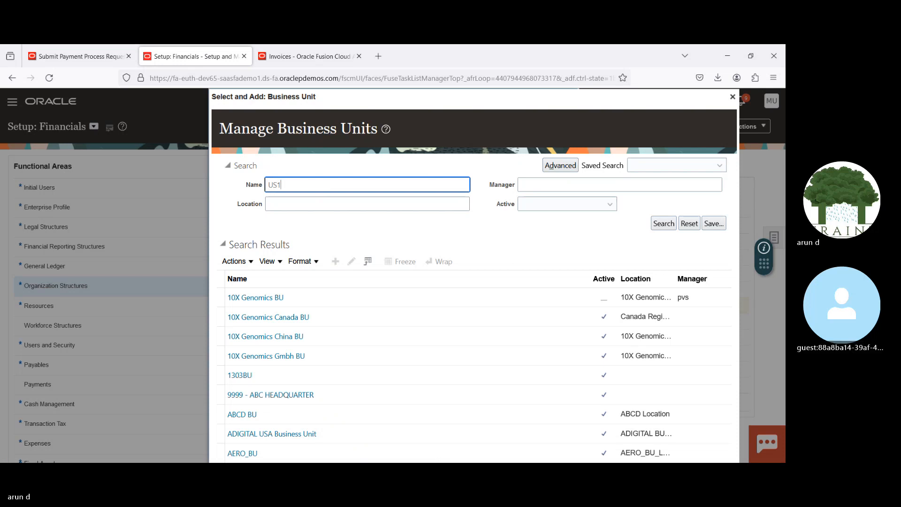
key("Return")
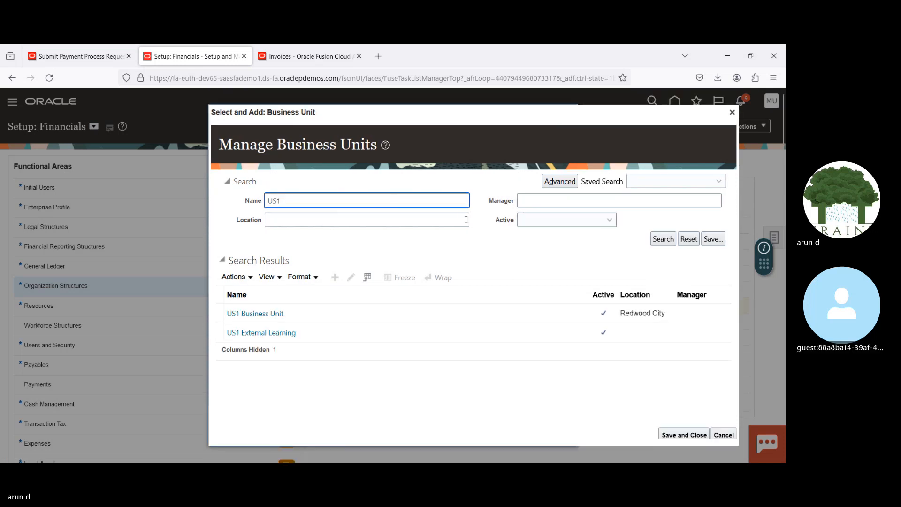
left_click(367, 317)
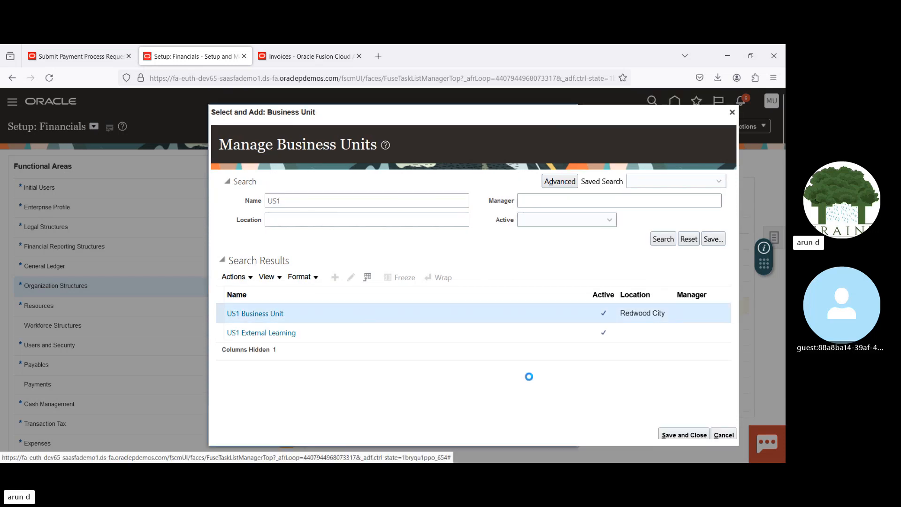
left_click(684, 434)
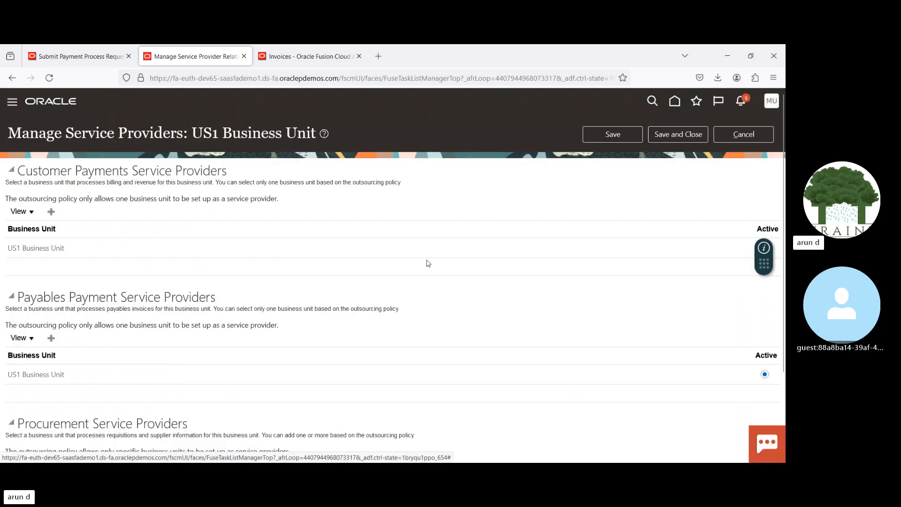
Step: Add Progress US Business Unit as a procurement service provider for US1 Business Unit and save
scroll(281, 240, "down", 2)
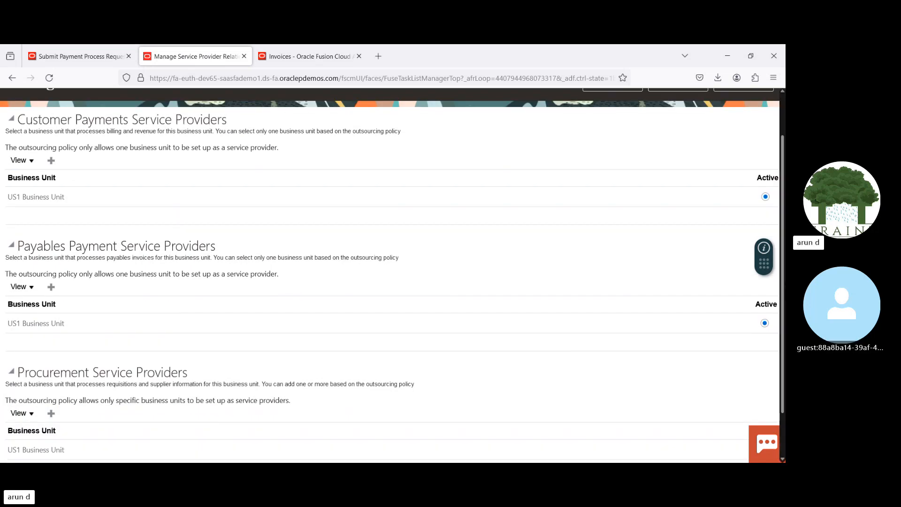
left_click_drag(782, 258, 782, 323)
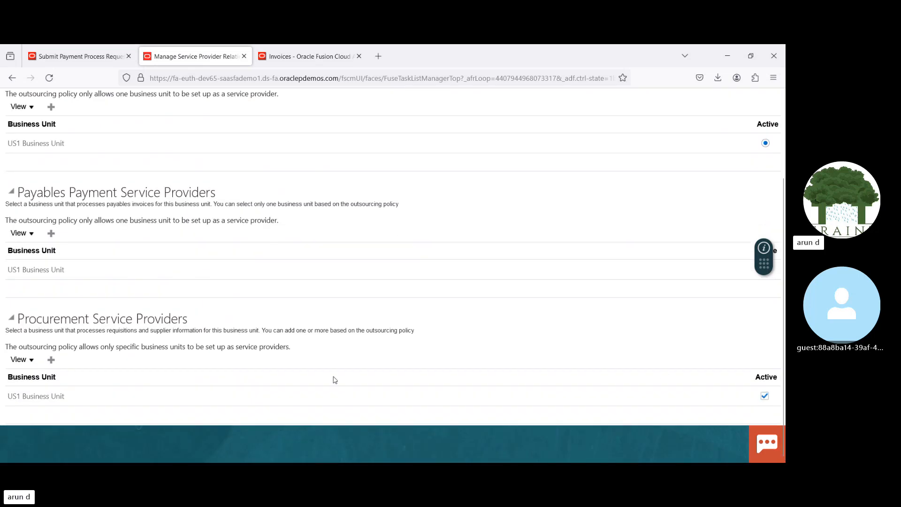
left_click(51, 360)
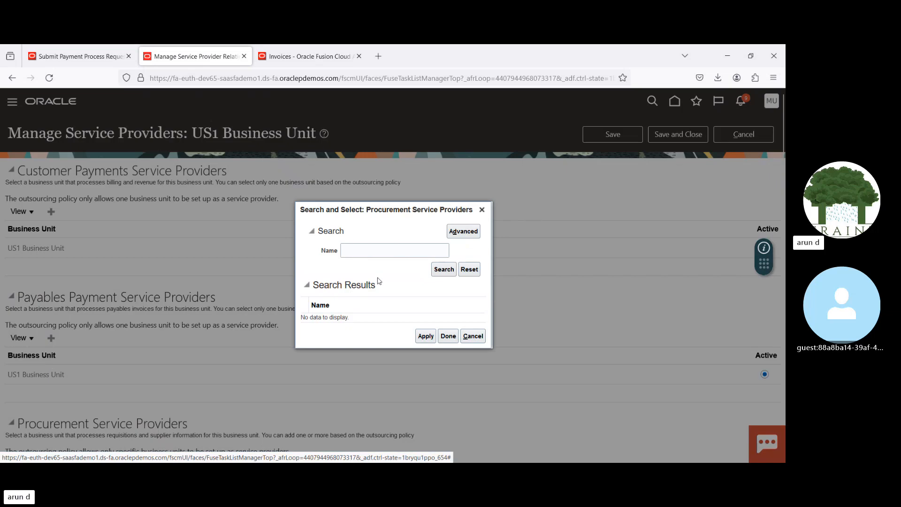
left_click(375, 247)
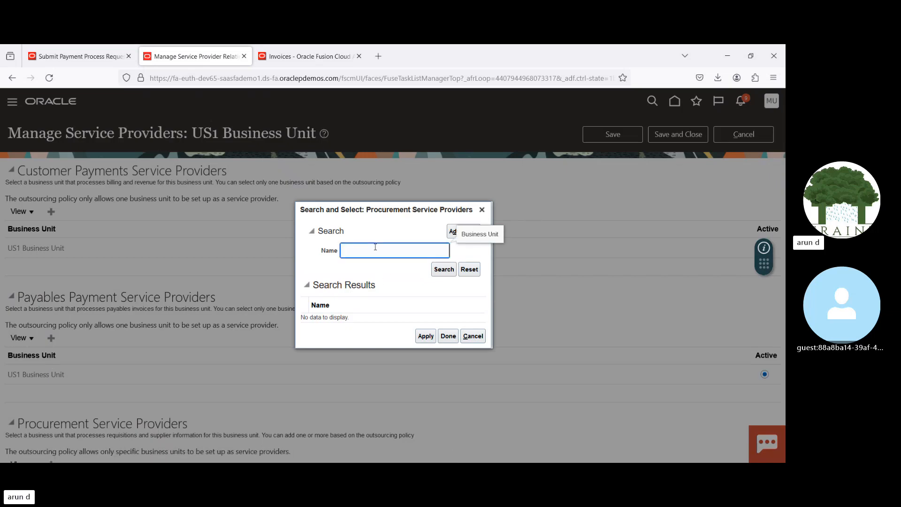
type("Prog")
left_click(446, 269)
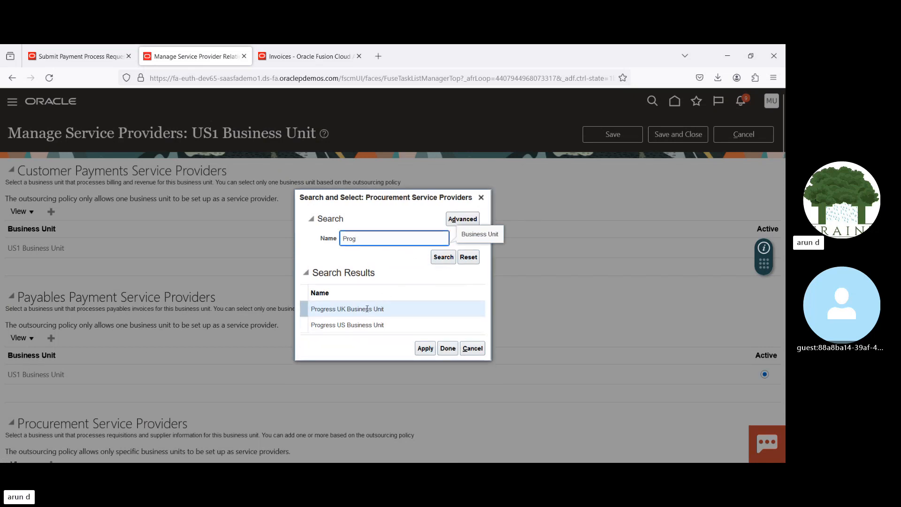
left_click(357, 324)
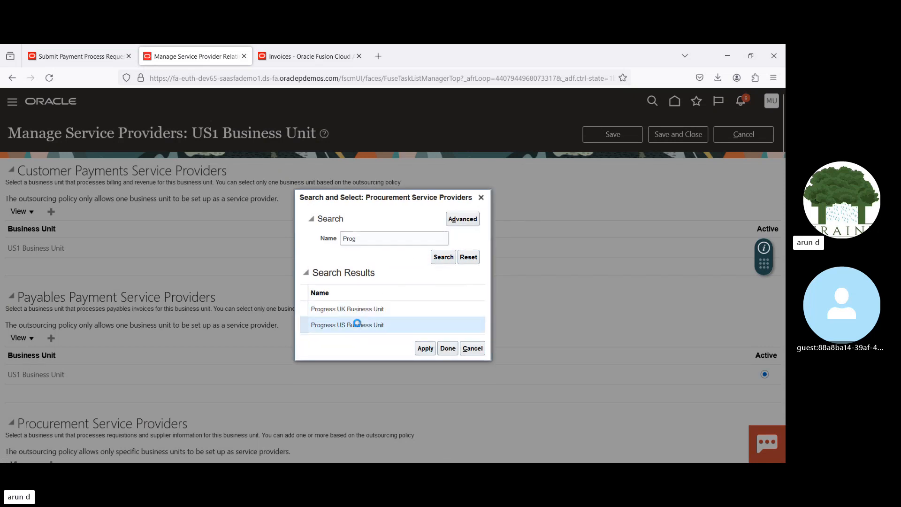
left_click(448, 349)
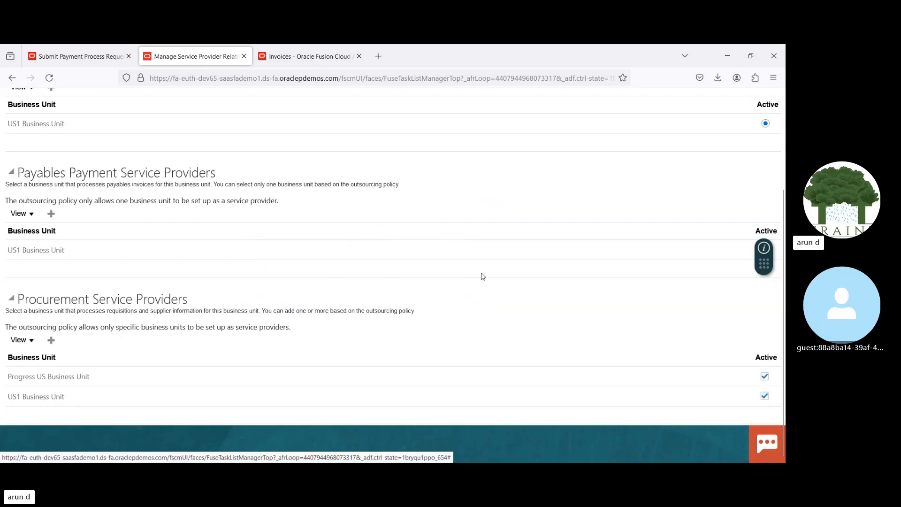
scroll(783, 290, "up", 1)
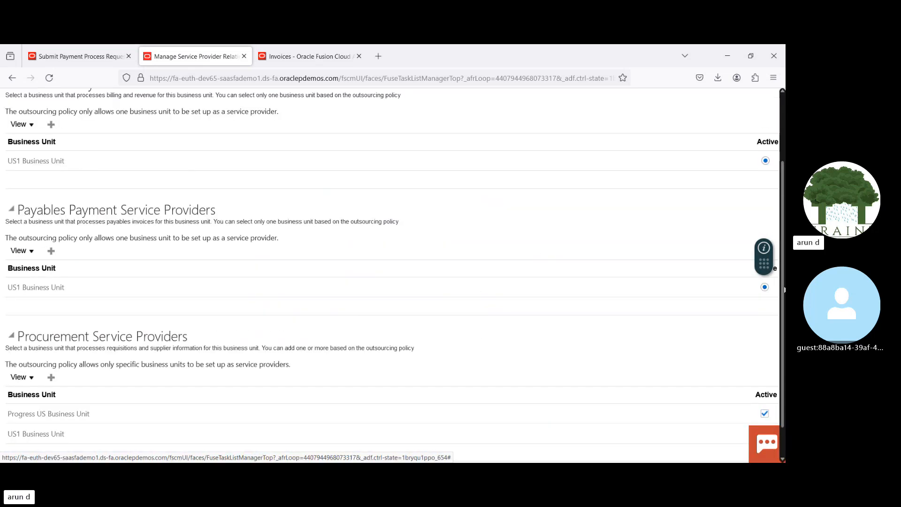
scroll(784, 289, "up", 3)
left_click(595, 136)
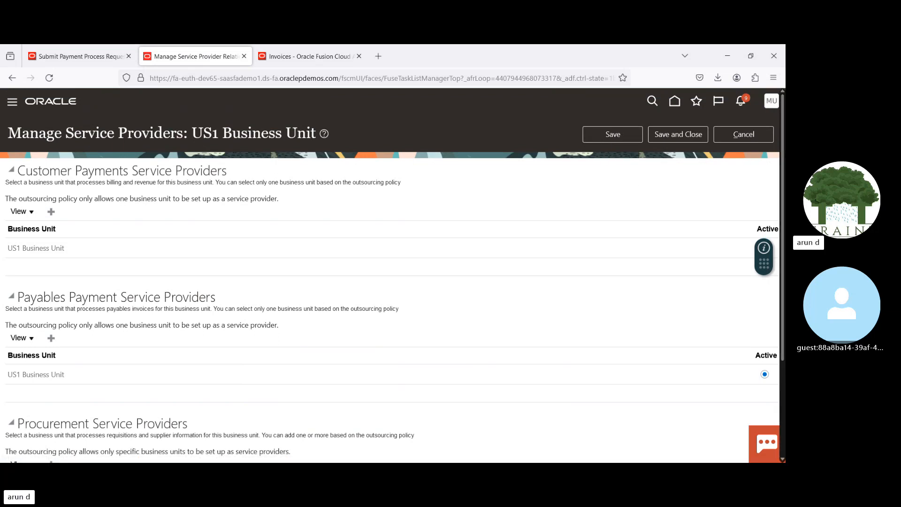
Step: Compare the Payables Payment Service Providers and Procurement Service Providers sections of US1 Business Unit
scroll(389, 282, "down", 3)
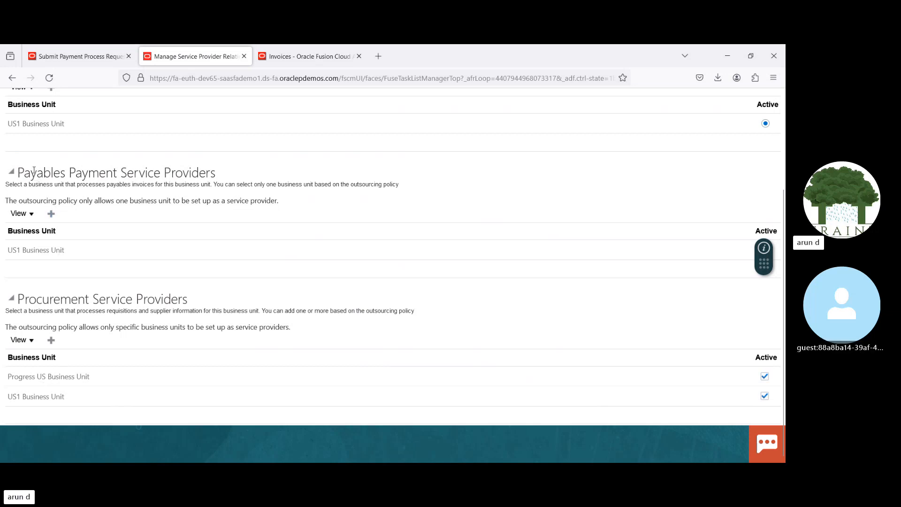
left_click_drag(34, 172, 134, 174)
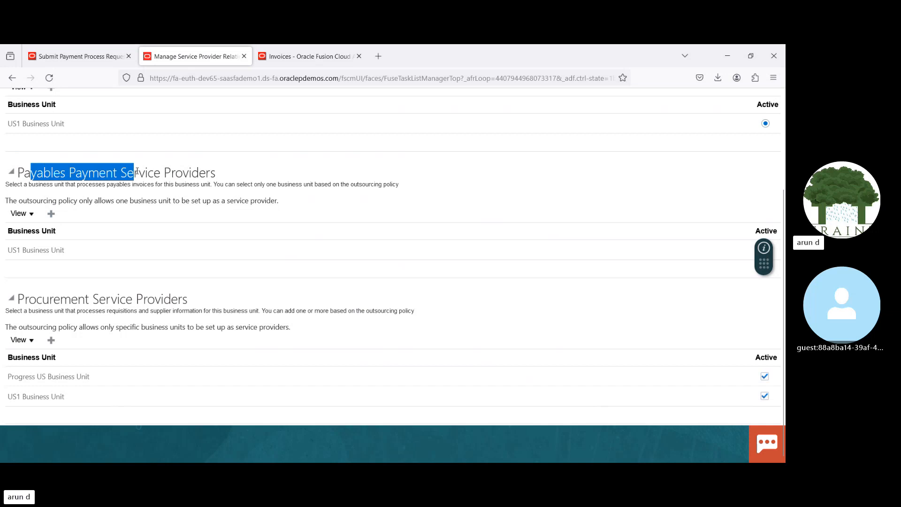
left_click(302, 163)
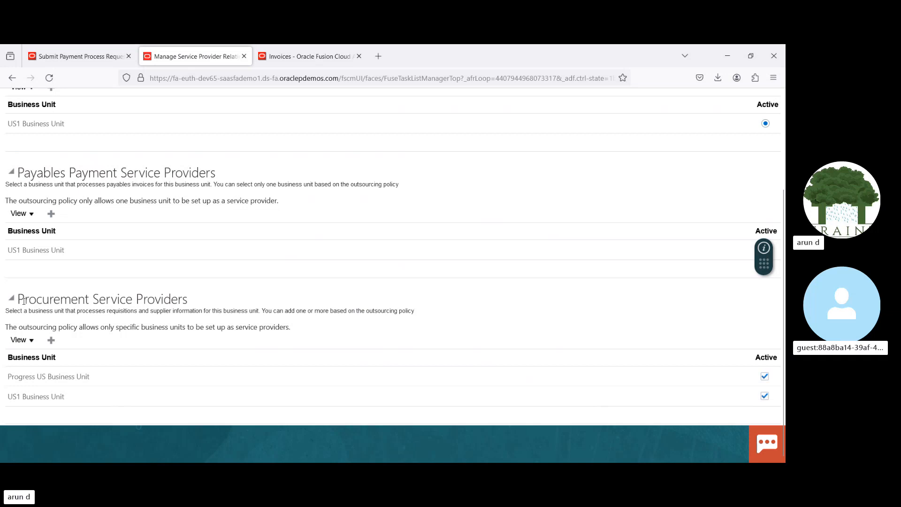
left_click_drag(25, 301, 148, 299)
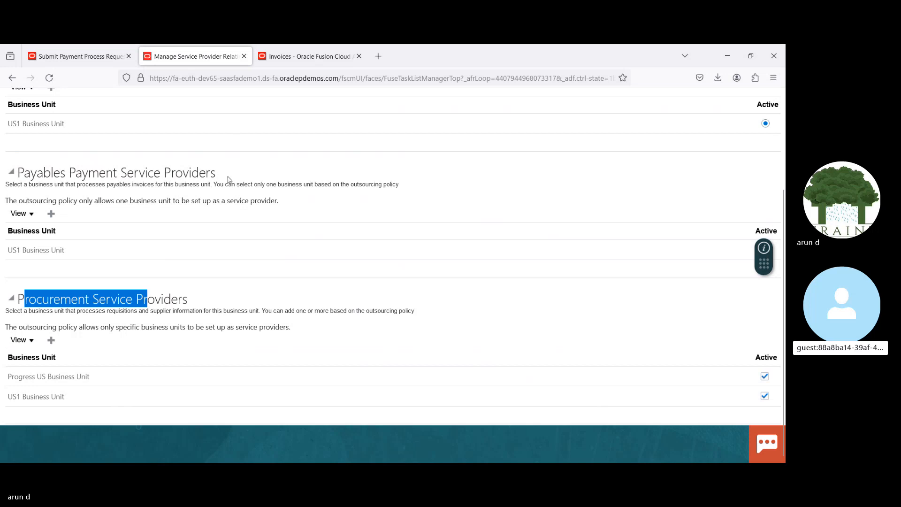
left_click(255, 170)
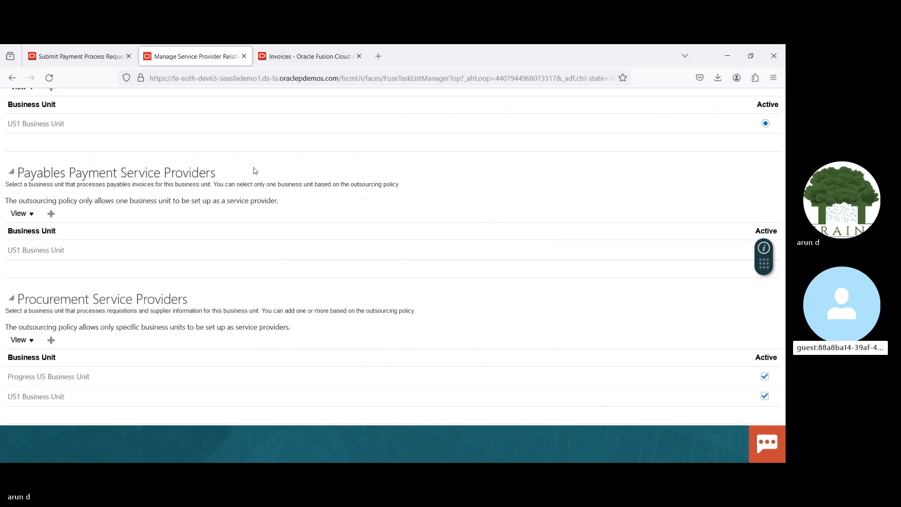
Step: Return to payment process request 18032024 V2 and review its selection criteria and its payment and processing options
left_click(307, 51)
left_click(96, 59)
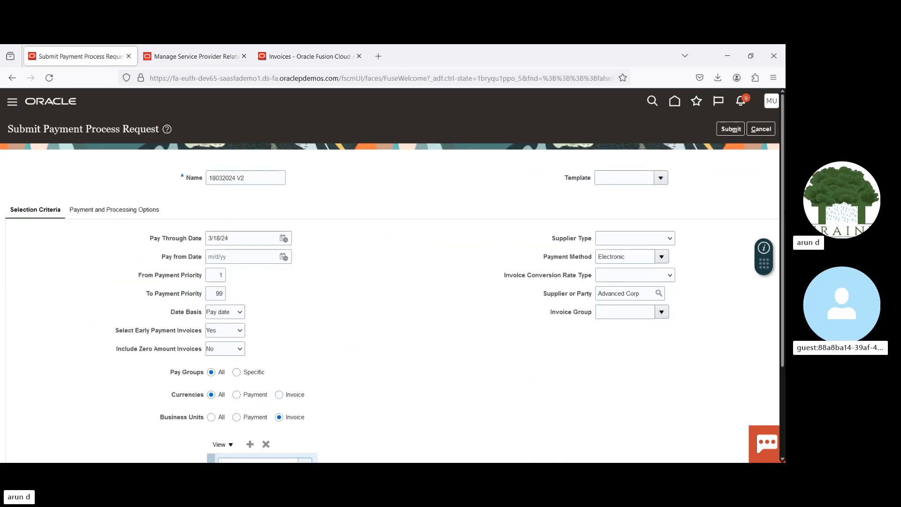
scroll(774, 236, "down", 2)
scroll(337, 202, "up", 2)
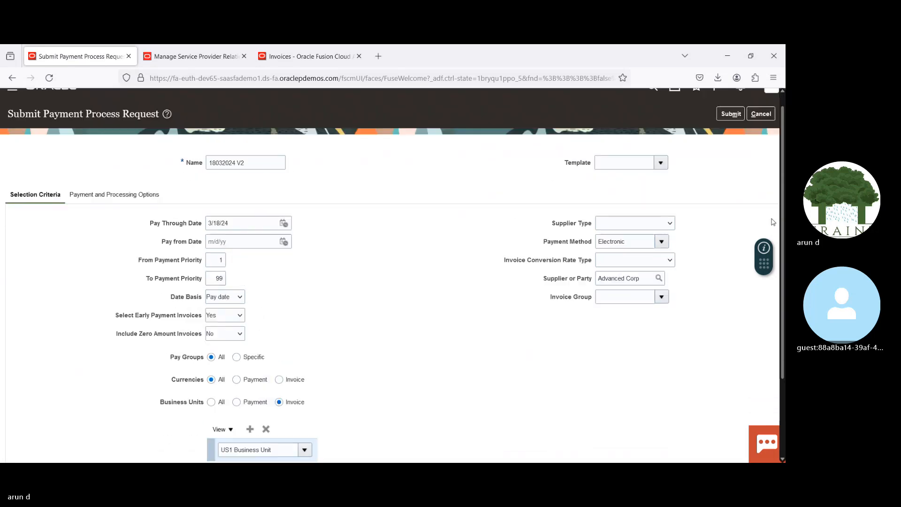
left_click(120, 197)
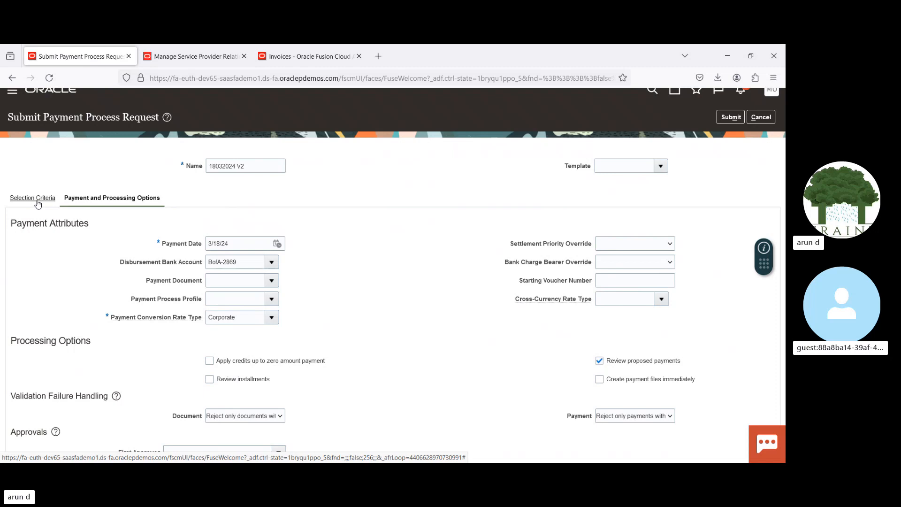
Step: Check the payables payment and procurement service providers of US1 Business Unit again
left_click(210, 55)
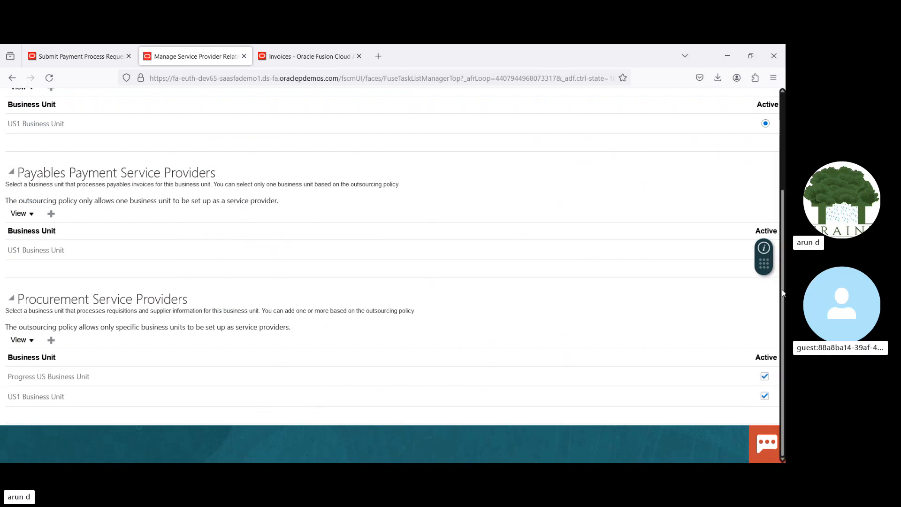
scroll(783, 156, "up", 3)
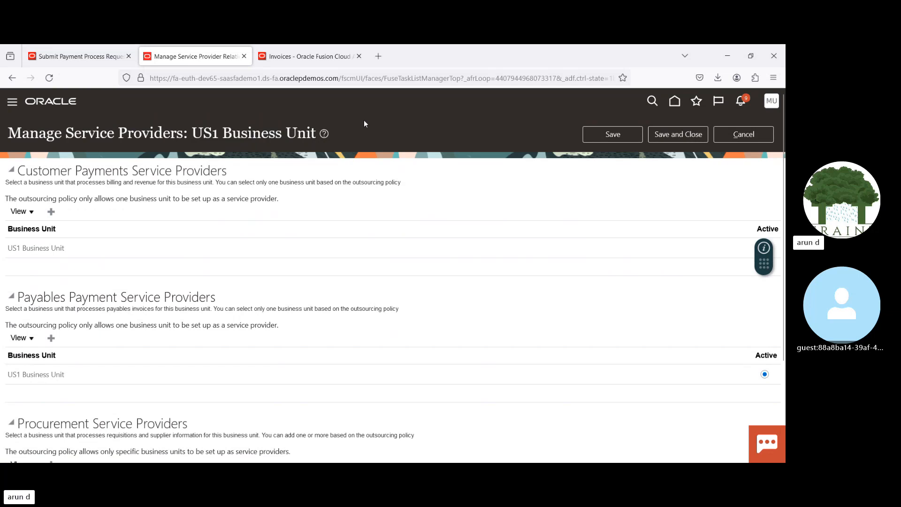
Step: Enable Review installments and Create payment files immediately for payment process request 18032024 V2, and submit the request
left_click(83, 56)
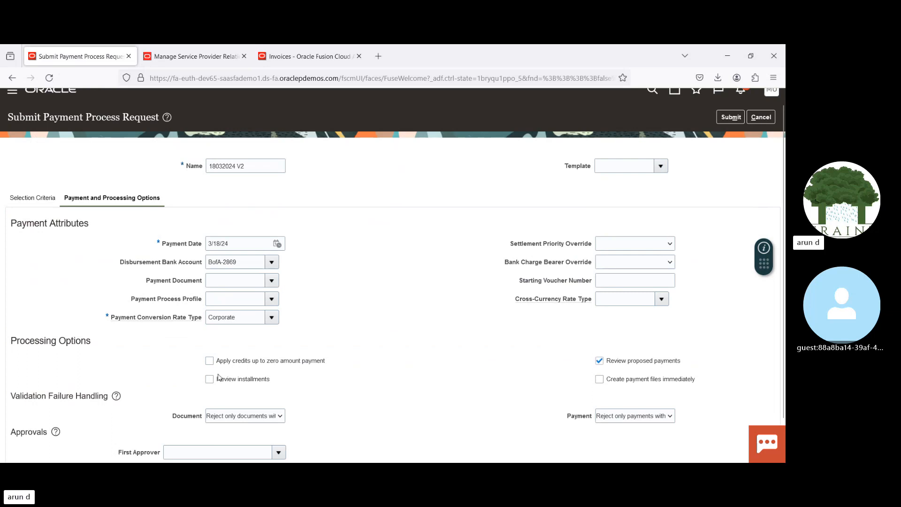
left_click(599, 379)
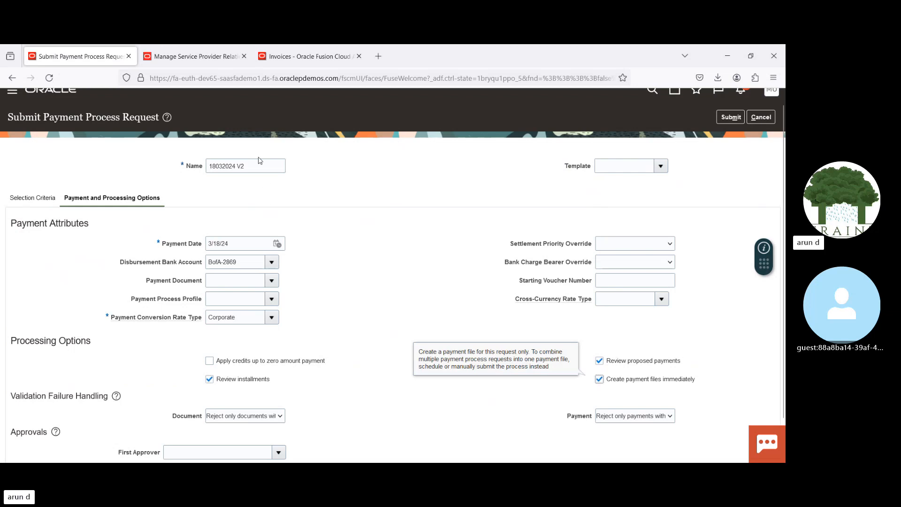
triple_click(262, 167)
double_click(262, 167)
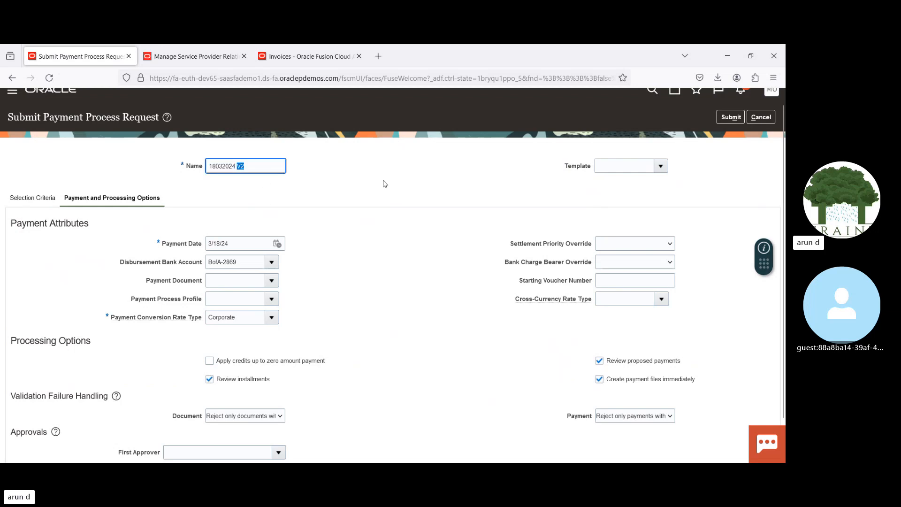
left_click(730, 117)
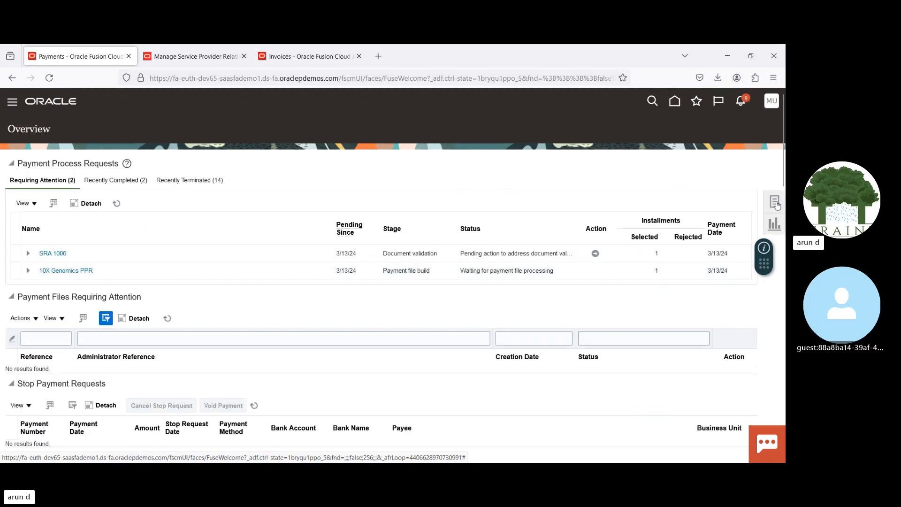
Step: Leave the service provider page of US1 Business Unit without saving and view the header of invoice 1220
left_click(195, 57)
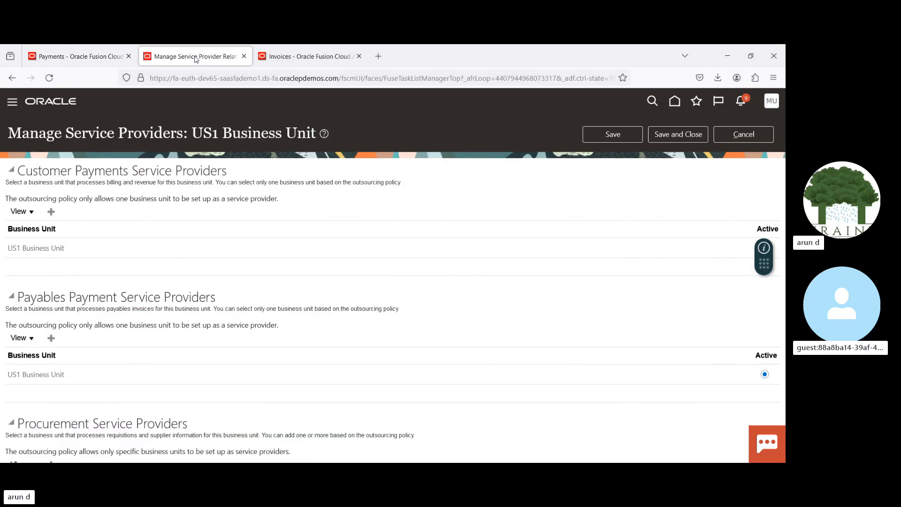
left_click(744, 134)
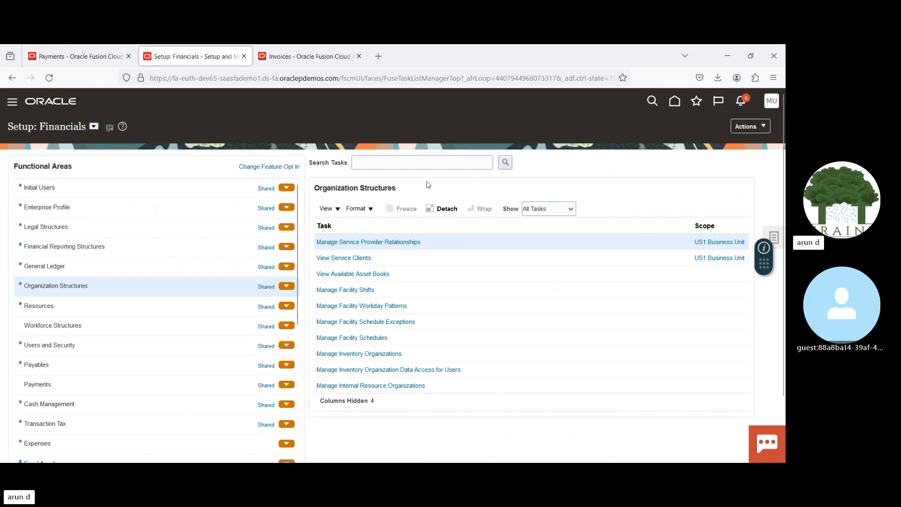
left_click(303, 57)
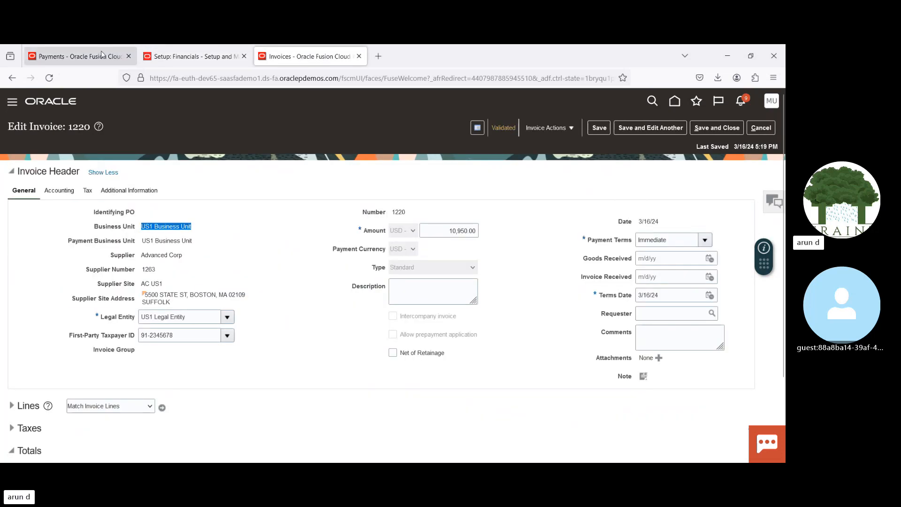
Step: Return to the payments overview, refresh the payment process requests, and open the installment review for 18032024 V2
left_click(79, 56)
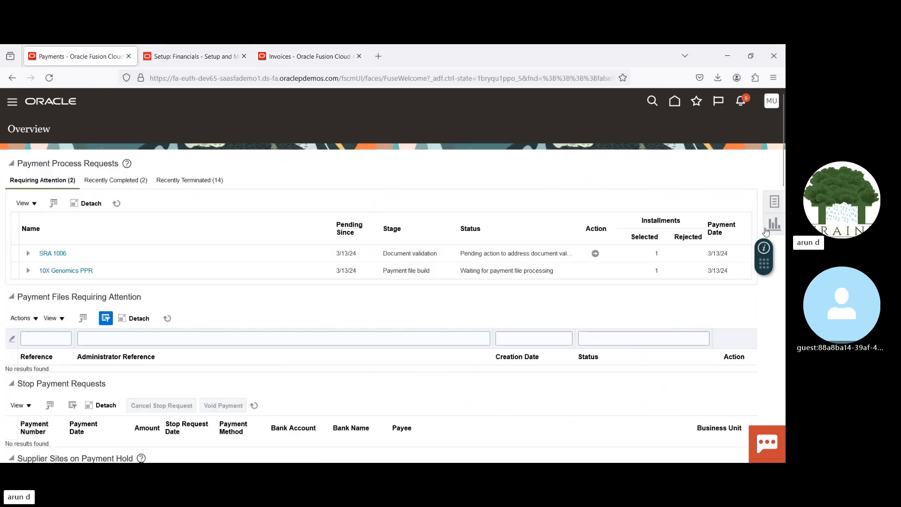
left_click(117, 203)
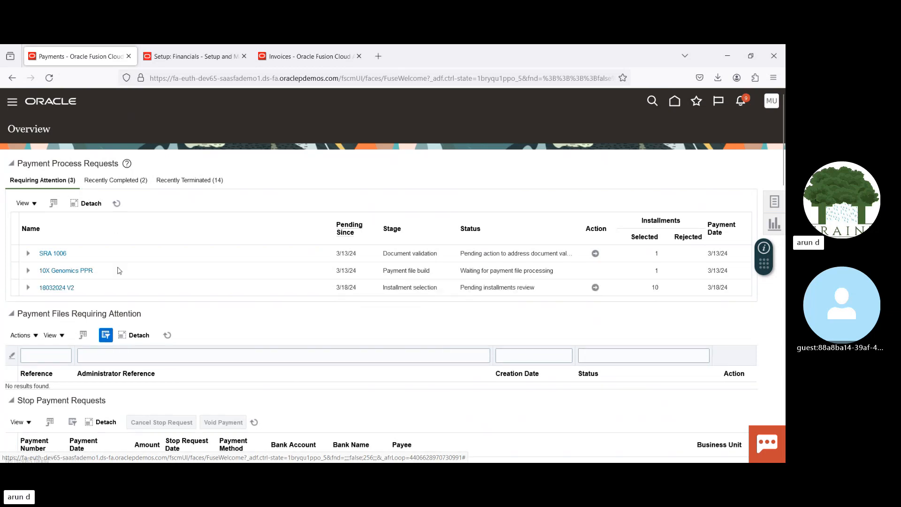
left_click(594, 287)
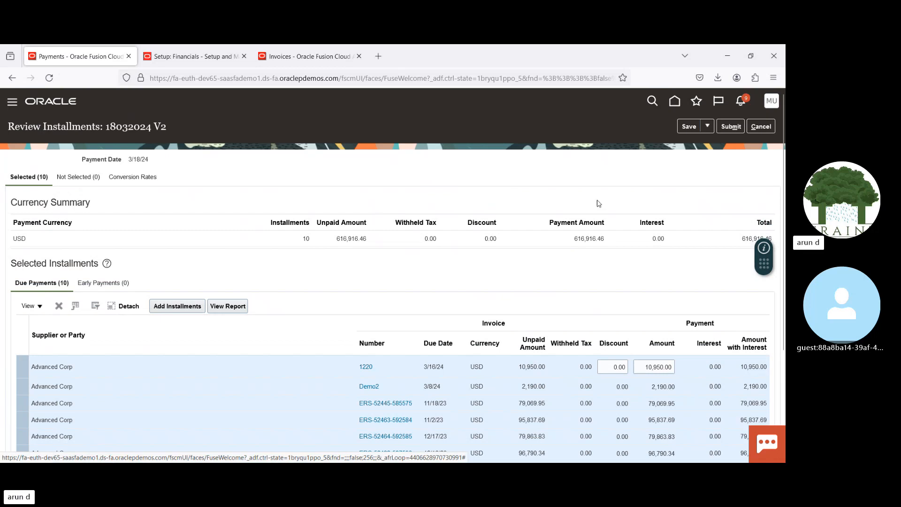
Step: Delete every Advanced Corp installment except invoice 1220, from Demo2 through HMasset1, and confirm the deletion
scroll(328, 258, "down", 3)
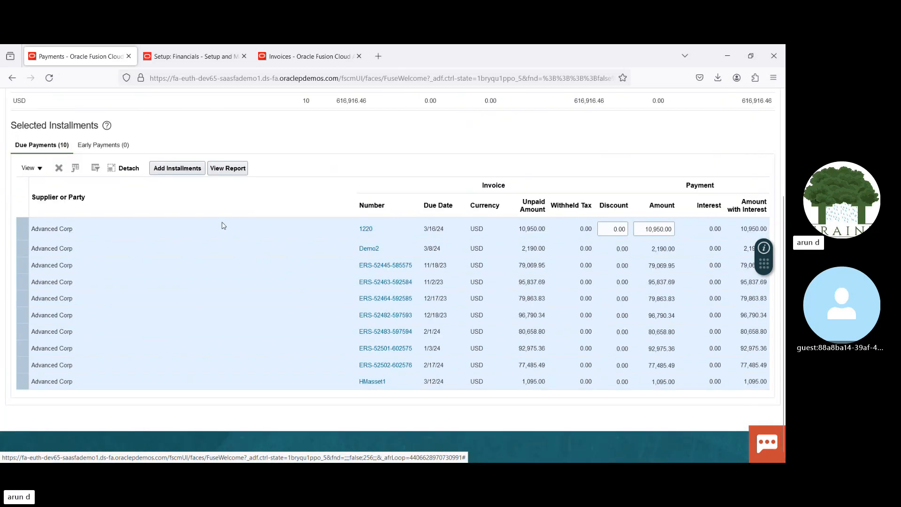
left_click(220, 227)
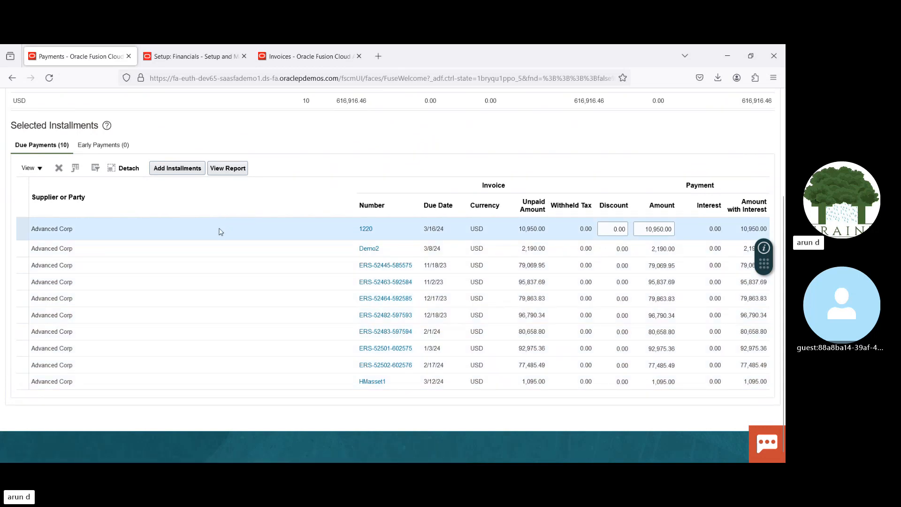
left_click(226, 251)
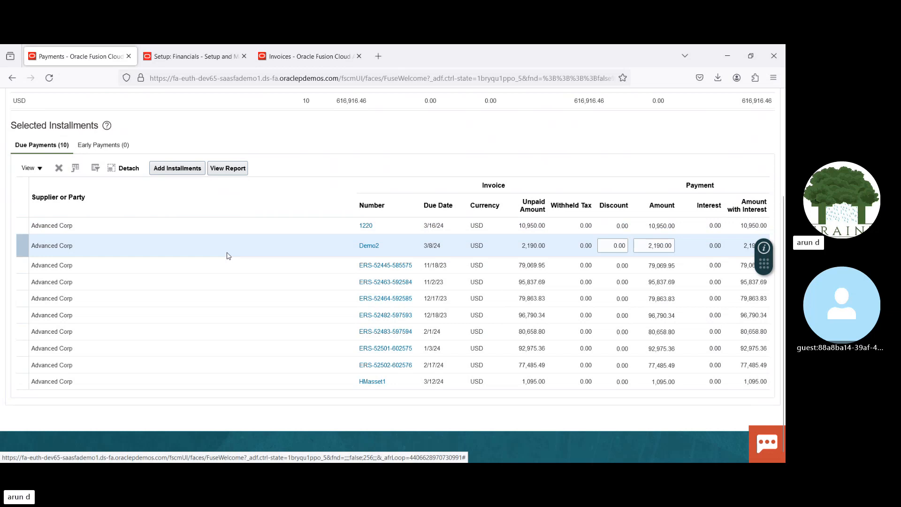
left_click(227, 266)
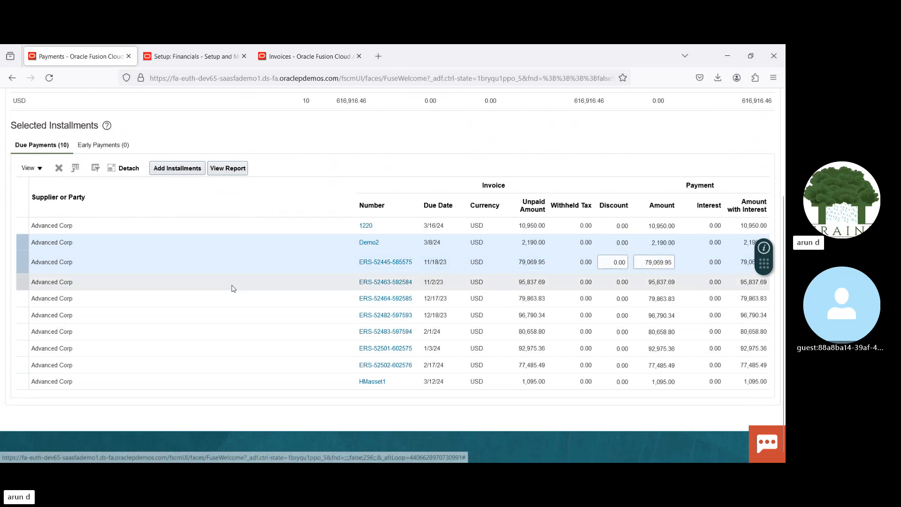
left_click(231, 284)
left_click(234, 299)
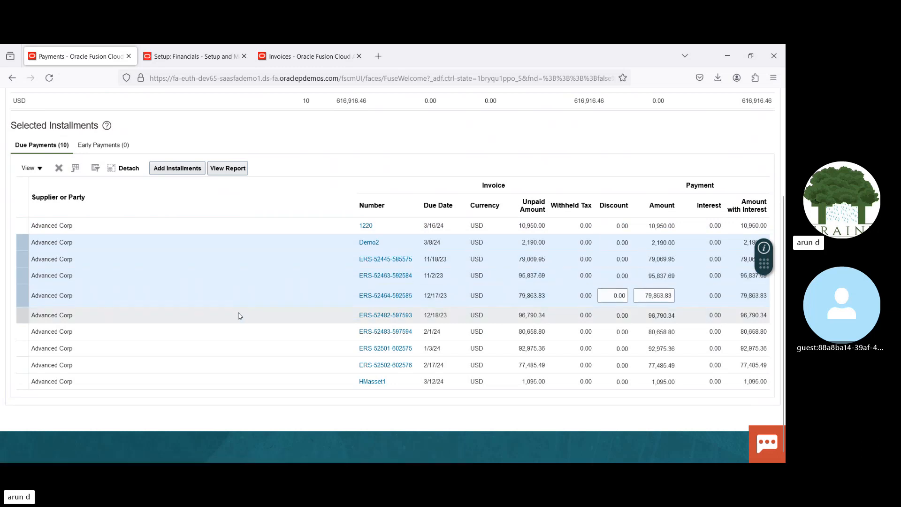
left_click(240, 314)
left_click(247, 336)
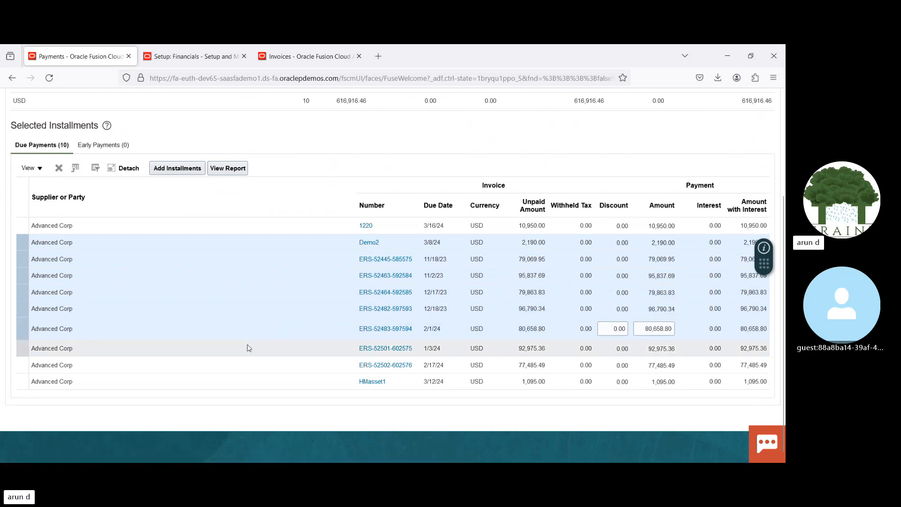
left_click(249, 349)
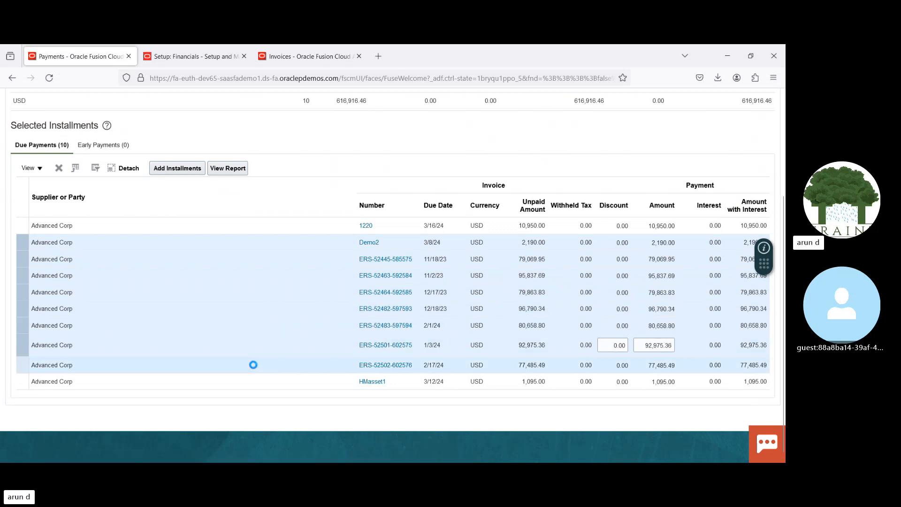
left_click(254, 366)
left_click(258, 379)
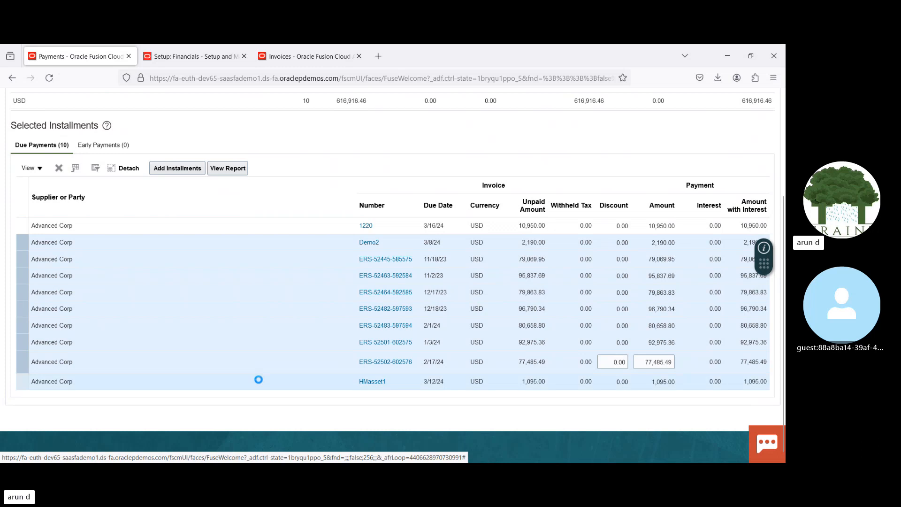
left_click(59, 169)
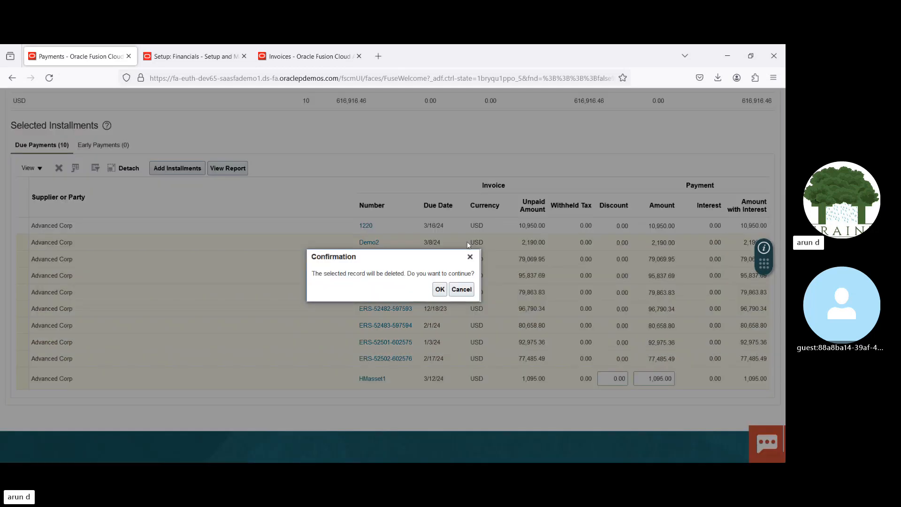
left_click(440, 290)
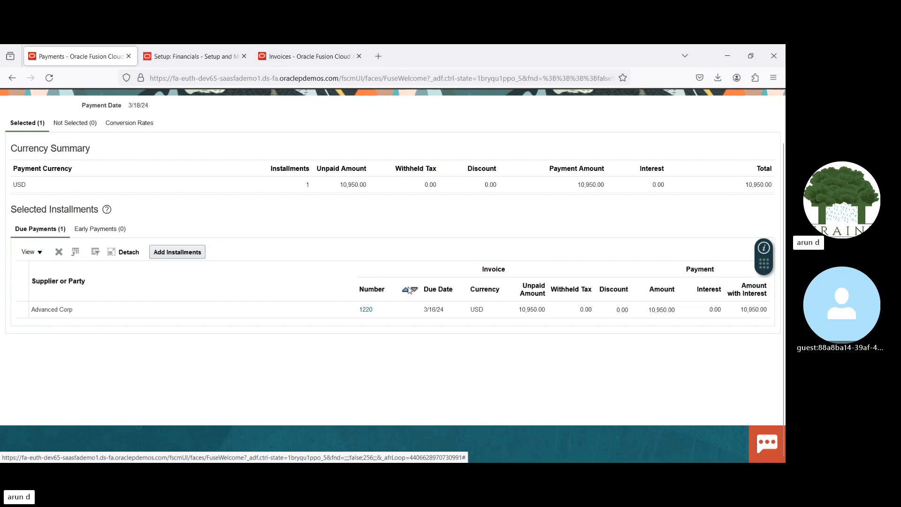
Step: Submit the reviewed installments of 18032024 V2 and refresh the payment process requests requiring attention
scroll(730, 136, "up", 2)
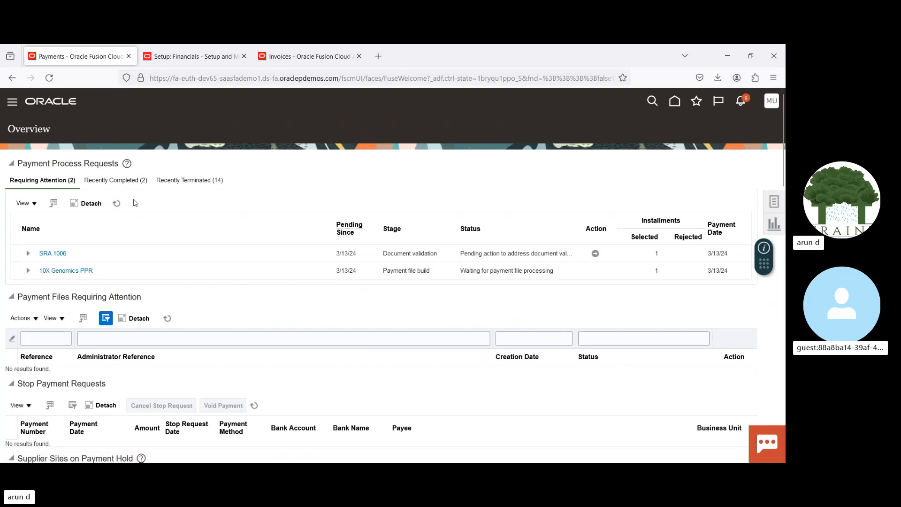
left_click(116, 203)
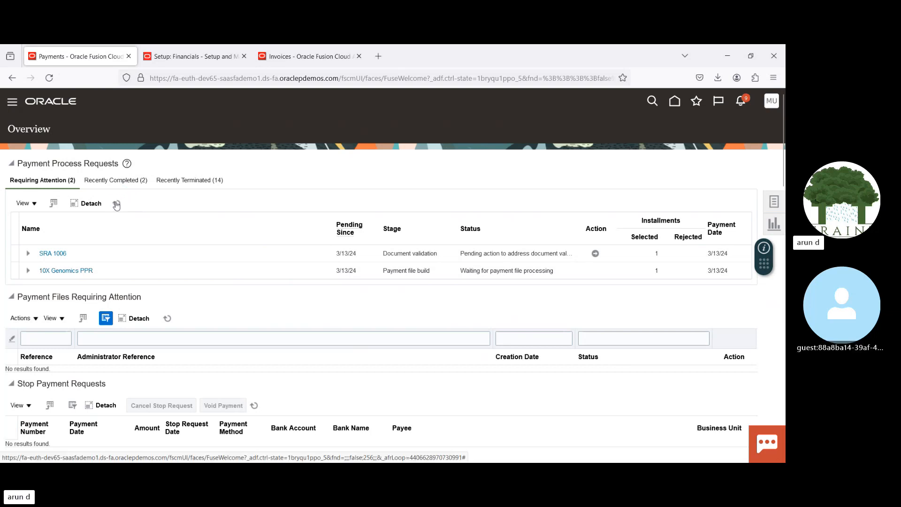
scroll(784, 154, "down", 10)
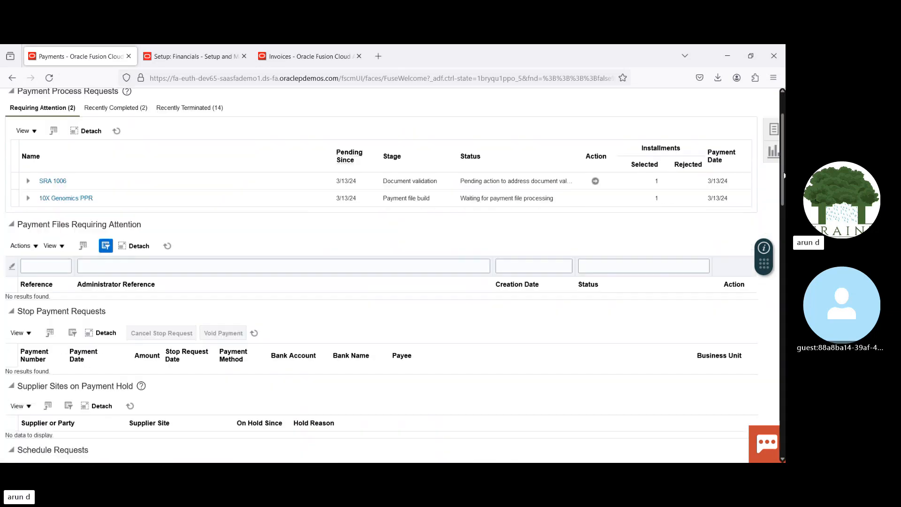
scroll(252, 213, "up", 10)
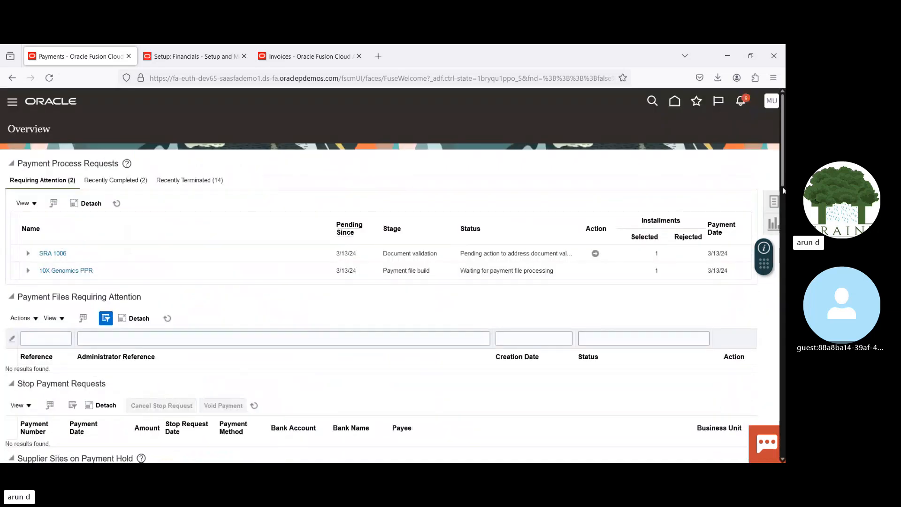
Step: Open Manage Payment Process Requests and search for requests by the name V2
left_click(774, 203)
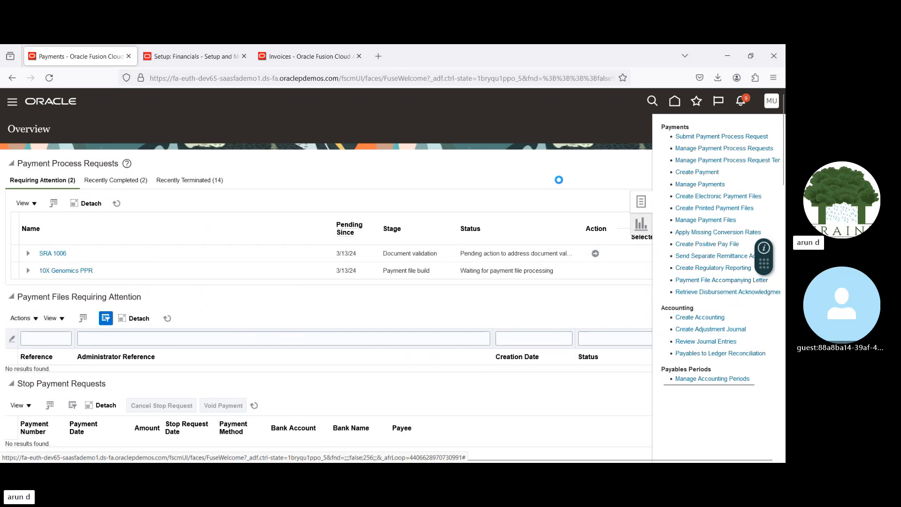
left_click(704, 149)
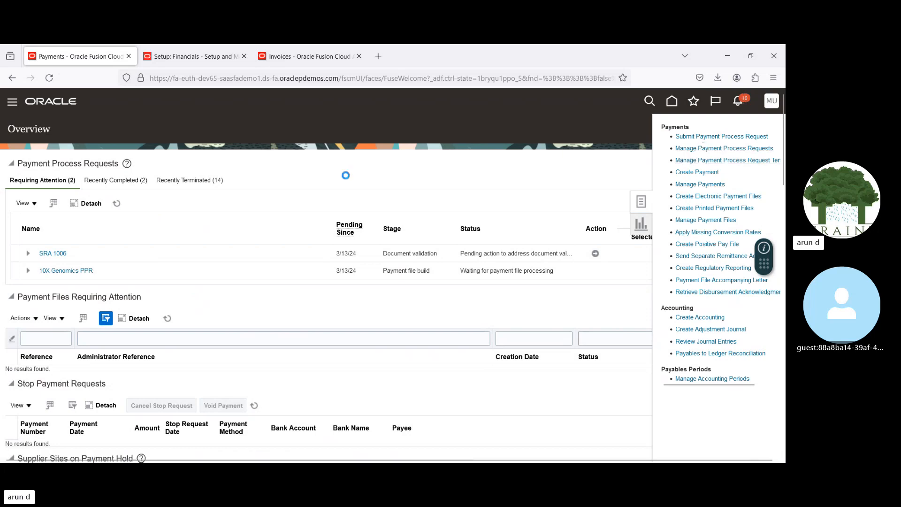
left_click(151, 192)
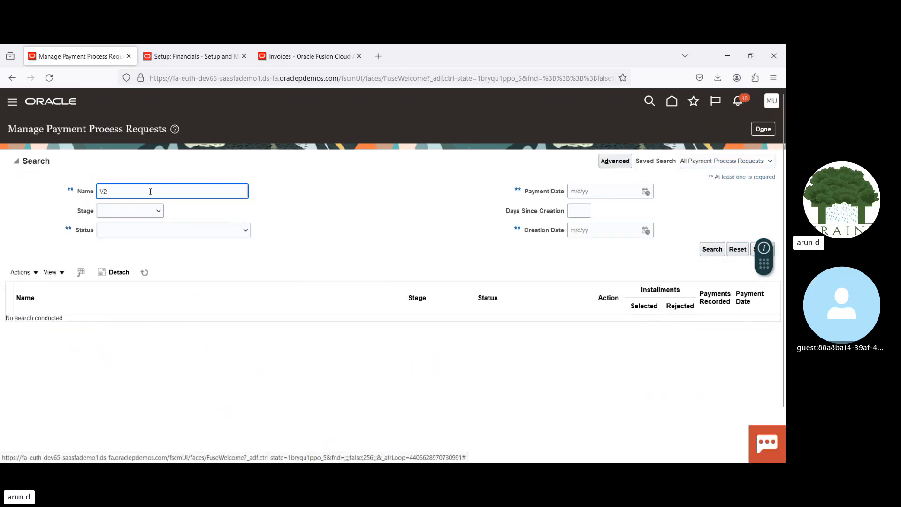
key("Return")
double_click(158, 192)
type("V2V")
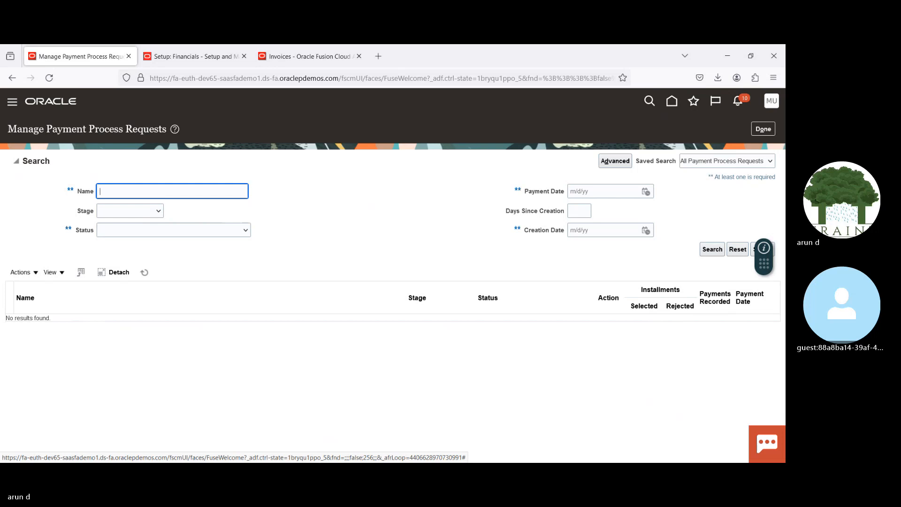
type("18")
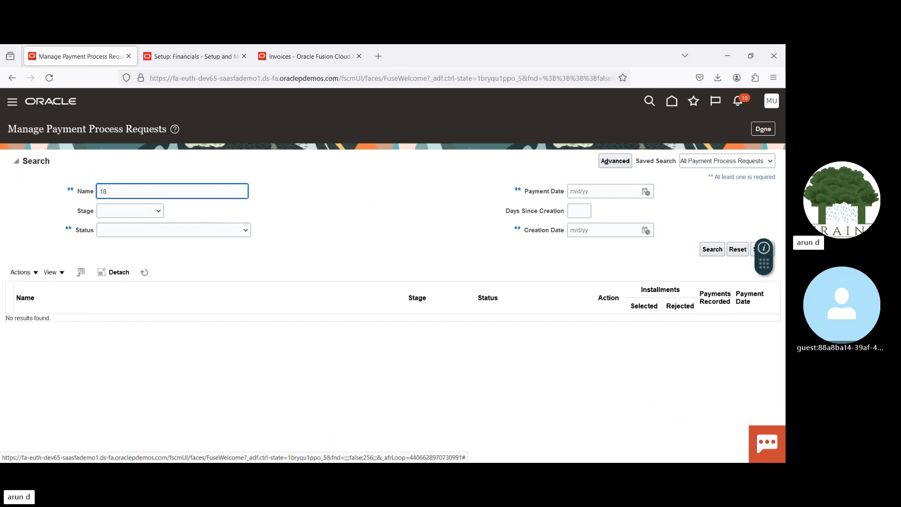
type("032024")
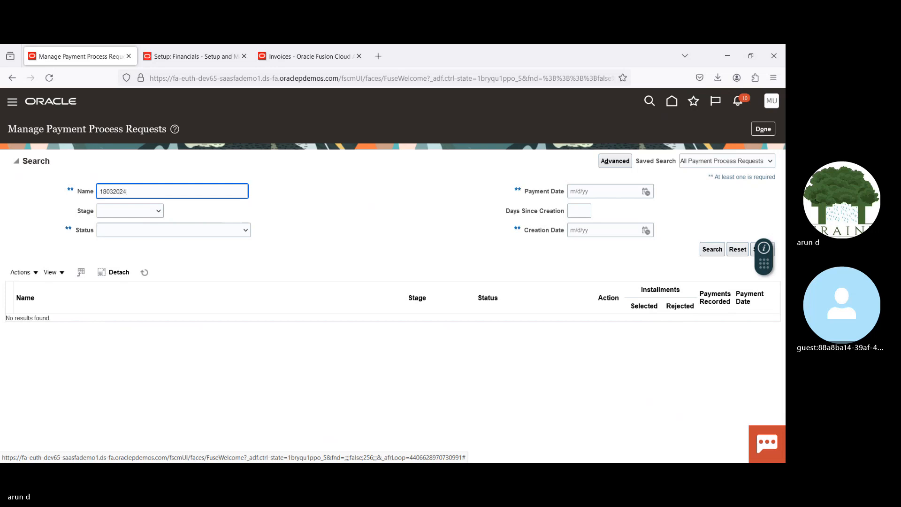
Step: Search the payment process requests for the name 18032024 and select request 18032024 V2
key("Return")
left_click(148, 258)
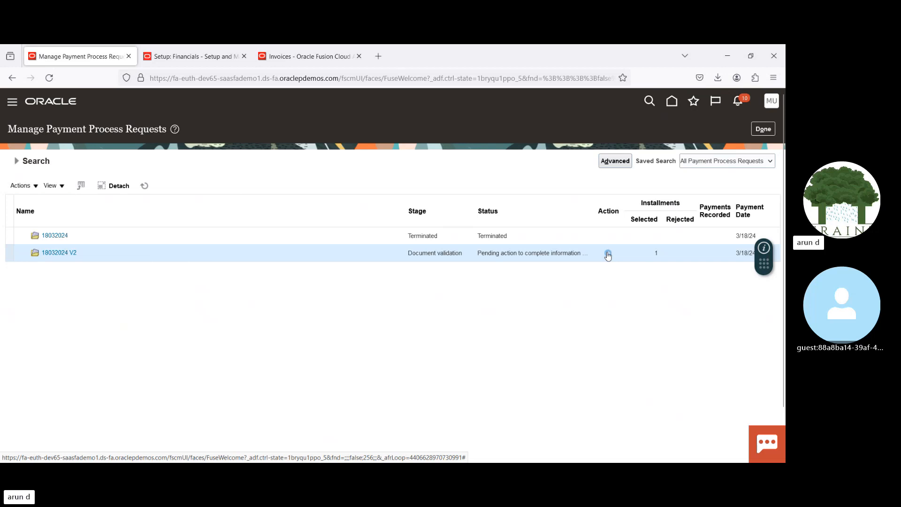
Step: Assign the ADIDAS PPP payment process profile to the US1 Business Unit document group of 18032024 V2, save, and resume the payment process
left_click(608, 254)
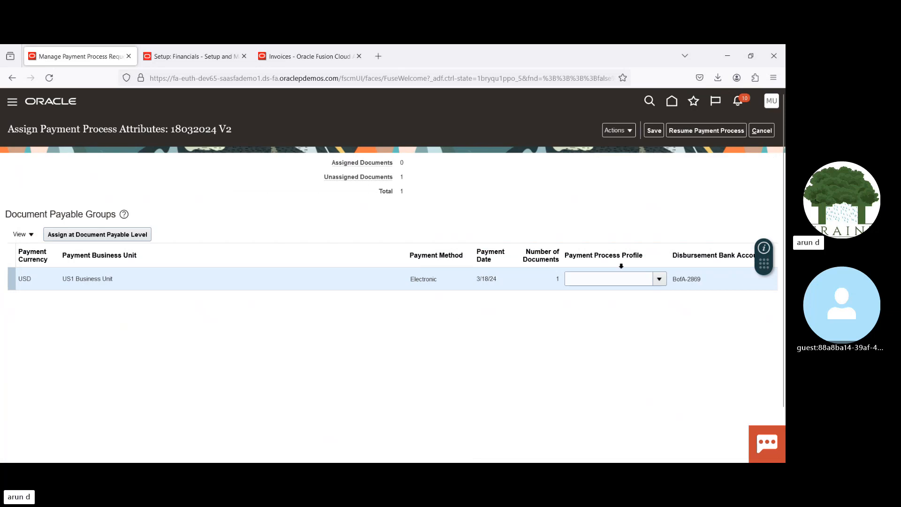
left_click(659, 279)
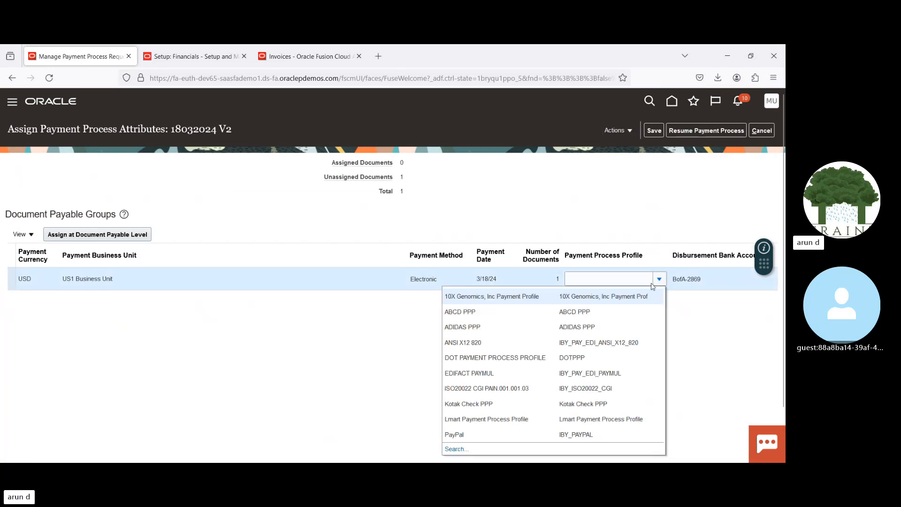
left_click(506, 325)
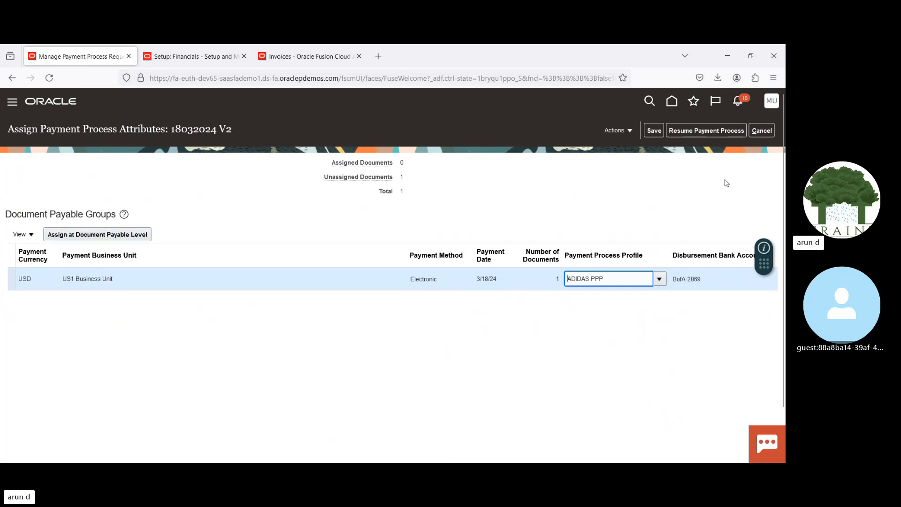
left_click(655, 130)
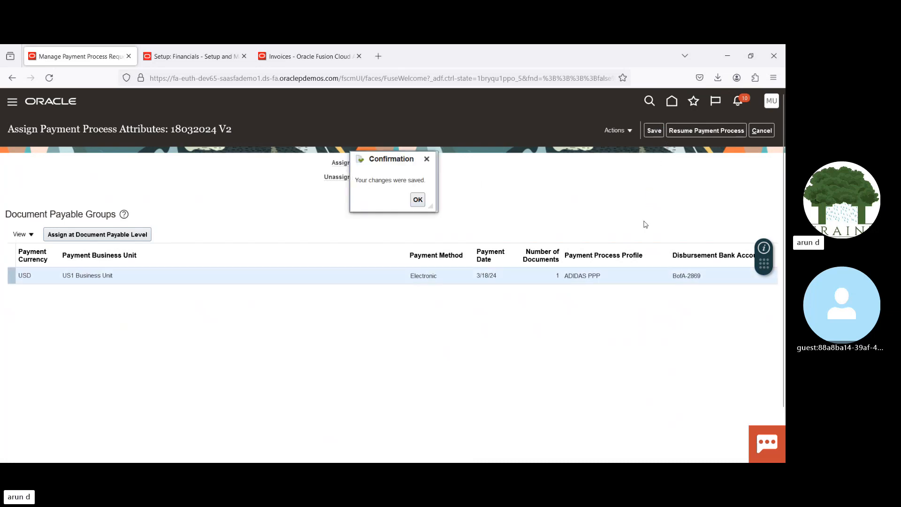
left_click(418, 199)
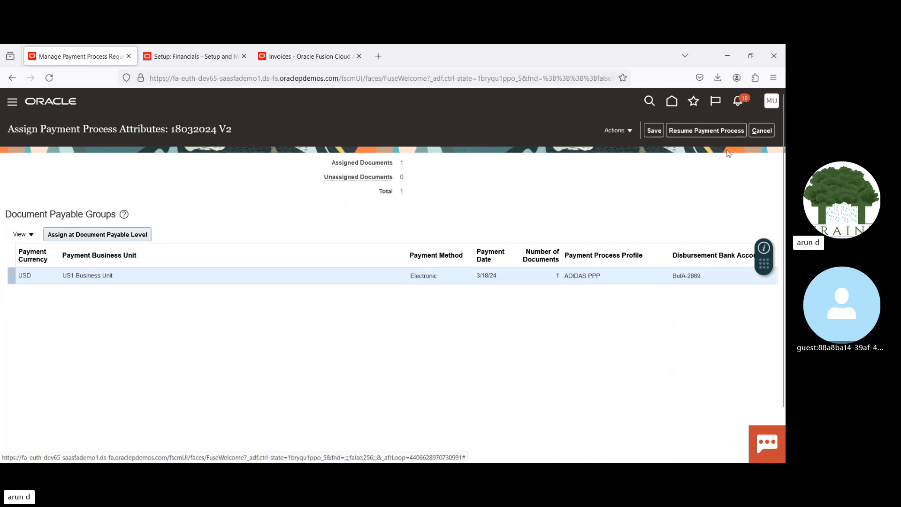
left_click(710, 130)
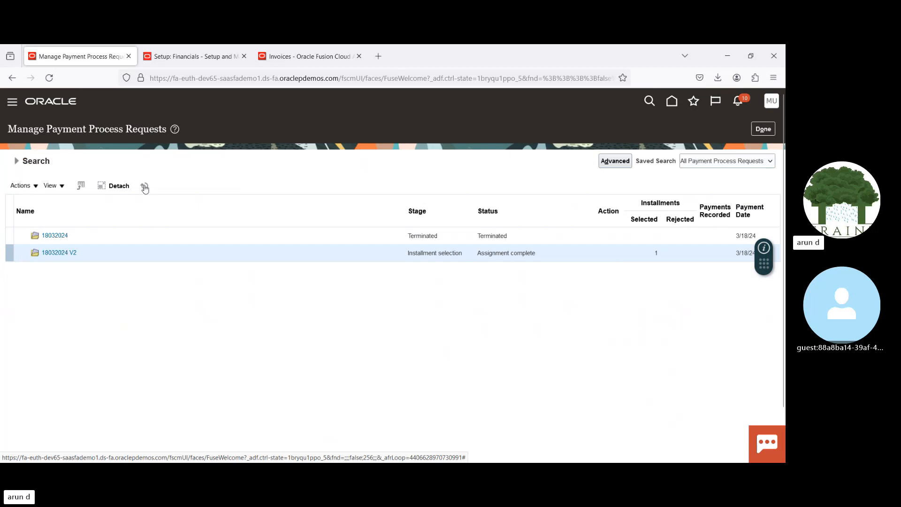
Step: Refresh request 18032024 V2 until its proposed payments can be reviewed, check the Advanced Corp payment, and resume the payment process
left_click(144, 185)
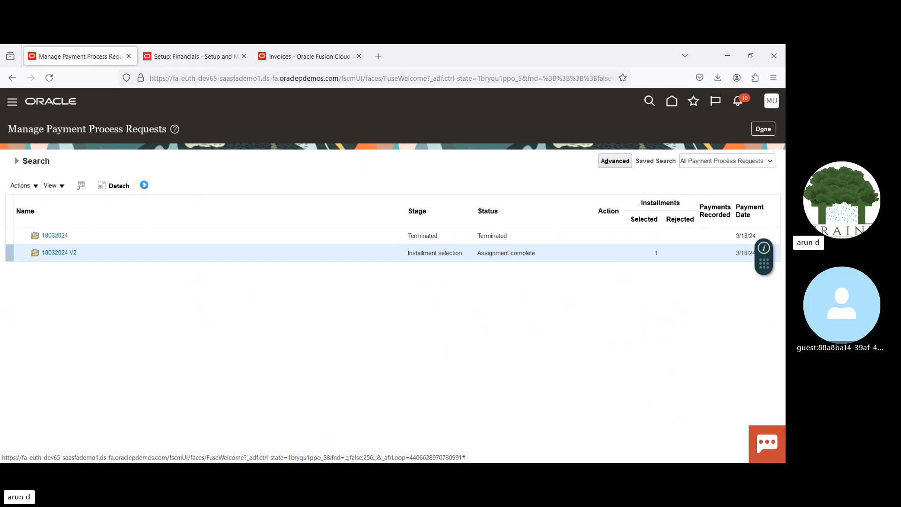
left_click(145, 186)
left_click(145, 187)
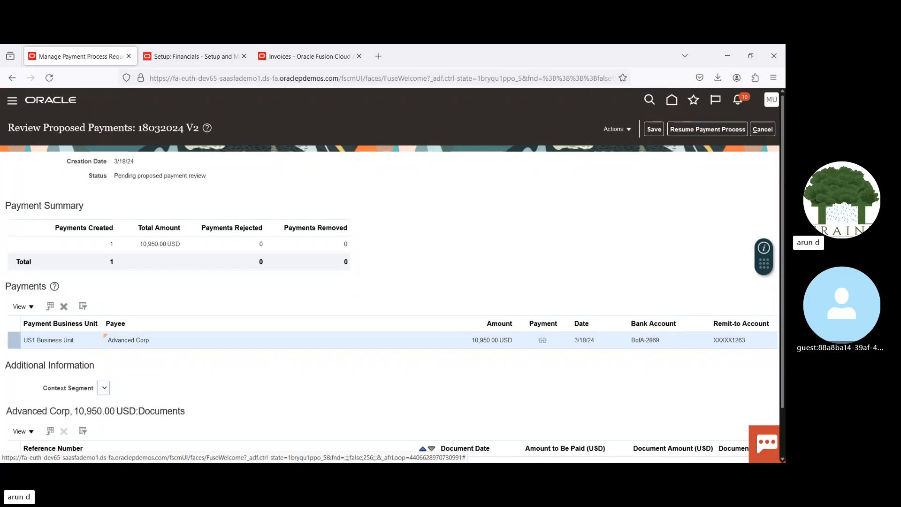
scroll(390, 276, "down", 2)
scroll(392, 272, "up", 2)
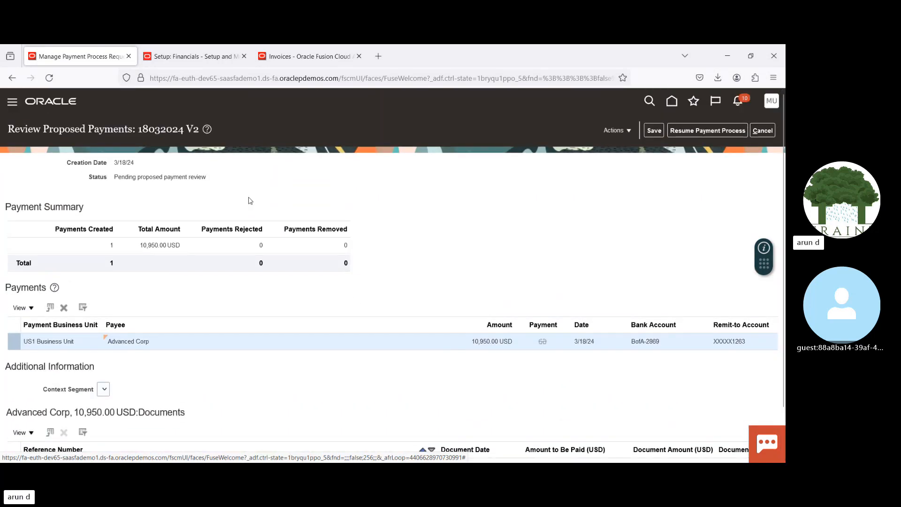
left_click(693, 131)
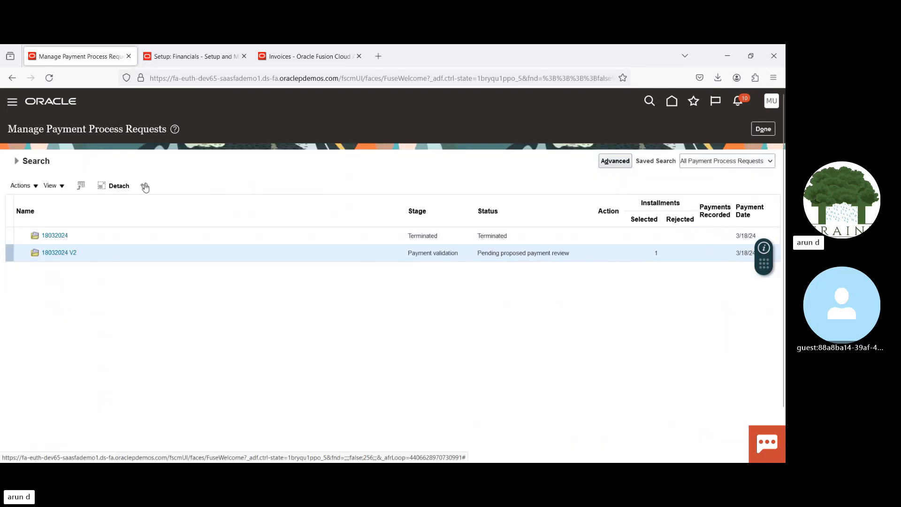
Step: Refresh the payment process requests repeatedly to monitor the stage and status of 18032024 V2 after the proposed payment review
left_click(146, 188)
left_click(146, 188)
left_click(144, 186)
left_click(145, 186)
left_click(145, 187)
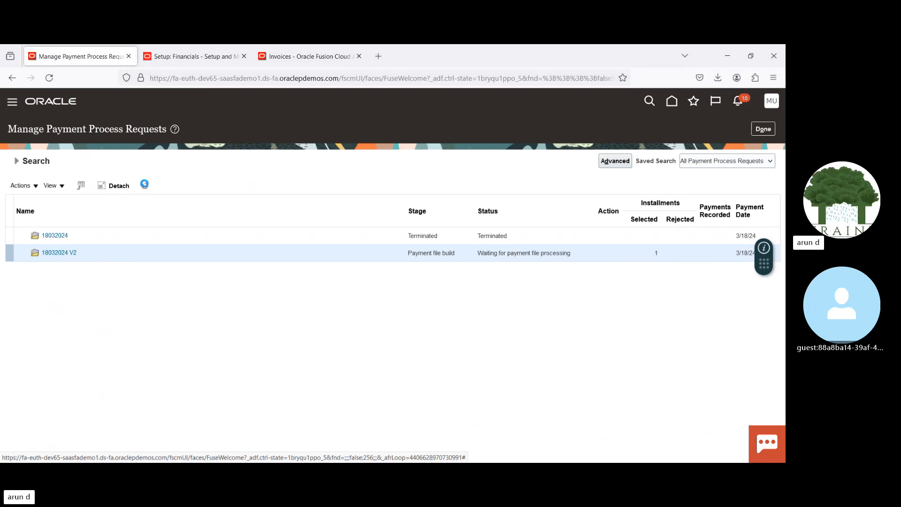
left_click(145, 188)
left_click(145, 187)
scroll(463, 285, "up", 1)
scroll(464, 285, "down", 1)
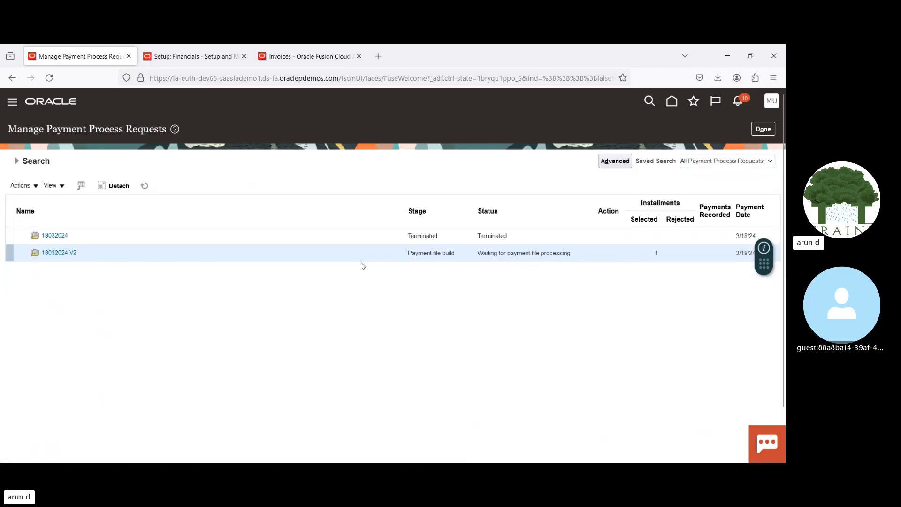
left_click(144, 186)
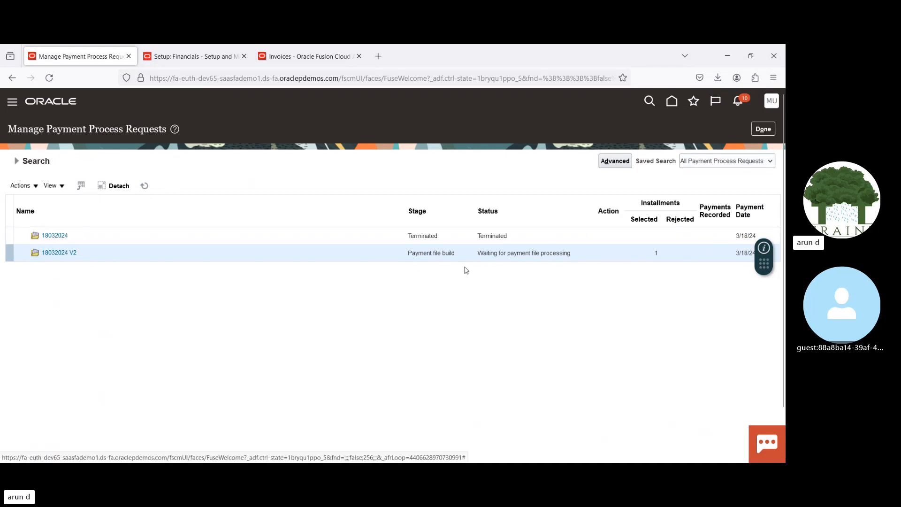
left_click(144, 187)
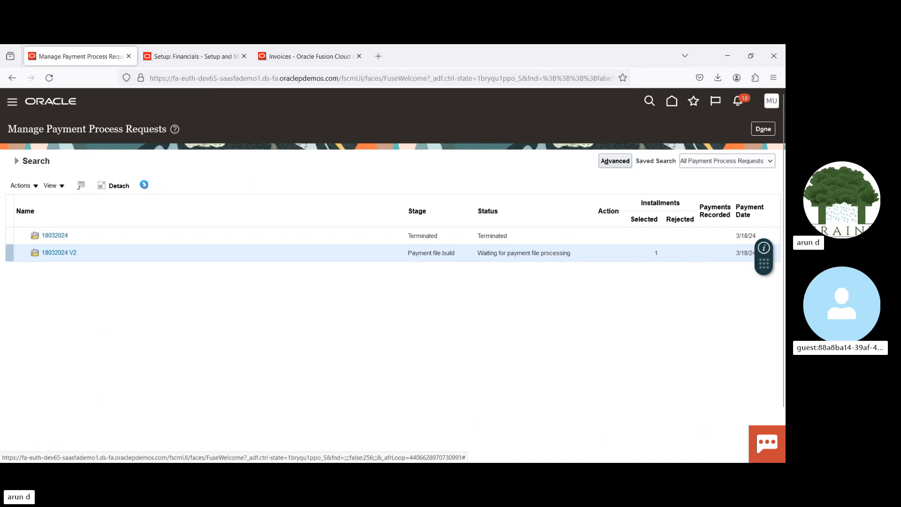
left_click(145, 188)
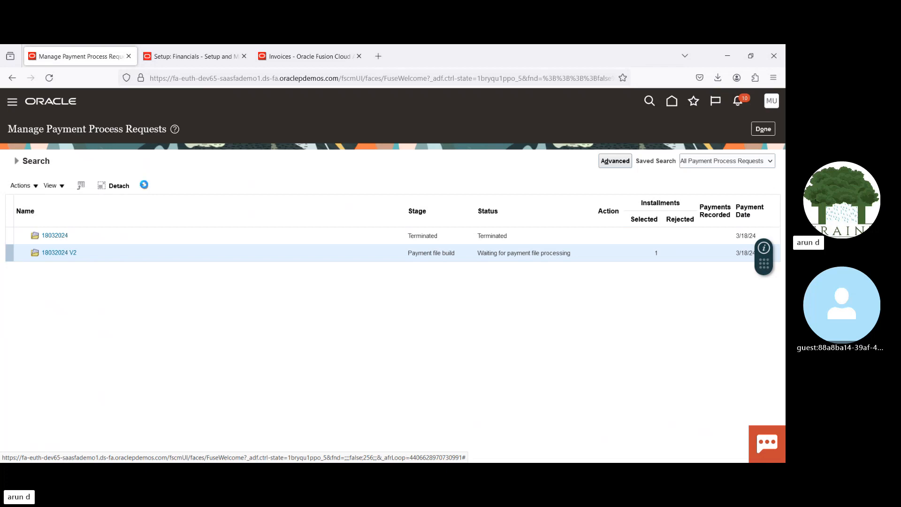
Step: Open Scheduled Processes in the browser tab that holds the Financials setup to monitor the payment jobs
left_click(186, 58)
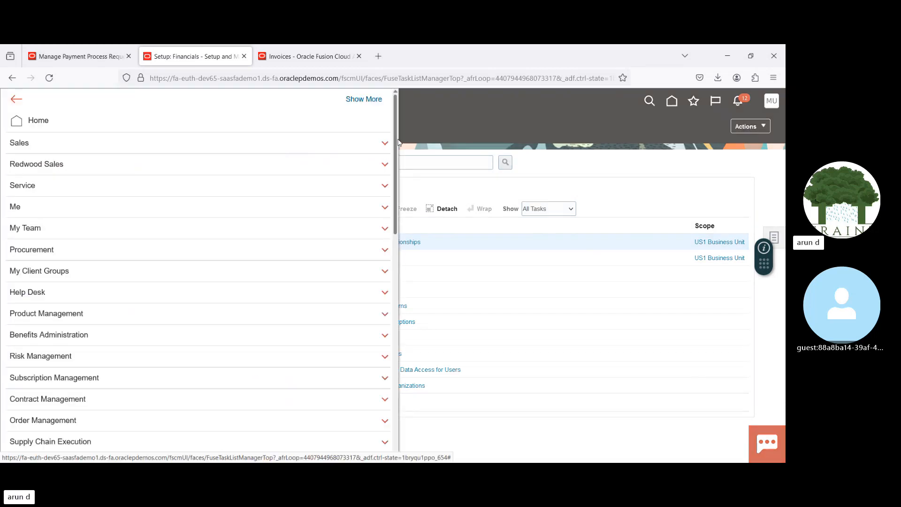
scroll(376, 332, "down", 15)
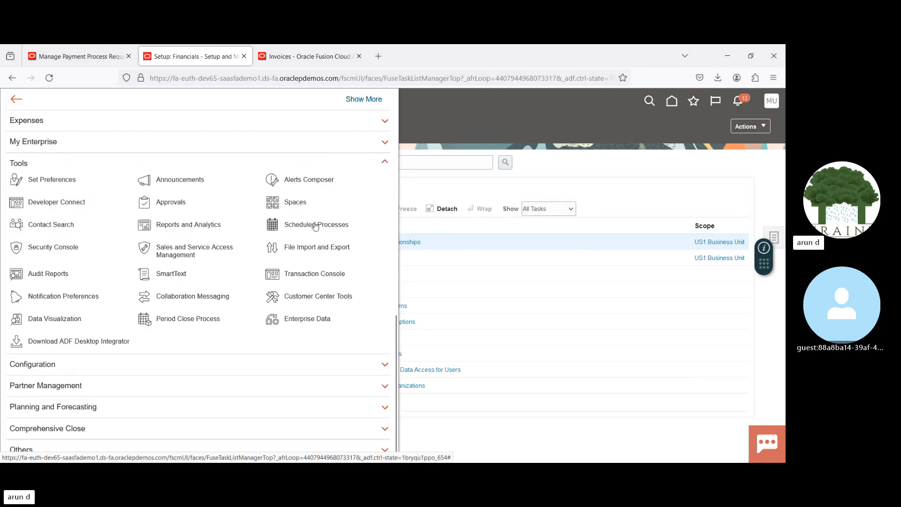
left_click(316, 226)
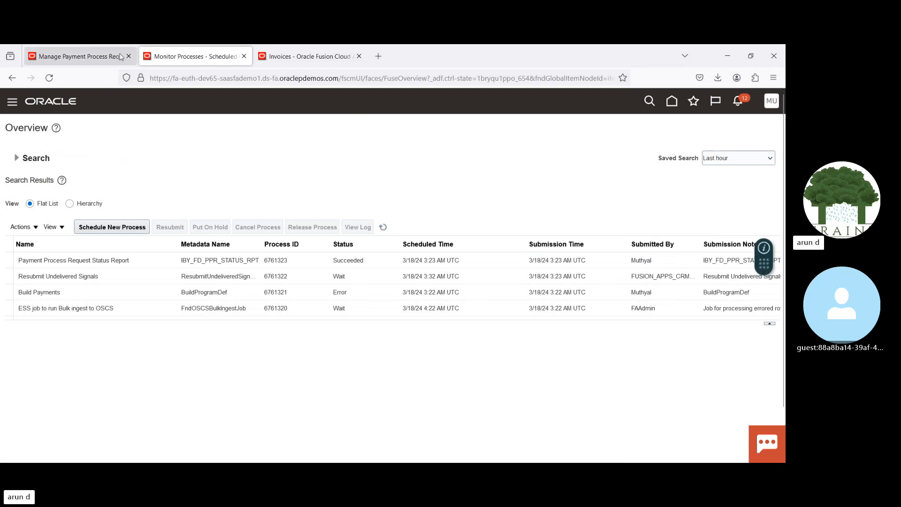
Step: Return to Manage Payment Process Requests and refresh the list to recheck the status of 18032024 V2
left_click(107, 62)
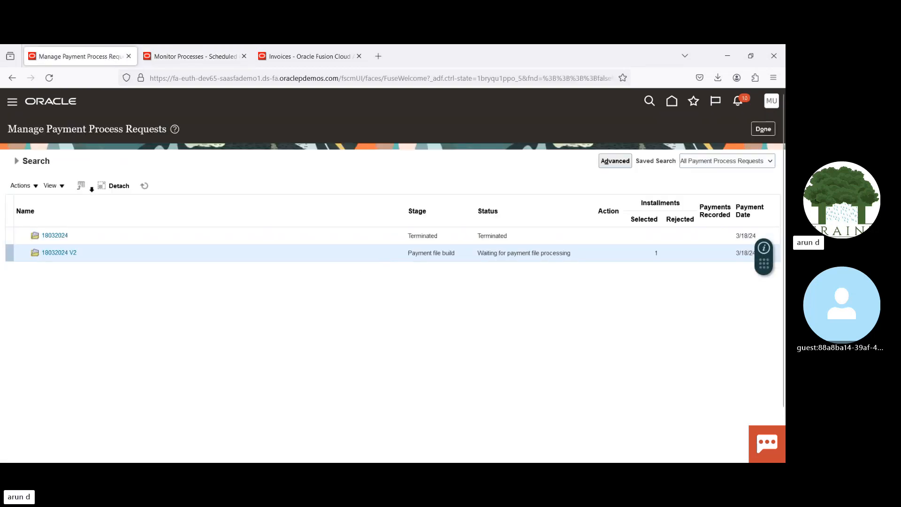
left_click(144, 187)
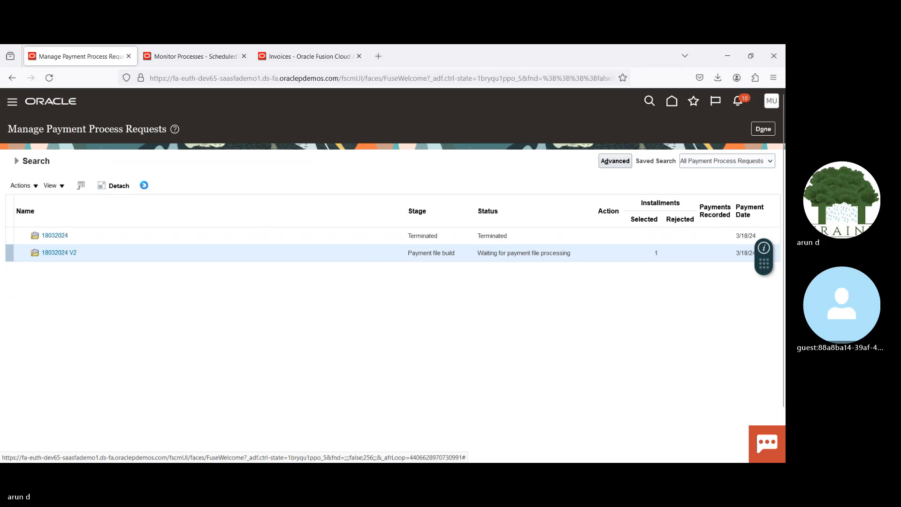
left_click(145, 187)
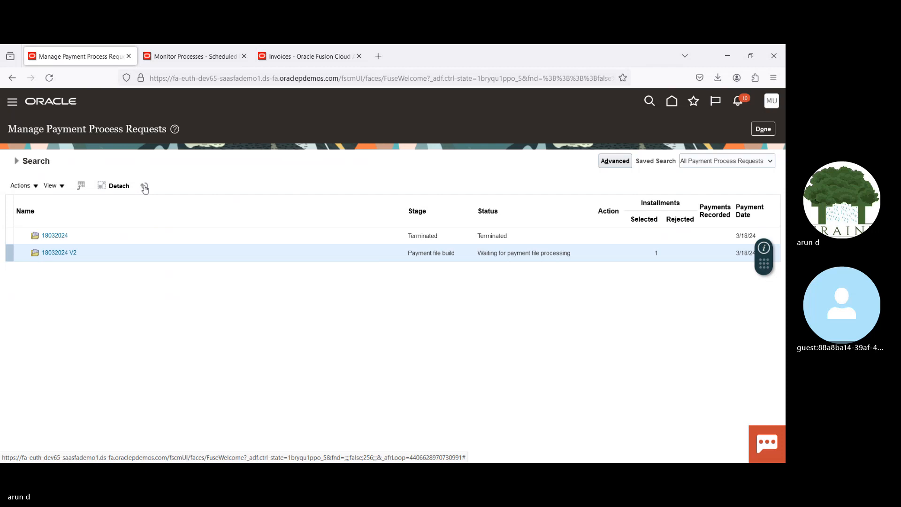
left_click(145, 187)
left_click(144, 188)
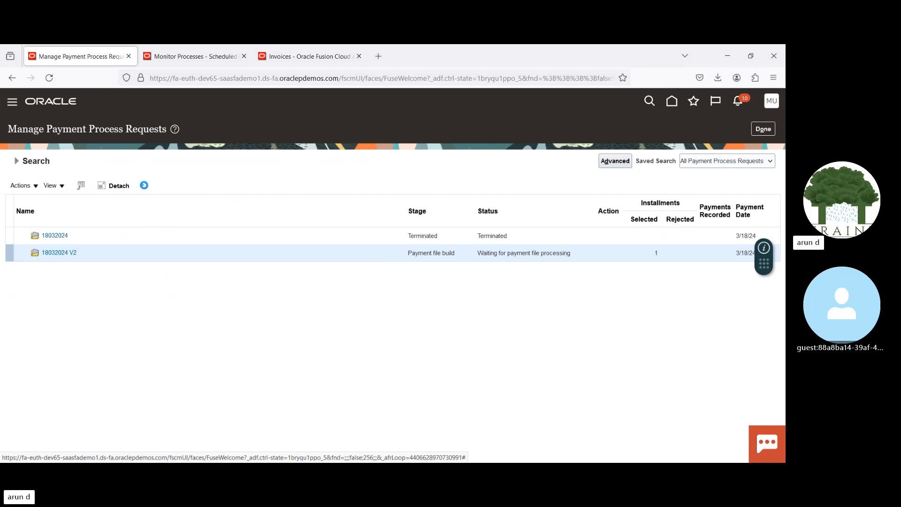
left_click(145, 187)
Step: Refresh the scheduled processes, download and examine the Build Payments log 6761321.log, and close its attachments
left_click(183, 48)
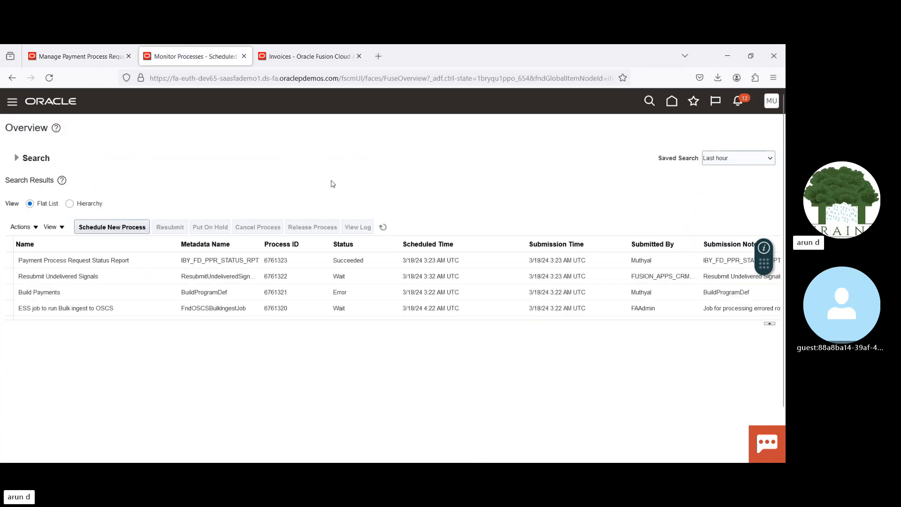
left_click(382, 227)
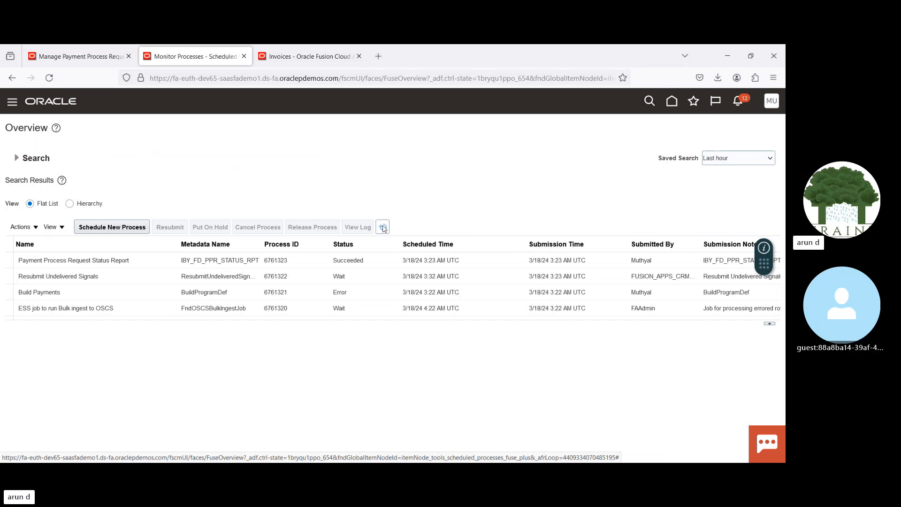
left_click(383, 227)
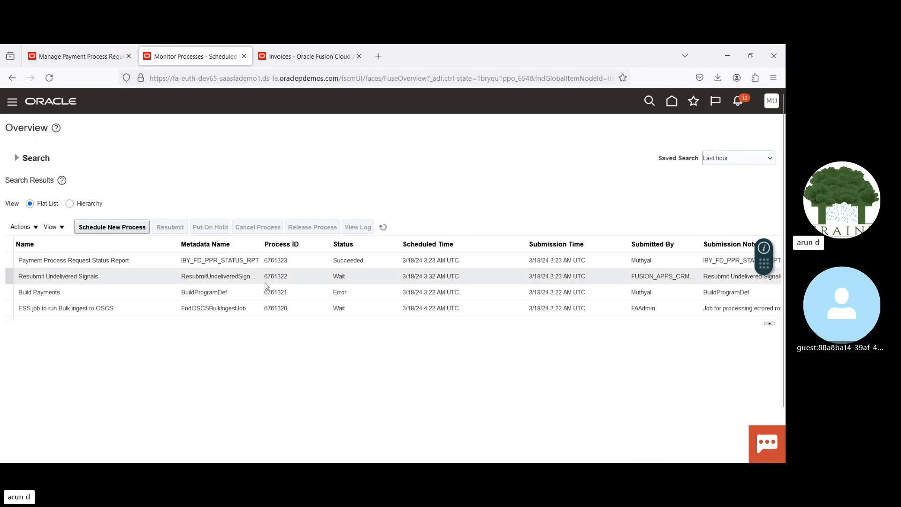
left_click(294, 292)
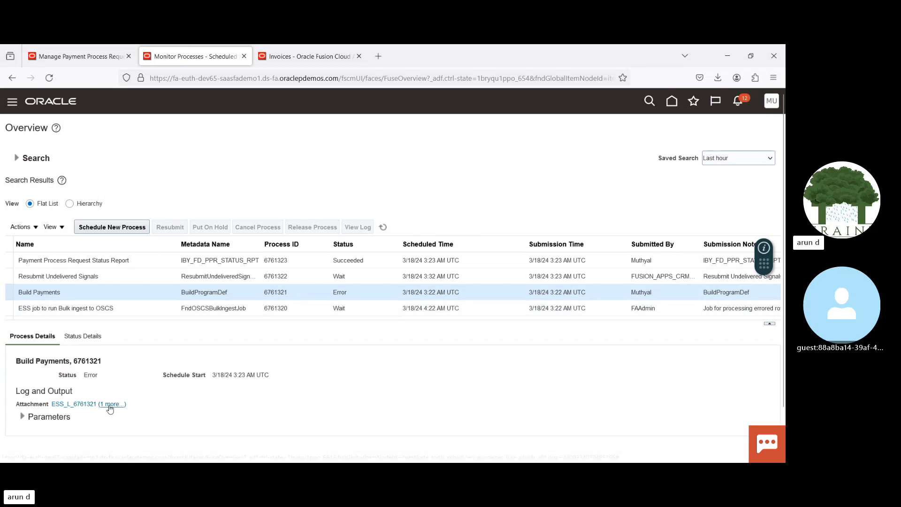
left_click(112, 404)
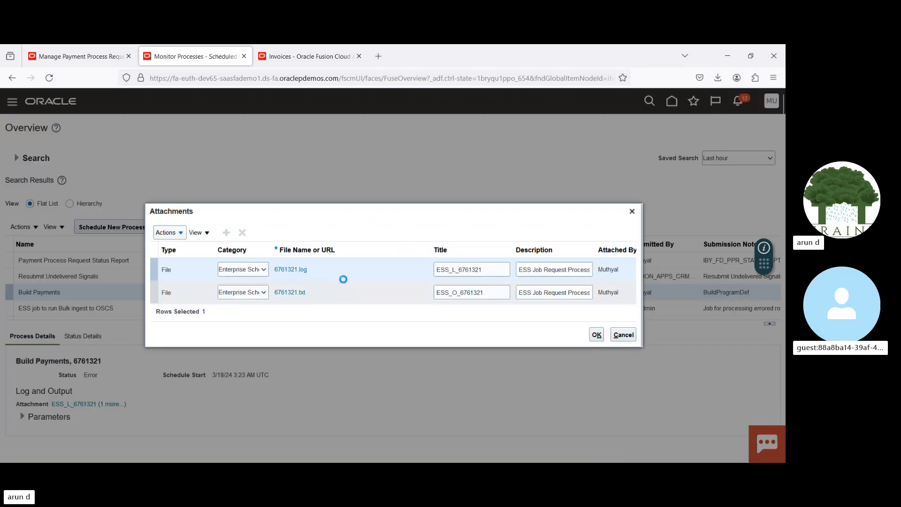
left_click(291, 269)
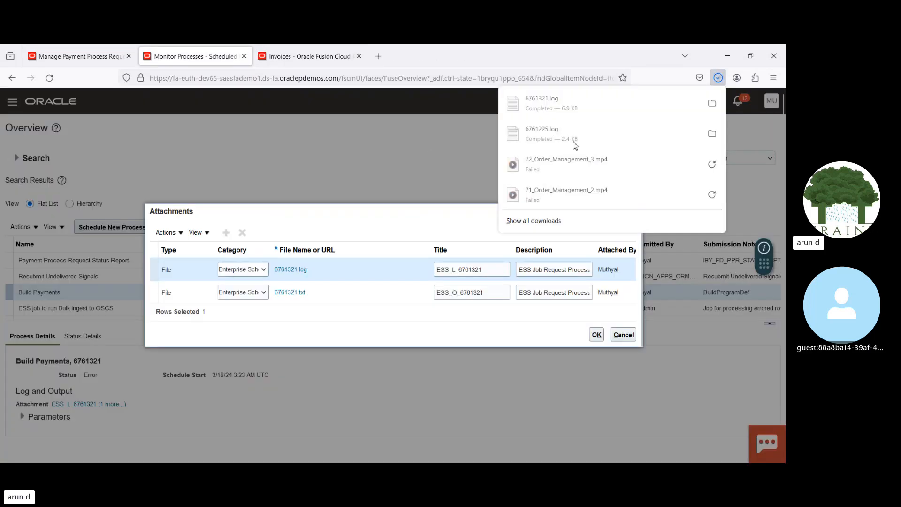
left_click(538, 101)
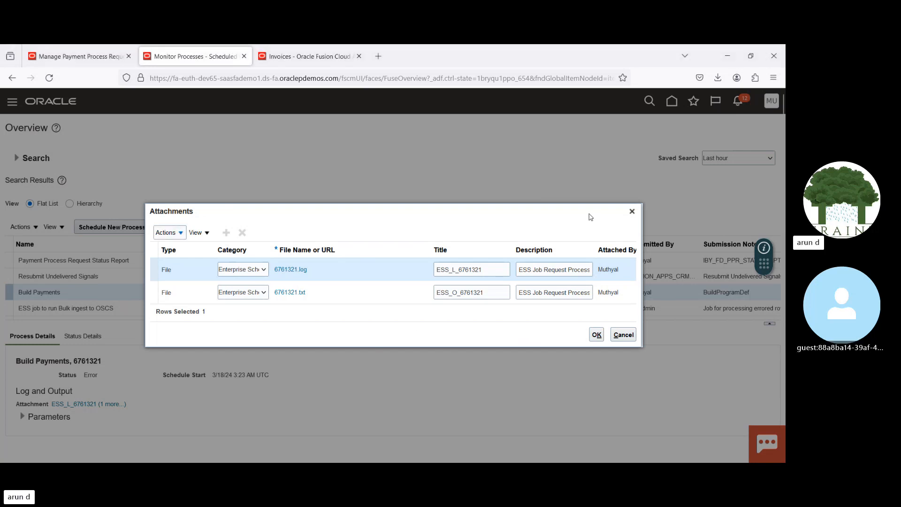
left_click(632, 211)
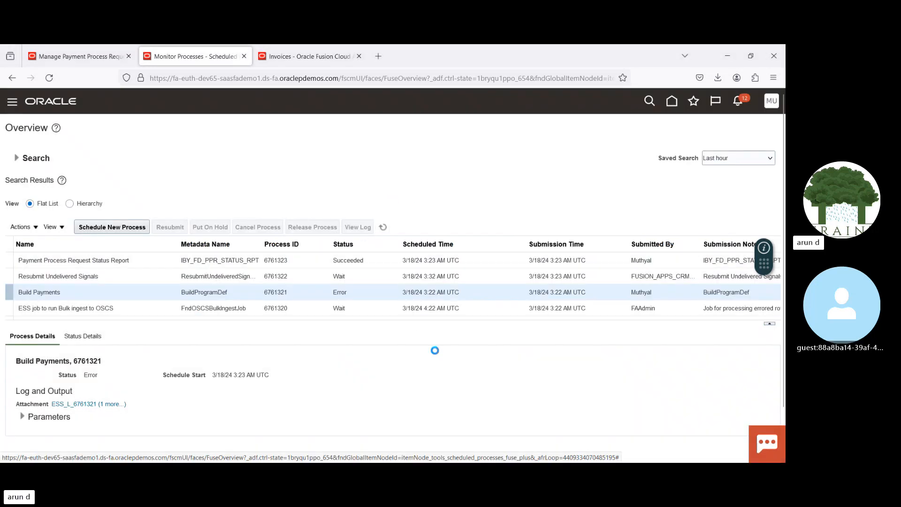
Step: In the browser tab showing invoice 1220, go to Setup and Maintenance and open the Cash Management task Manage Bank Accounts
left_click(306, 58)
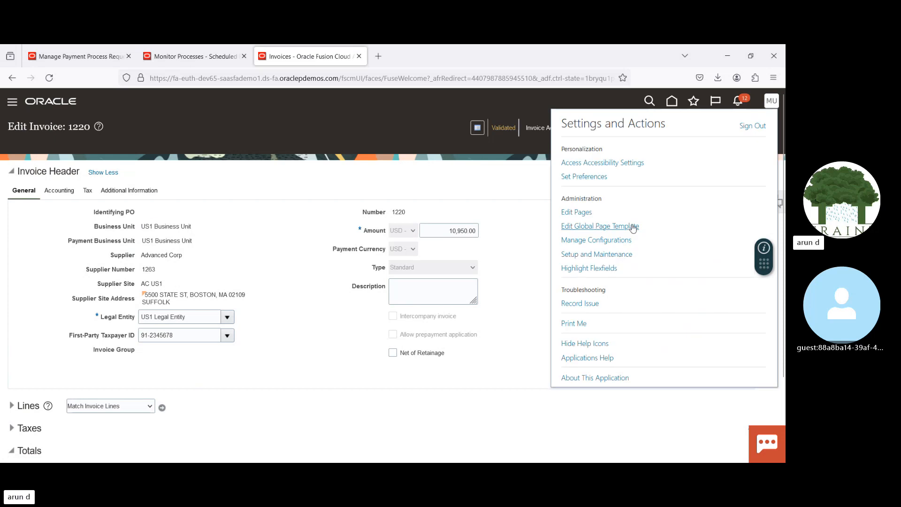
left_click(608, 253)
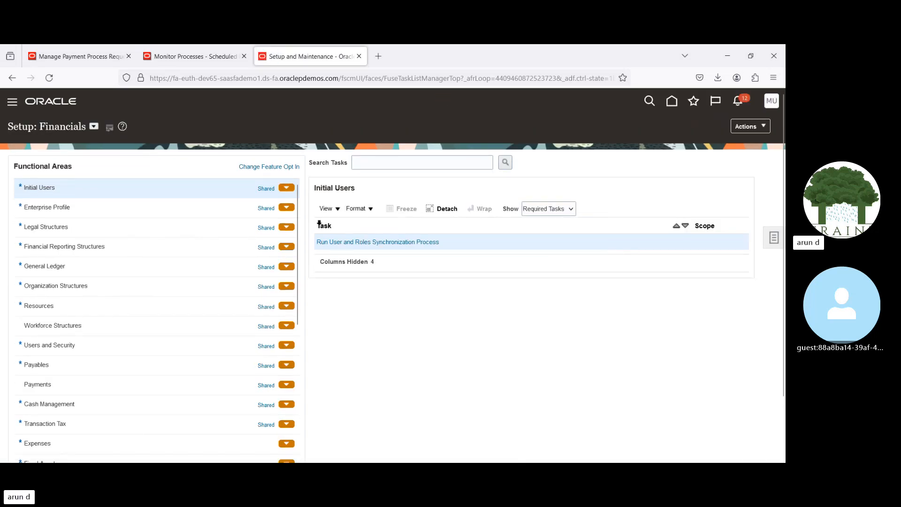
left_click(74, 405)
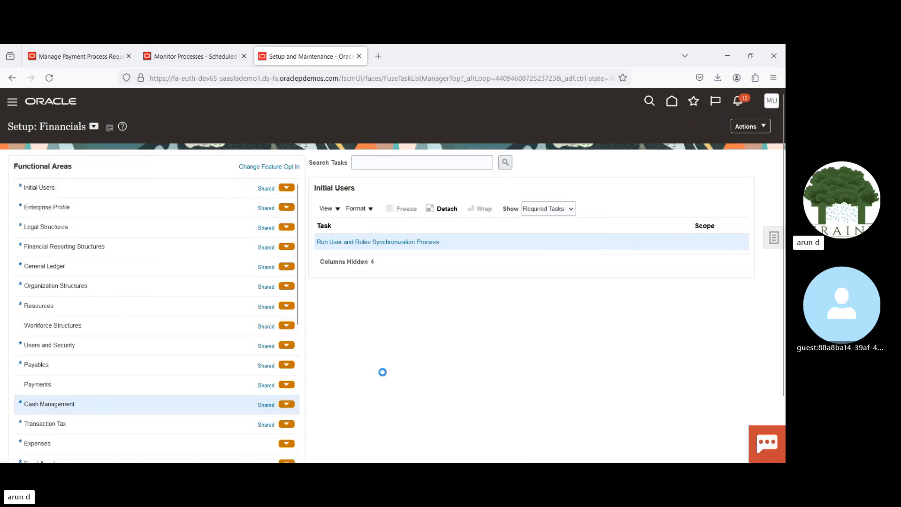
left_click(406, 291)
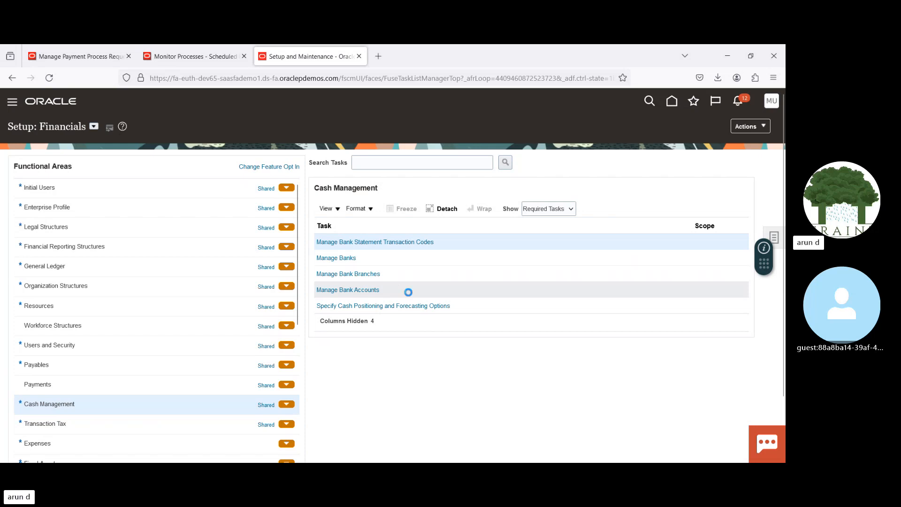
left_click(359, 291)
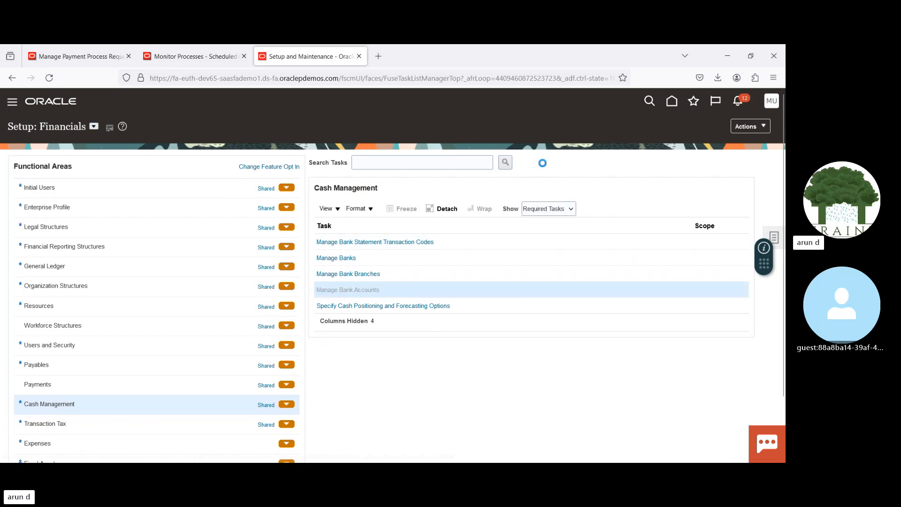
Step: Search the bank accounts by account name Bof and open BofA-2869 for editing
left_click(163, 193)
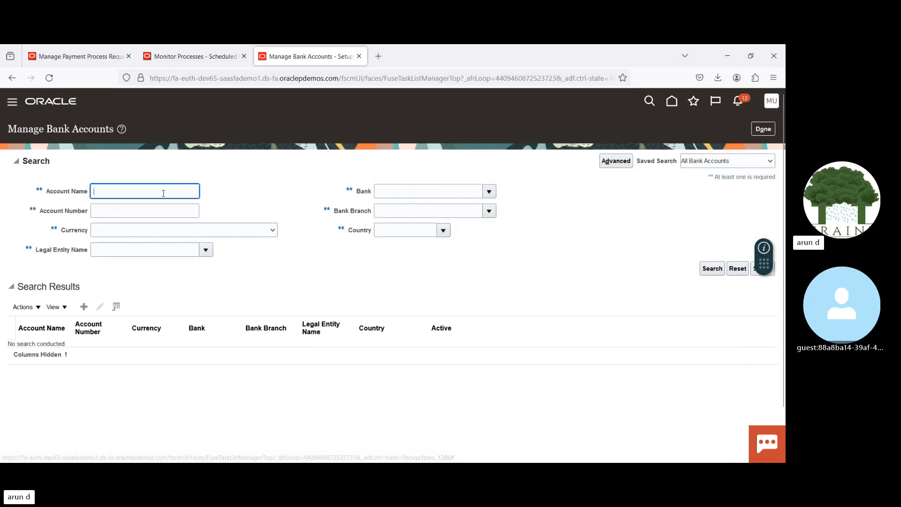
type("Bof")
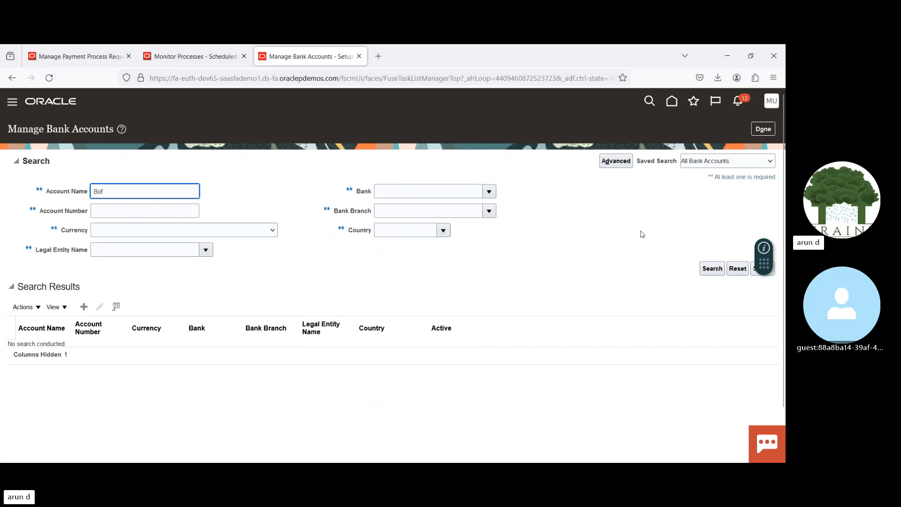
left_click(712, 269)
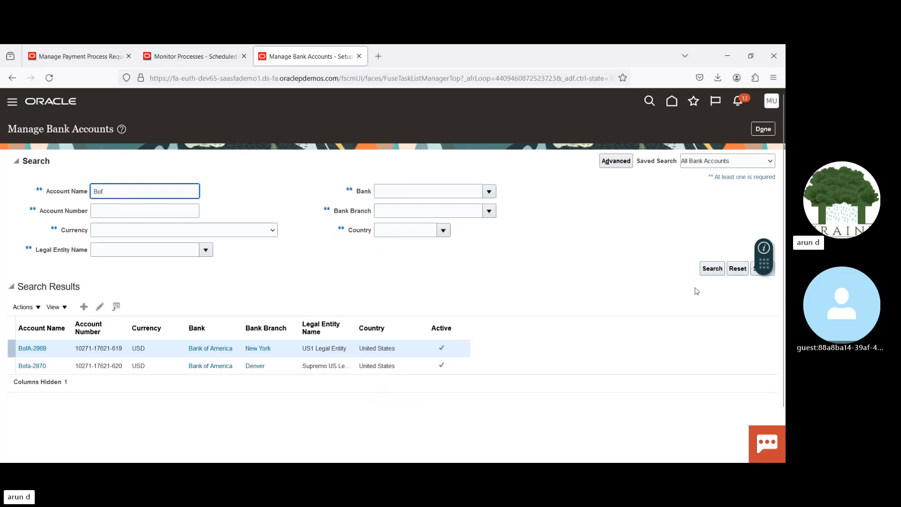
left_click(101, 307)
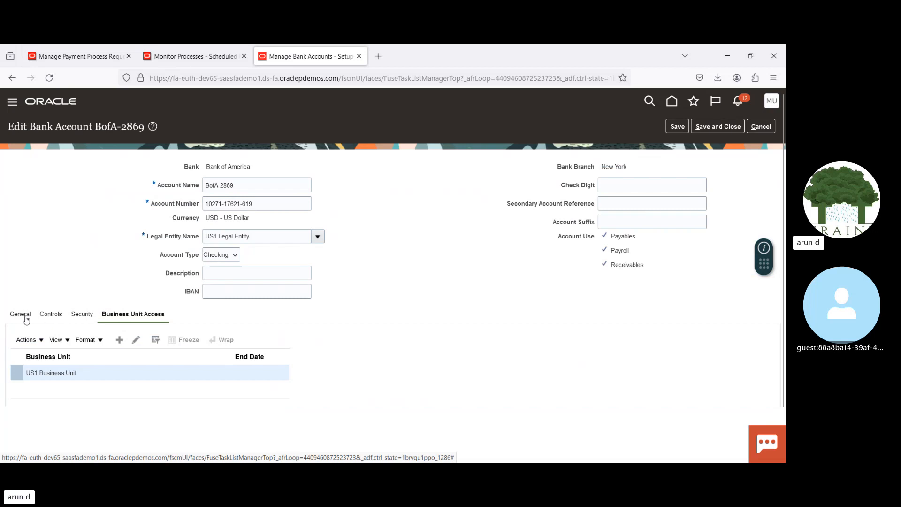
Step: Examine the Check Stock A payment document in the bank account's general details and close it without changes
left_click(20, 315)
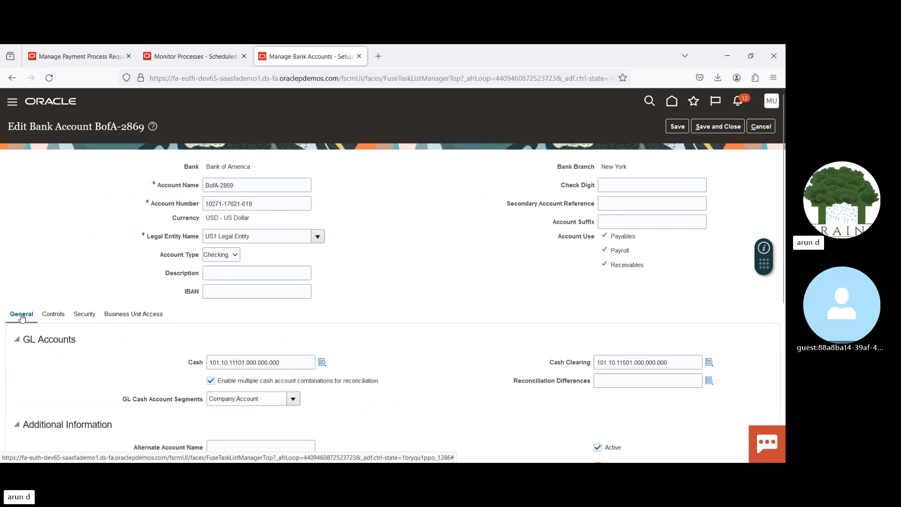
scroll(267, 403, "down", 5)
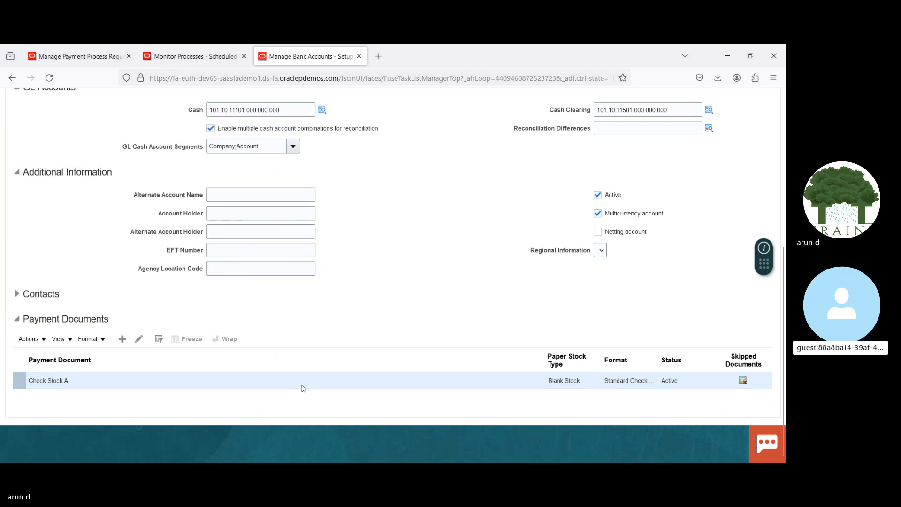
left_click(139, 340)
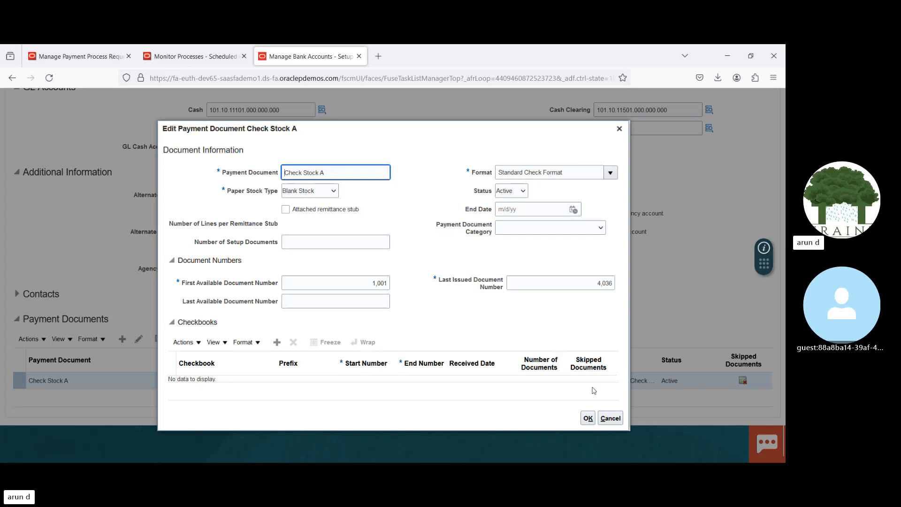
left_click(609, 418)
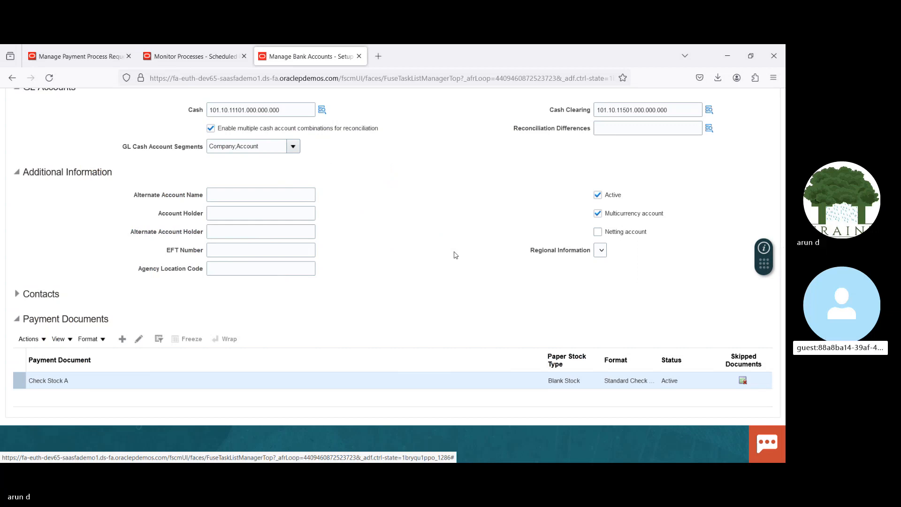
left_click(140, 339)
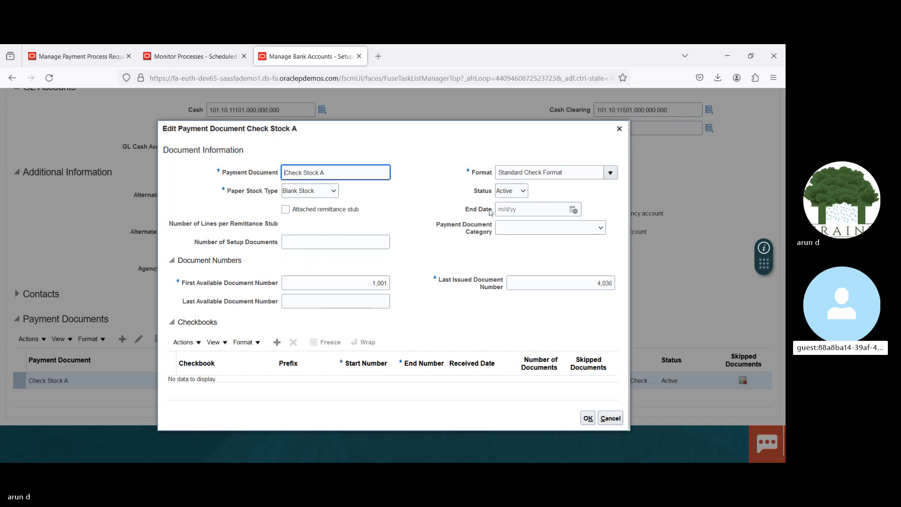
left_click(620, 129)
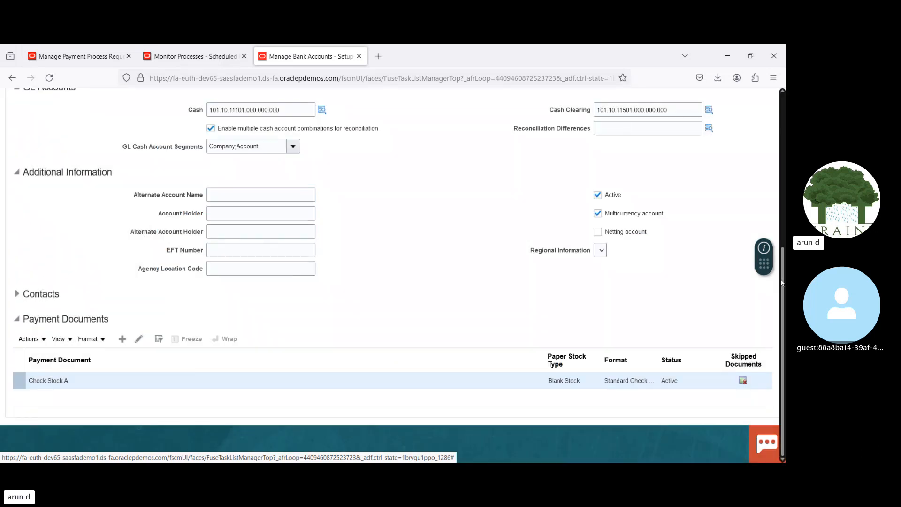
Step: Open the account's US1 Business Unit access for editing and add a payment document category row
left_click_drag(779, 271, 778, 194)
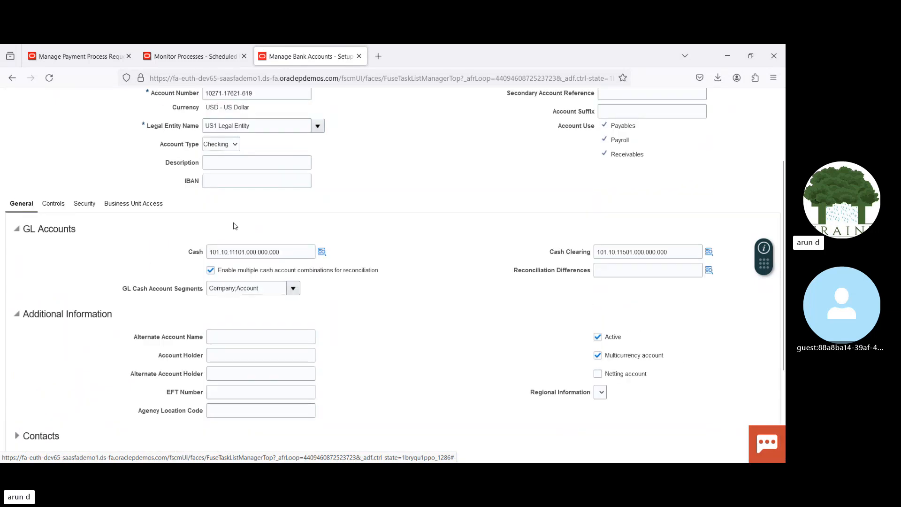
left_click(136, 203)
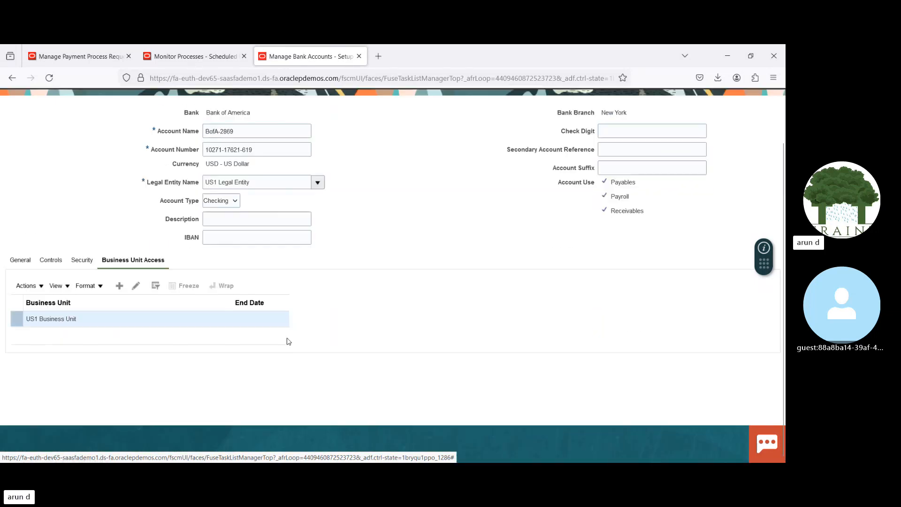
left_click(136, 287)
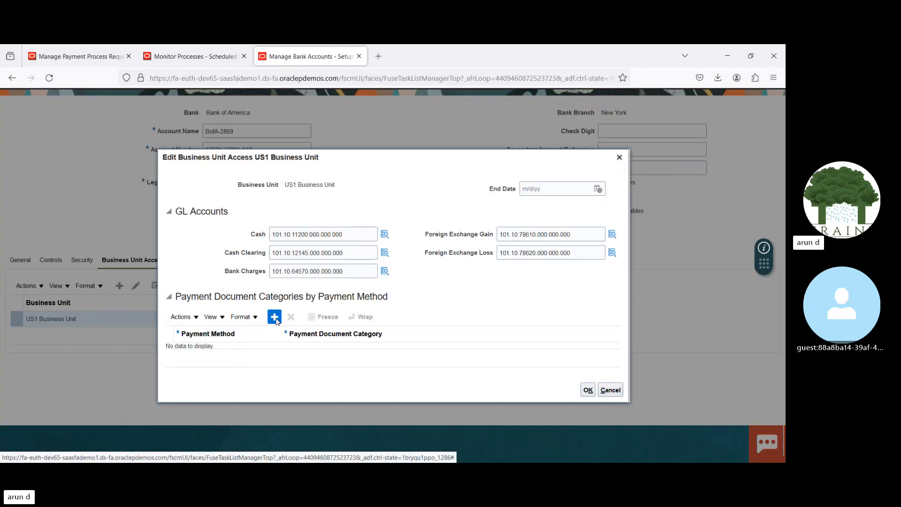
left_click(275, 318)
Step: Set the new row to payment method Electronic with category Electronic Payments, and save and close the bank account
left_click(233, 344)
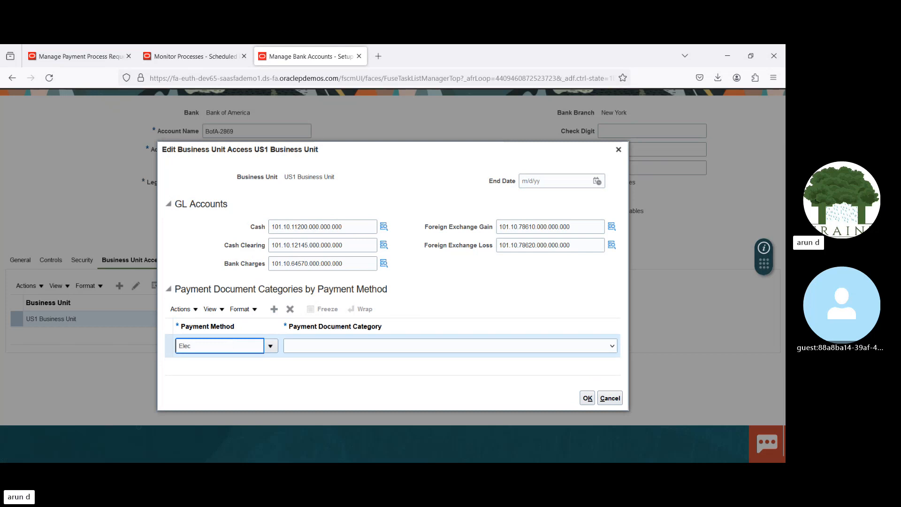
type("Elec")
key("Tab")
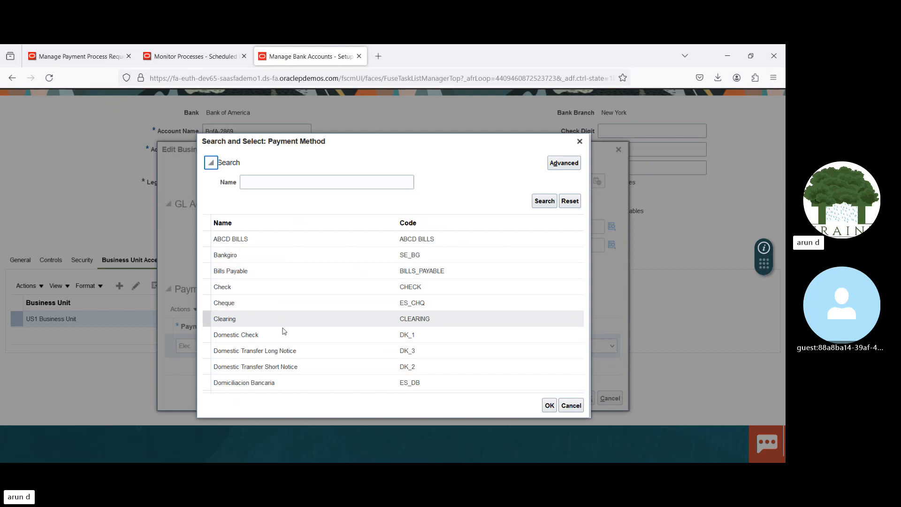
left_click(290, 183)
type("Elec")
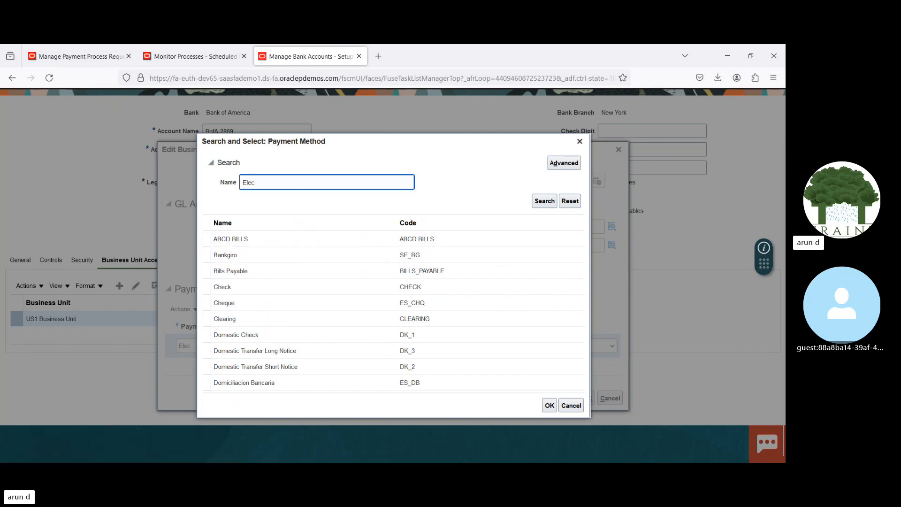
key("Return")
double_click(329, 302)
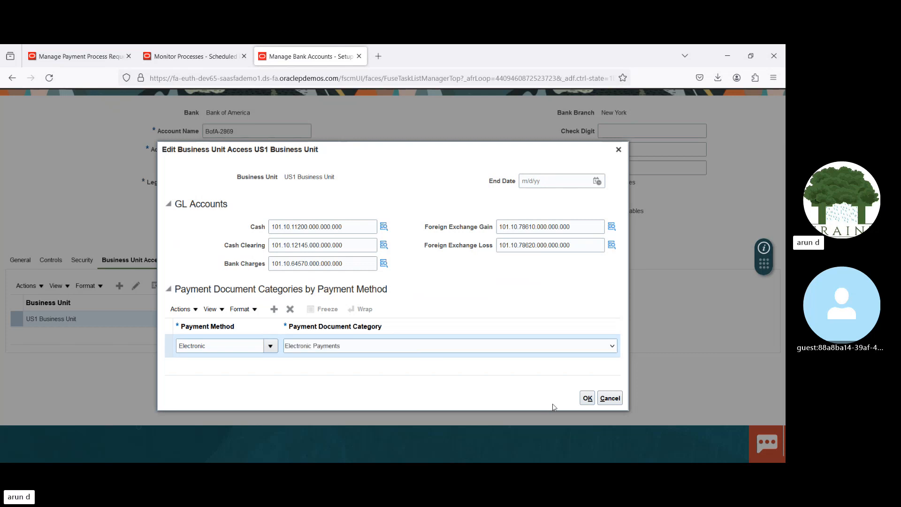
left_click(589, 398)
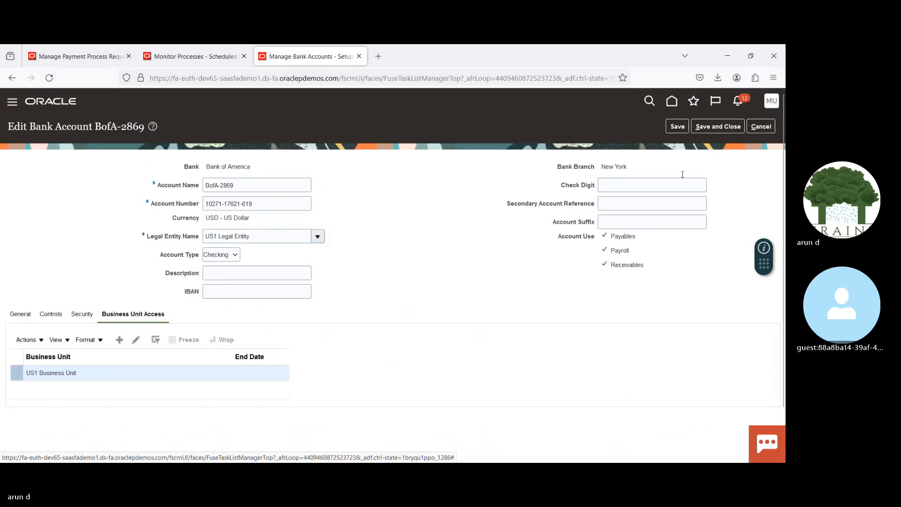
left_click(718, 126)
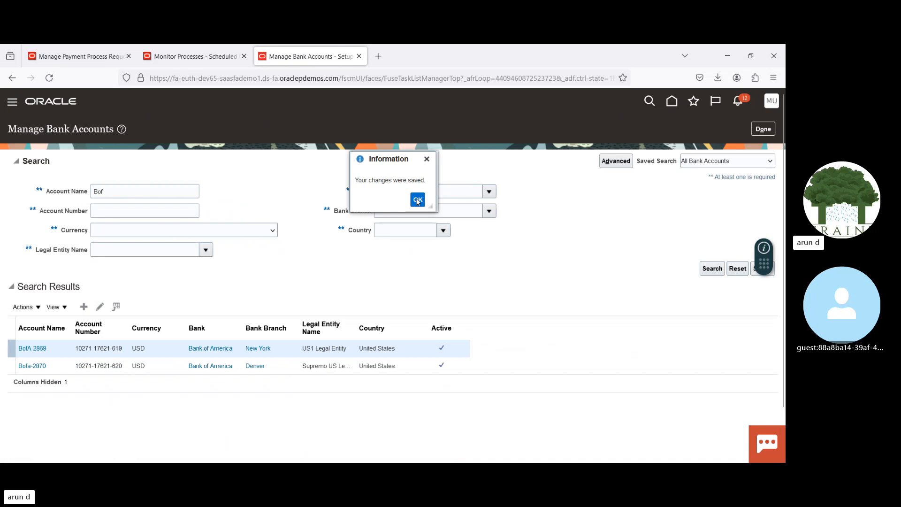
left_click(417, 200)
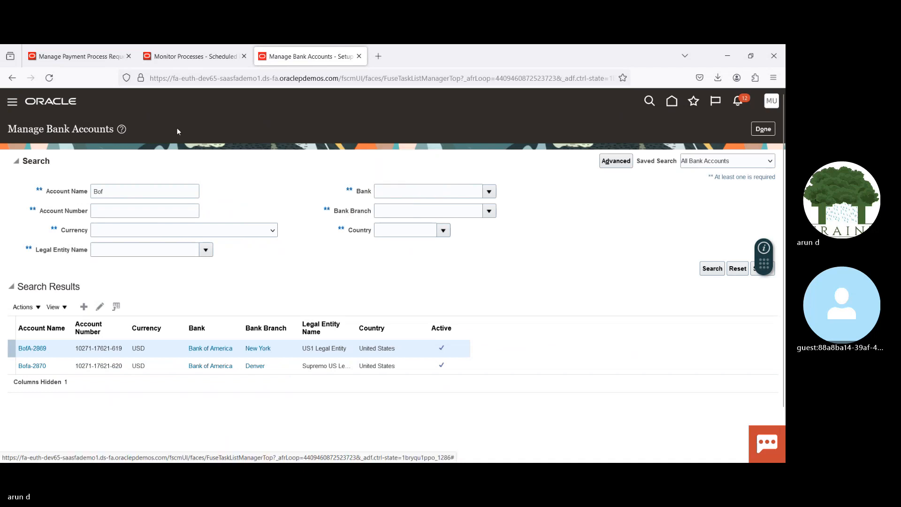
Step: Return to Manage Payment Process Requests and check which actions are available for 18032024 V2
left_click(73, 57)
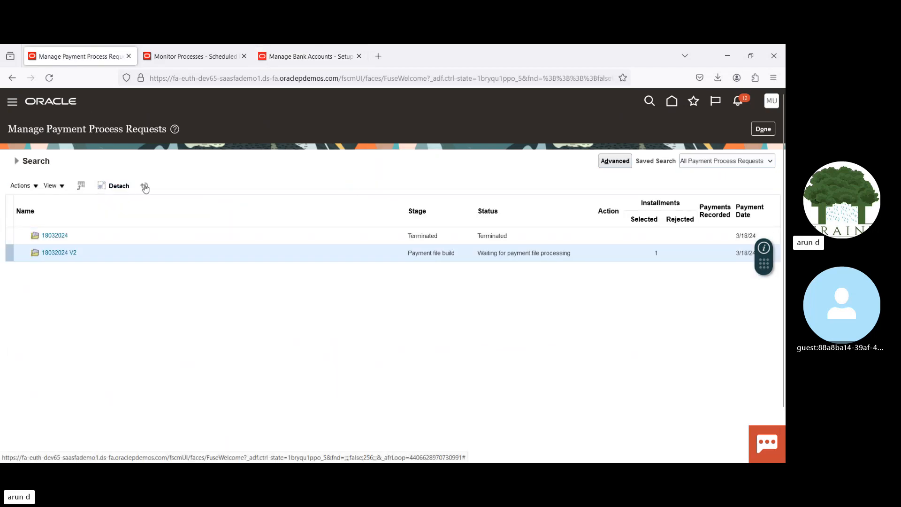
left_click(33, 187)
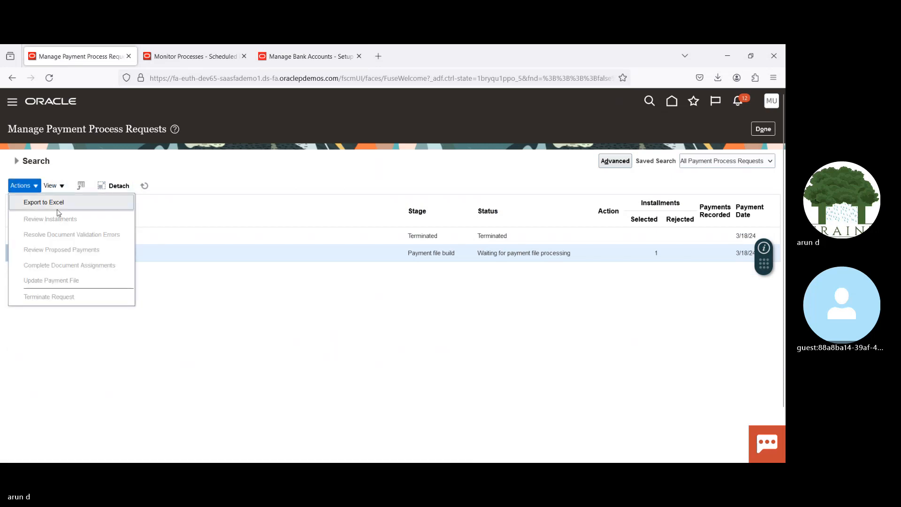
left_click(293, 371)
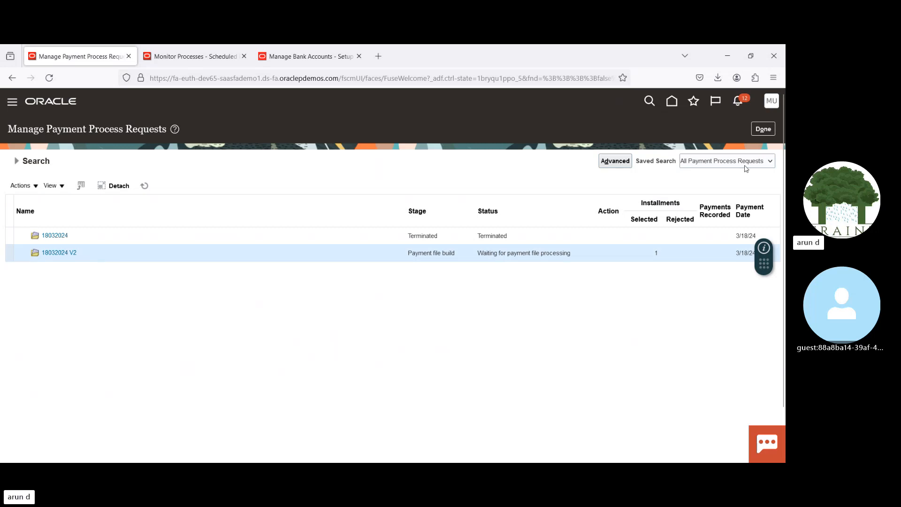
Step: Leave the request list and start a new payment process request named 18032024 V3
left_click(767, 128)
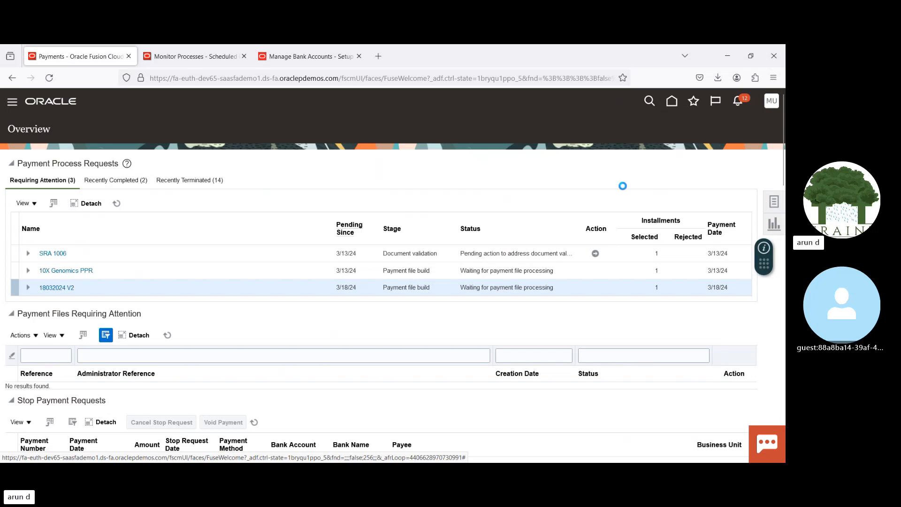
left_click(773, 201)
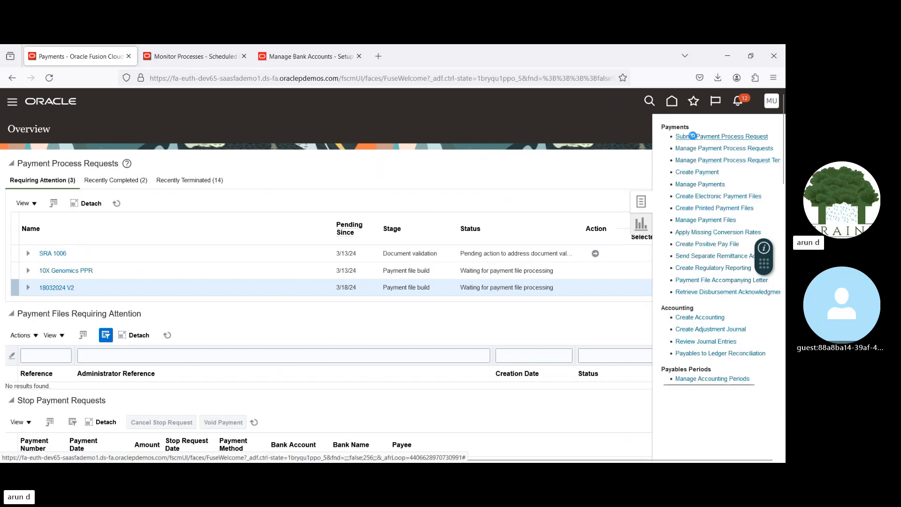
left_click(692, 136)
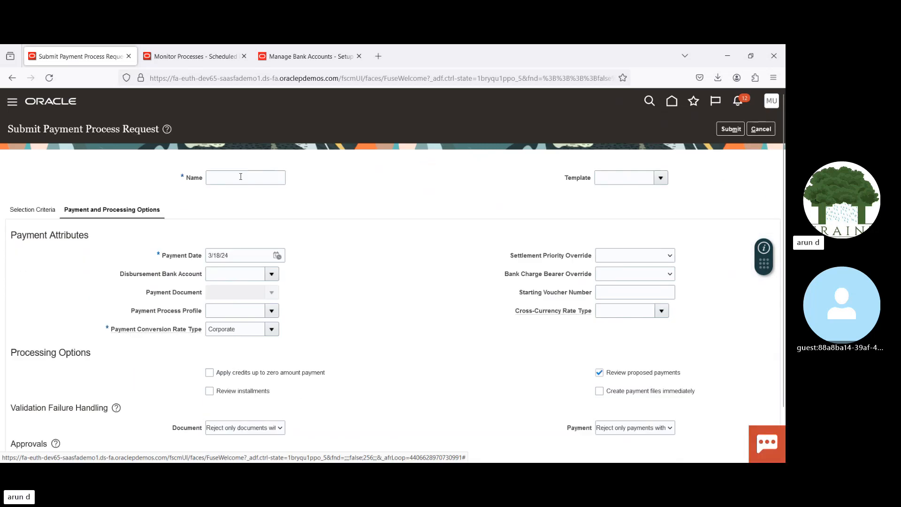
left_click(240, 177)
type("18032024")
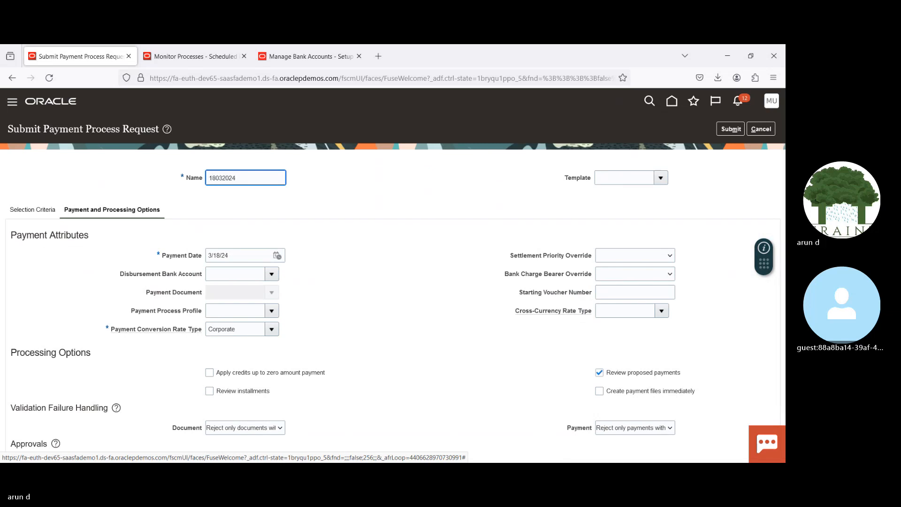
type(" V3")
key("Tab")
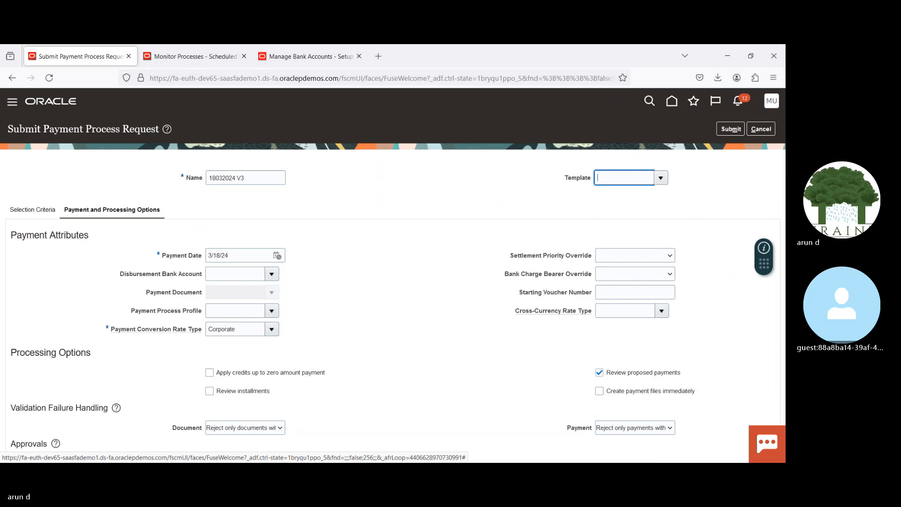
Step: In the request's selection criteria, set the payment method to Electronic and the supplier to Advanced Corp
left_click(25, 212)
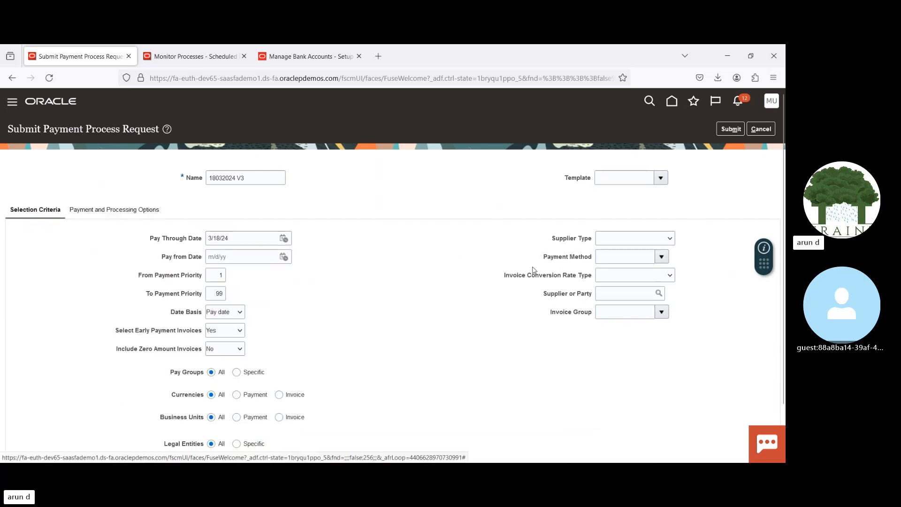
left_click(618, 256)
type("Elec")
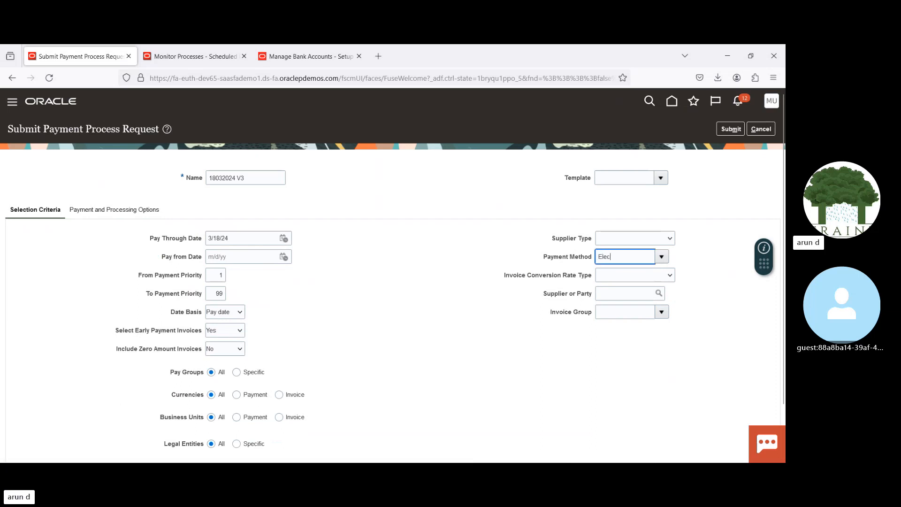
key("Tab")
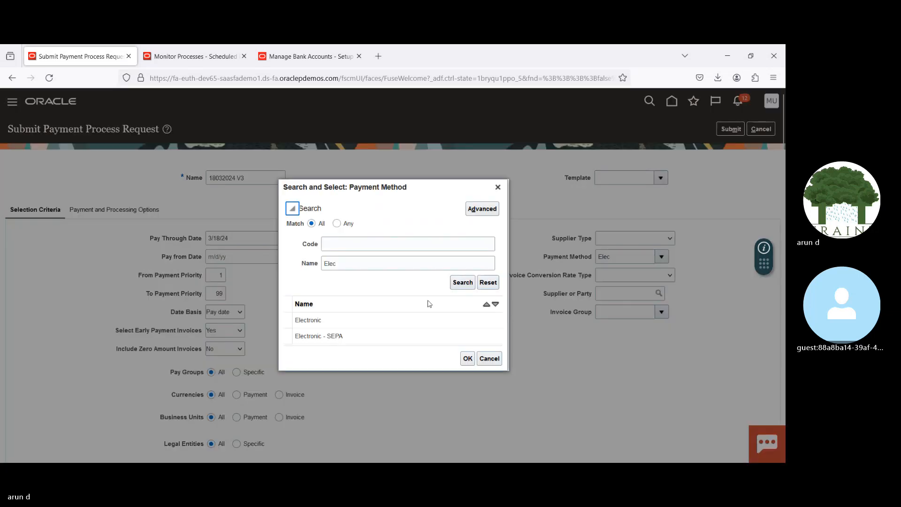
left_click(381, 321)
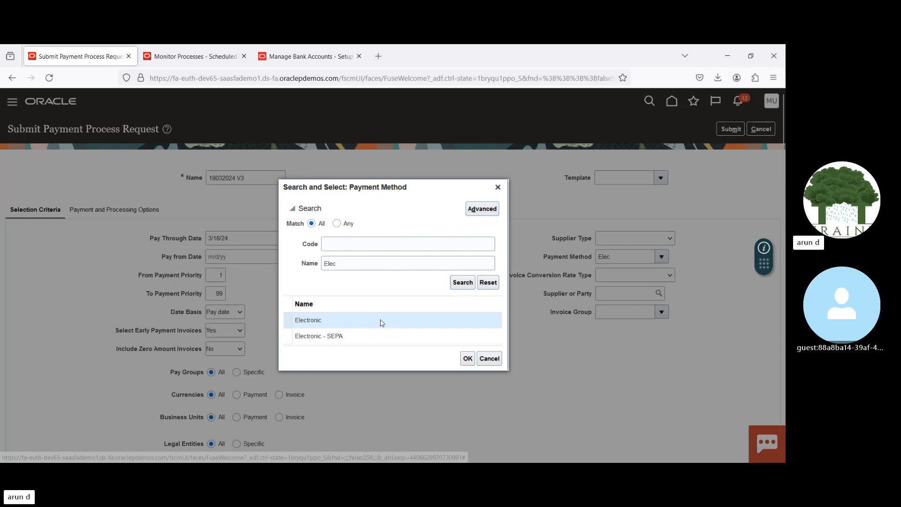
left_click(467, 358)
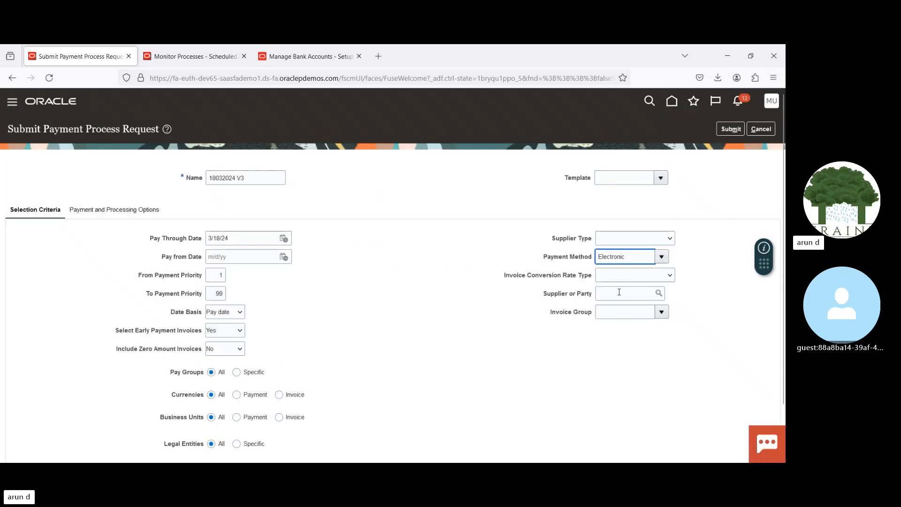
left_click(619, 292)
type("Advanced Co")
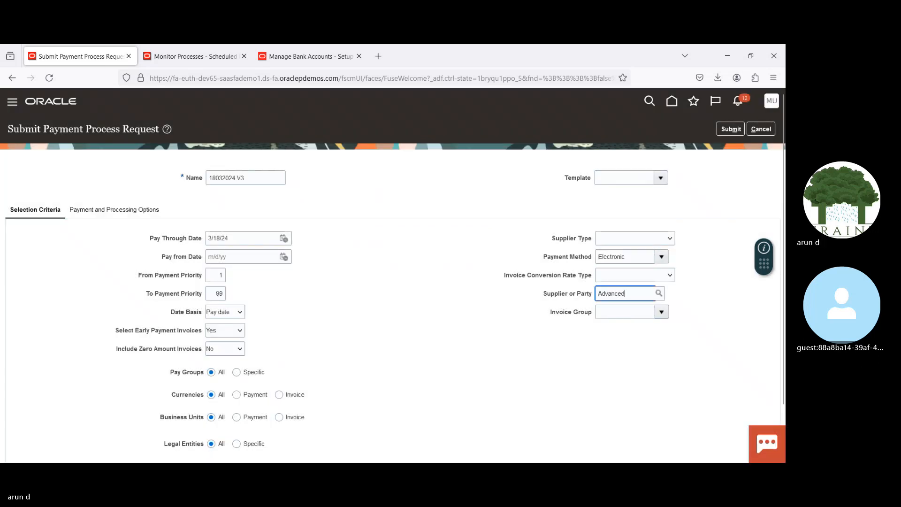
key("Tab")
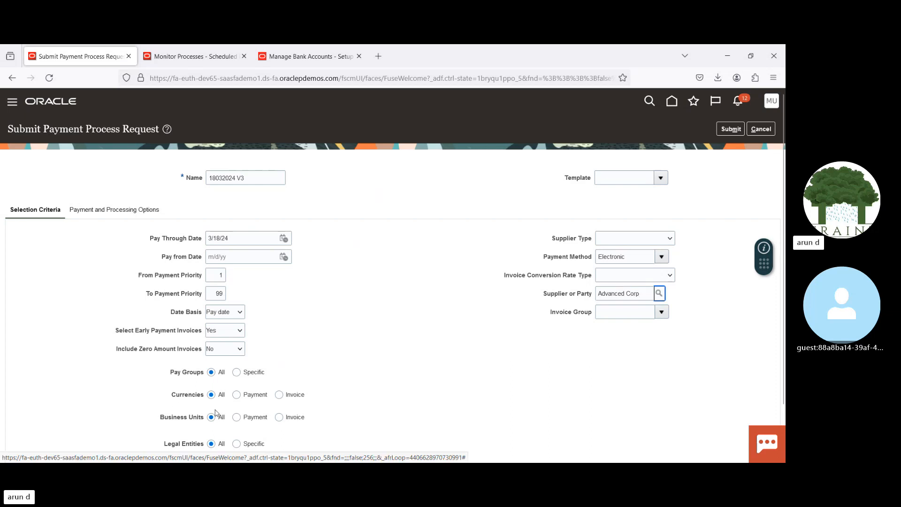
Step: Restrict the request's selection criteria by invoice business unit, adding US1 Business Unit
left_click(277, 417)
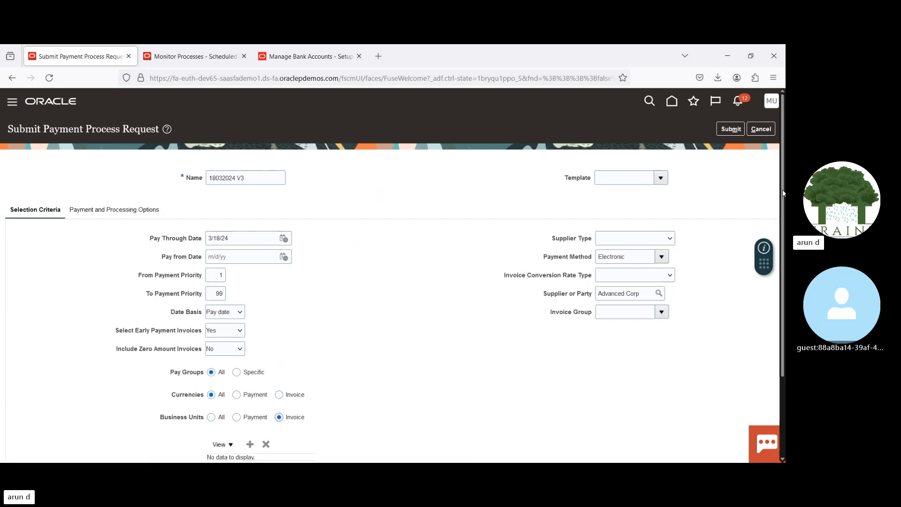
scroll(783, 193, "down", 3)
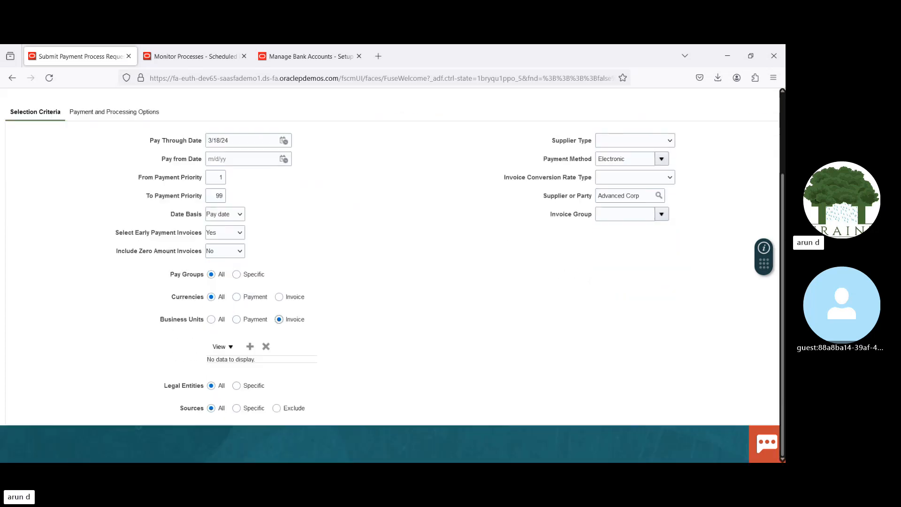
left_click(250, 347)
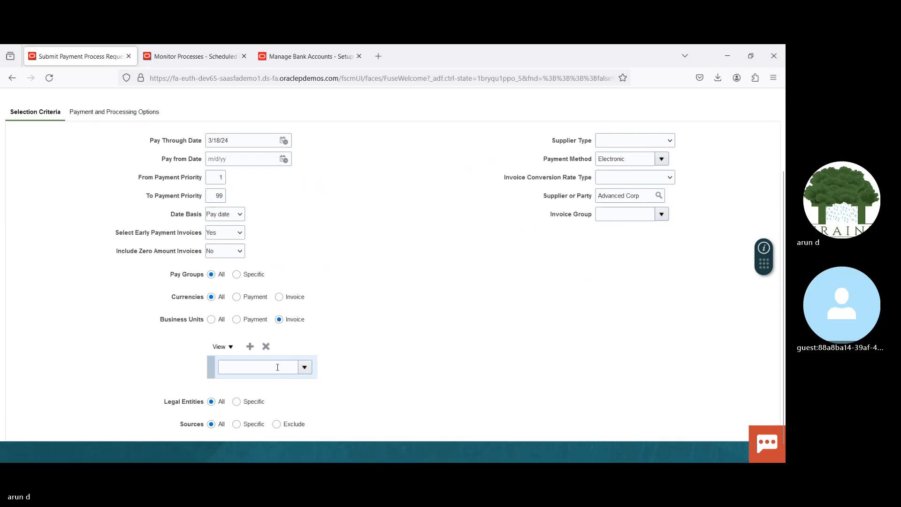
left_click(277, 366)
type("US")
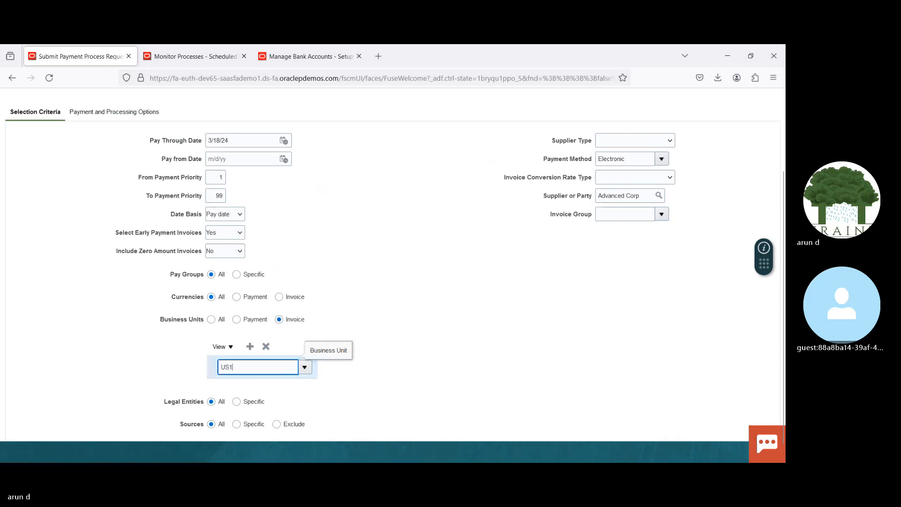
type("1")
left_click(251, 385)
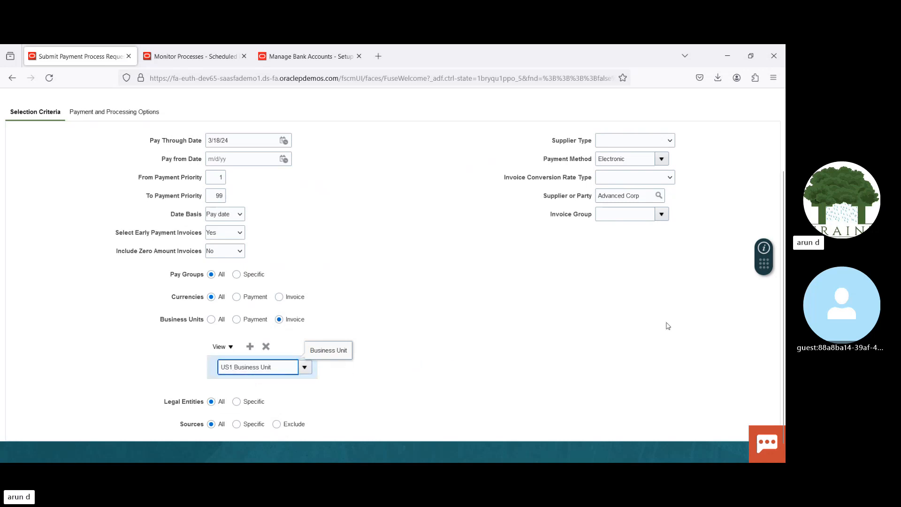
scroll(333, 210, "up", 3)
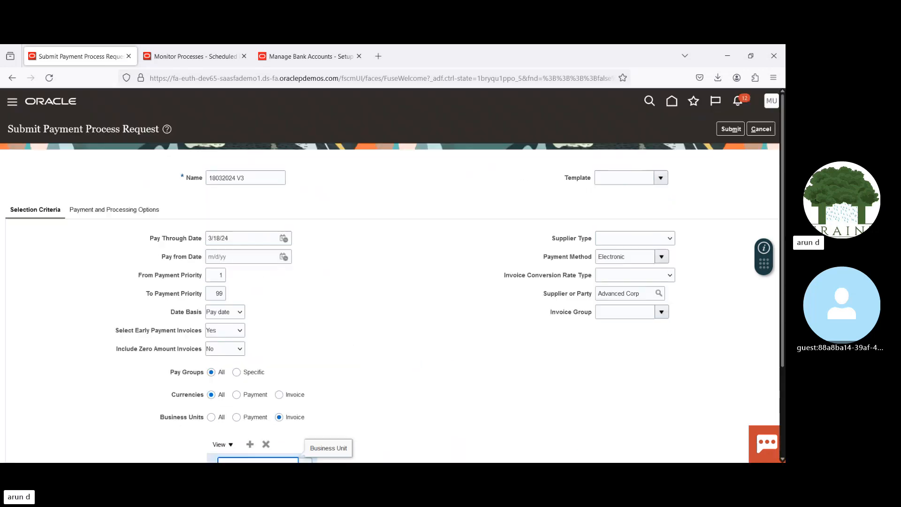
Step: In the payment and processing options, choose disbursement bank account BofA-2869, payment document Check Stock A and payment process profile ADIDAS PPP
left_click(114, 210)
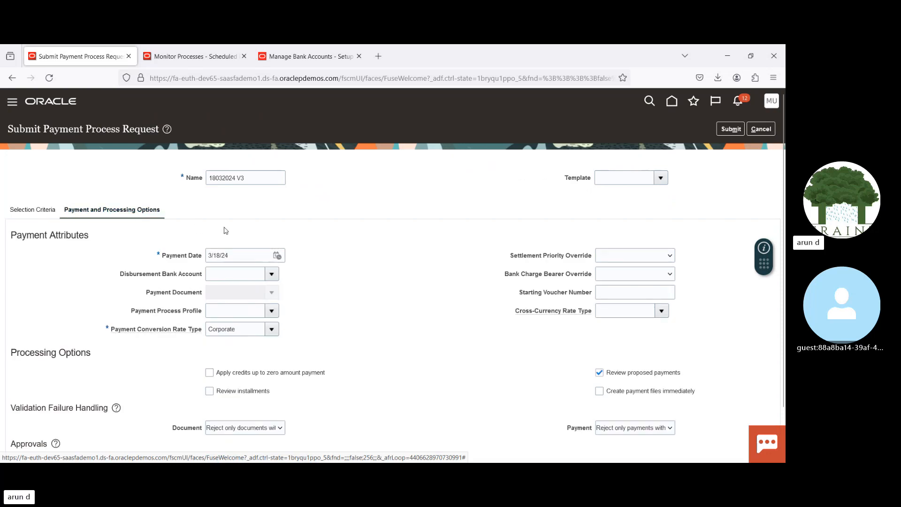
left_click(272, 275)
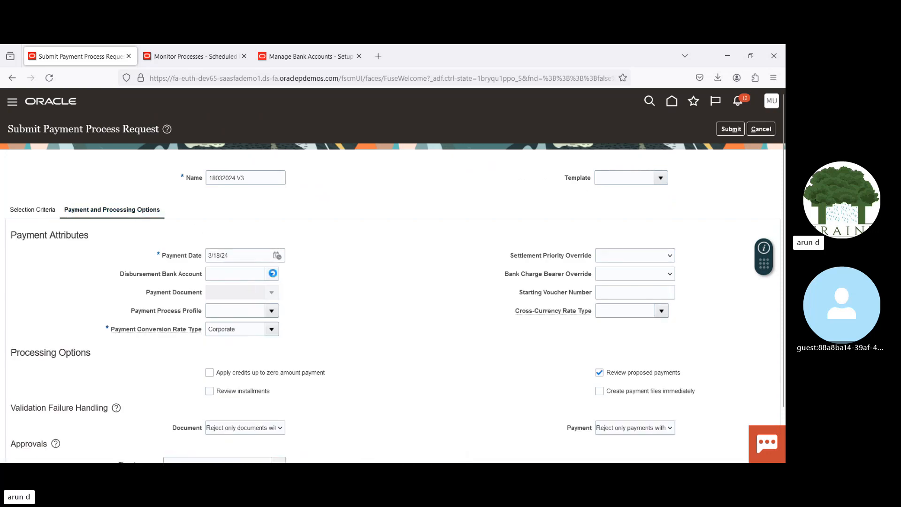
left_click(247, 306)
left_click(272, 292)
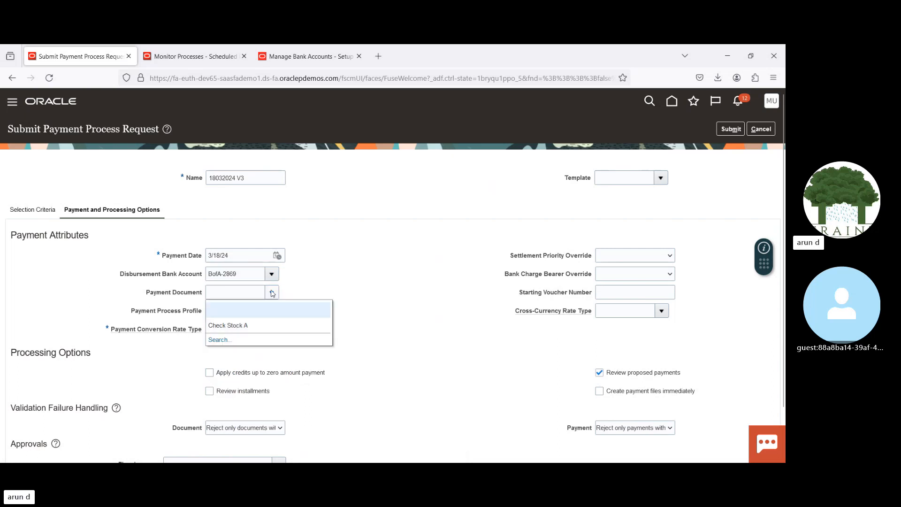
left_click(246, 326)
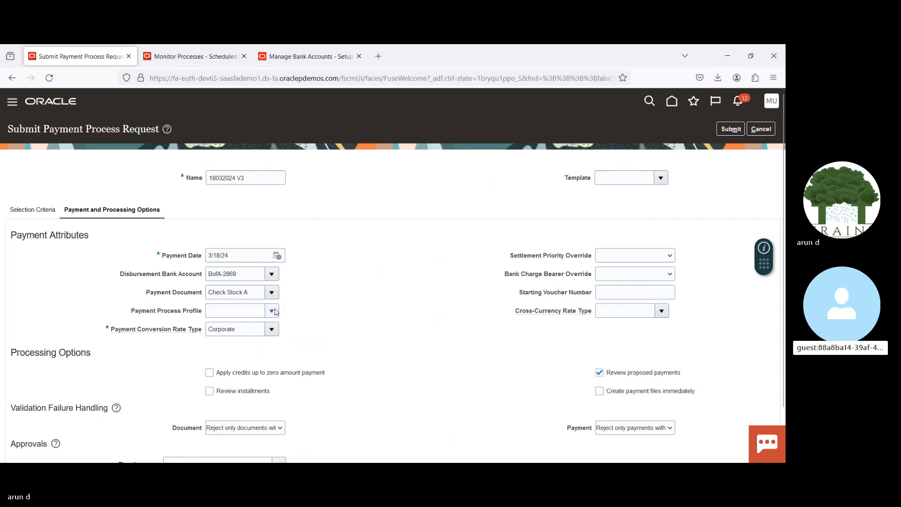
left_click(272, 310)
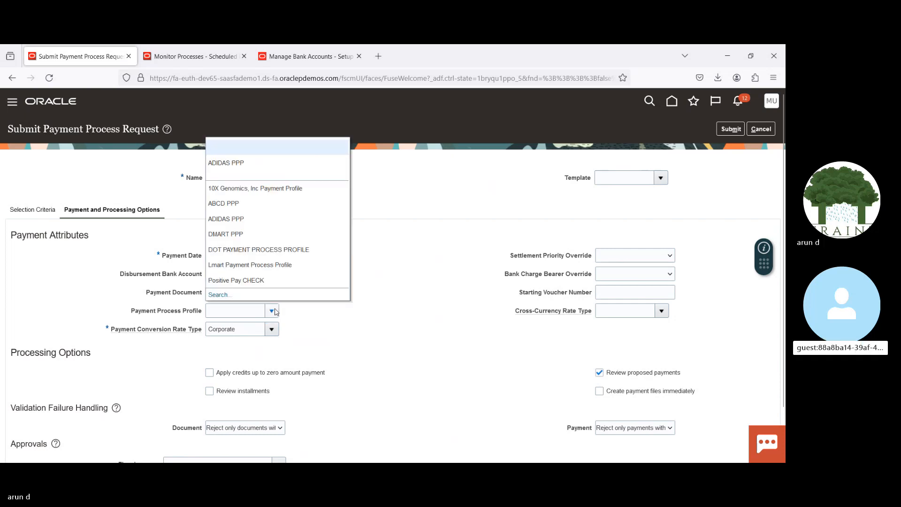
left_click(229, 163)
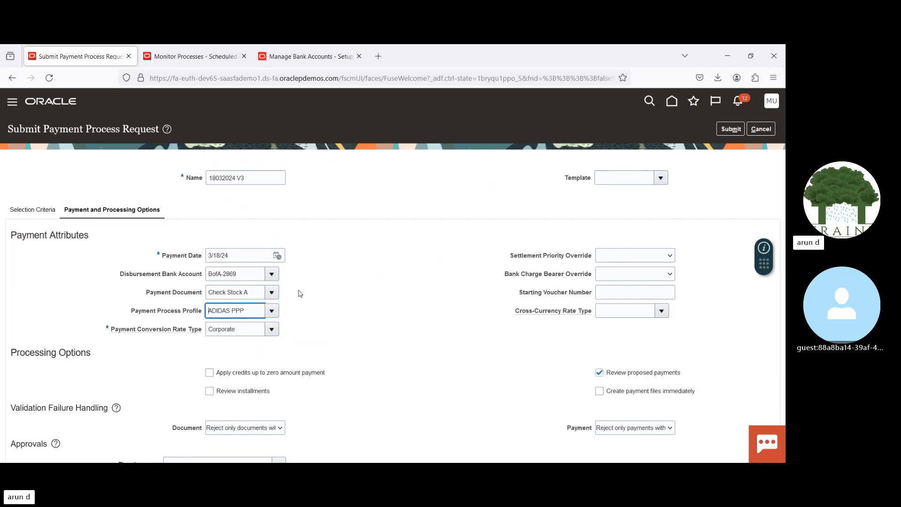
Step: Check the payment documents set up for bank account BofA-2869, and return to the payment process request
left_click(291, 57)
left_click(97, 310)
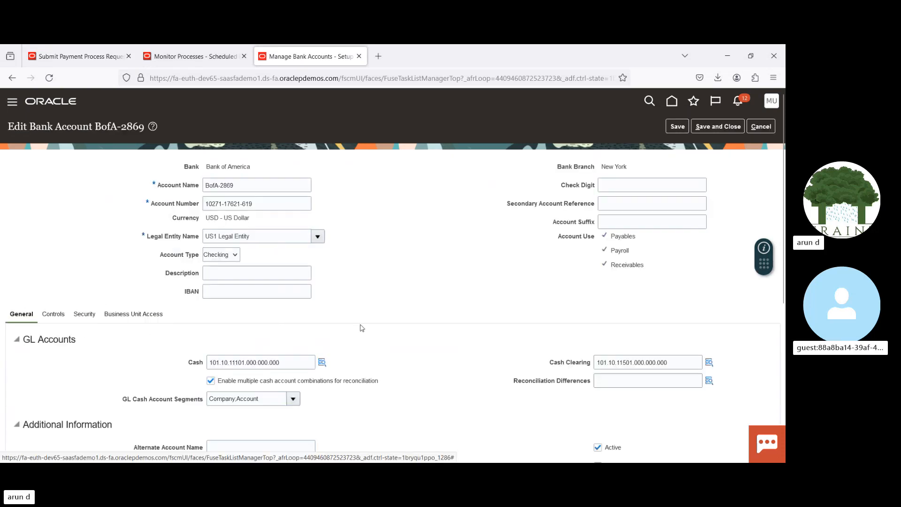
scroll(714, 249, "down", 4)
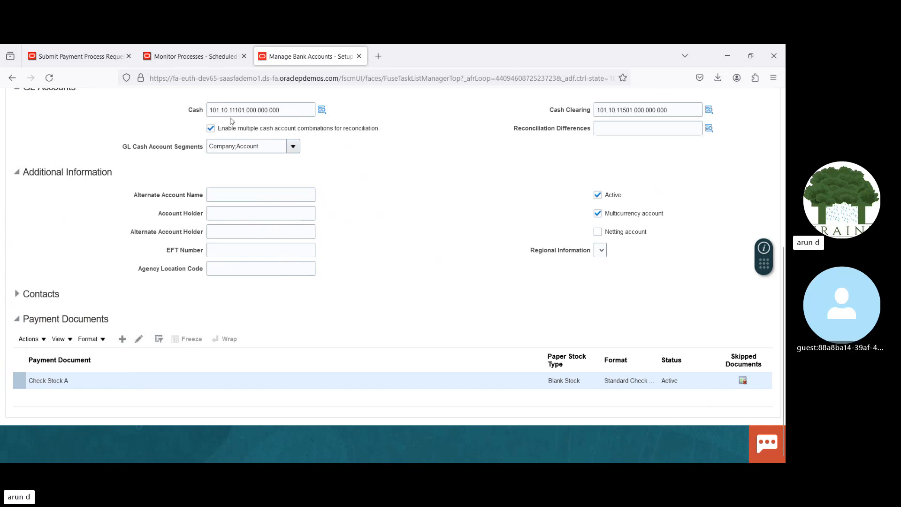
left_click(87, 55)
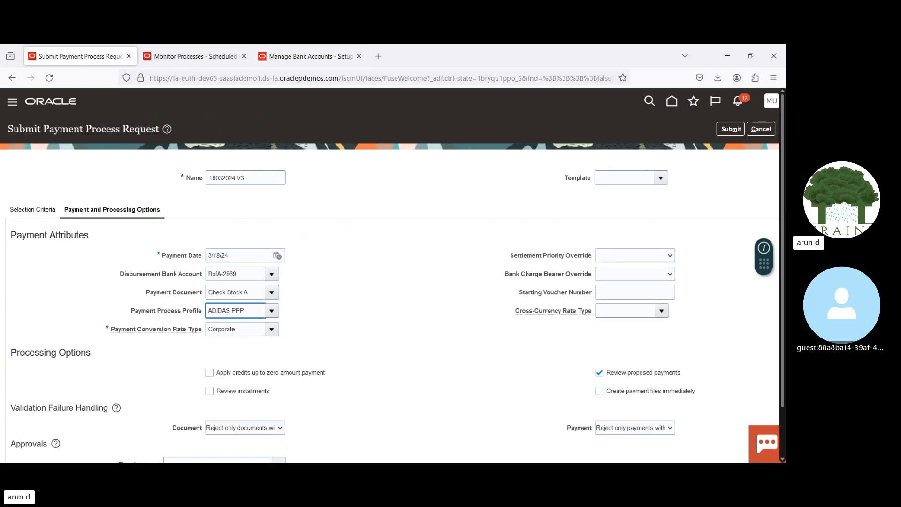
Step: Enable reviewing installments and creating payment files immediately in the request's processing options
scroll(784, 214, "down", 2)
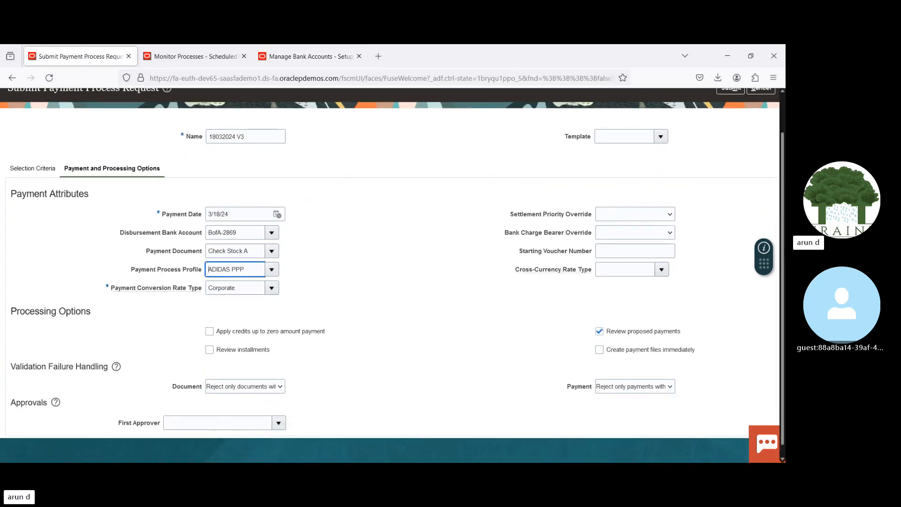
left_click(449, 327)
left_click(209, 350)
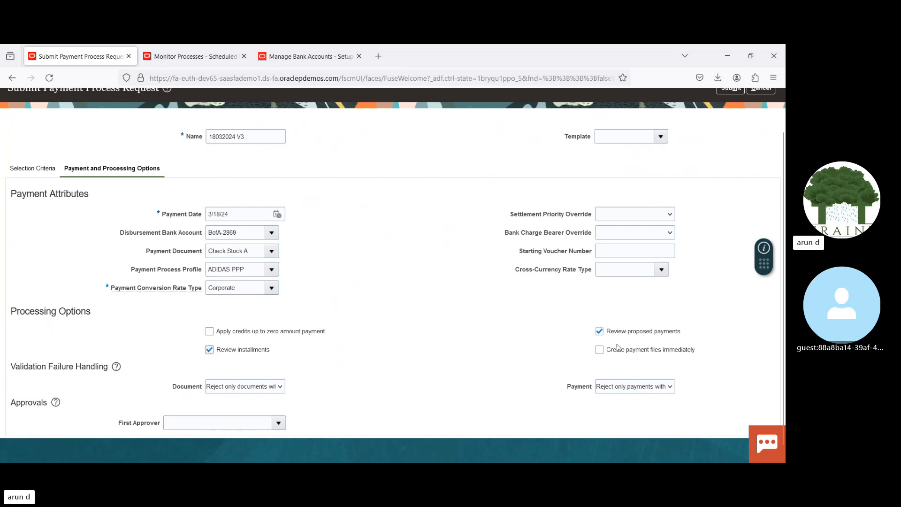
left_click(599, 351)
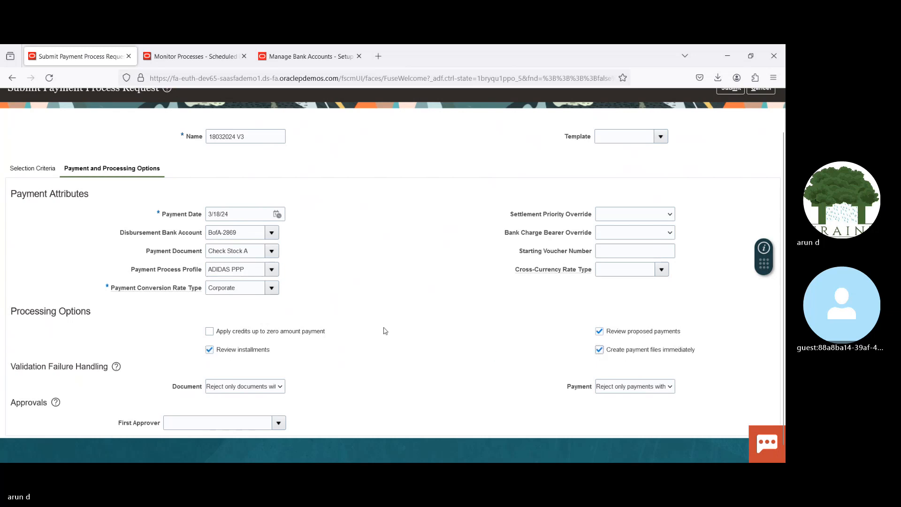
Step: Copy the request's payment process profile name, leave the bank account without saving, and open the Manage Payment Process Profiles task under Payments setup
triple_click(251, 271)
key("ctrl+c")
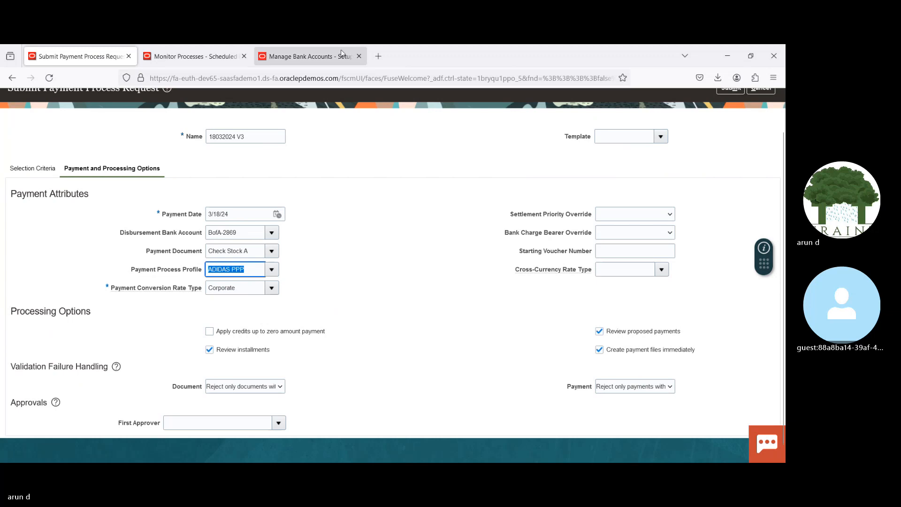
left_click(315, 55)
left_click_drag(782, 286, 782, 127)
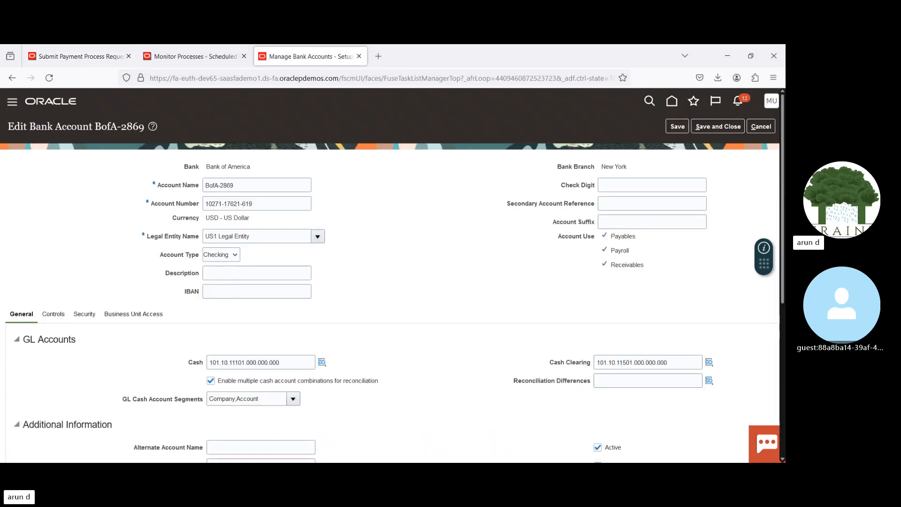
left_click(761, 126)
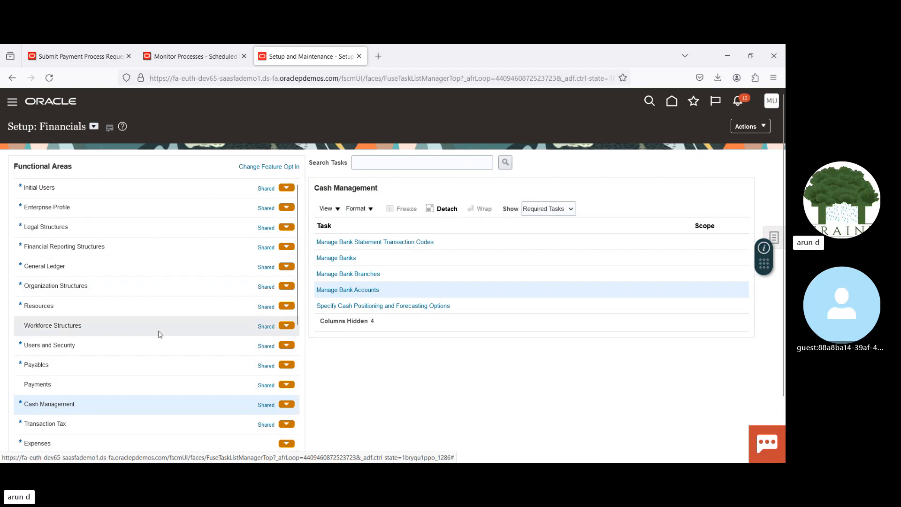
left_click(98, 385)
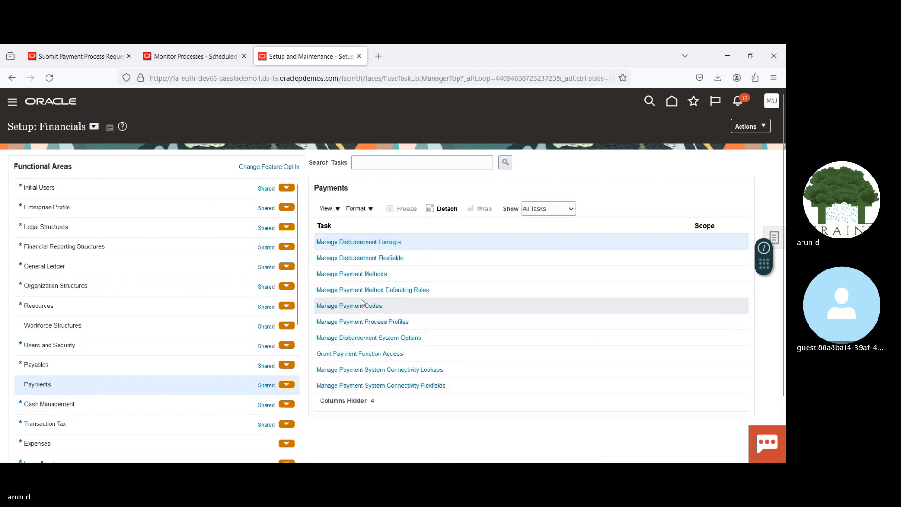
left_click(378, 322)
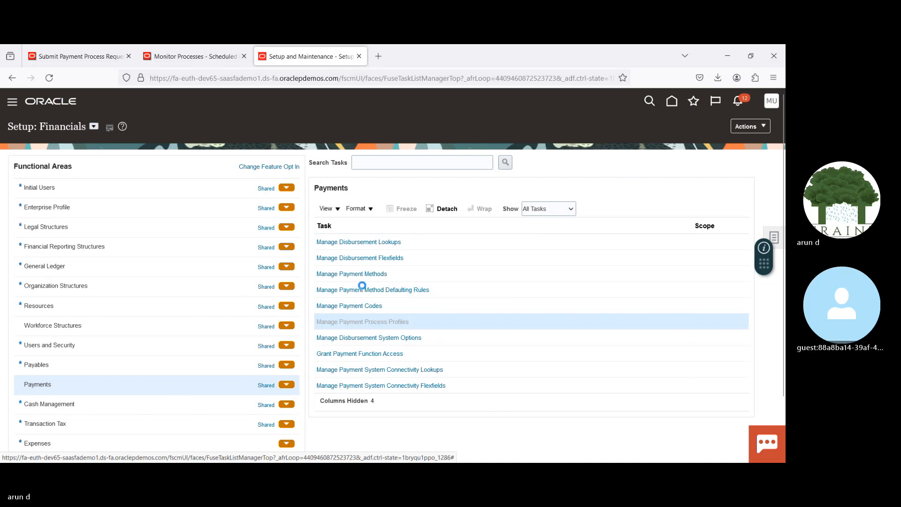
Step: Search the payment process profiles for ADIDAS PPP and open that profile for editing
left_click(132, 192)
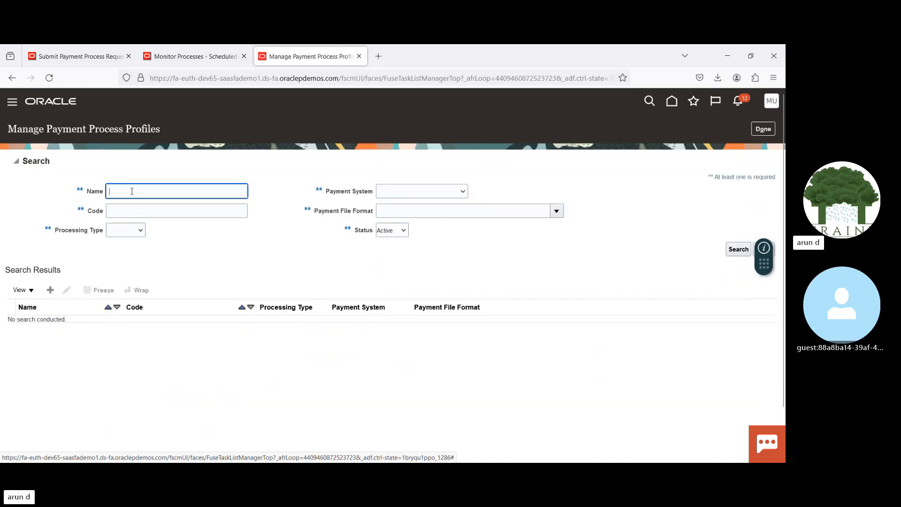
key("ctrl+v")
key("Return")
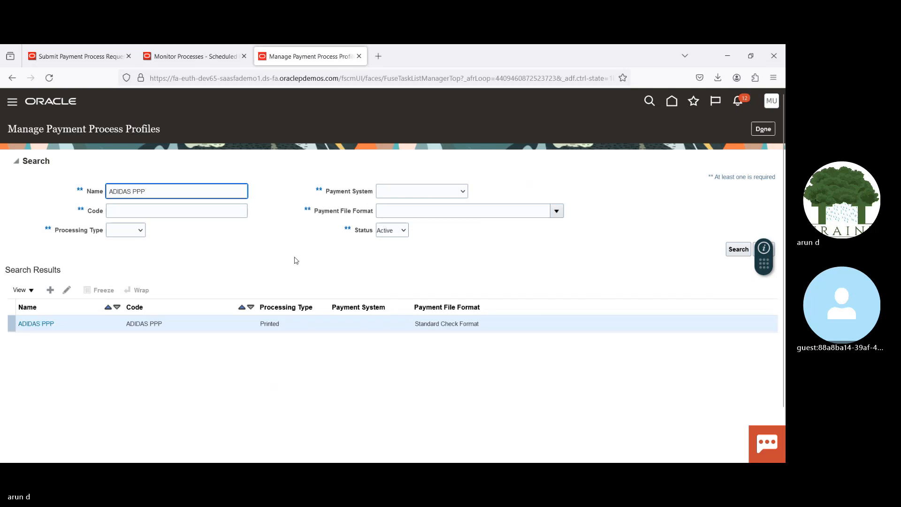
left_click(67, 290)
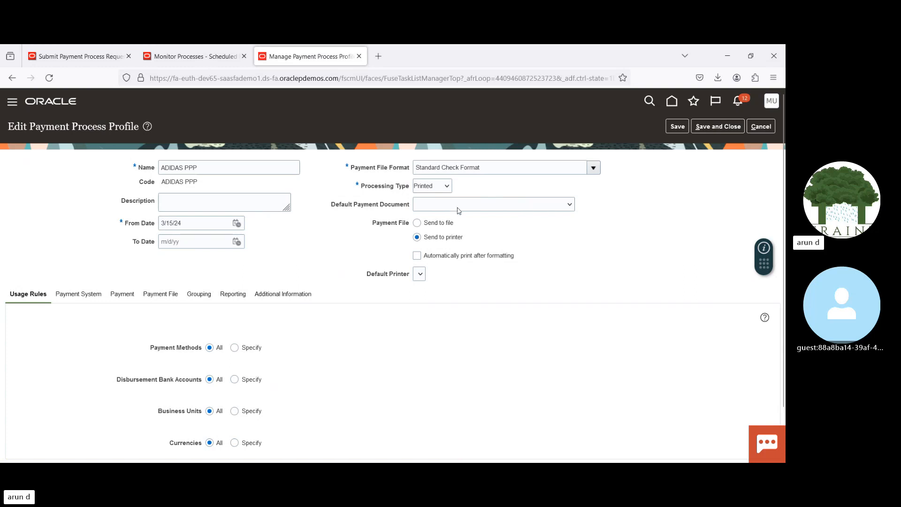
Step: Set the profile's default payment document to Check Stock A BofA-2869, matching the payment request's bank account, and save and close the profile
left_click(70, 56)
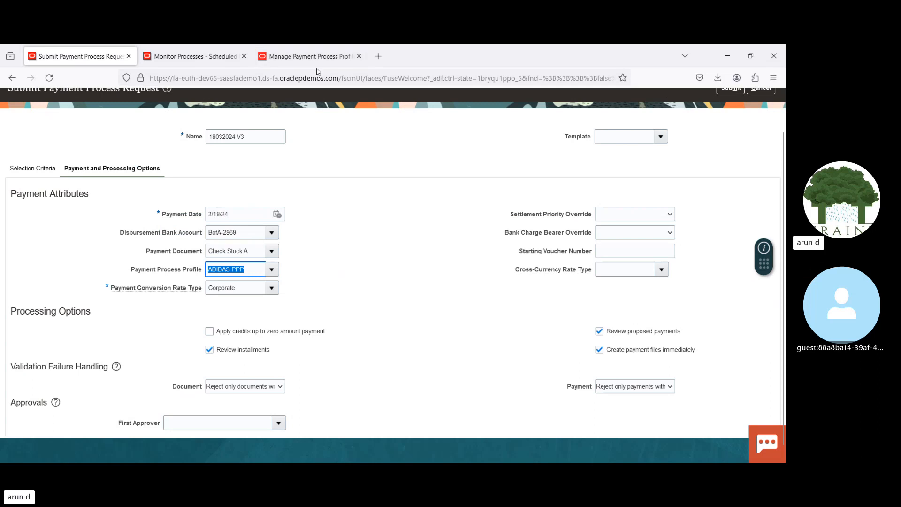
left_click(310, 56)
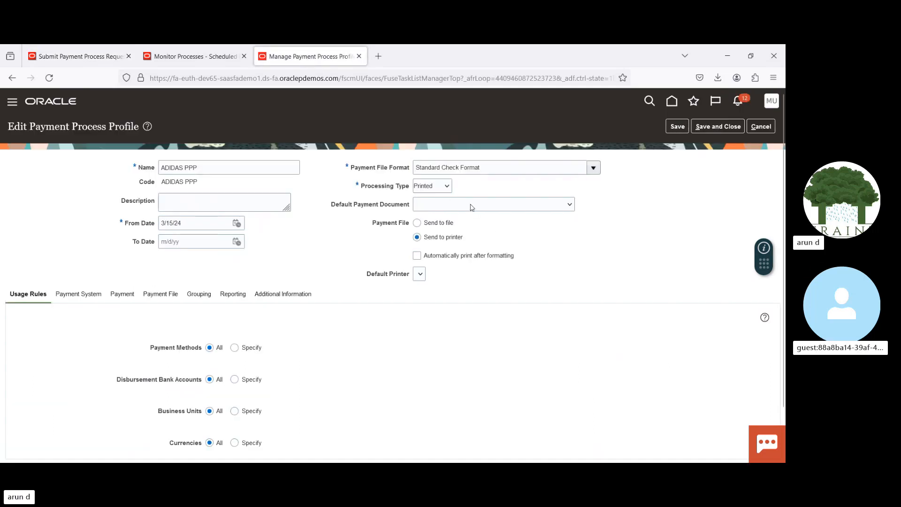
left_click(472, 208)
type("ch")
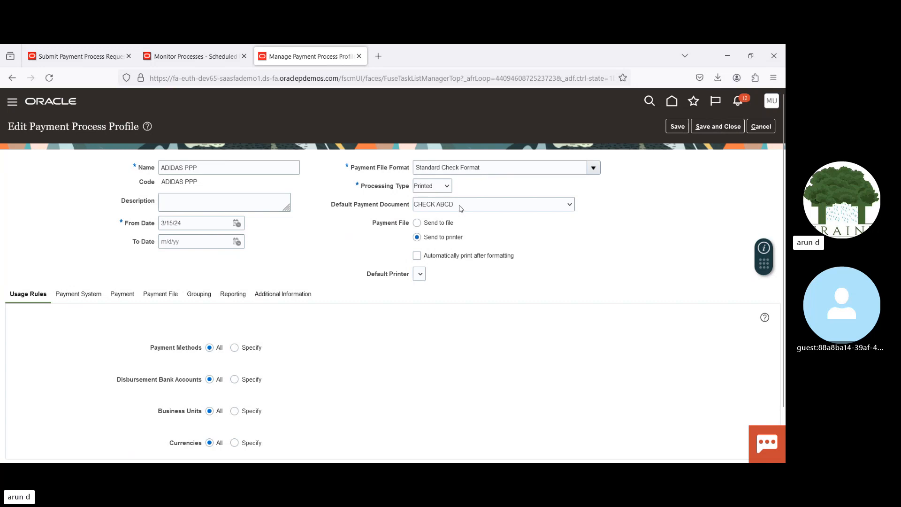
key("Down")
key("Down")
key("Down")
key("Down")
key("Down")
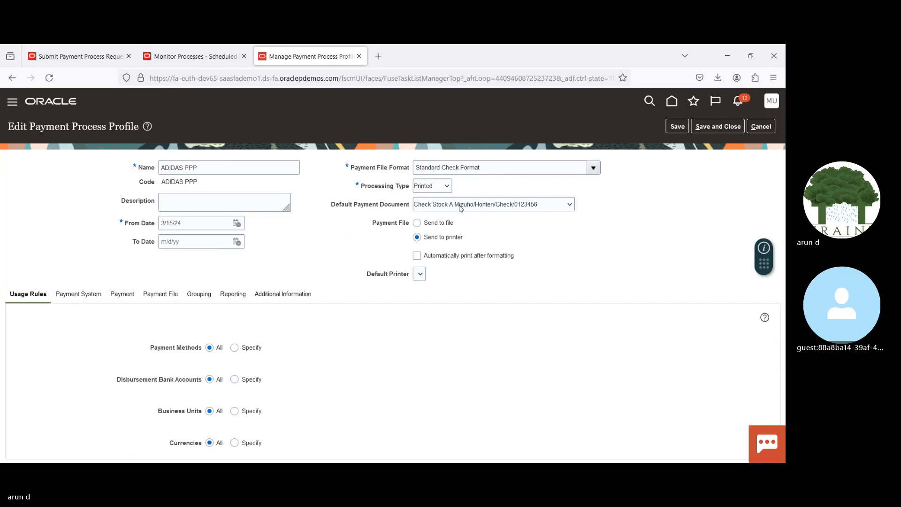
left_click(76, 57)
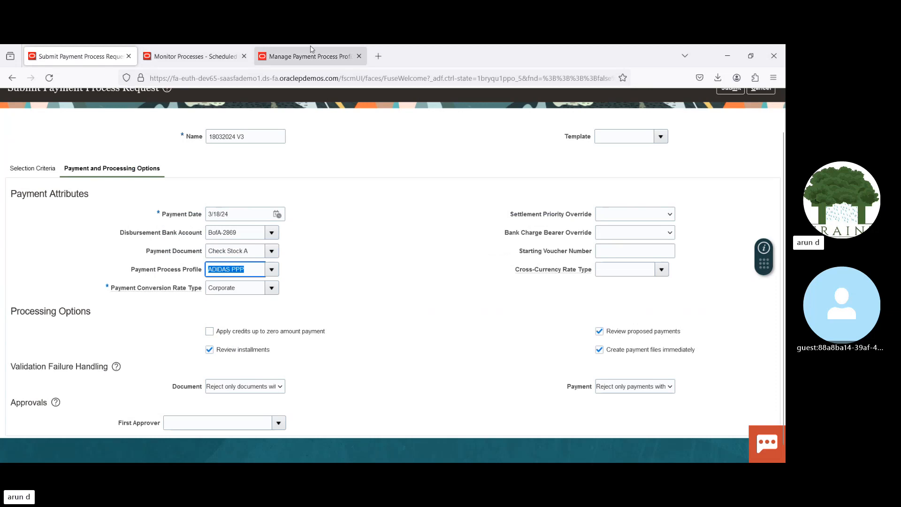
left_click(321, 55)
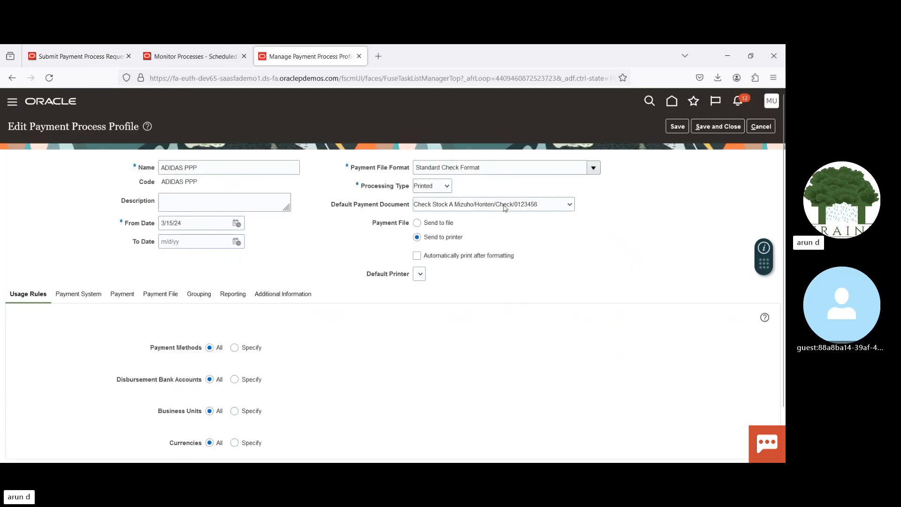
key("Down")
key("Down")
key("Down")
key("Down")
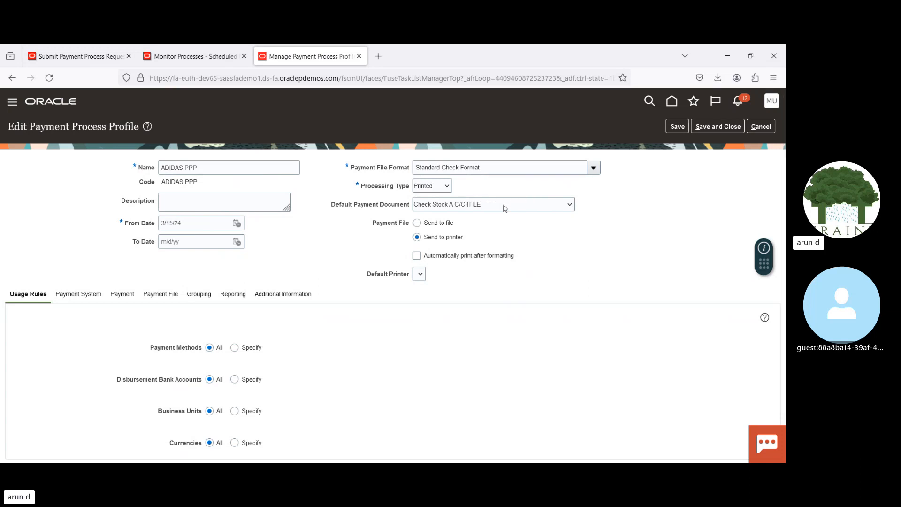
key("Down")
key("Down")
key("Down")
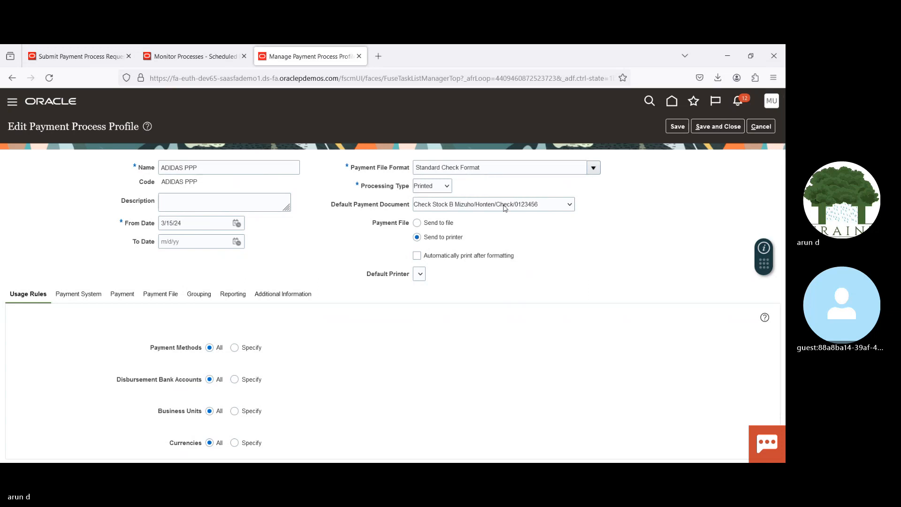
key("Up")
key("Up")
key("Up")
key("Up")
left_click(711, 127)
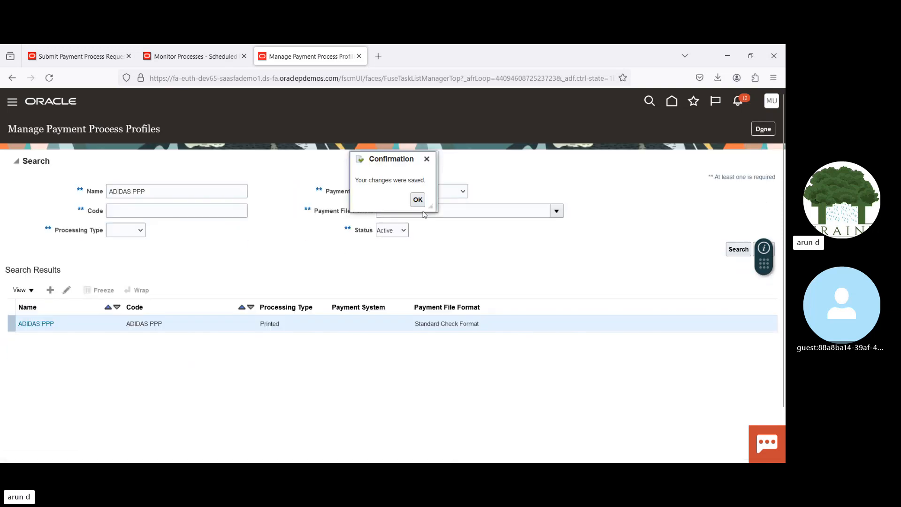
Step: Dismiss the profile's save confirmation, return to payment process request 18032024 V3 and submit it
left_click(417, 198)
left_click(89, 59)
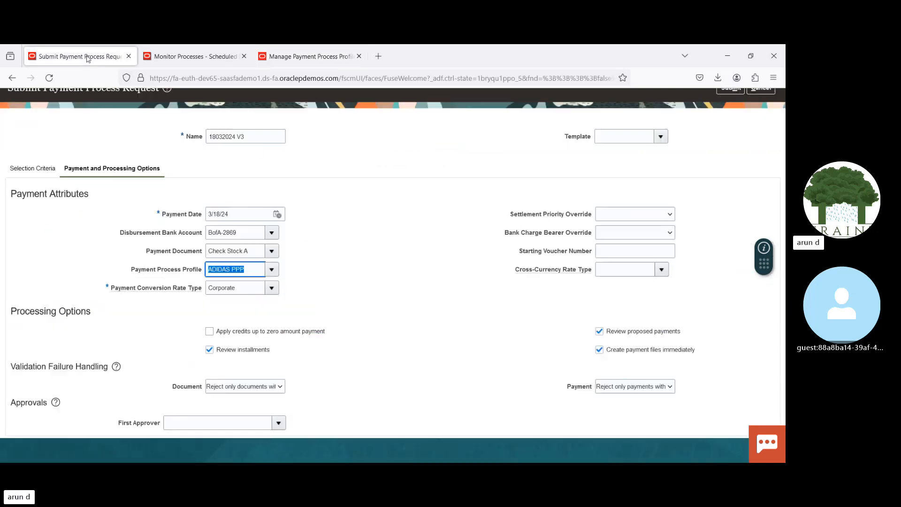
left_click(391, 265)
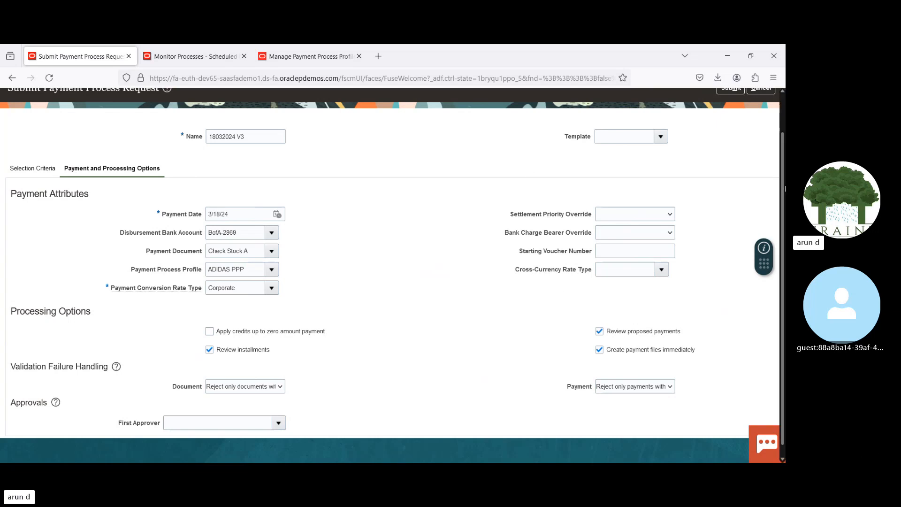
scroll(784, 189, "up", 2)
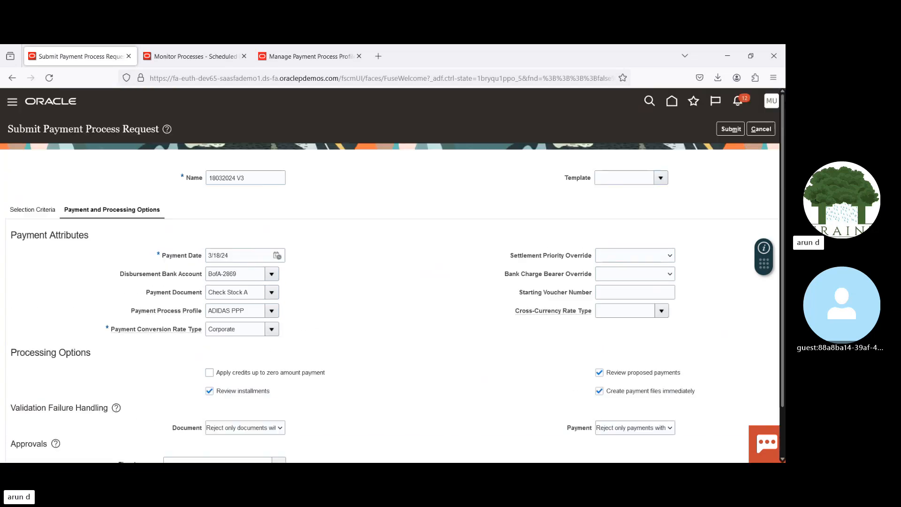
double_click(263, 176)
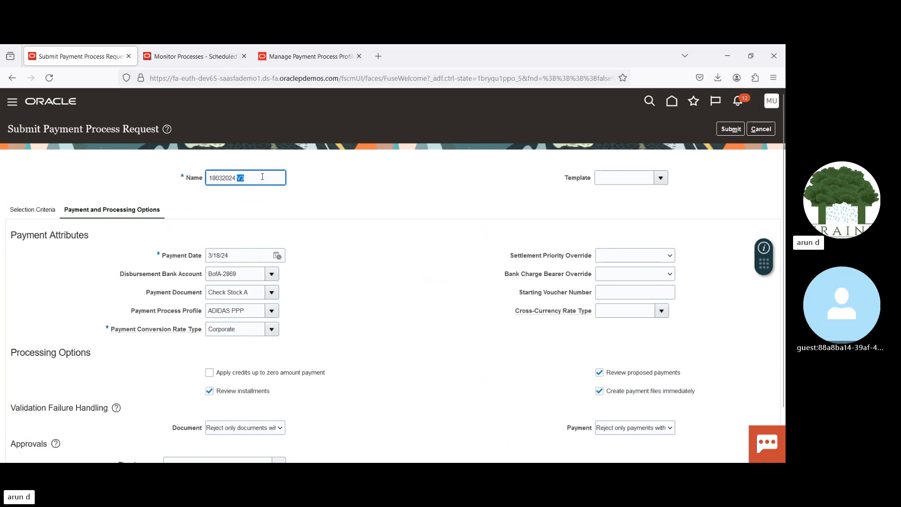
triple_click(264, 176)
left_click(488, 188)
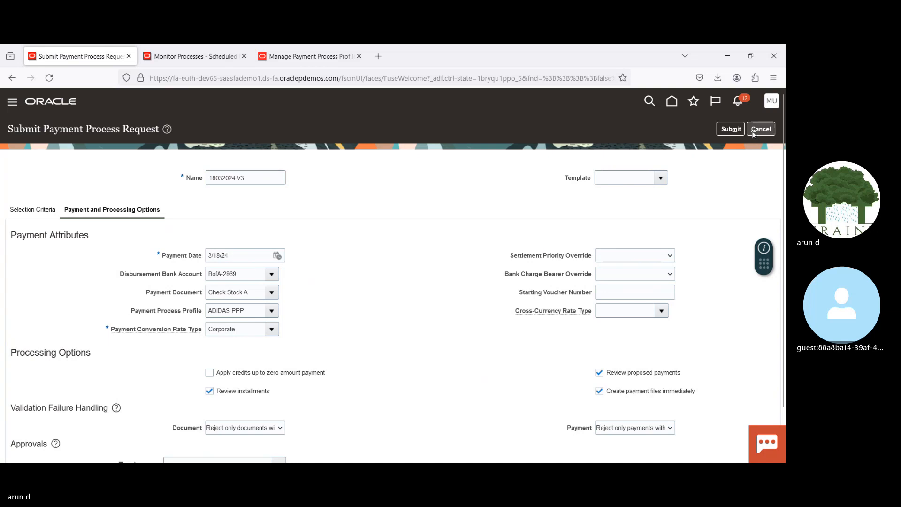
left_click(730, 130)
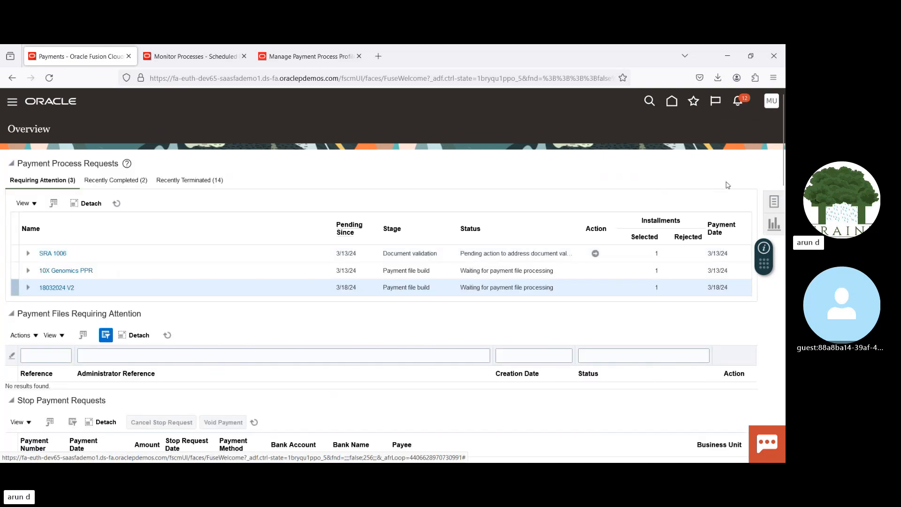
Step: Refresh the payment process requests and the scheduled processes to follow the Initiate Payment Process Request and Payables Selected Installments Report jobs
left_click(116, 204)
left_click(193, 56)
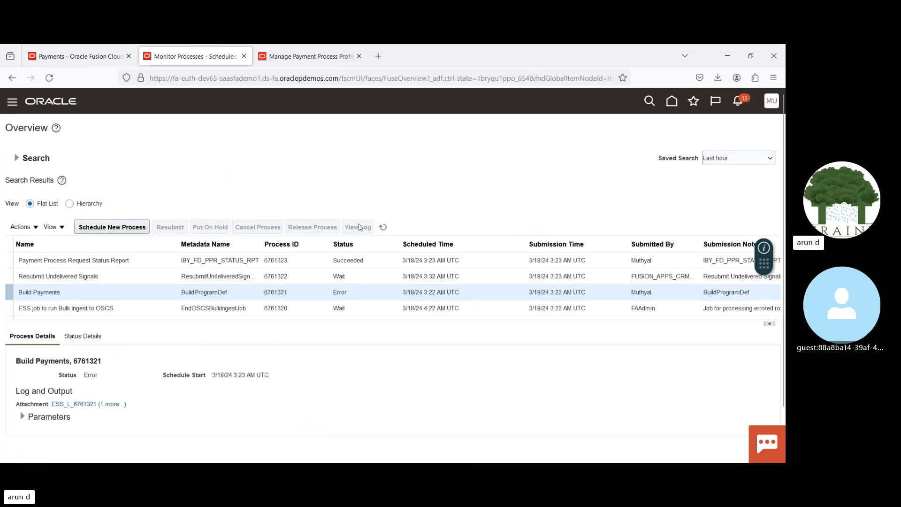
left_click(383, 227)
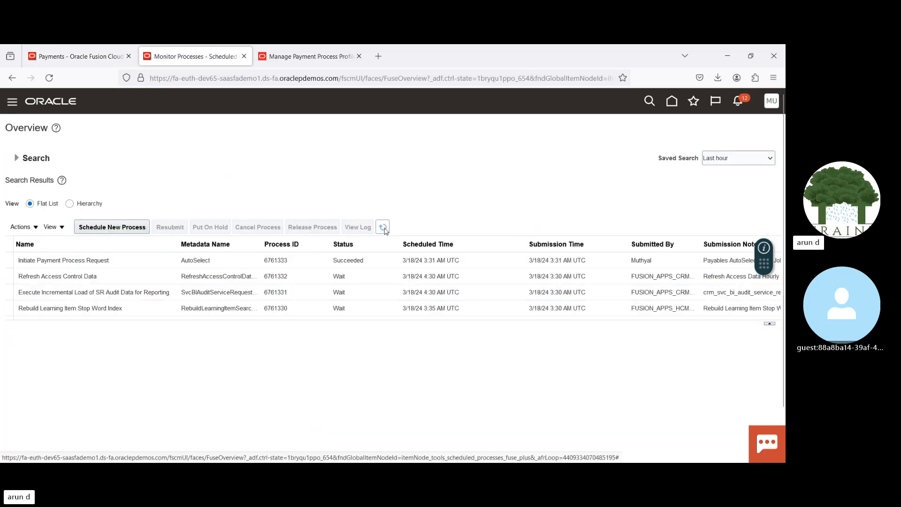
left_click(383, 228)
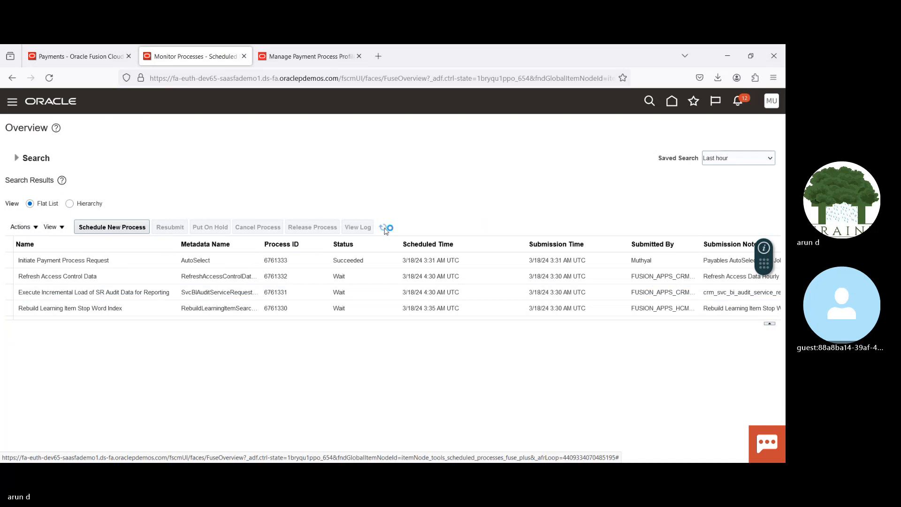
left_click(383, 228)
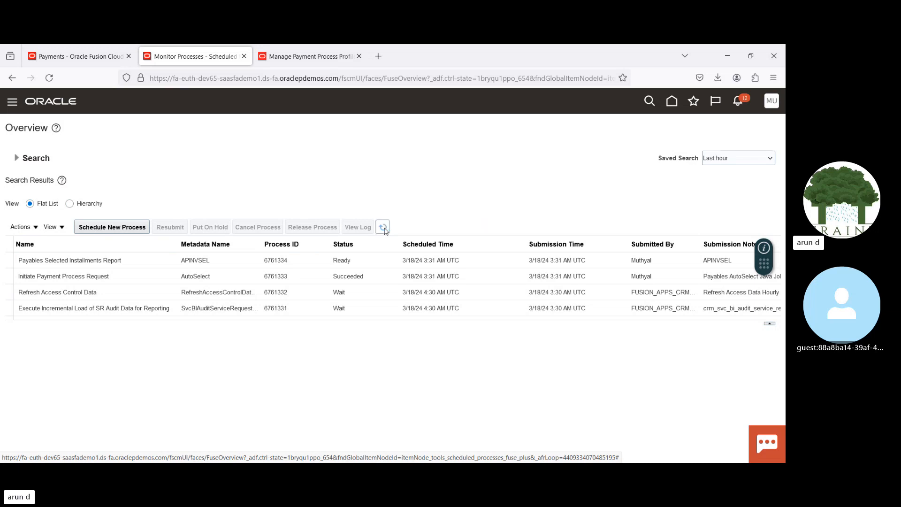
left_click(384, 227)
left_click(383, 228)
left_click(384, 228)
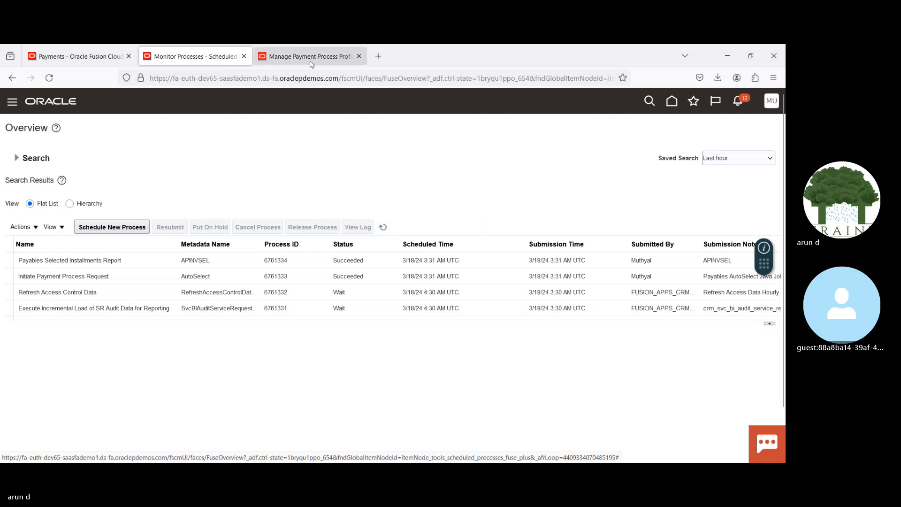
Step: Refresh the payment process requests, open the installments review for 18032024 V3 and select the Demo2 installment
left_click(77, 56)
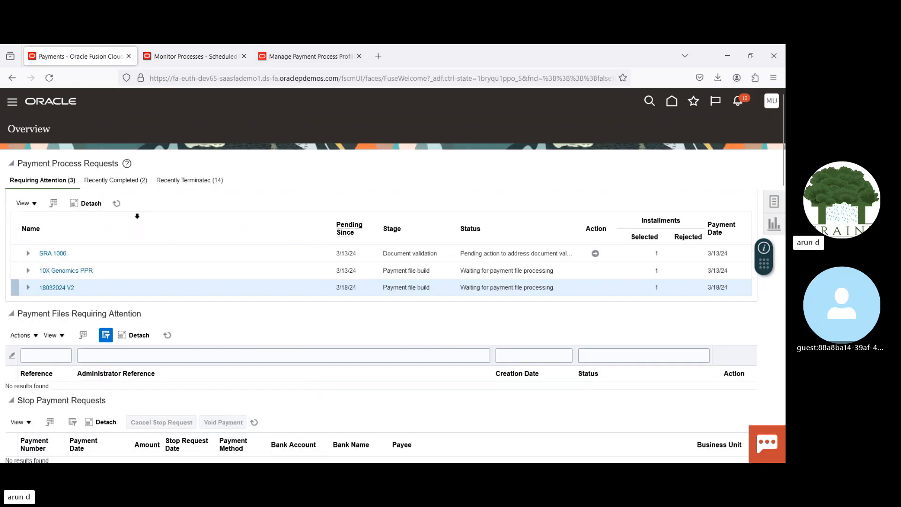
left_click(116, 203)
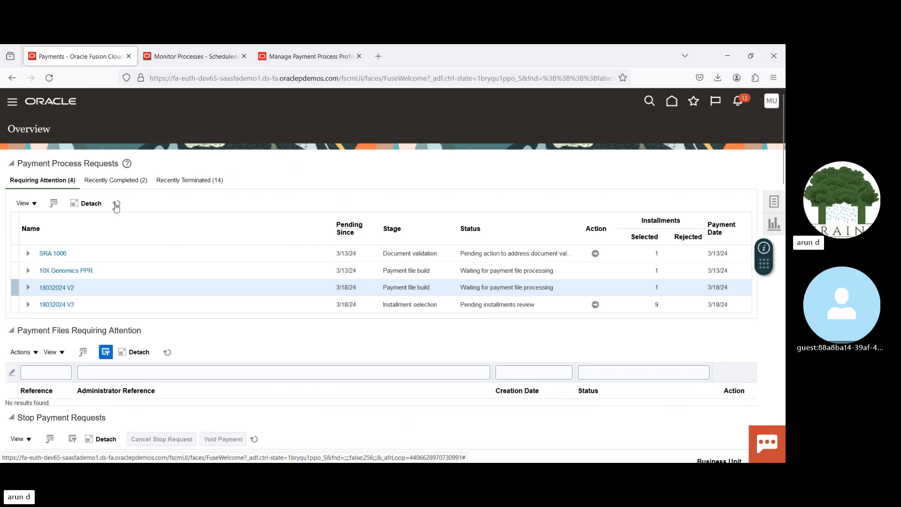
left_click(186, 302)
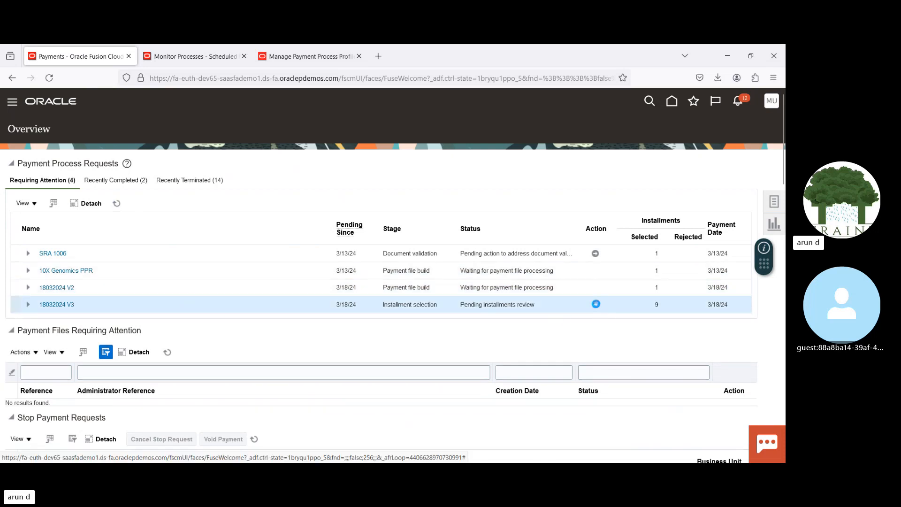
left_click(595, 303)
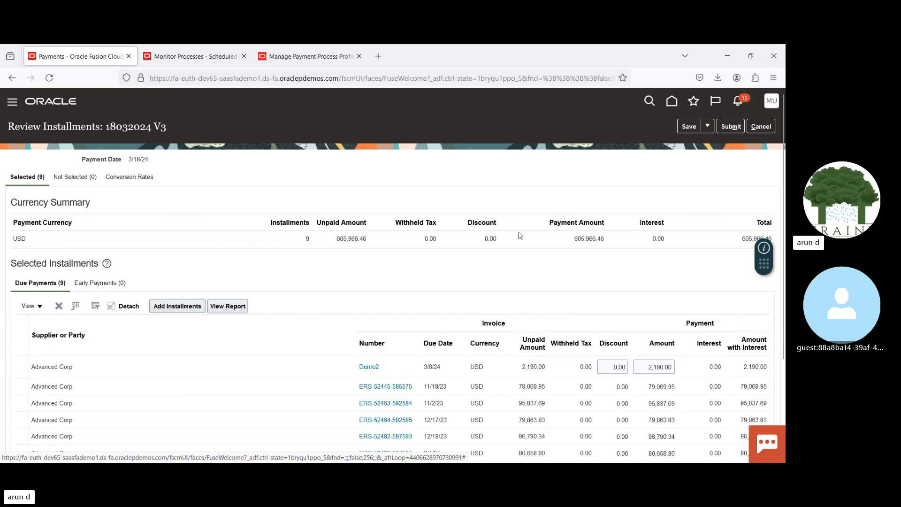
scroll(520, 236, "down", 5)
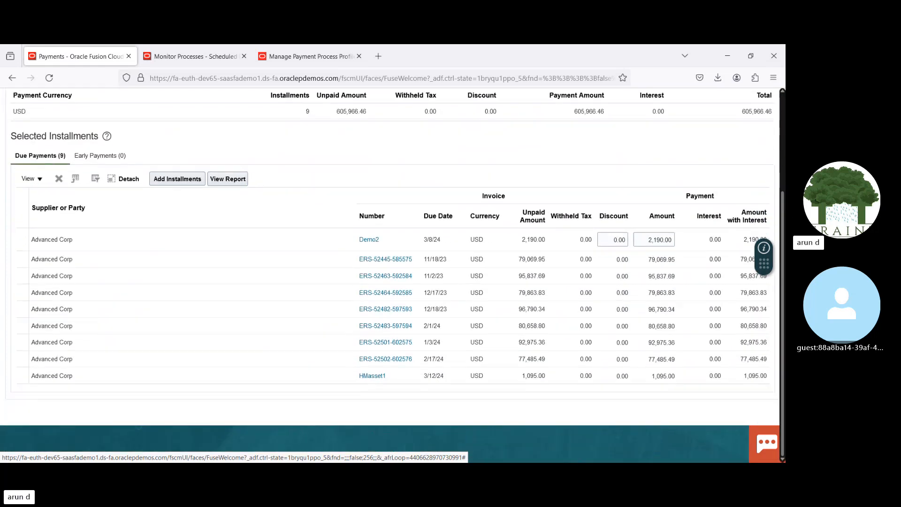
left_click(135, 239)
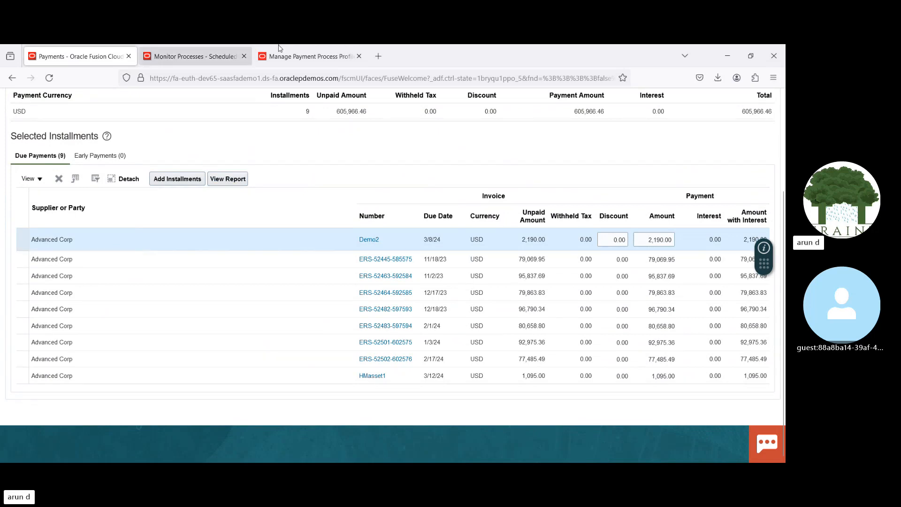
Step: Find invoice Demo2 in the Invoices work area and open it to check its details
left_click(300, 56)
left_click(672, 101)
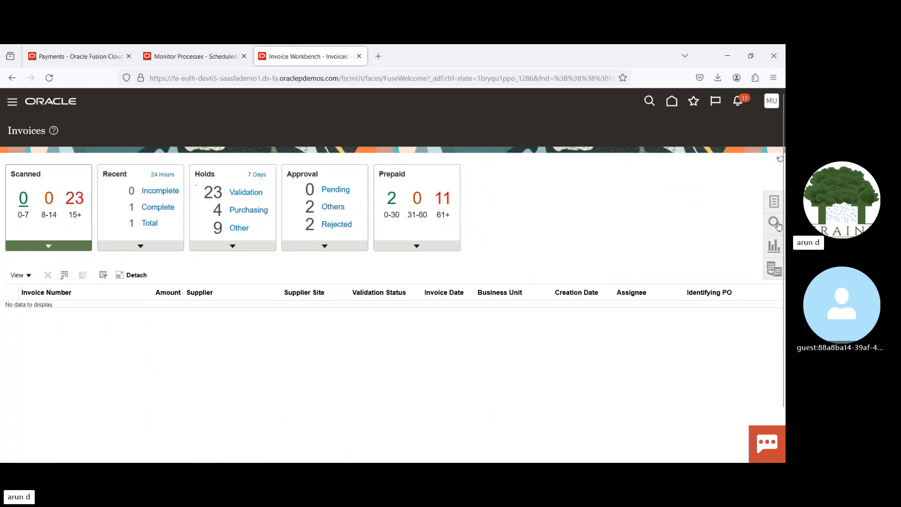
left_click(775, 224)
left_click(683, 170)
type("D")
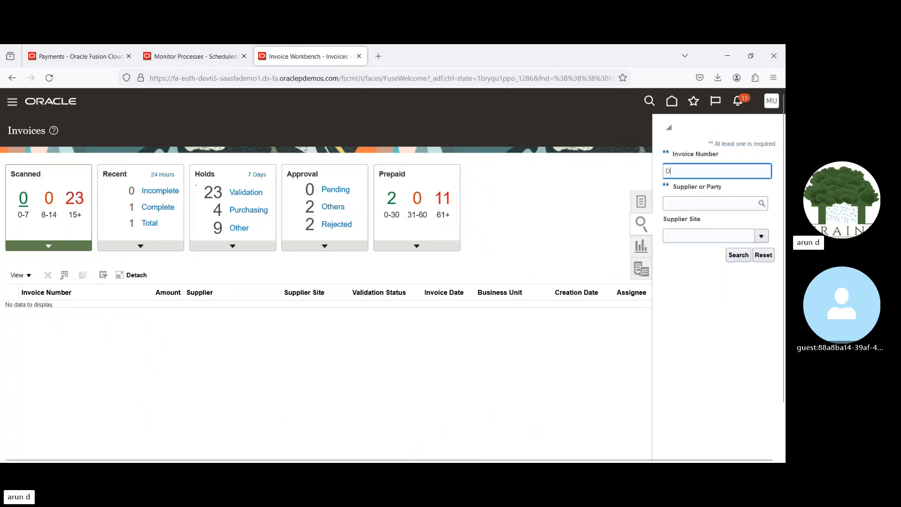
type("emo2")
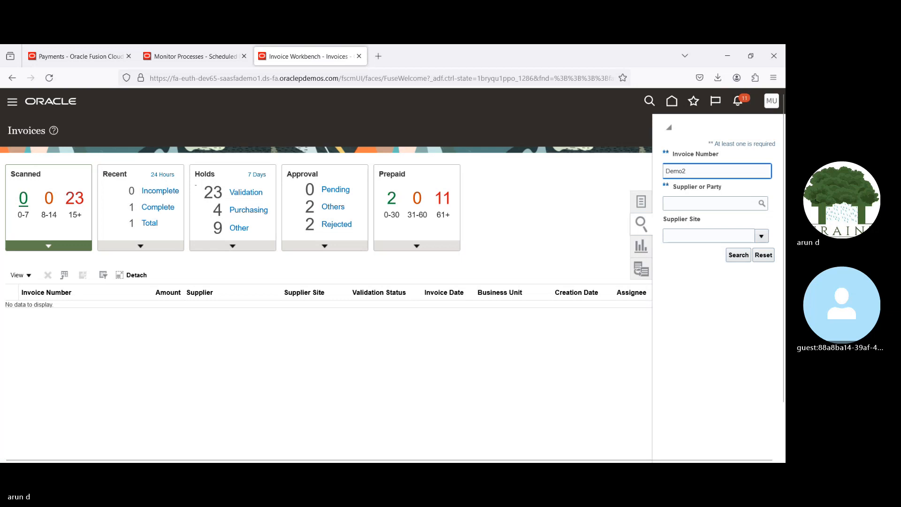
key("Return")
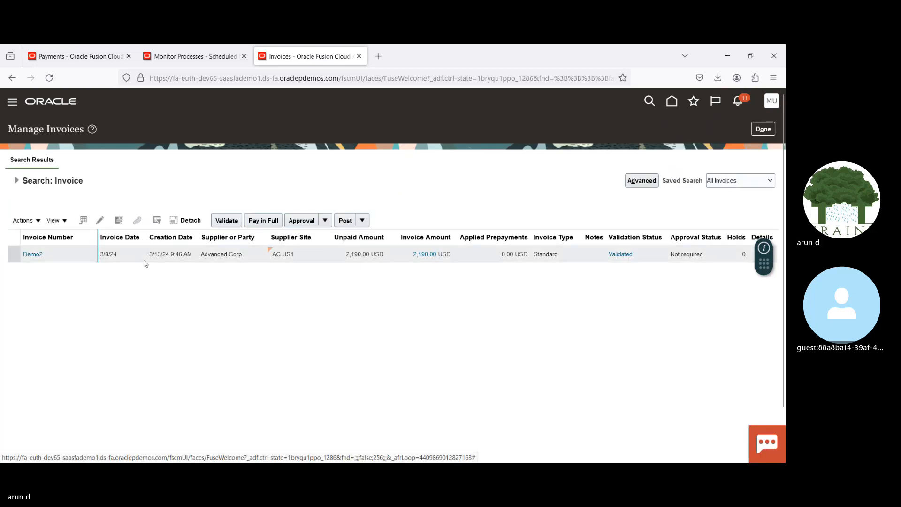
left_click(116, 253)
left_click(102, 221)
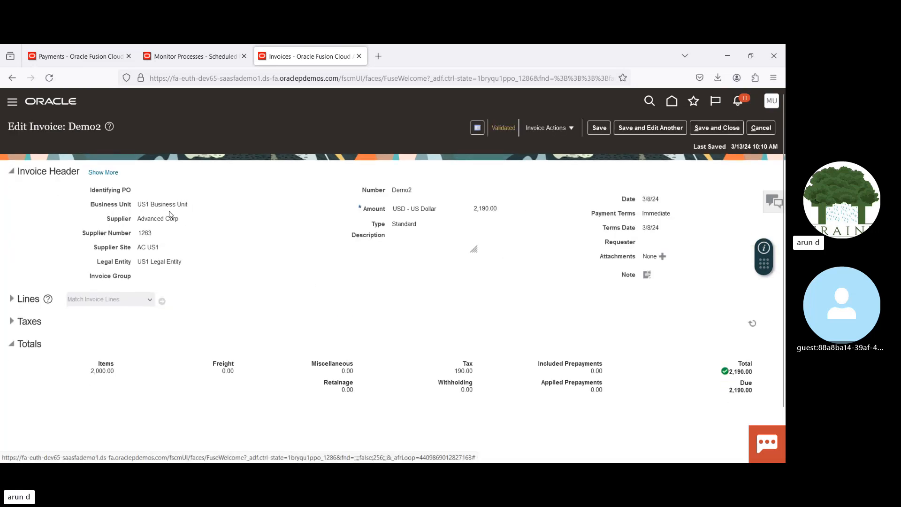
Step: Delete every selected installment except Demo2 from request 18032024 V3 and submit the installments review
left_click(83, 57)
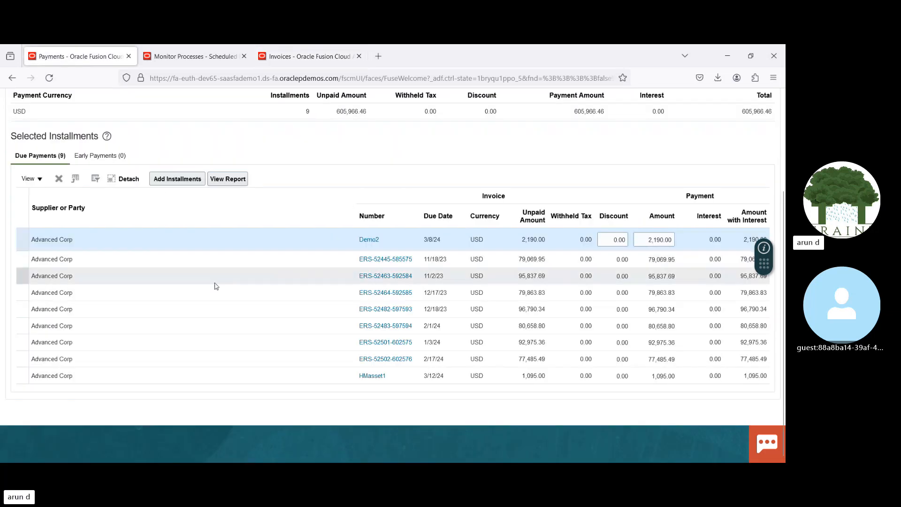
left_click(182, 261)
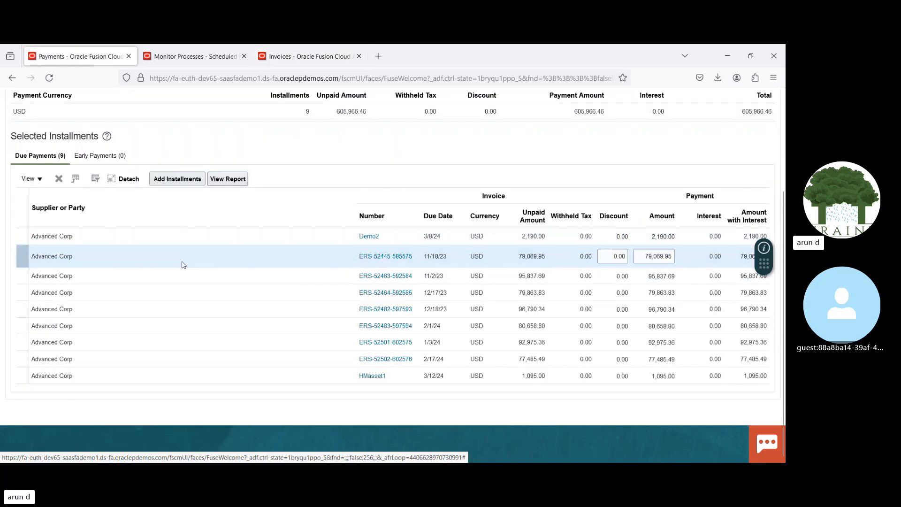
left_click(183, 274, "shift")
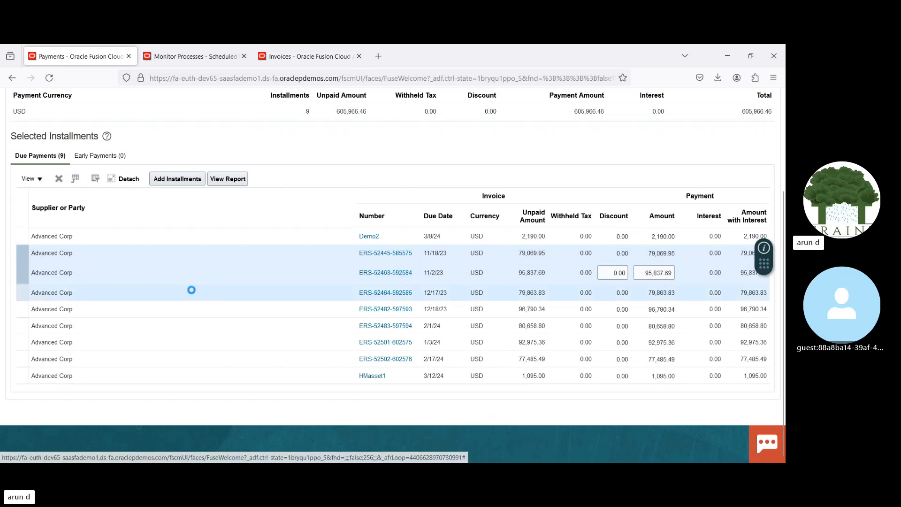
left_click(192, 291, "shift")
left_click(199, 307, "shift")
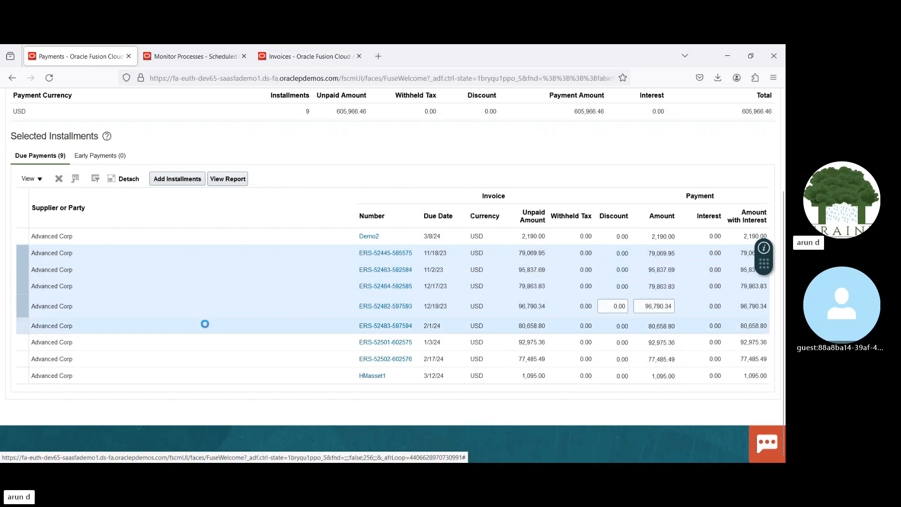
left_click(204, 324, "shift")
left_click(211, 339, "shift")
left_click(216, 358, "shift")
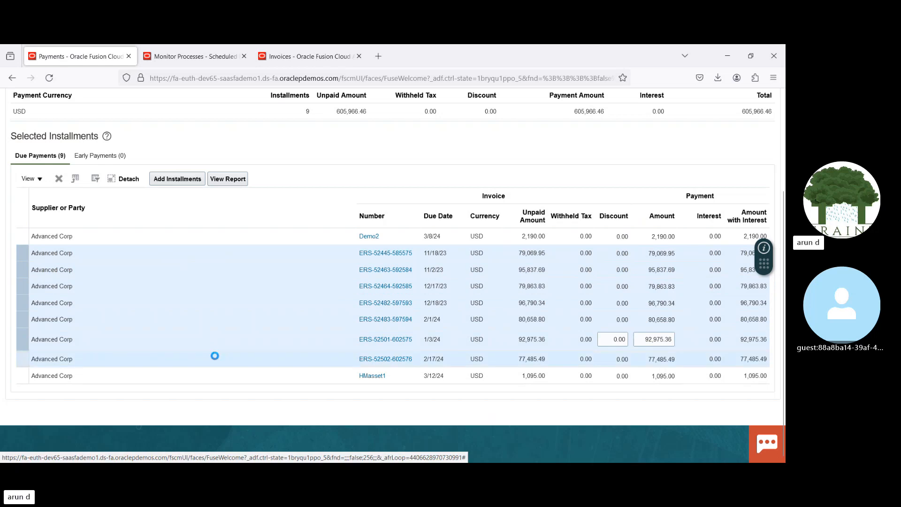
left_click(221, 371, "shift")
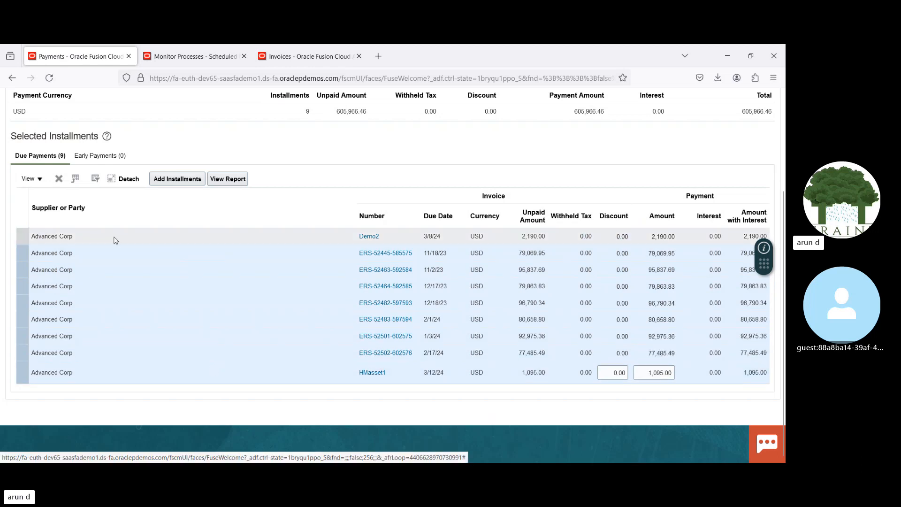
left_click(60, 179)
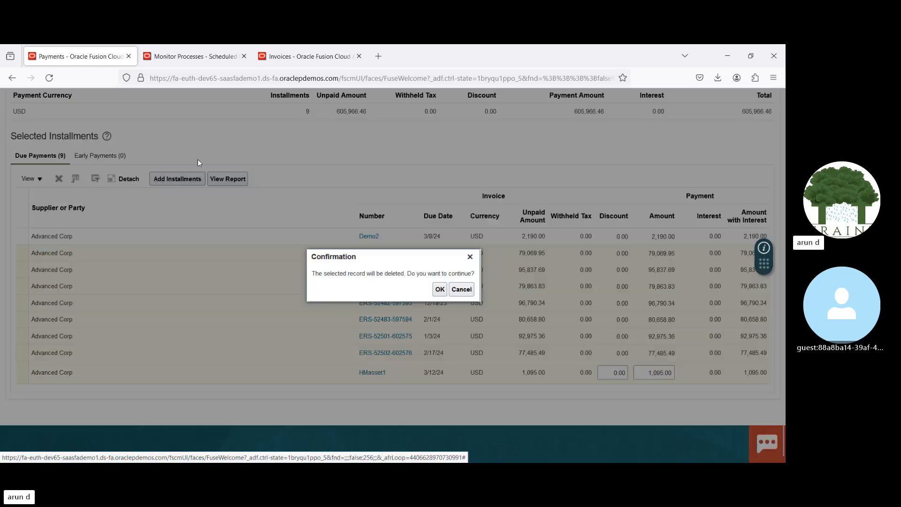
left_click(439, 290)
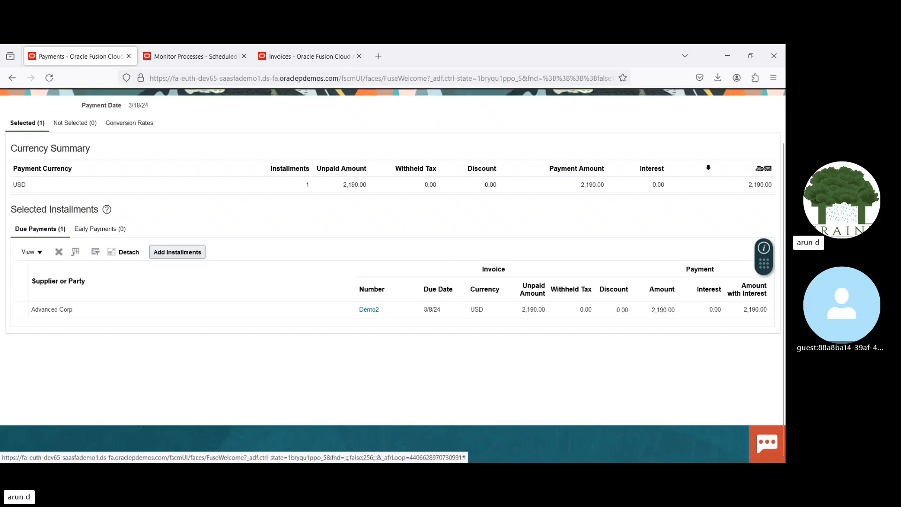
scroll(779, 127, "up", 2)
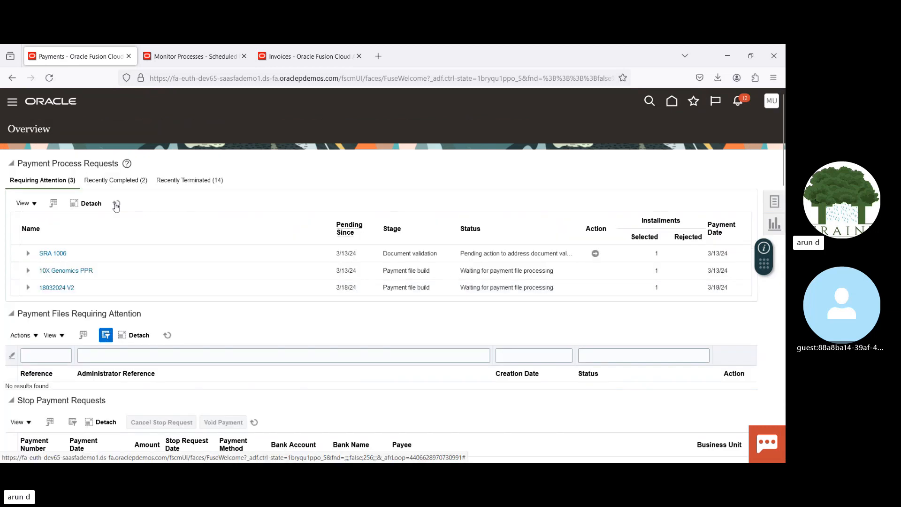
Step: Refresh the scheduled processes to follow the Recalculate Payment, Payables Selected Installments Report, Build Payments and Payment Process Request Status Report jobs
left_click(185, 57)
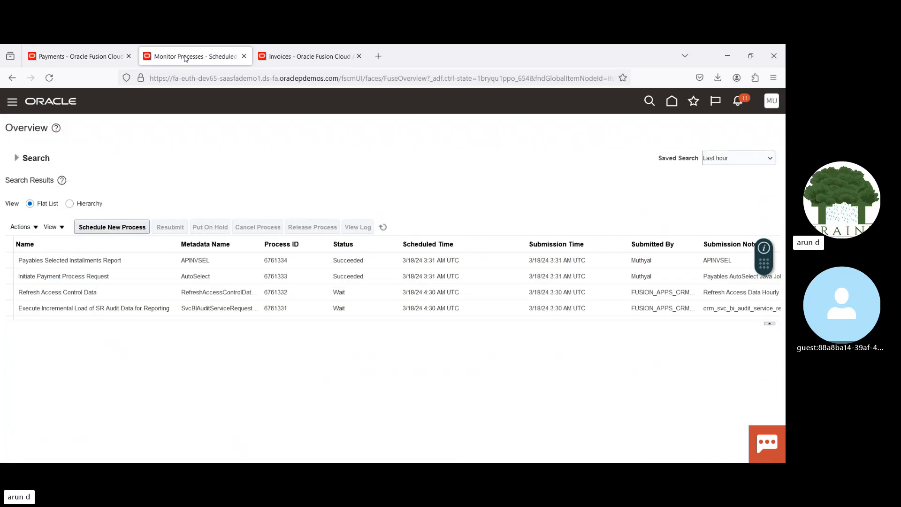
left_click(383, 227)
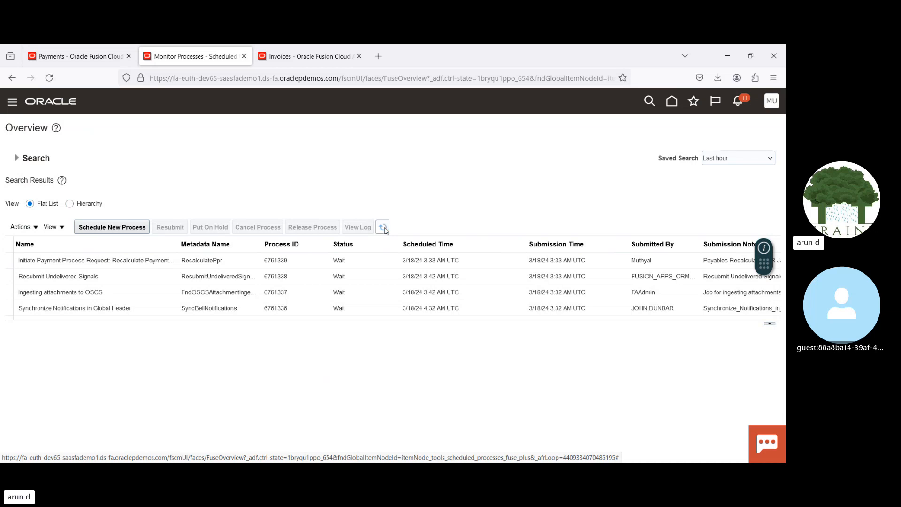
left_click(383, 227)
left_click(383, 228)
left_click(384, 228)
left_click(384, 228)
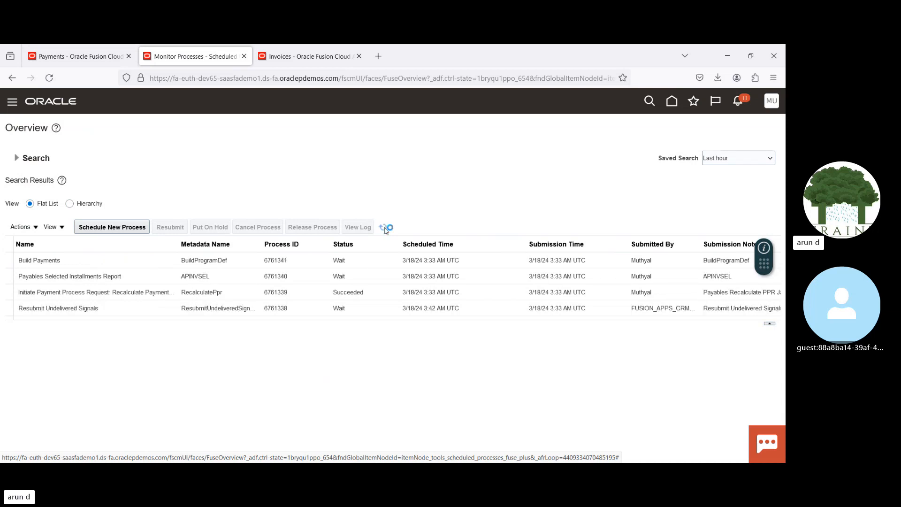
left_click(384, 229)
left_click(384, 228)
left_click(384, 229)
left_click(385, 228)
left_click(385, 228)
left_click(384, 228)
left_click(384, 229)
left_click(385, 228)
left_click(384, 228)
left_click(384, 228)
left_click(384, 228)
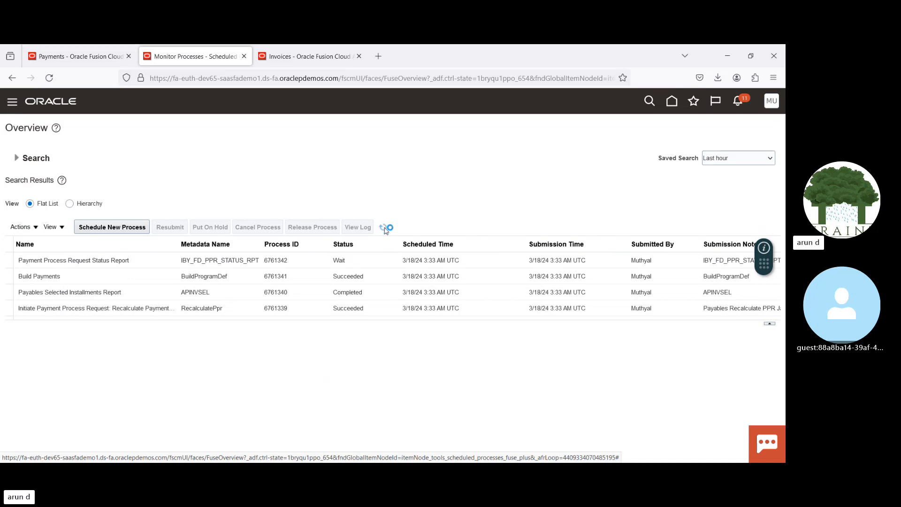
left_click(384, 229)
left_click(385, 229)
left_click(384, 229)
left_click(384, 228)
left_click(384, 229)
left_click(385, 229)
left_click(384, 229)
left_click(384, 228)
left_click(384, 228)
Step: Refresh the payment process requests, open the proposed payment review for 18032024 V3 and submit it to continue the payment process
left_click(73, 59)
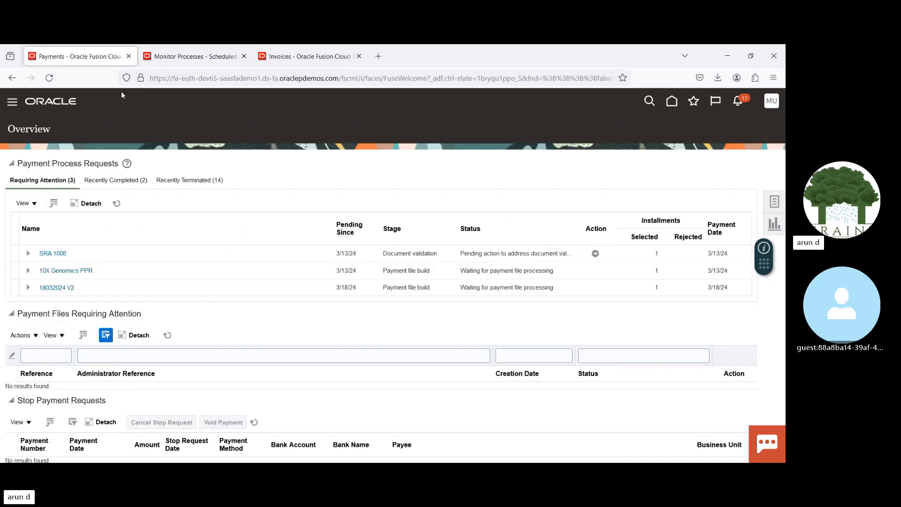
left_click(117, 203)
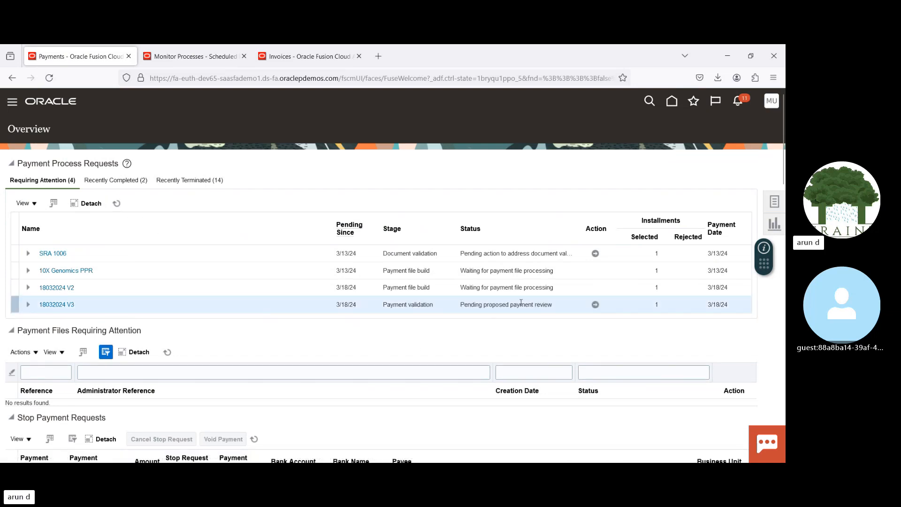
left_click(595, 304)
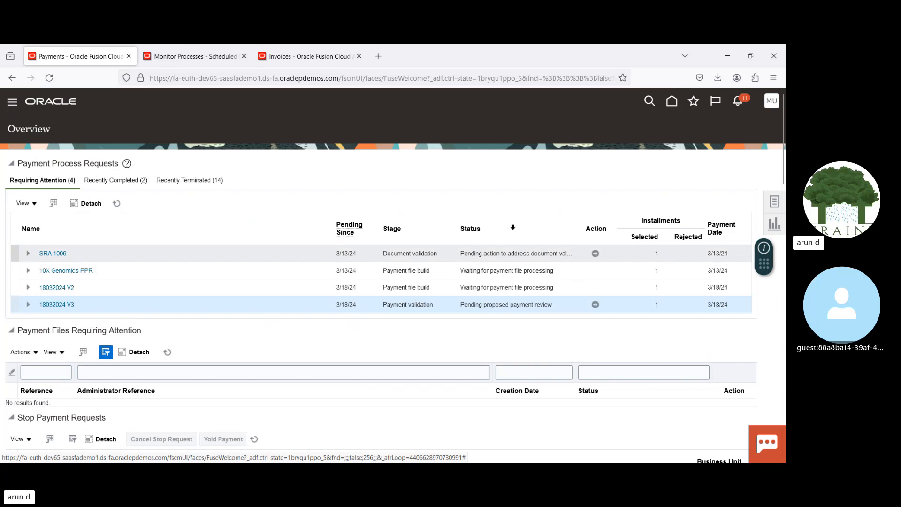
left_click(703, 132)
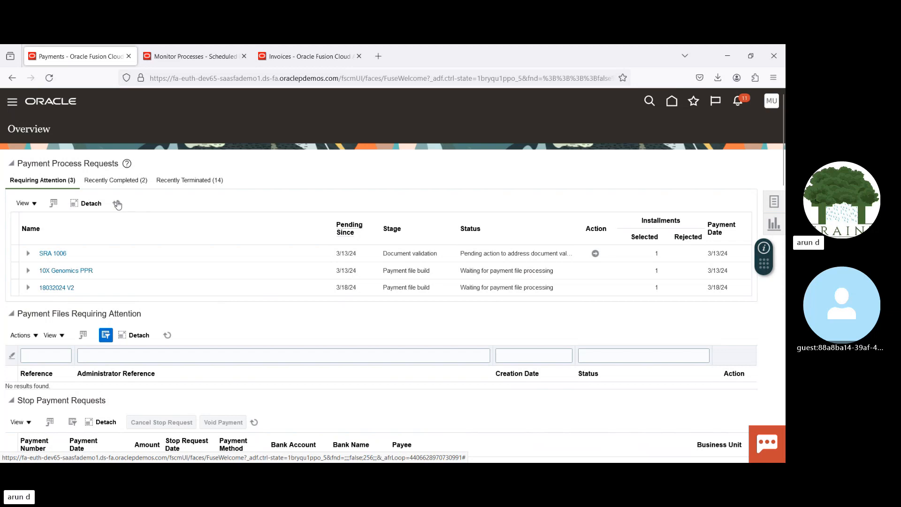
Step: Refresh the payment process requests and the scheduled processes to follow the Build Payments and Format Payment Files jobs
left_click(118, 204)
left_click(193, 56)
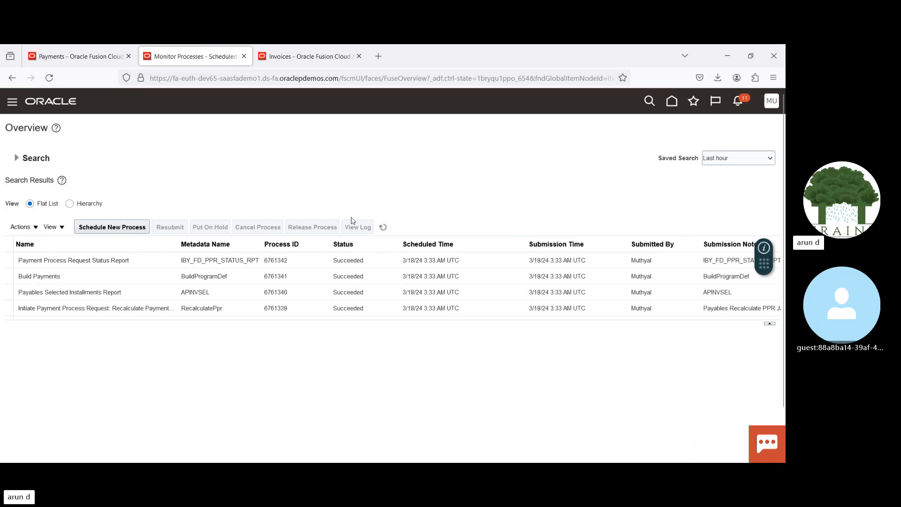
left_click(383, 227)
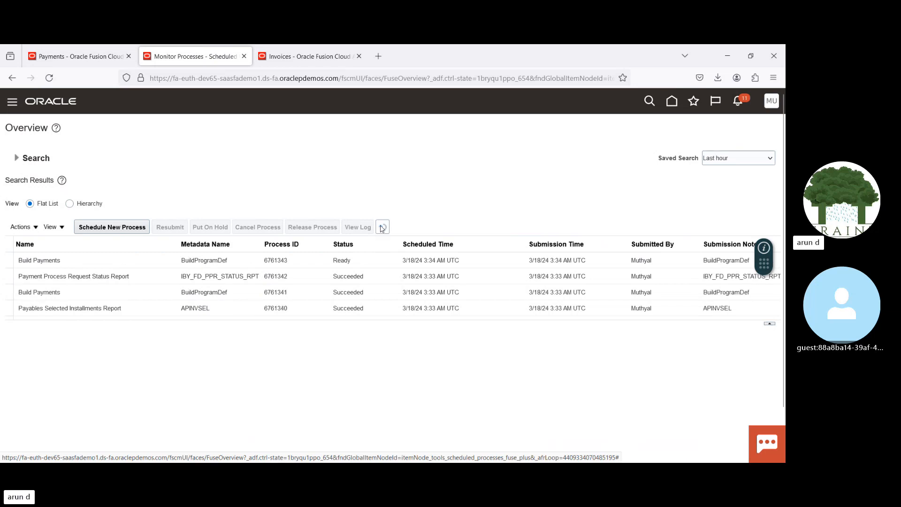
left_click(382, 227)
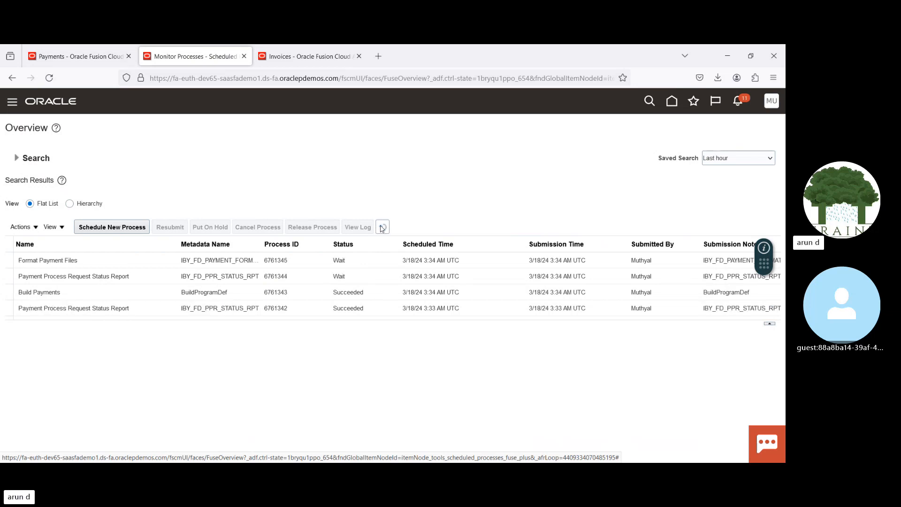
left_click(382, 227)
left_click(382, 227)
left_click(382, 227)
left_click(382, 227)
left_click(381, 227)
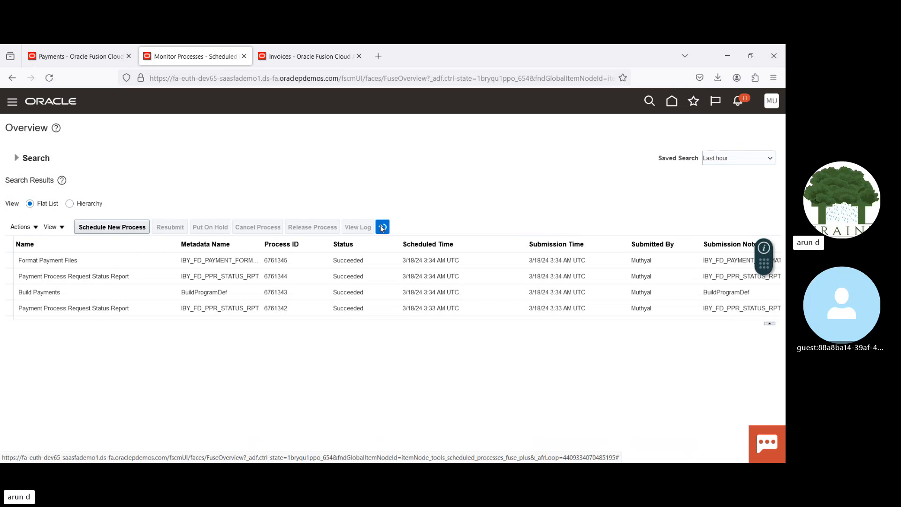
Step: Refresh the payment process requests on the Payments overview and expand 18032024 V3 to check its payment file
left_click(106, 57)
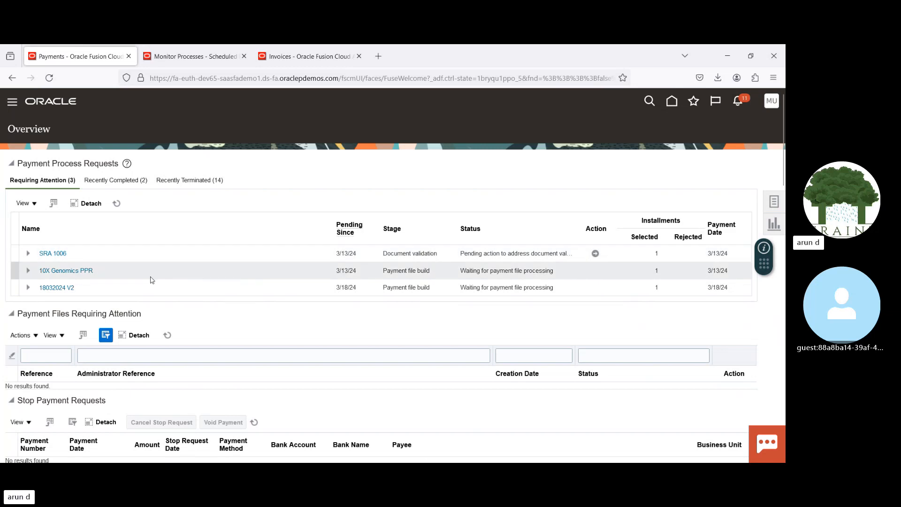
left_click(116, 205)
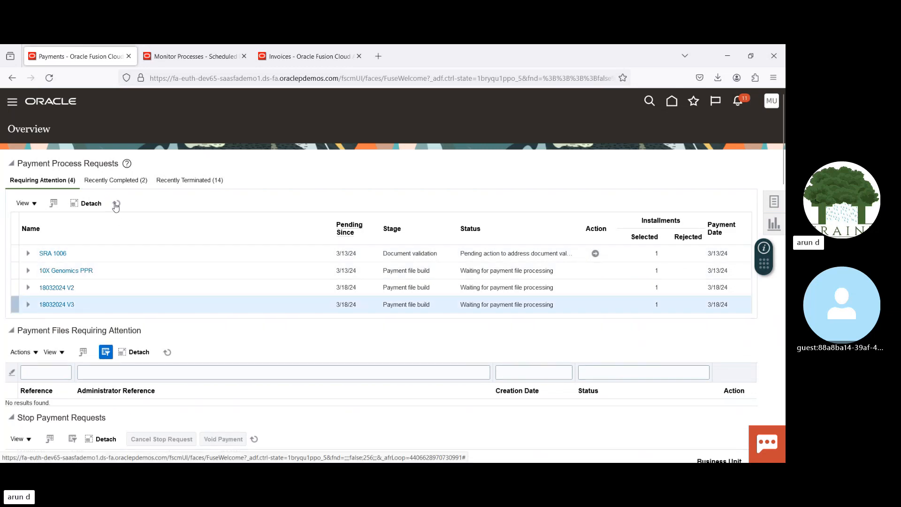
left_click(115, 204)
left_click(116, 204)
left_click(115, 204)
left_click(116, 205)
left_click(27, 304)
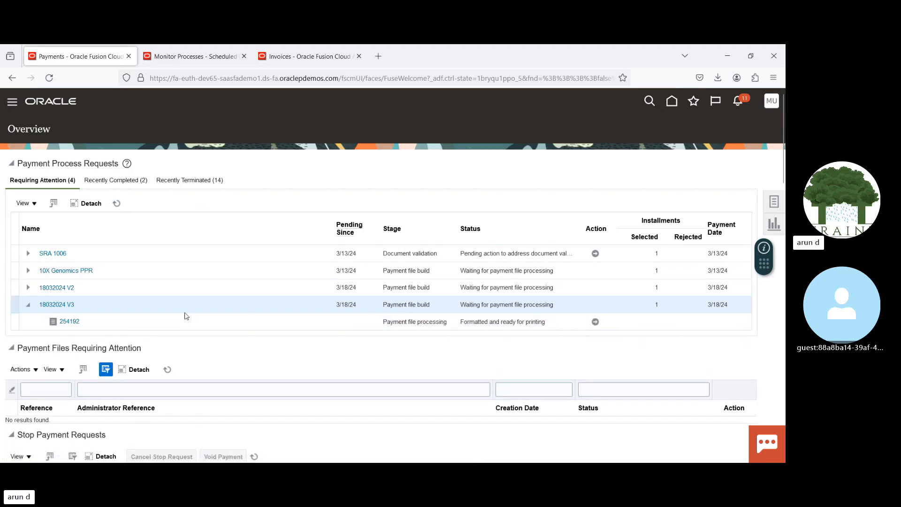
Step: Open the print payment documents page for the payment file of 18032024 V3 and leave it without printing
left_click(199, 320)
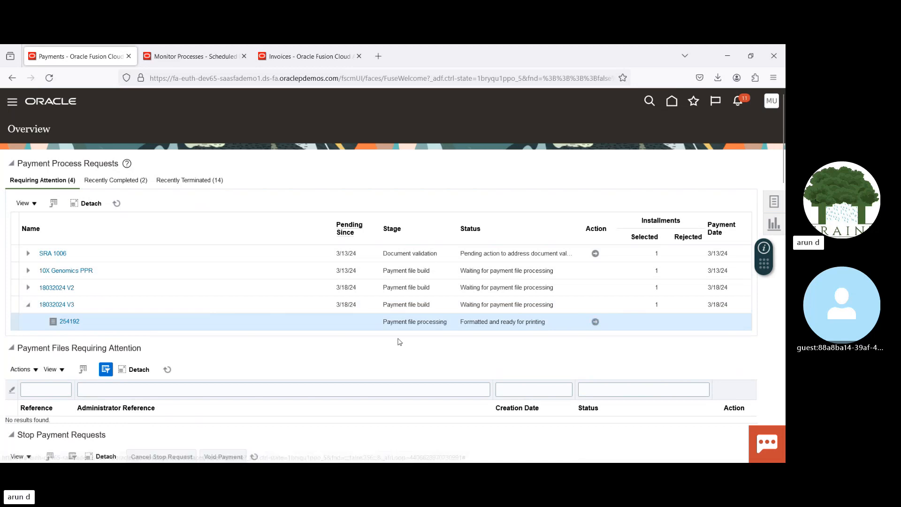
left_click(594, 322)
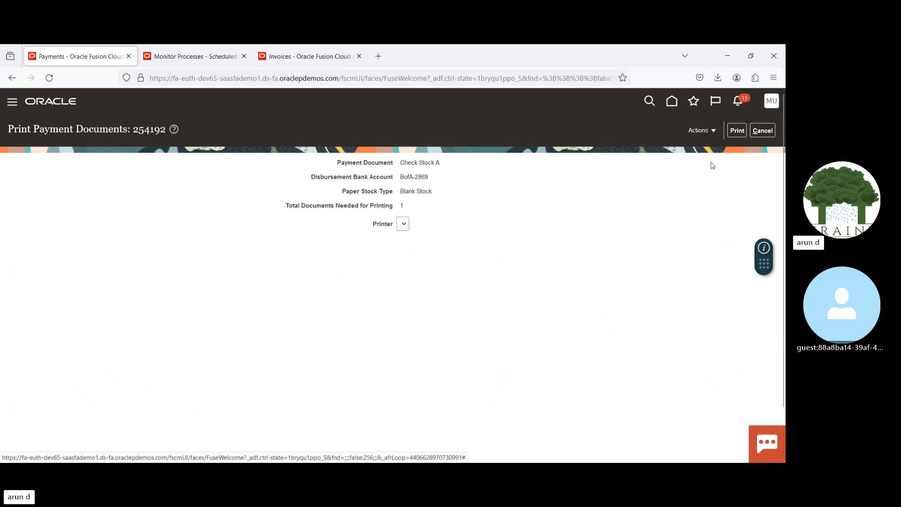
left_click(761, 131)
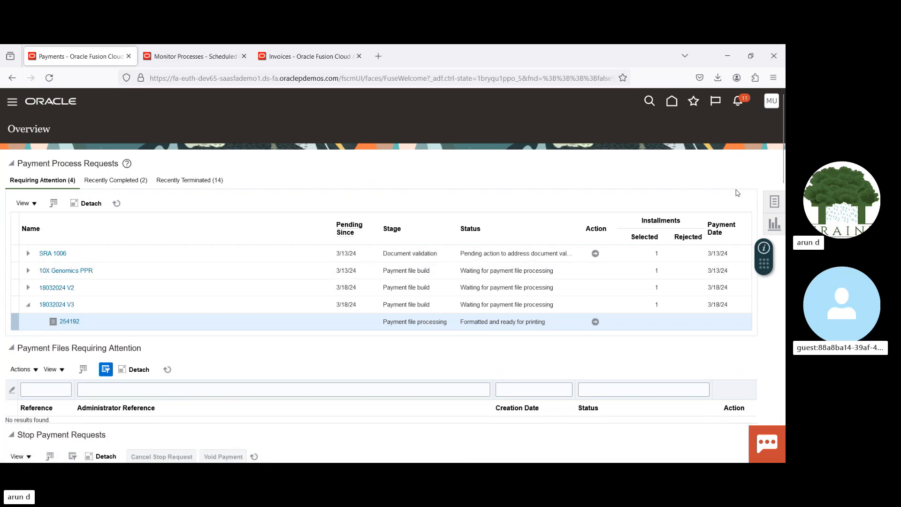
Step: Search Manage Payments for payment date 3/18/24 and post the Advanced Corp payment to the ledger
left_click(774, 201)
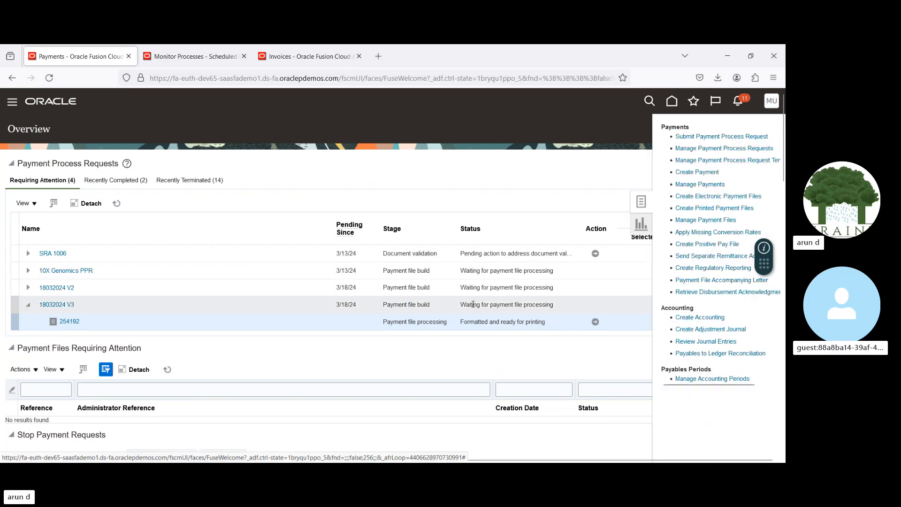
left_click(683, 185)
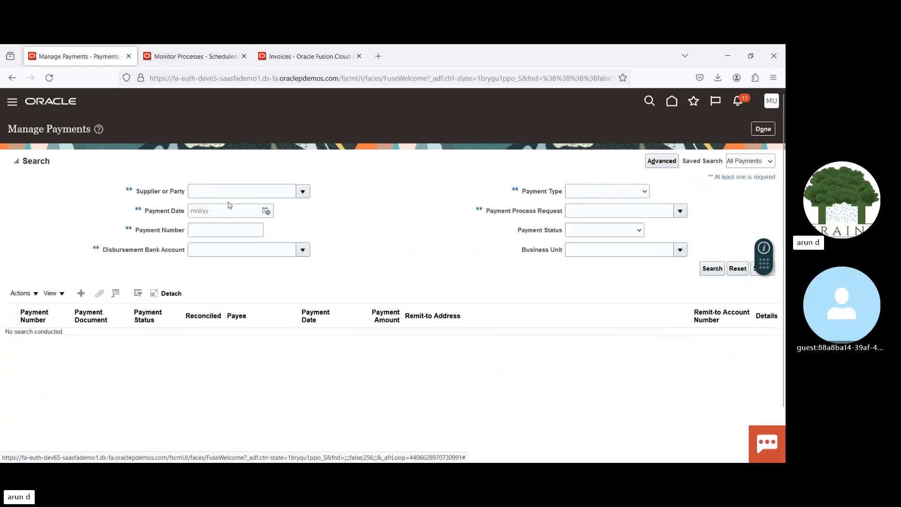
left_click(266, 211)
left_click(297, 304)
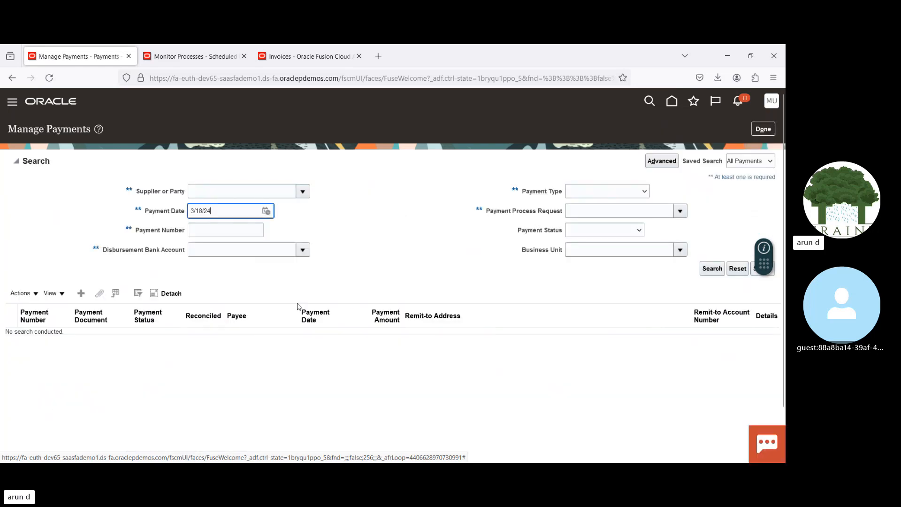
left_click(701, 270)
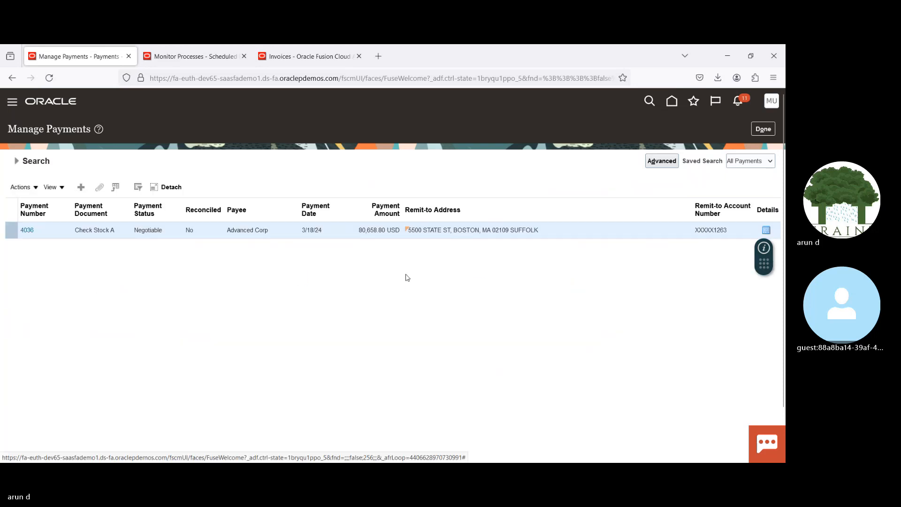
left_click(30, 187)
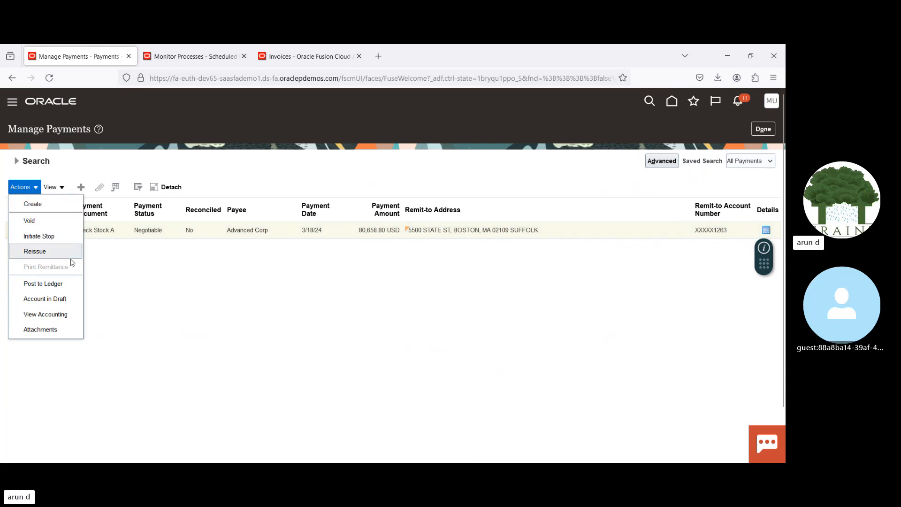
left_click(38, 284)
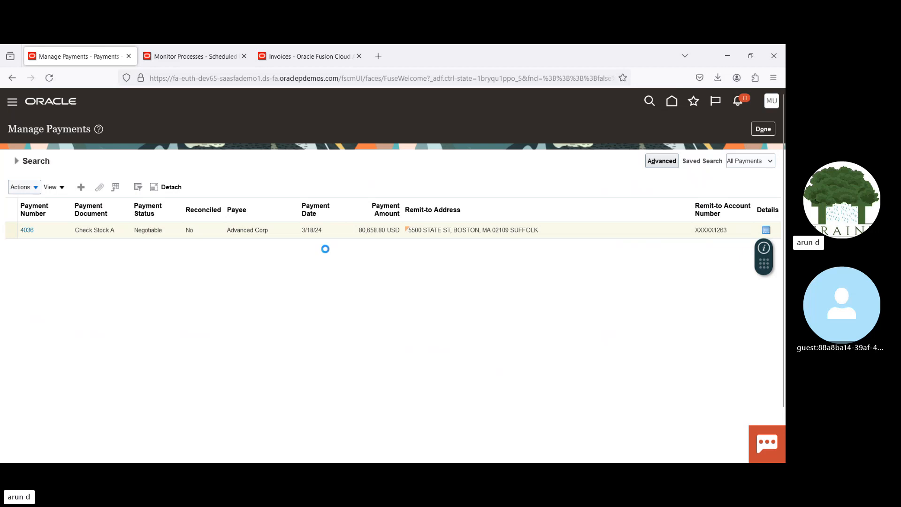
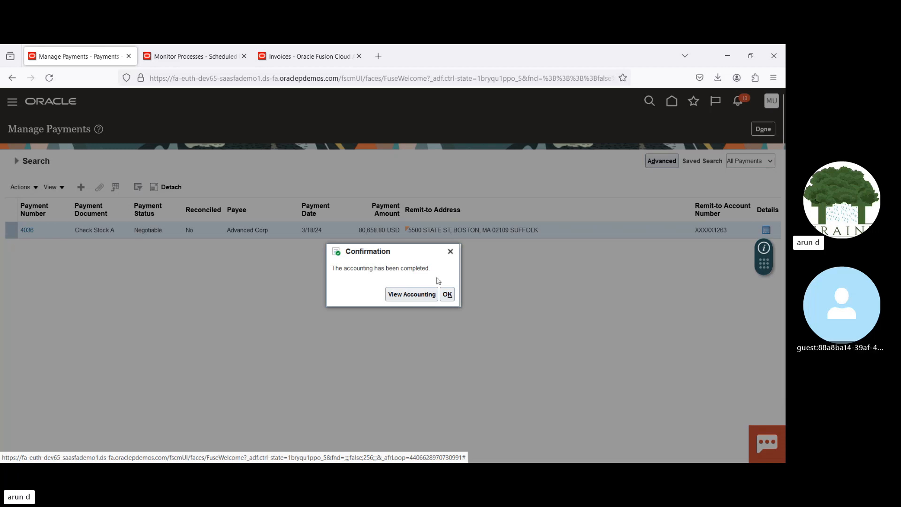
Step: View the accounting lines of the Advanced Corp payment and return to the Payments overview
left_click(420, 298)
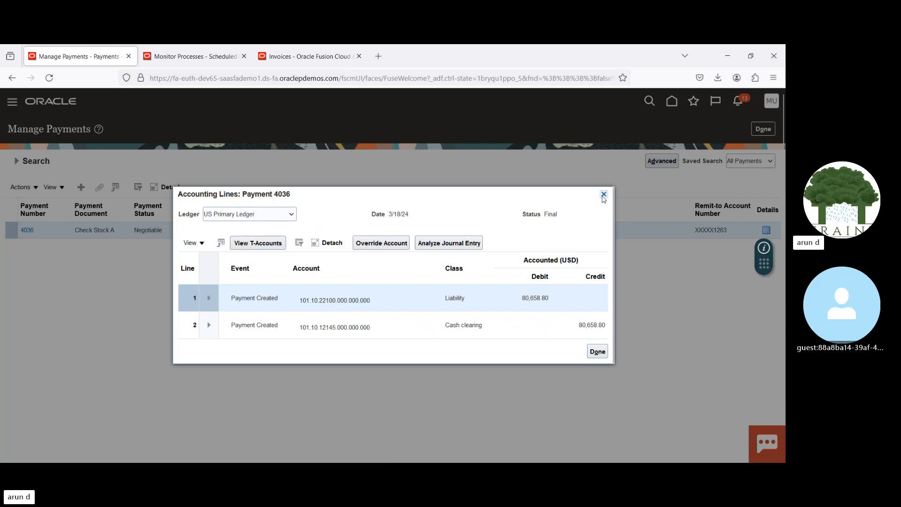
left_click(603, 194)
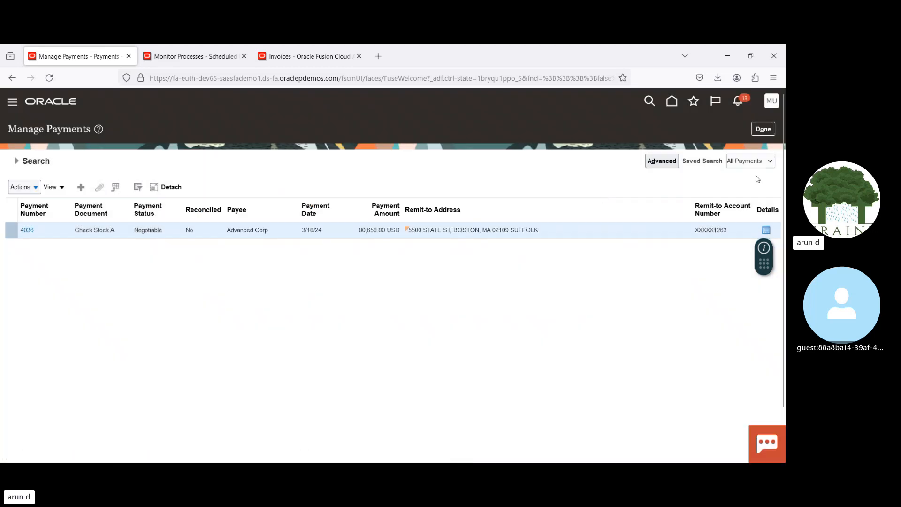
left_click(760, 130)
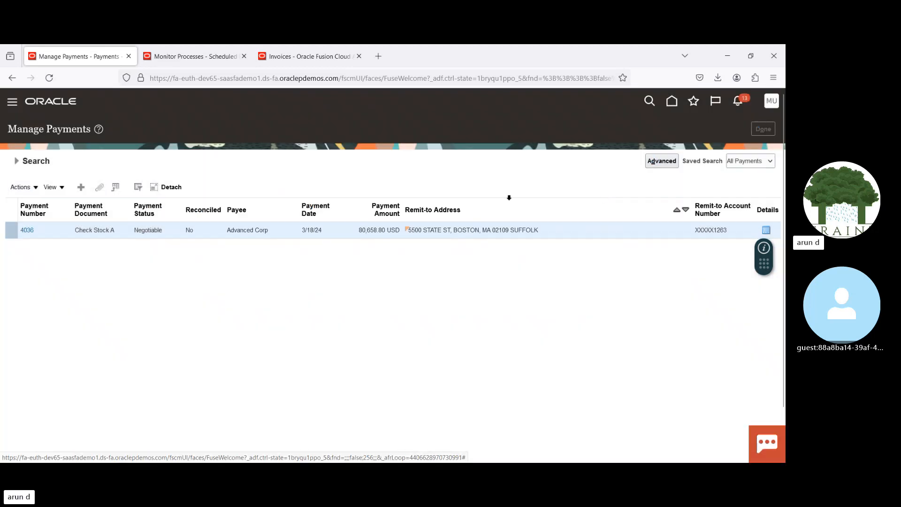
Step: Open the Payables to Ledger Reconciliation report and try to find a ledger whose name contains US
left_click(773, 203)
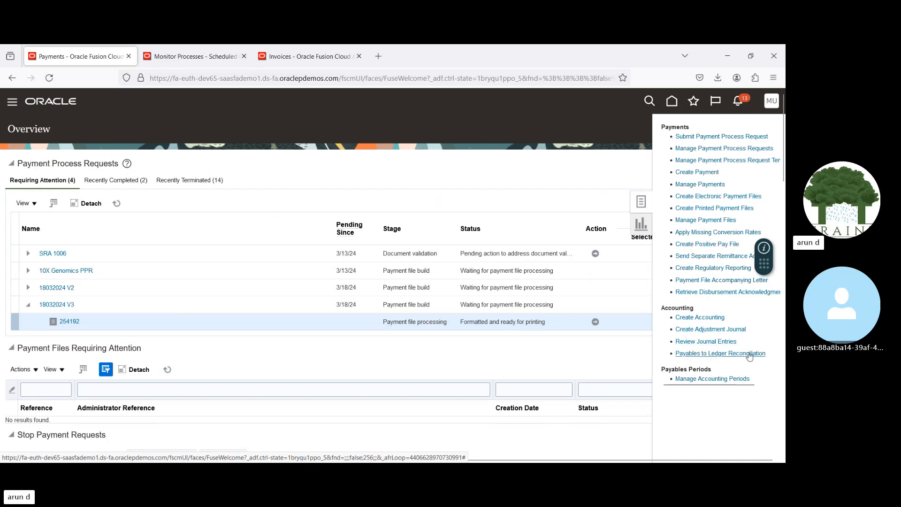
left_click(716, 354)
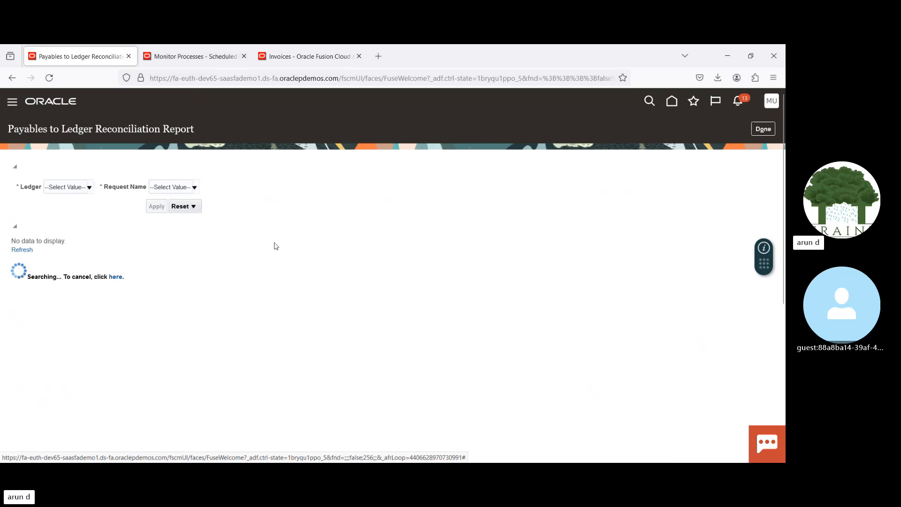
left_click(88, 188)
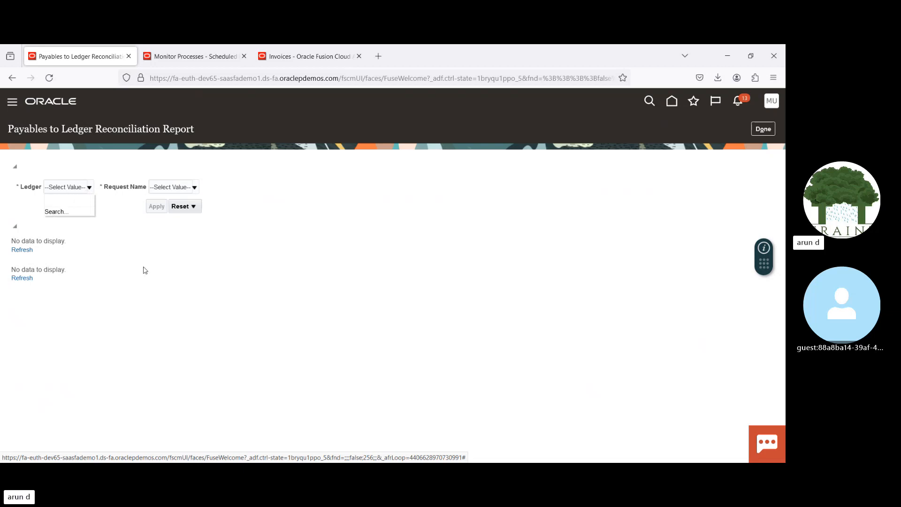
left_click(54, 212)
left_click(365, 362)
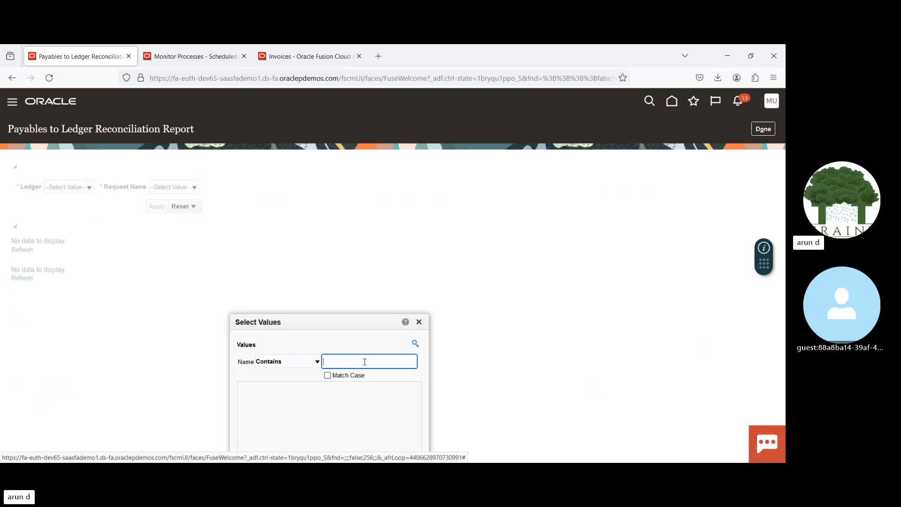
type("US")
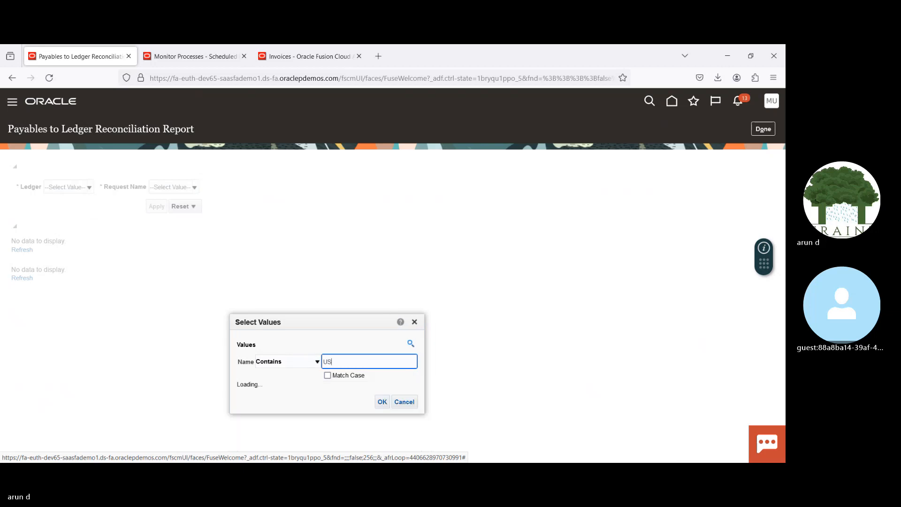
left_click_drag(782, 199, 783, 270)
left_click(313, 276)
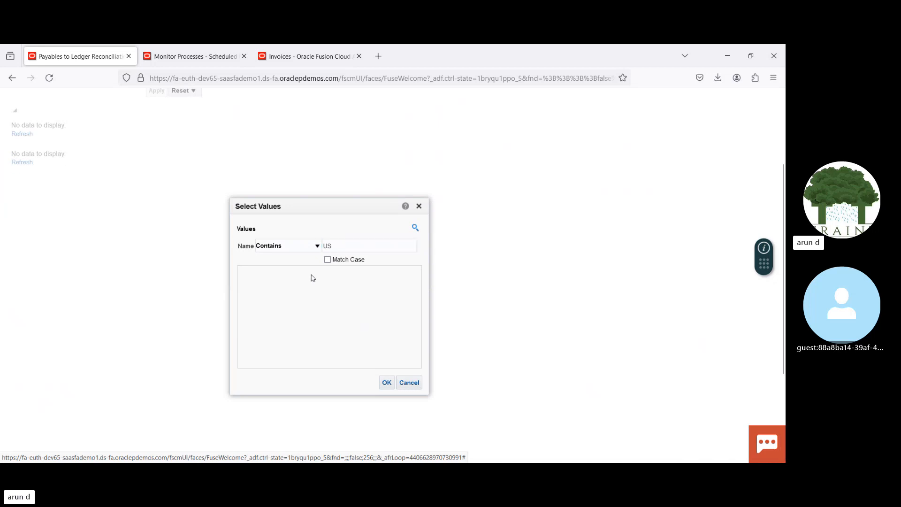
left_click(410, 384)
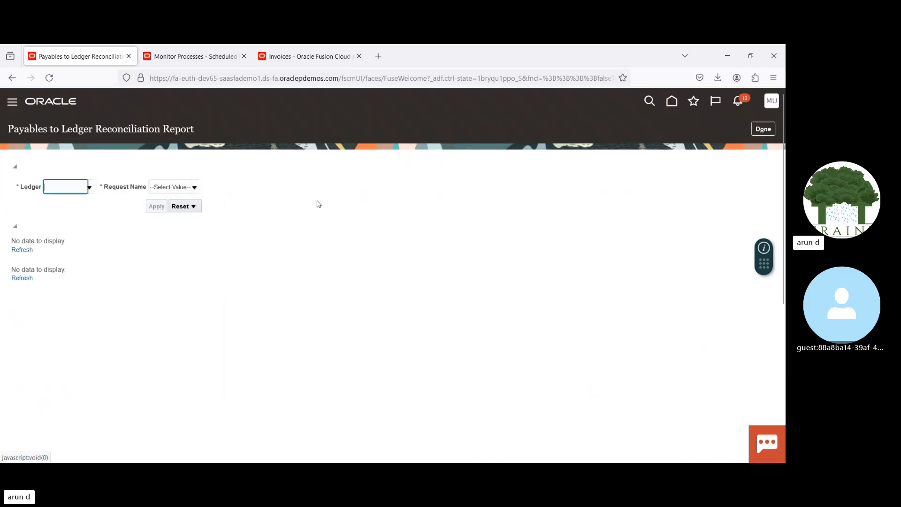
Step: Leave invoice Demo2 and Manage Invoices without saving, and open Setup and Maintenance
left_click(198, 56)
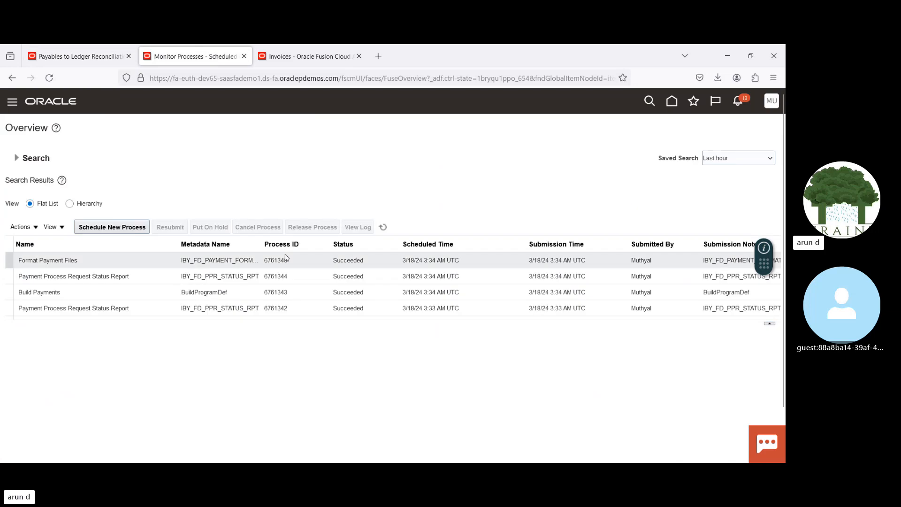
left_click(296, 58)
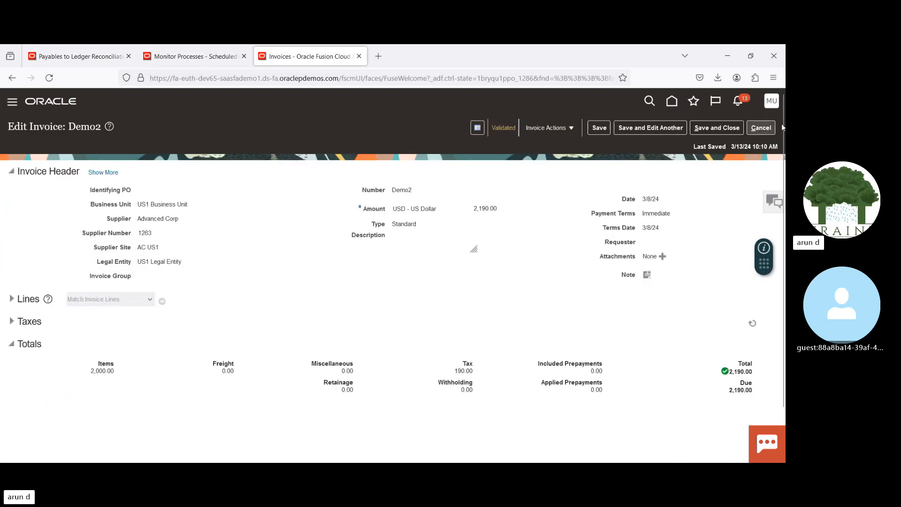
left_click(761, 128)
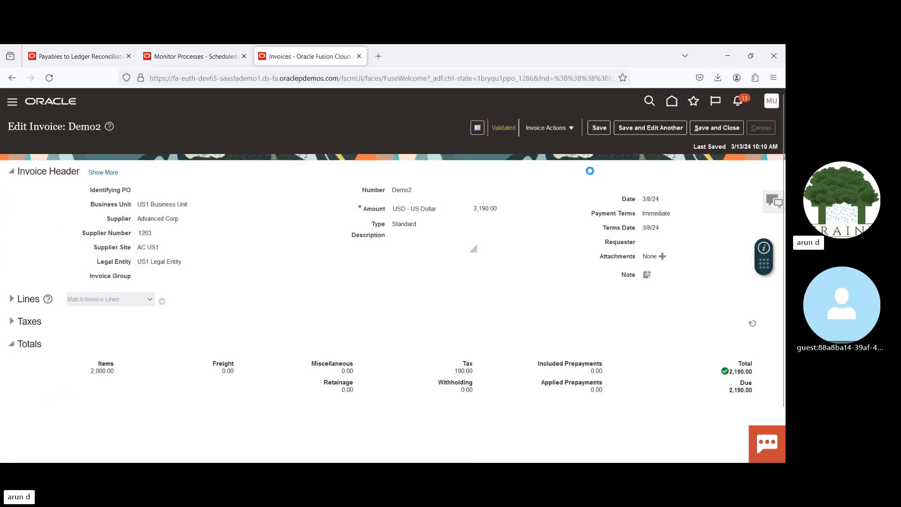
left_click(761, 130)
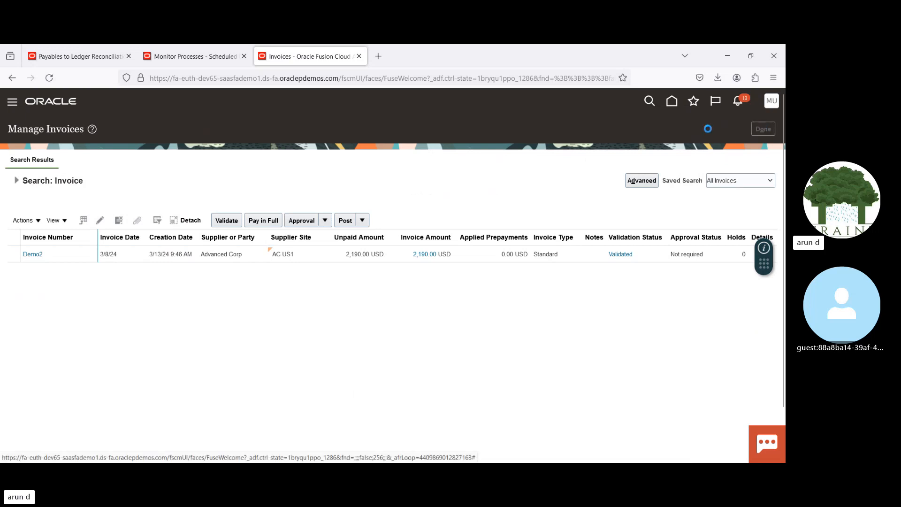
left_click(772, 102)
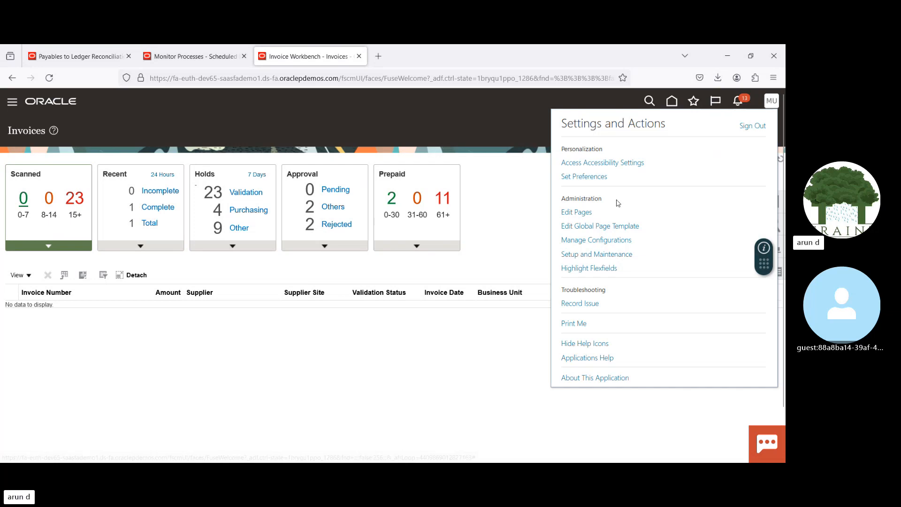
left_click(586, 255)
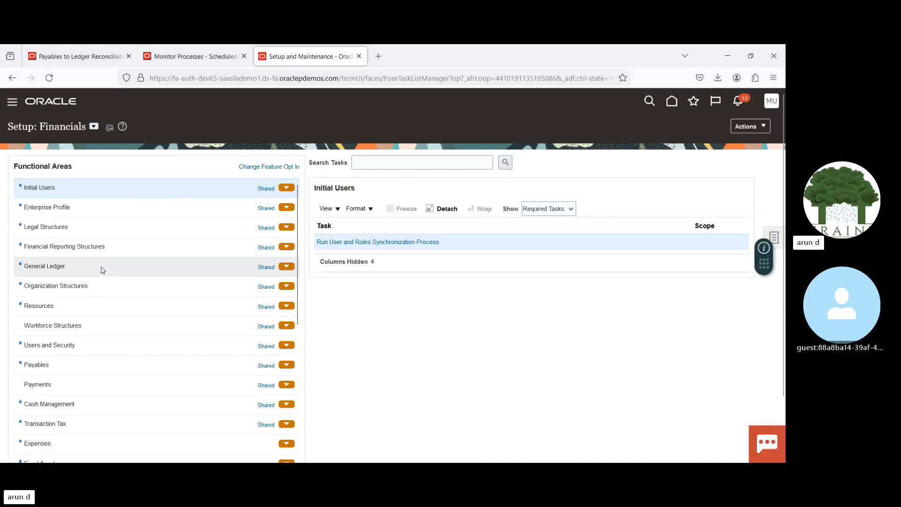
left_click(136, 250)
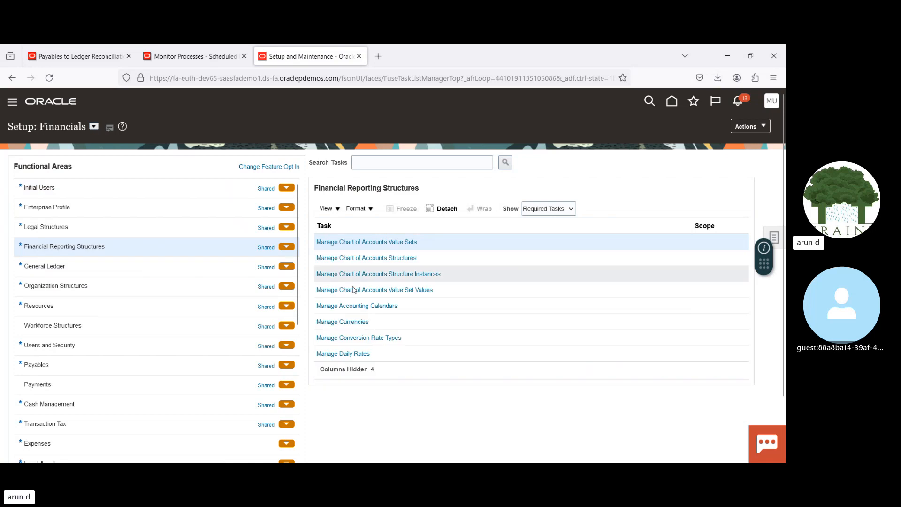
left_click(381, 243)
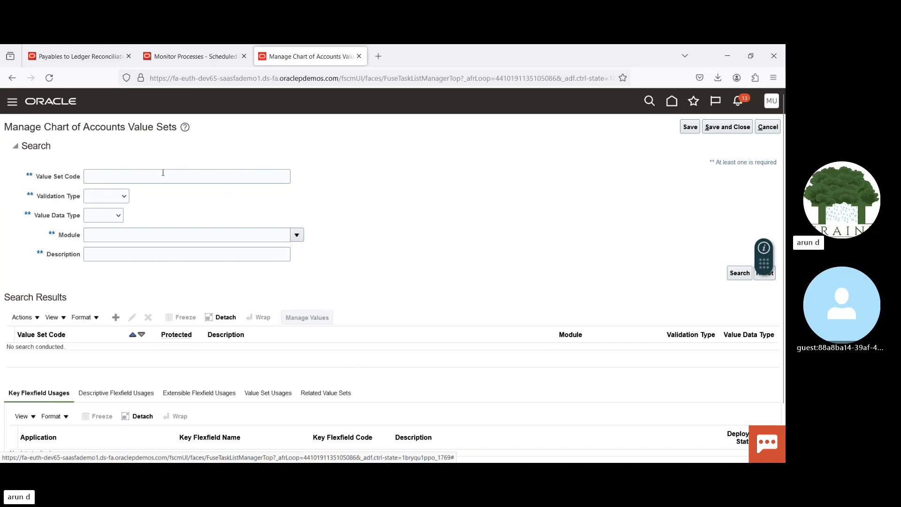
left_click(186, 178)
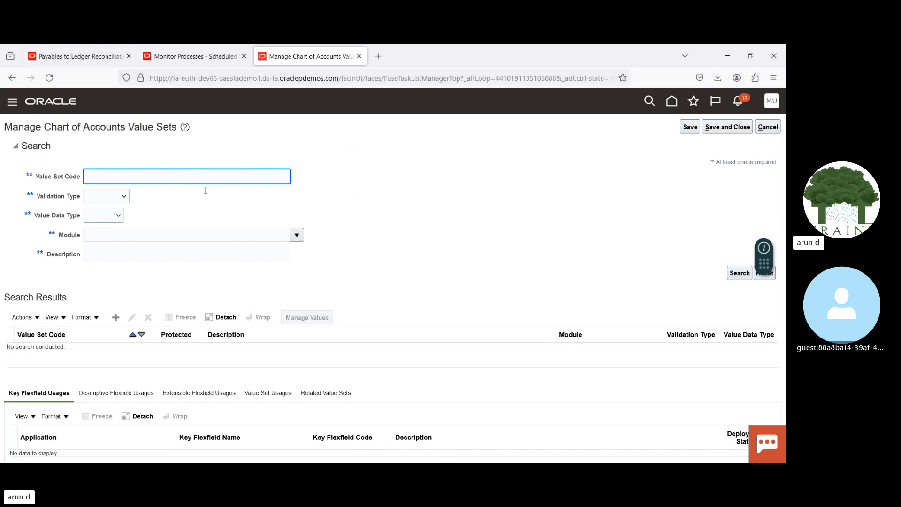
left_click(308, 245)
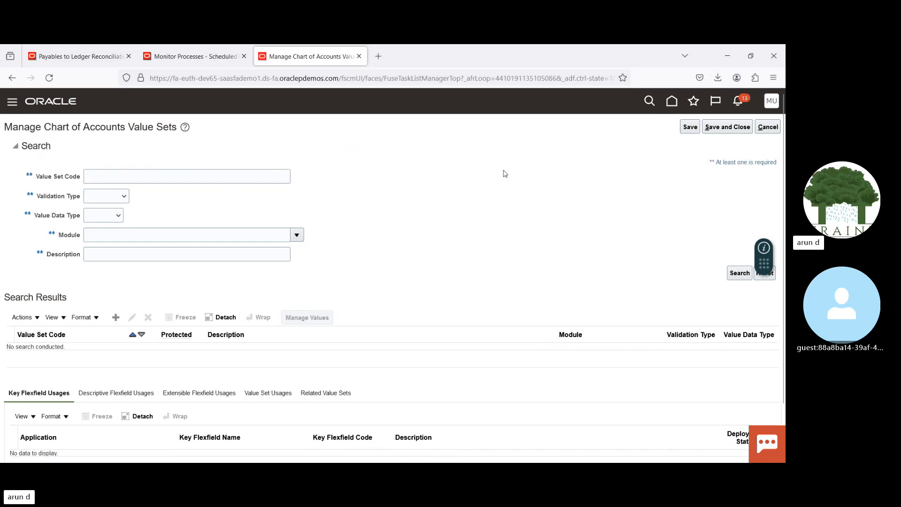
left_click(768, 127)
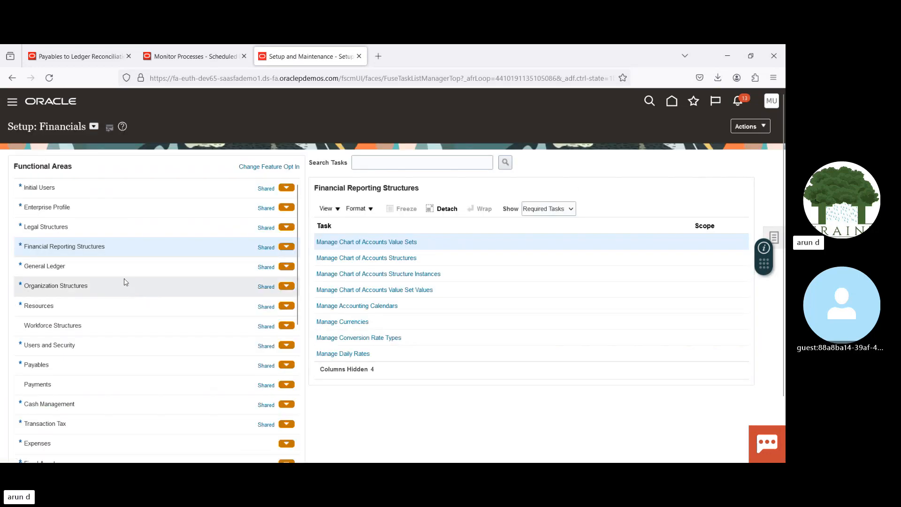
Step: Filter the General Ledger primary ledgers by US and copy the chart of accounts name of US Primary Ledger
left_click(121, 265)
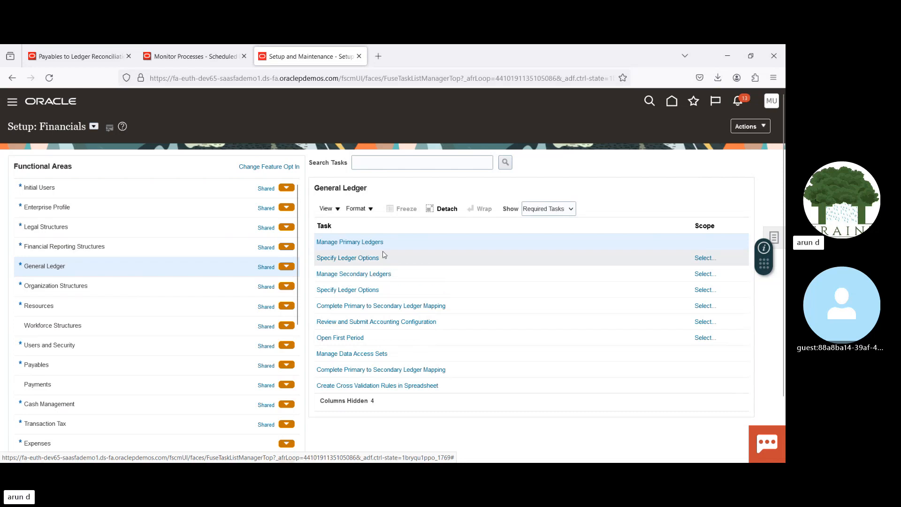
left_click(341, 242)
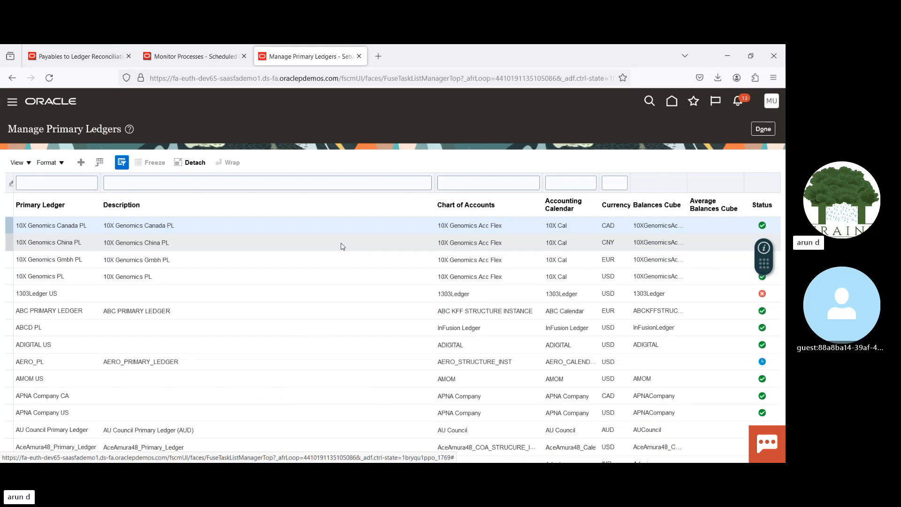
left_click(70, 182)
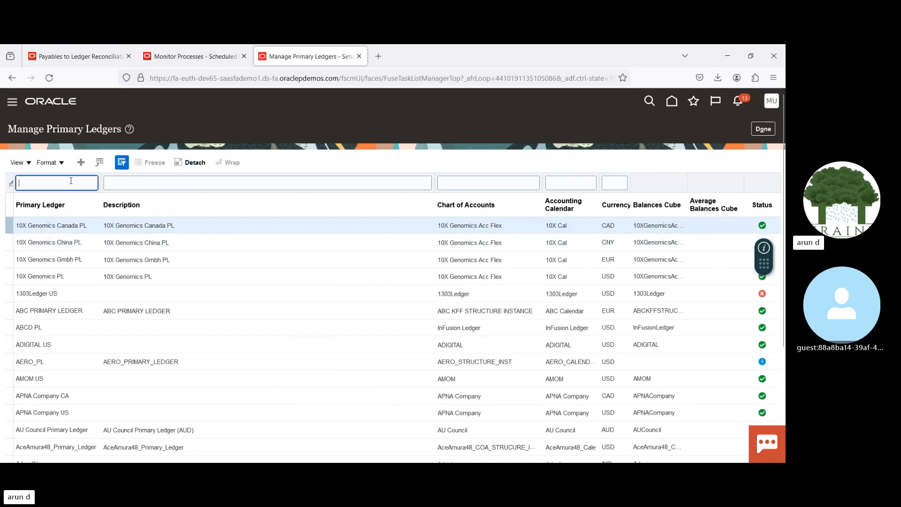
type("US")
key("Return")
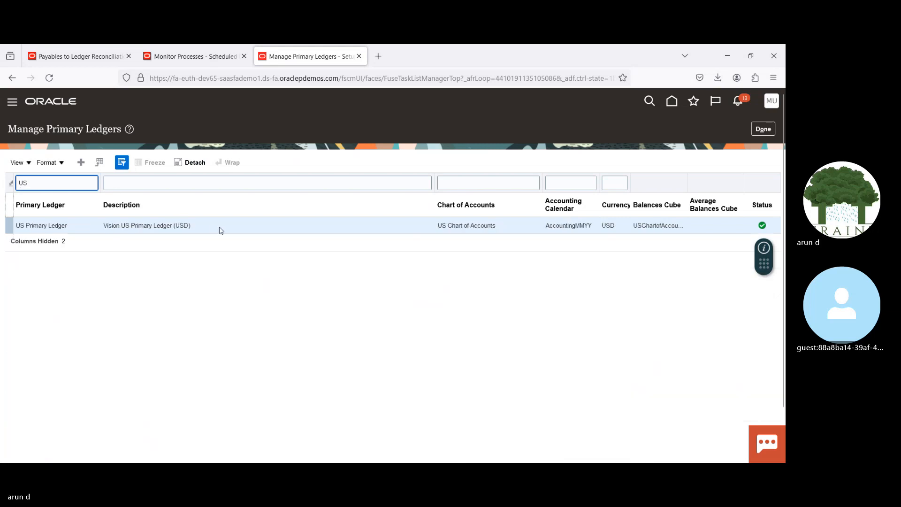
triple_click(468, 226)
left_click(469, 225)
double_click(468, 225)
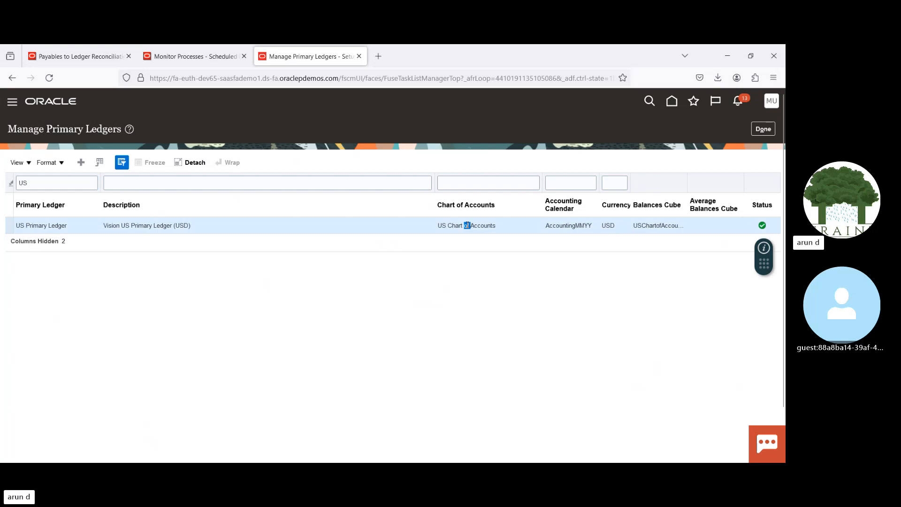
triple_click(467, 225)
key("ctrl+c")
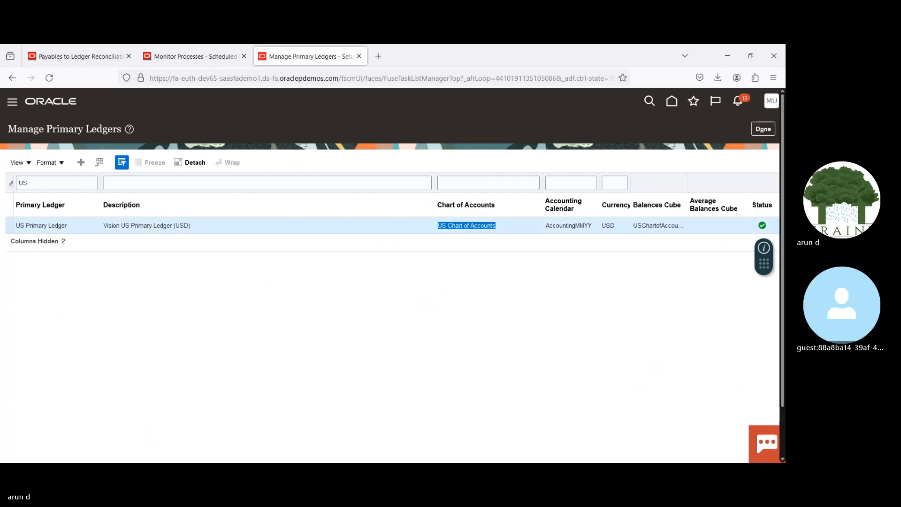
left_click(763, 129)
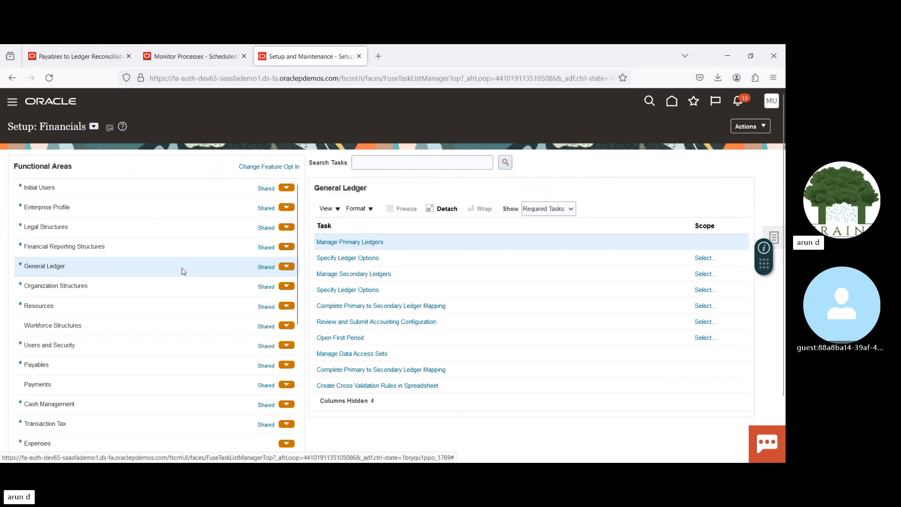
Step: Open the chart of accounts structure instances under Financial Reporting Structures and search for the name US Chart of Accounts
left_click(144, 250)
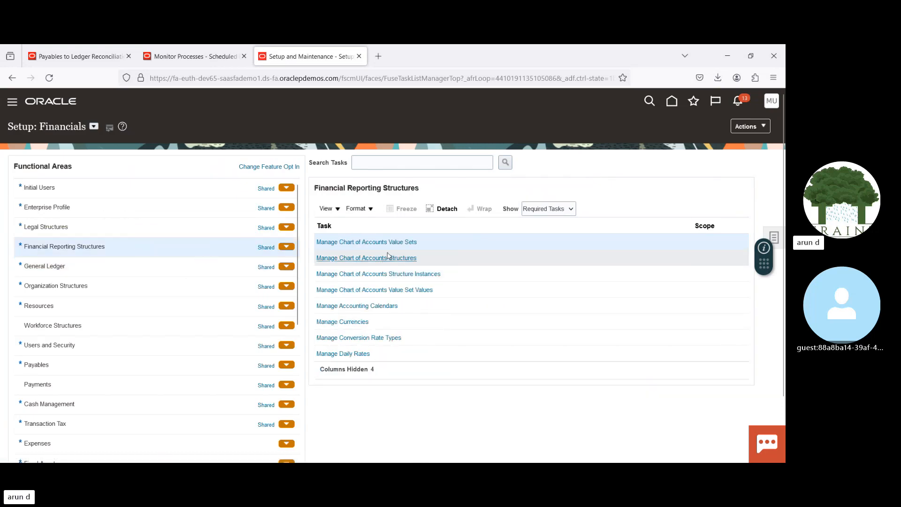
left_click(404, 273)
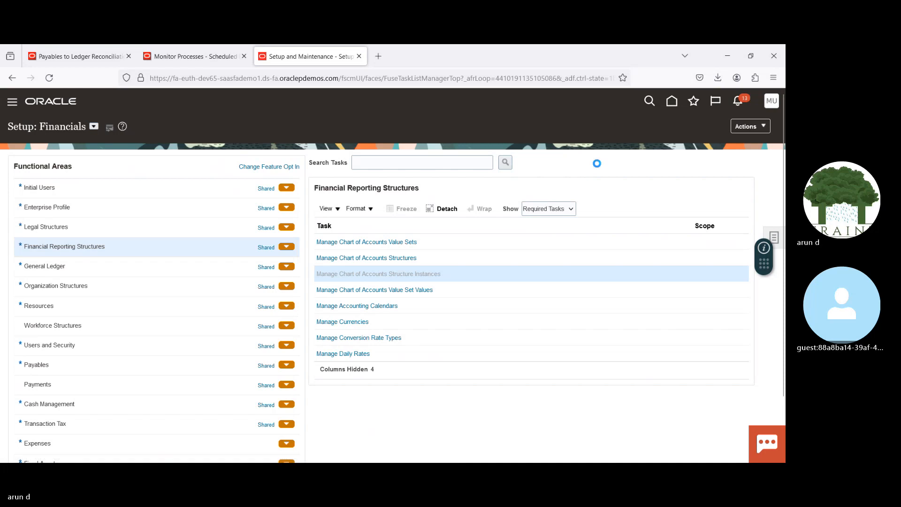
left_click(137, 185)
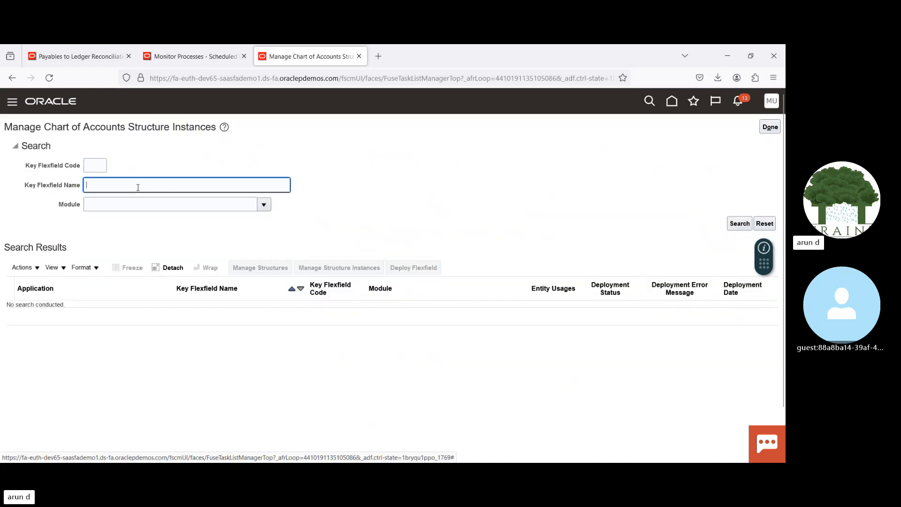
left_click(739, 223)
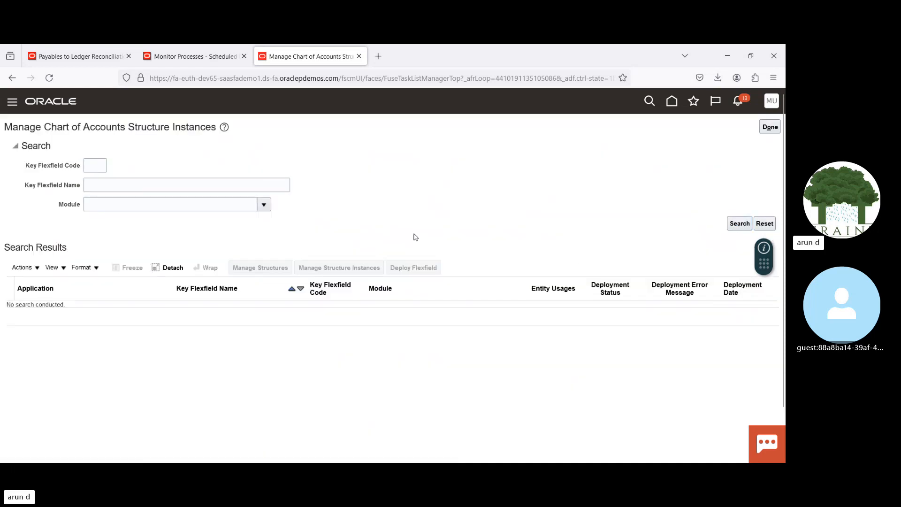
left_click(335, 266)
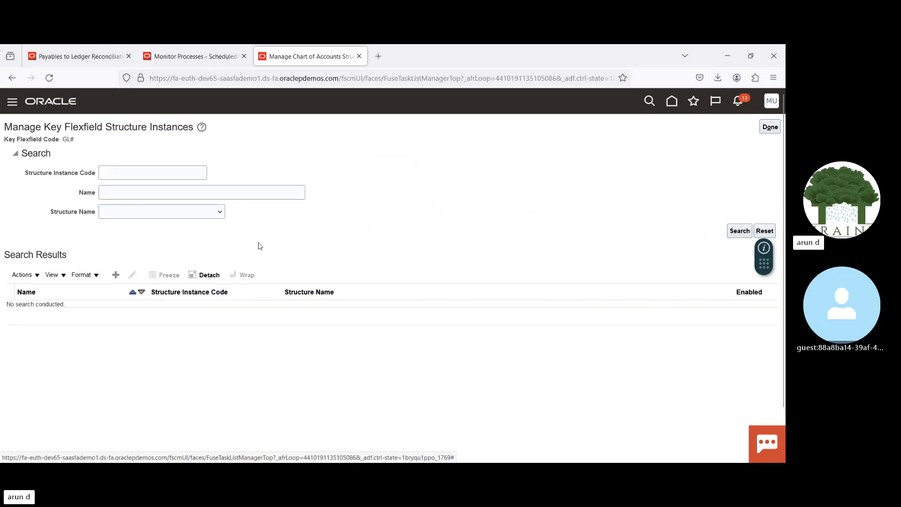
left_click(151, 191)
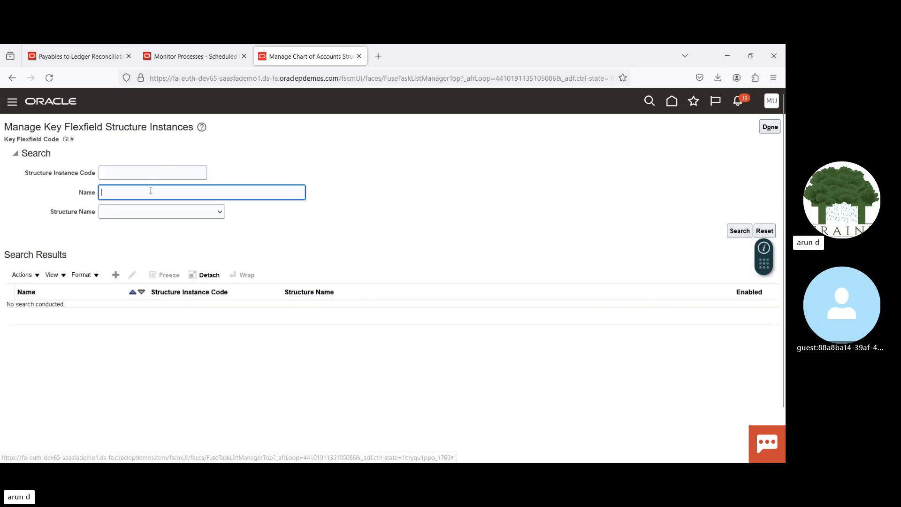
key("ctrl+v")
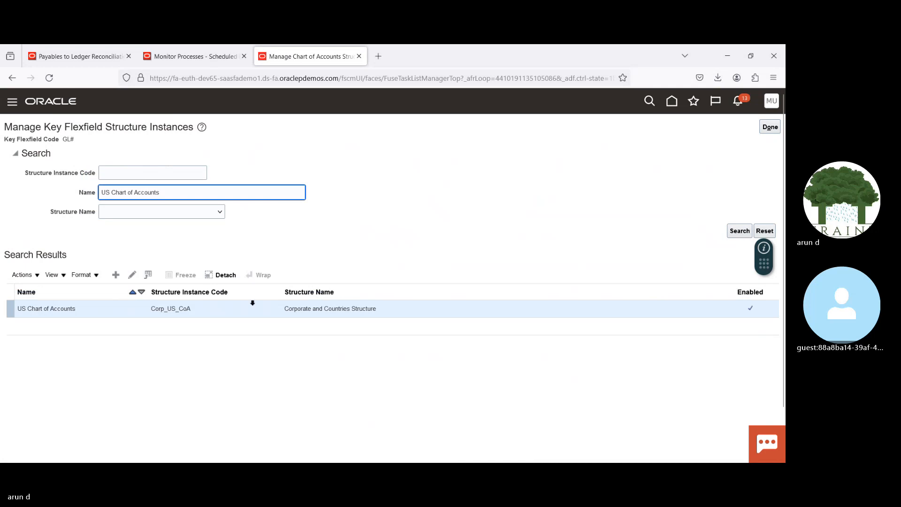
Step: Open the US Chart of Accounts instance, copy the Account segment's value set code, and return to the setup tasks without saving
left_click(132, 275)
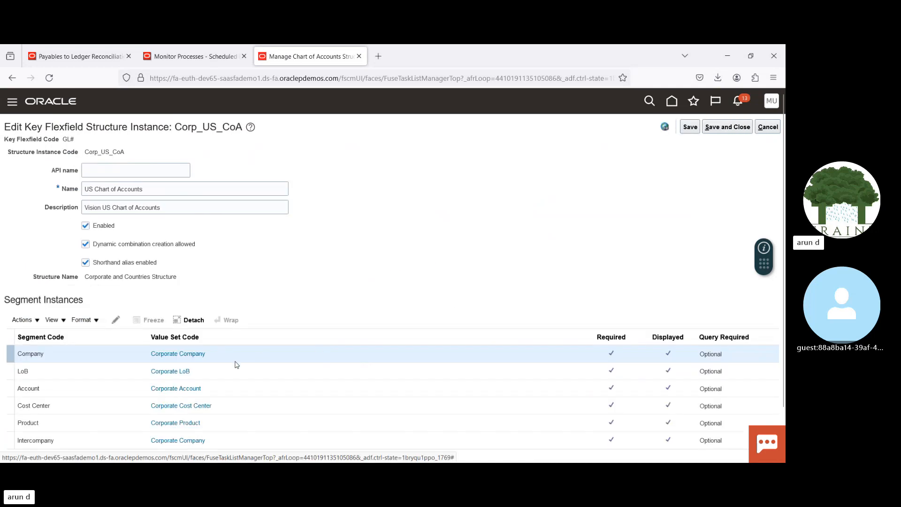
left_click(218, 388)
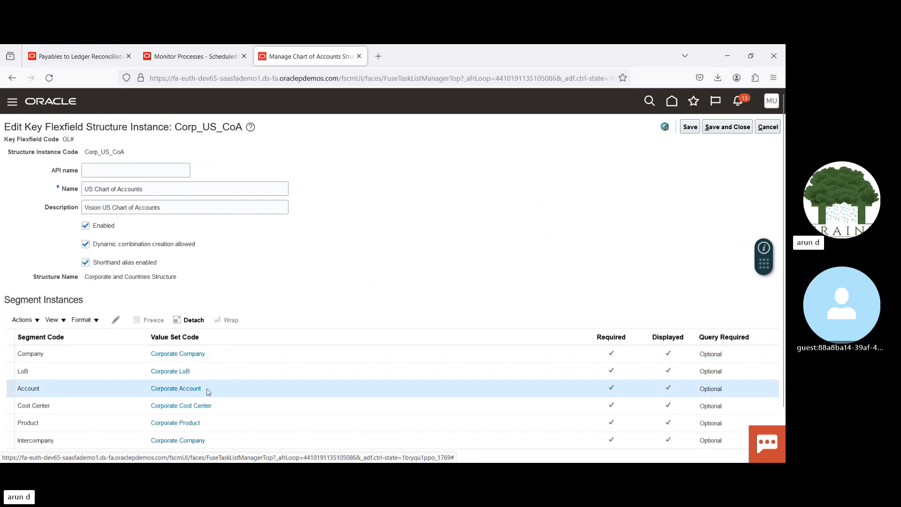
left_click_drag(207, 389, 152, 388)
key("ctrl+c")
left_click(767, 127)
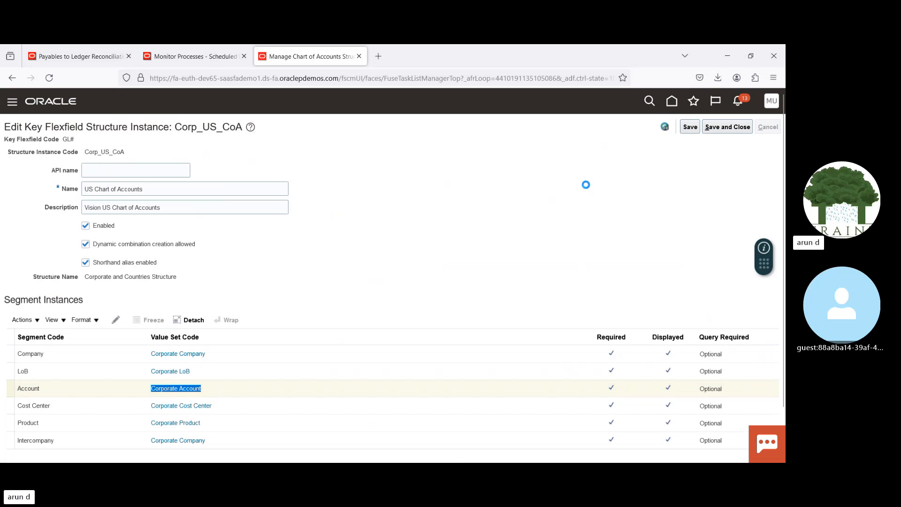
left_click(772, 127)
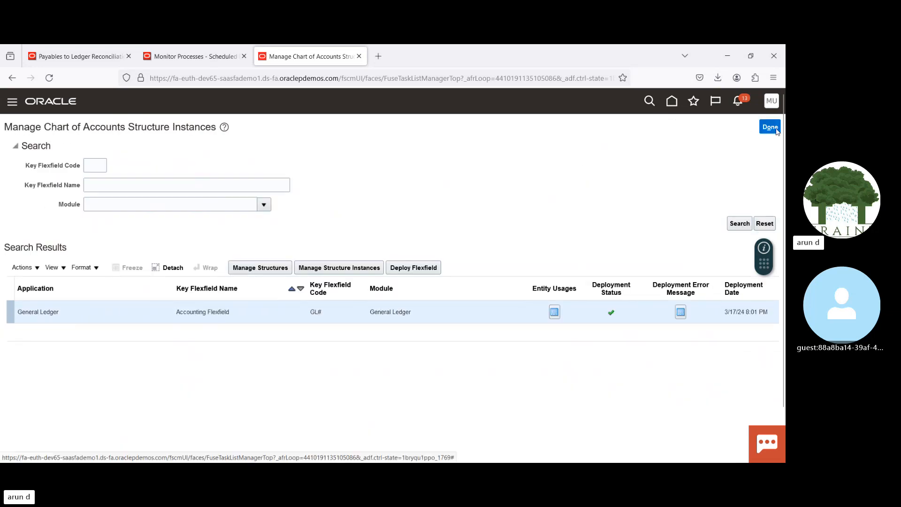
left_click(775, 129)
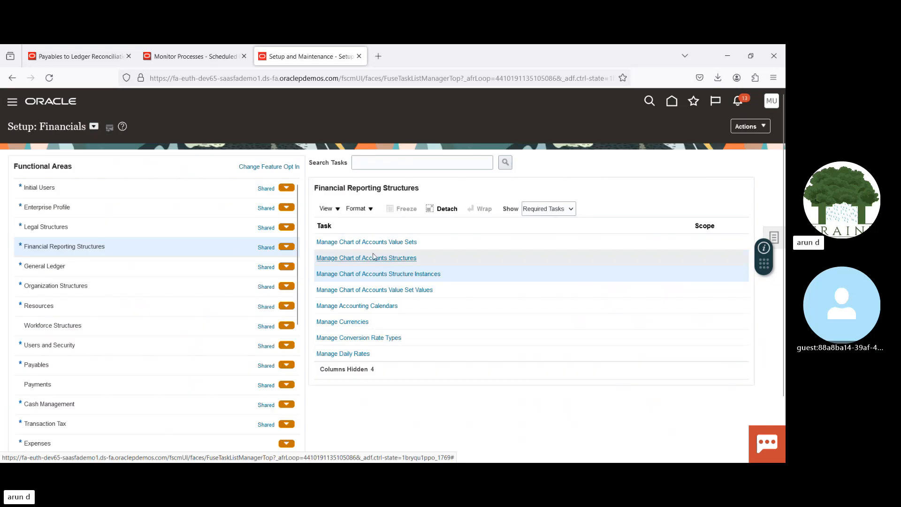
Step: Search the chart of accounts value sets for code Corporate Account, view its definition, and leave it without saving
left_click(369, 242)
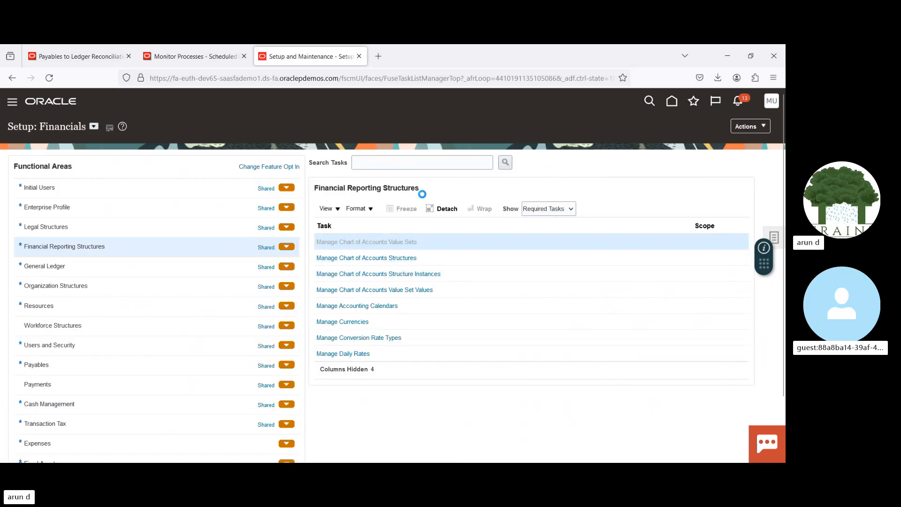
left_click(195, 176)
key("ctrl+v")
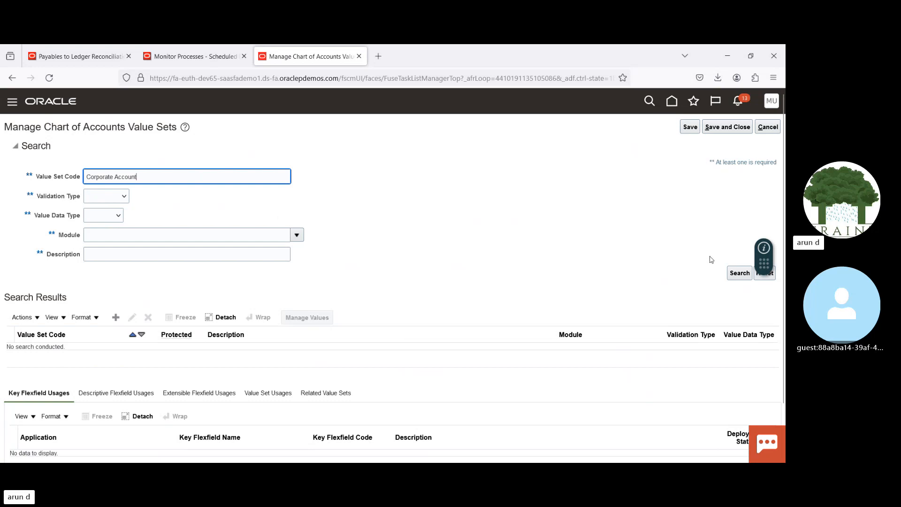
left_click(739, 273)
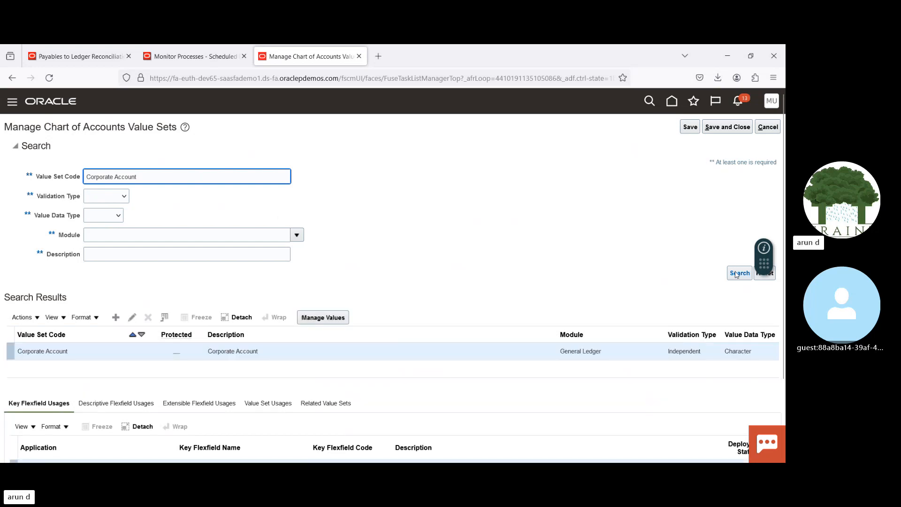
left_click(132, 317)
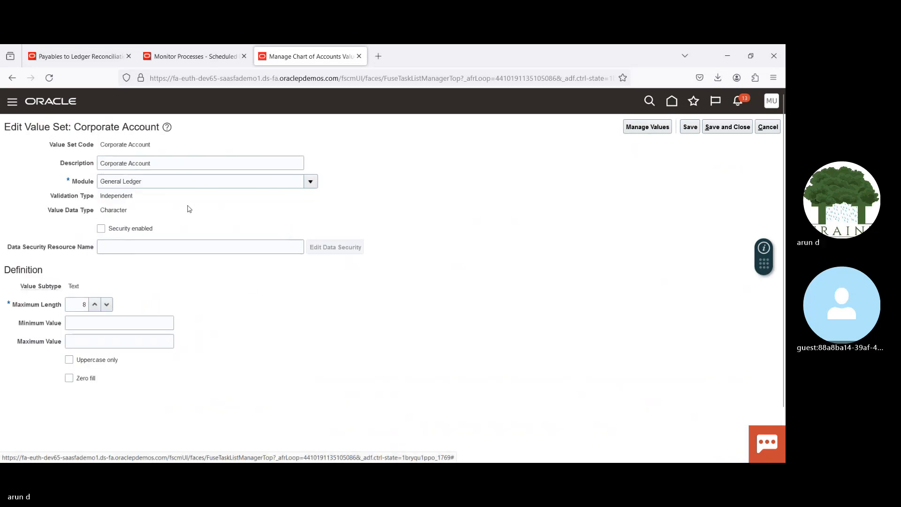
left_click(767, 126)
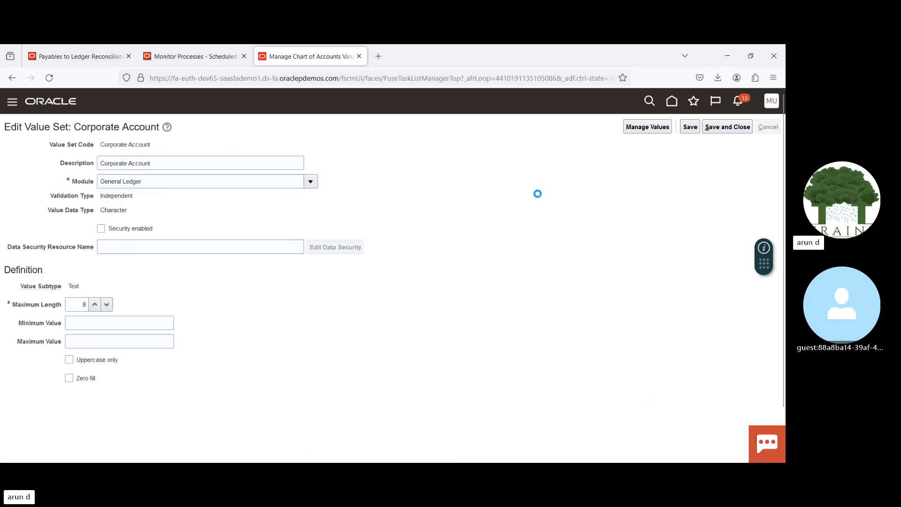
Step: Open the values of the Corporate Account value set, search descriptions for %Liab%, and examine the listed liability accounts
left_click(342, 317)
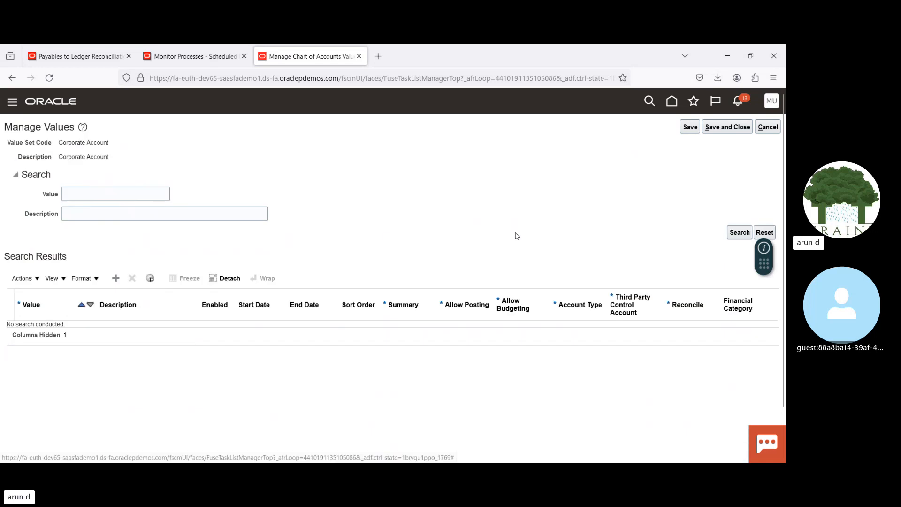
left_click(187, 214)
type("%")
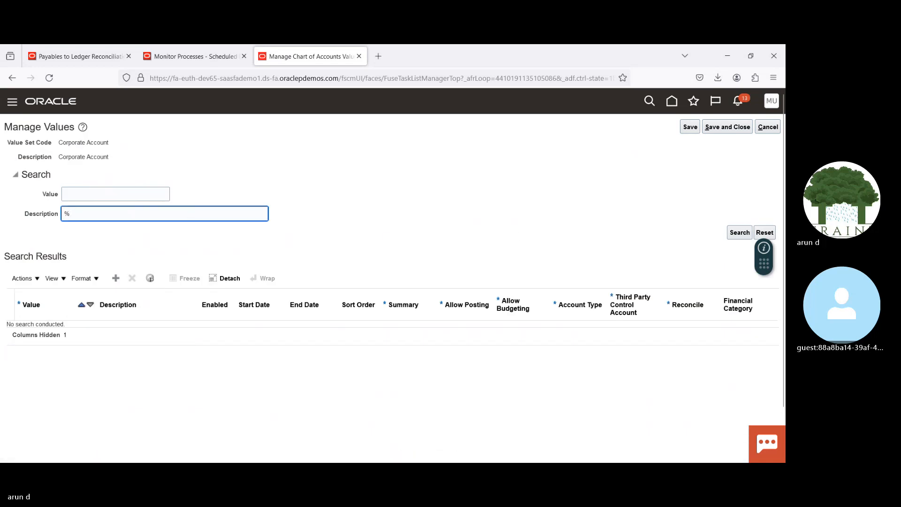
type("Liab%")
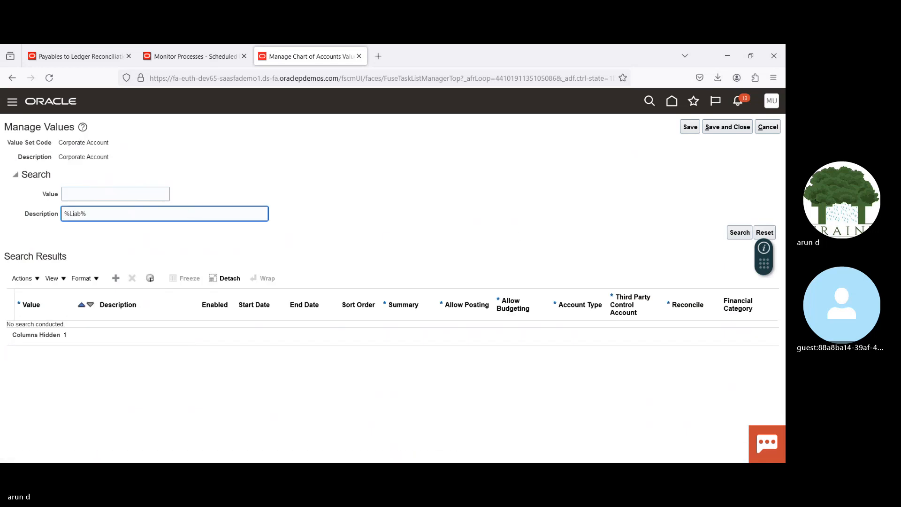
key("Return")
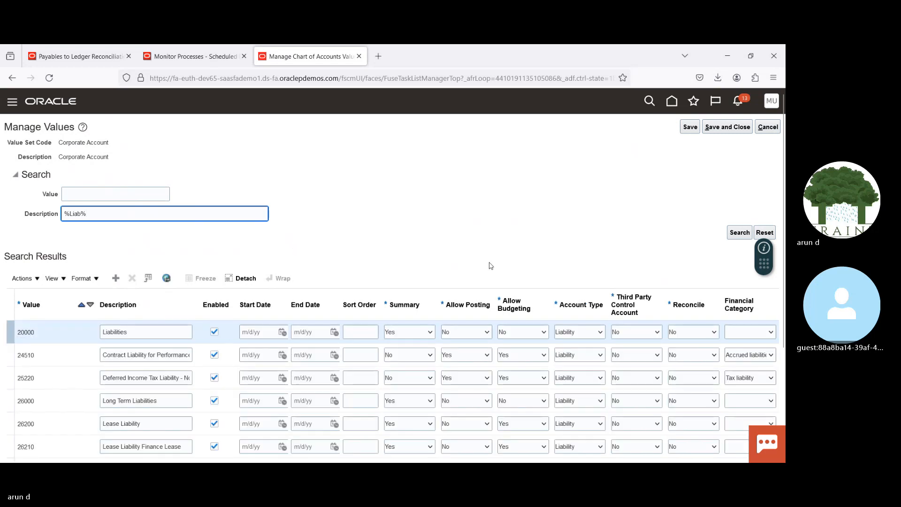
scroll(567, 235, "down", 3)
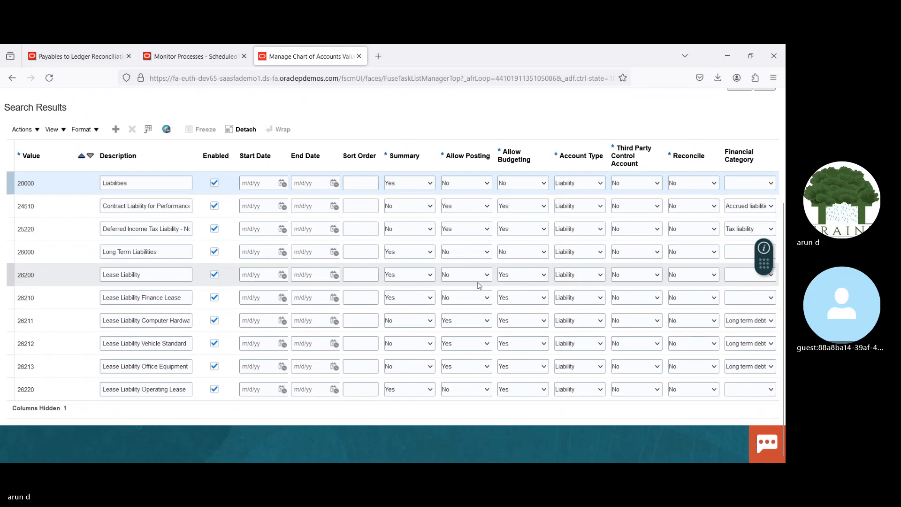
left_click(65, 274)
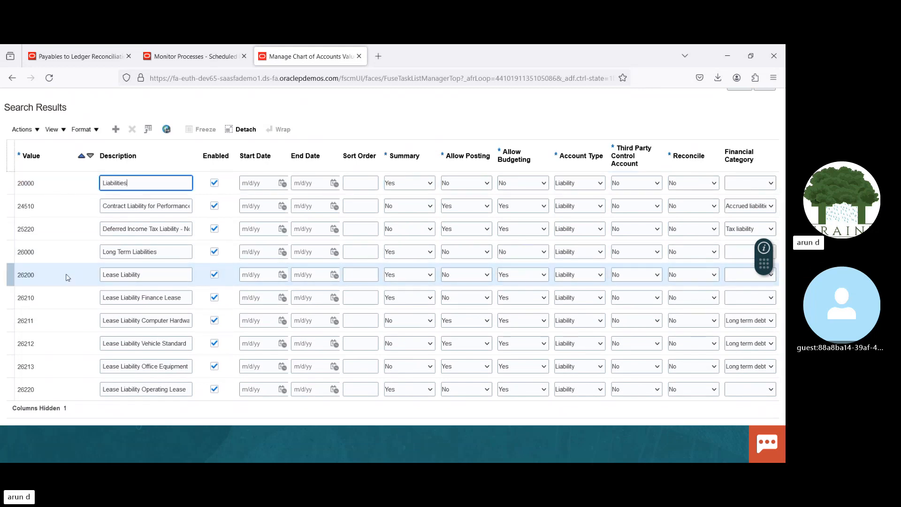
left_click(64, 296)
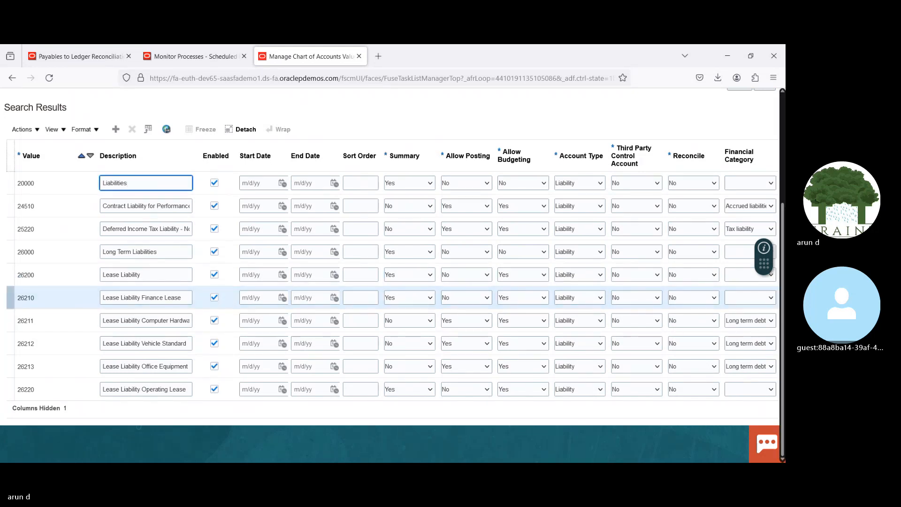
scroll(728, 161, "up", 3)
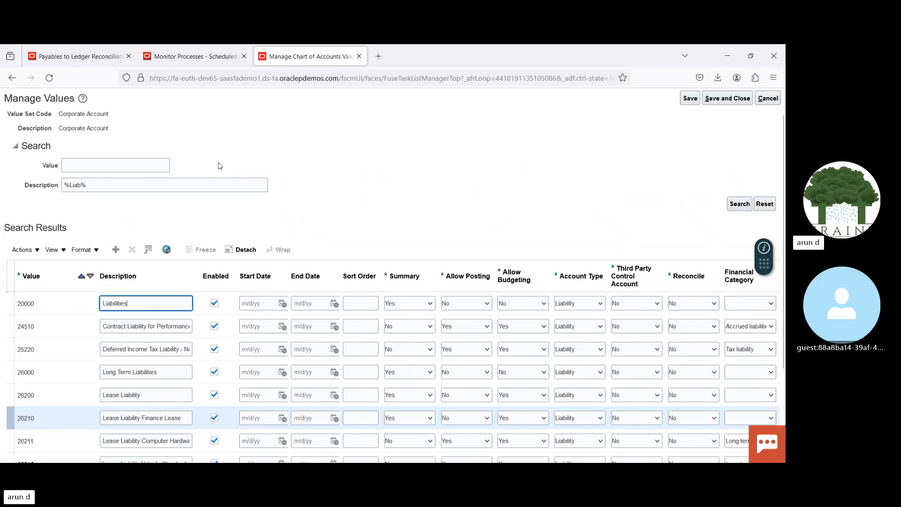
Step: Search the Corporate Account values by description for %Supp%, and refine the search to %Supp%Liab%
left_click(180, 184)
key("ctrl+a")
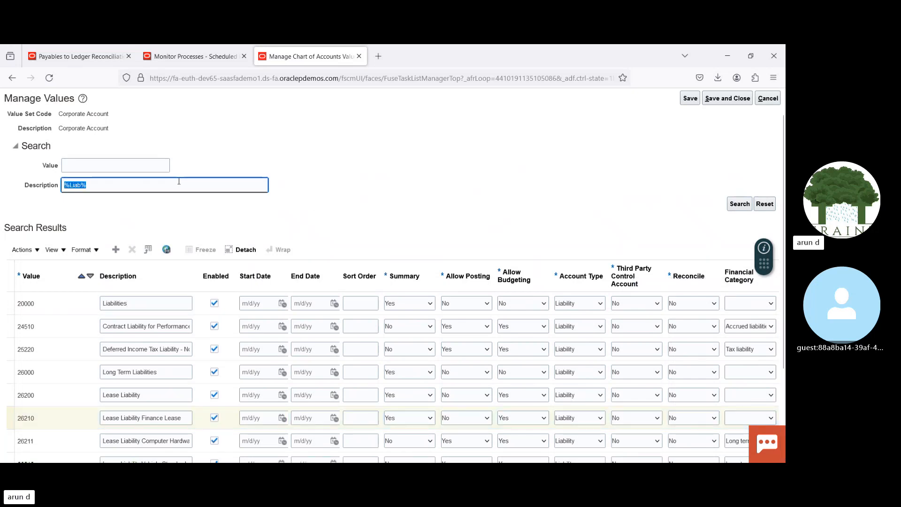
type("%Supp%")
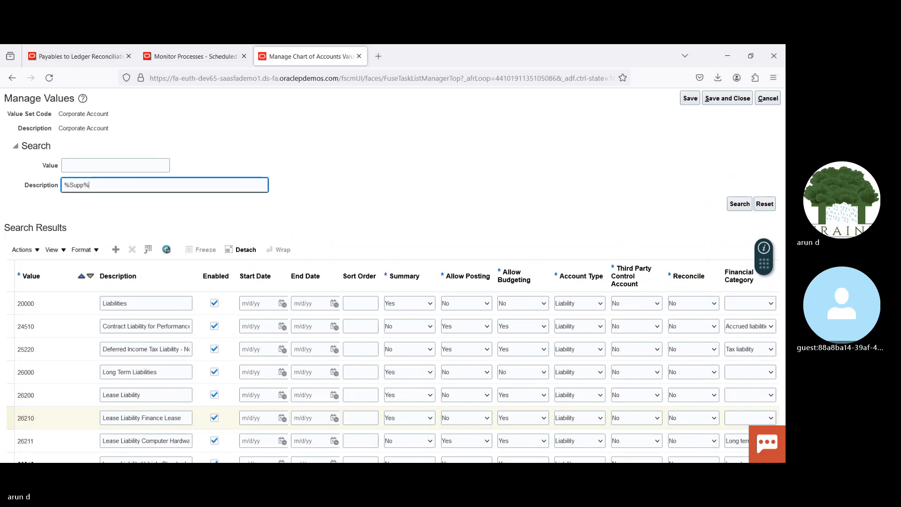
key("Return")
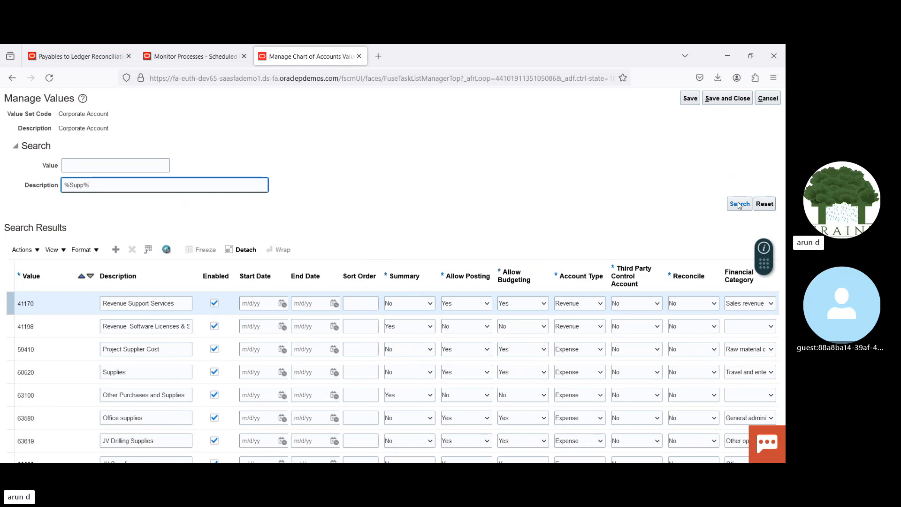
type("Liab%")
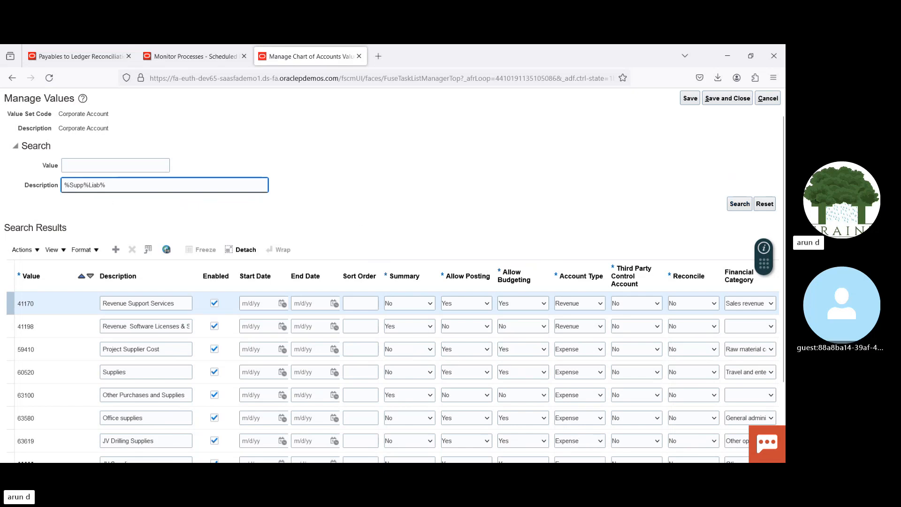
key("Return")
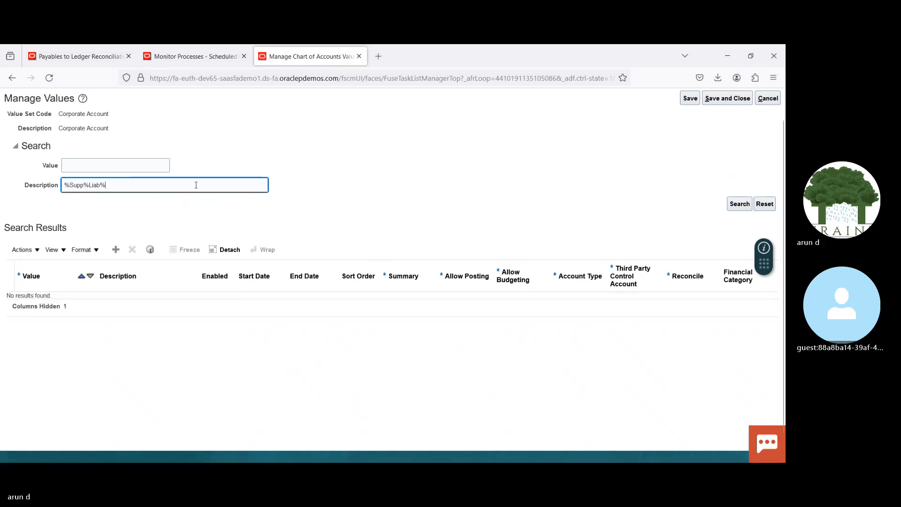
triple_click(151, 184)
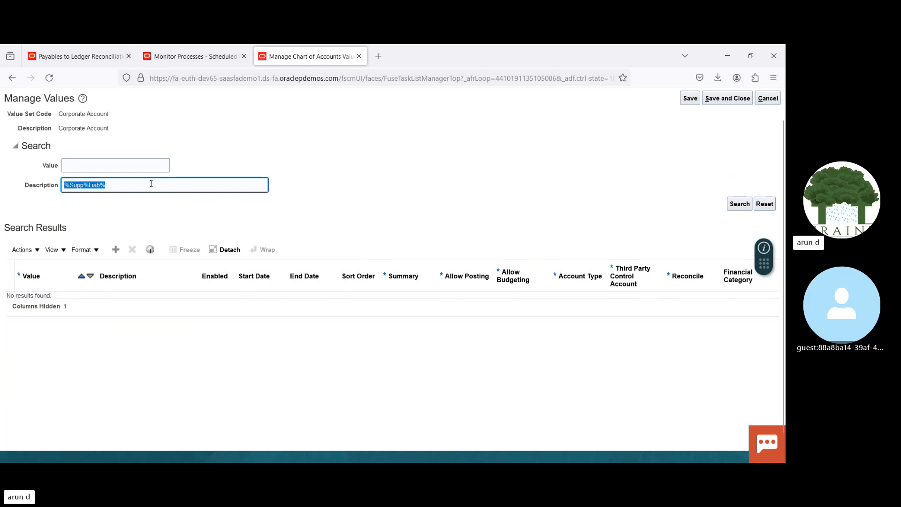
double_click(151, 184)
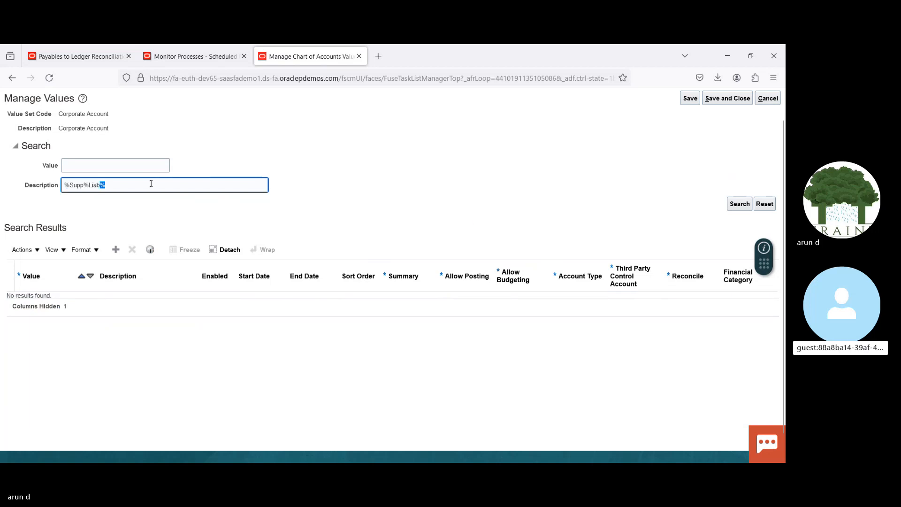
triple_click(151, 184)
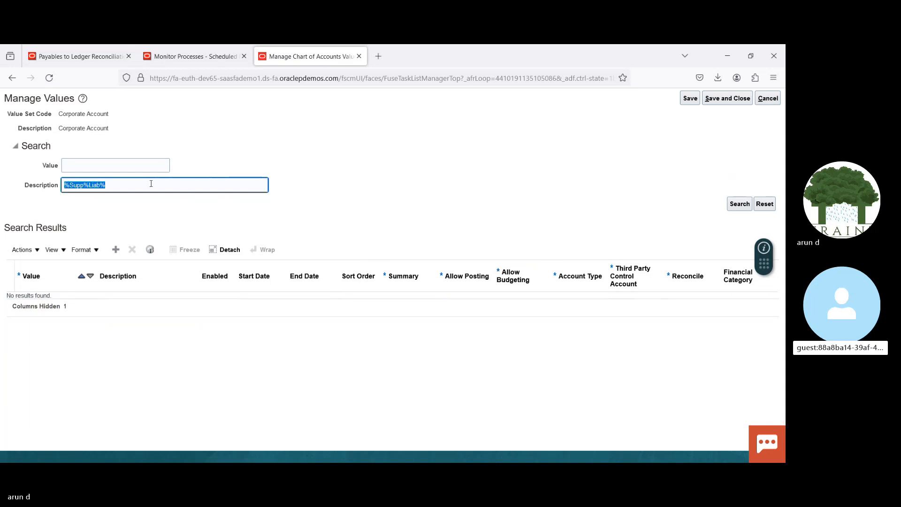
Step: Leave the scheduled processes overview for the home page and open Manage Payments from the Payments work area
left_click(193, 57)
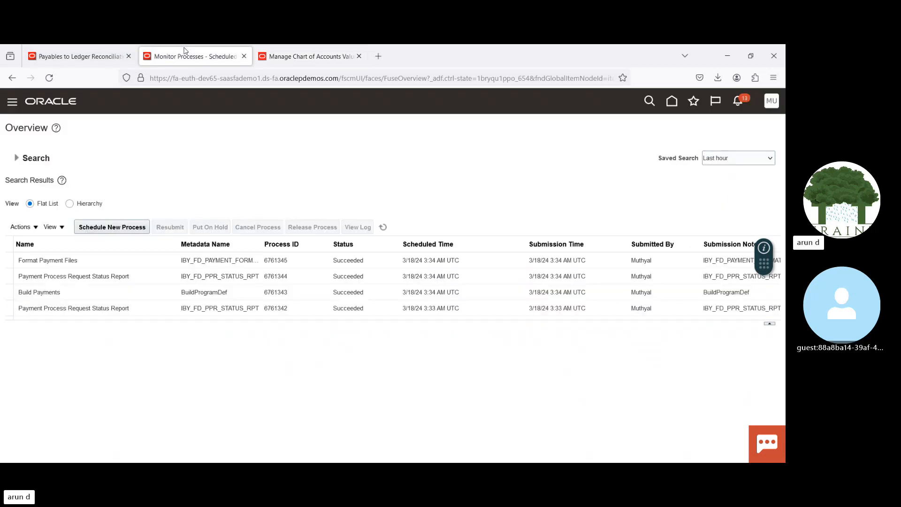
left_click(670, 105)
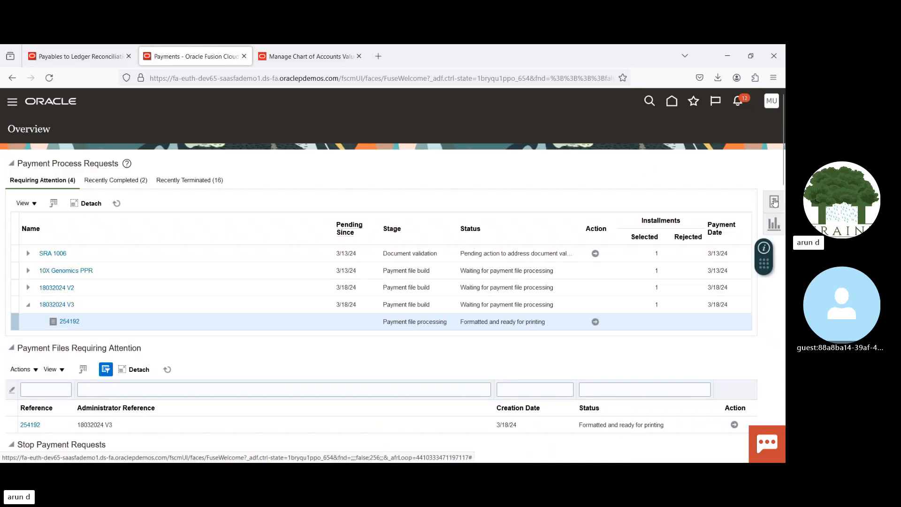
left_click(774, 202)
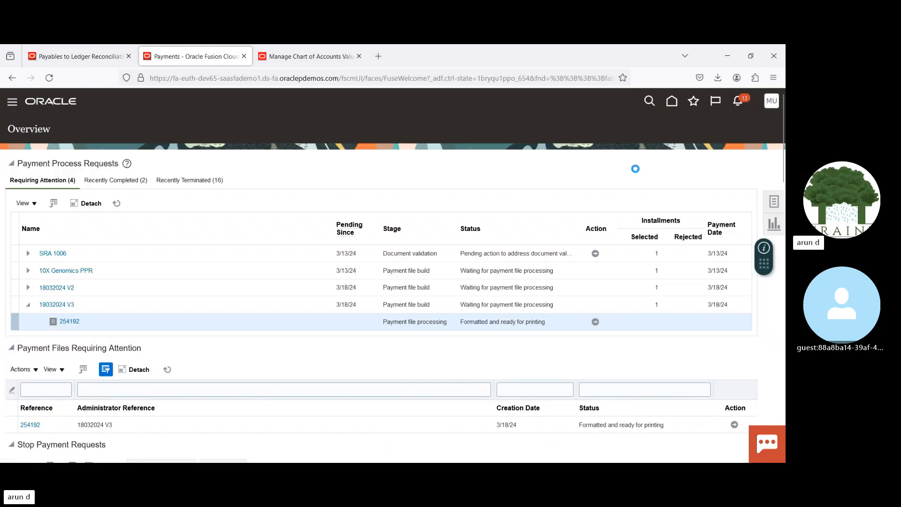
left_click(700, 184)
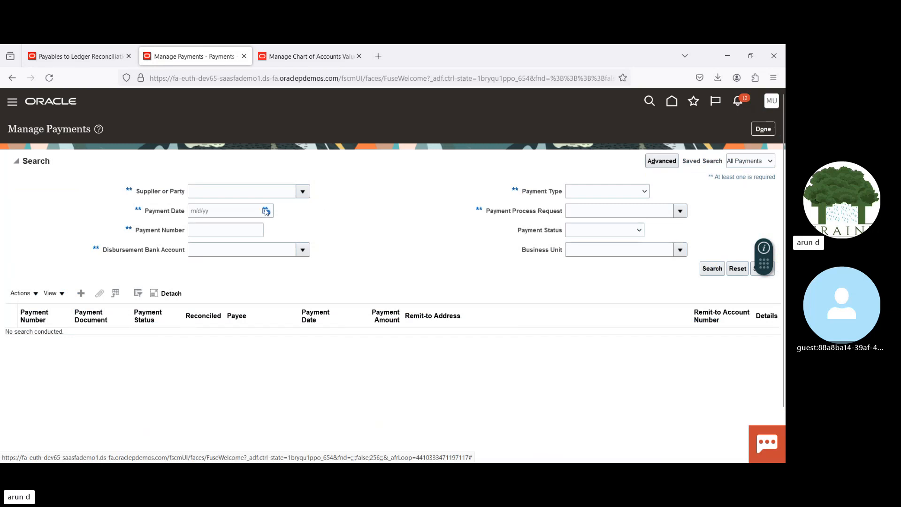
Step: Search for payments dated 3/18/24 and view the accounting lines of the Advanced Corp payment
left_click(266, 212)
left_click(300, 306)
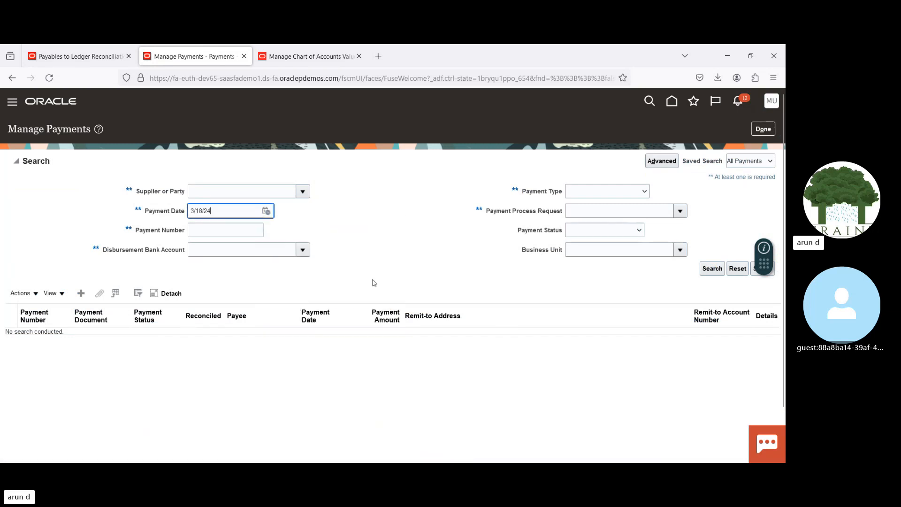
left_click(703, 271)
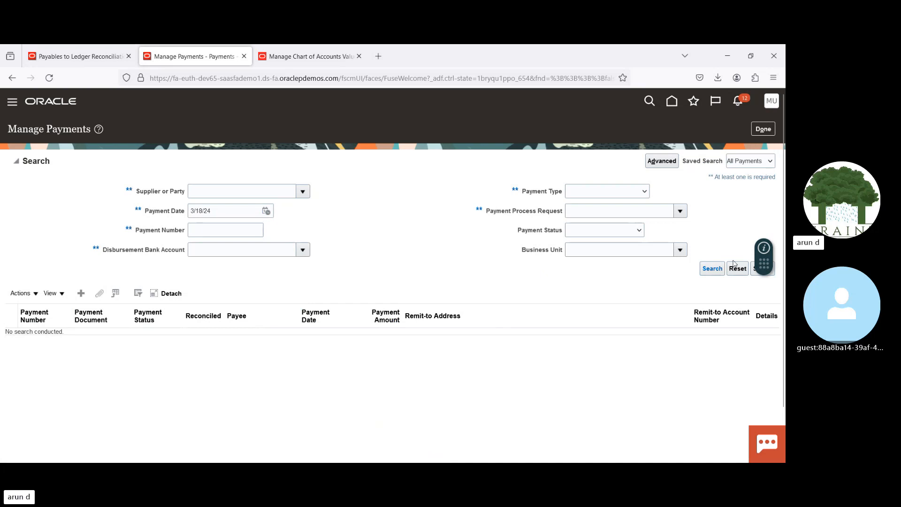
left_click(710, 269)
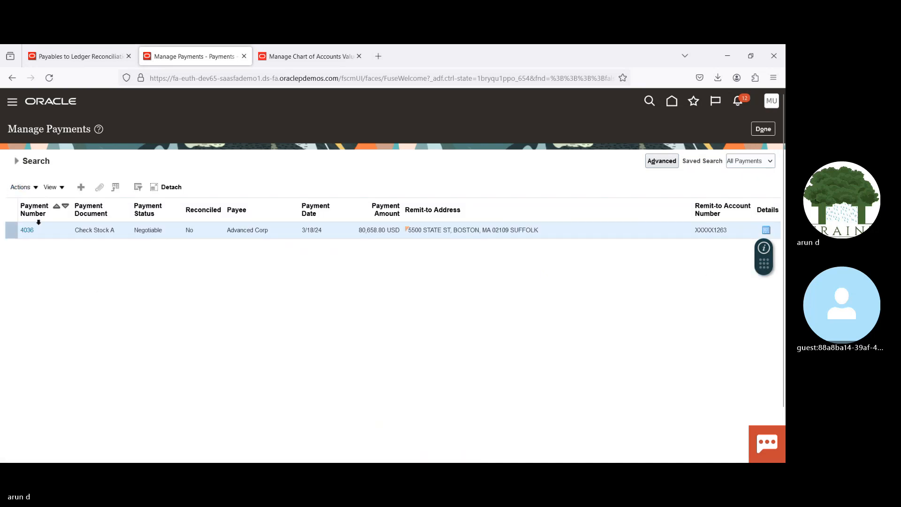
left_click(22, 187)
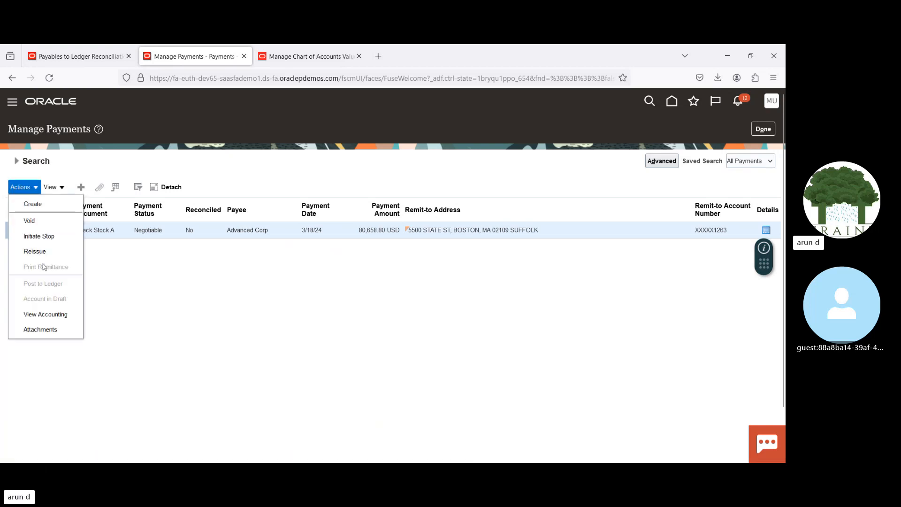
left_click(49, 314)
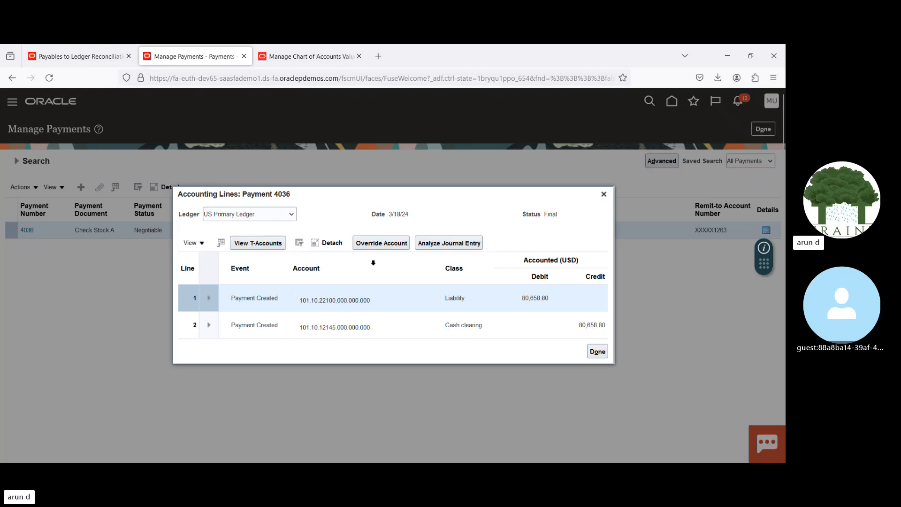
Step: Copy account value 22100 from the payment's liability line, clear the description filter, and search the Corporate Account values for it
double_click(323, 300)
key("ctrl+c")
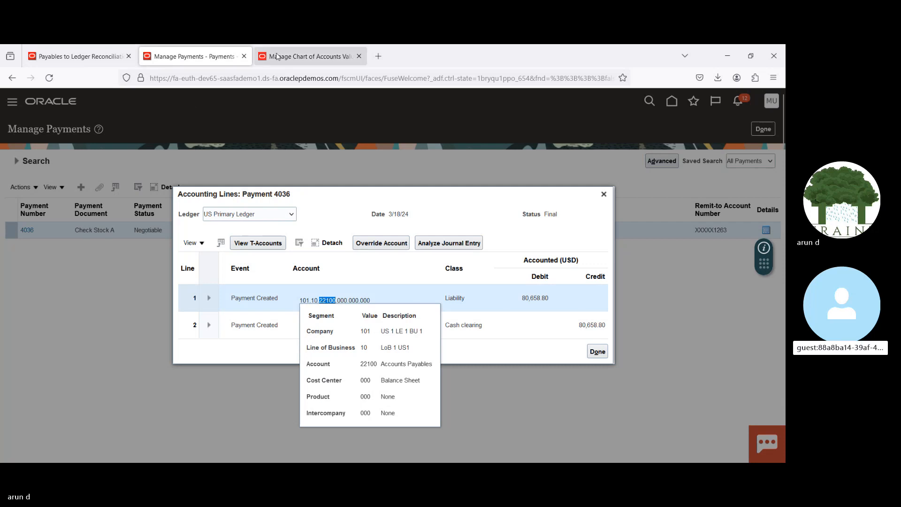
left_click(297, 47)
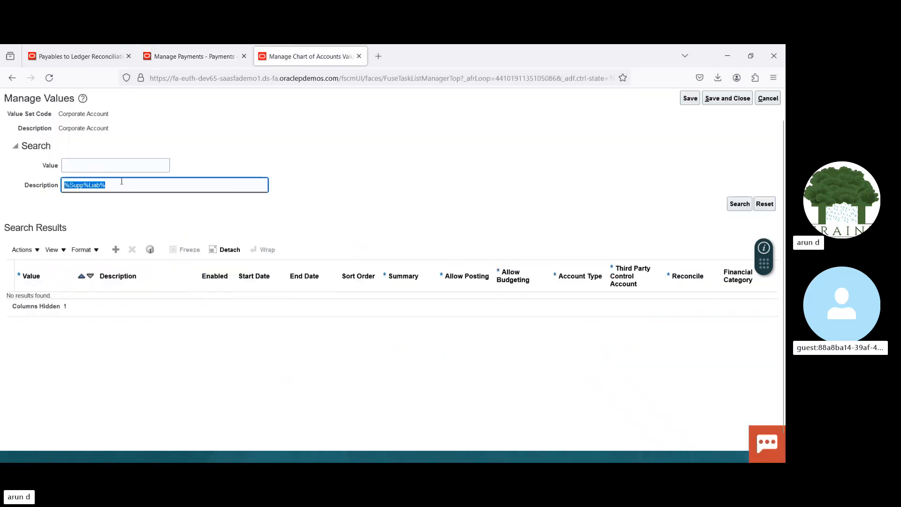
key("BackSpace")
left_click(114, 167)
key("ctrl+v")
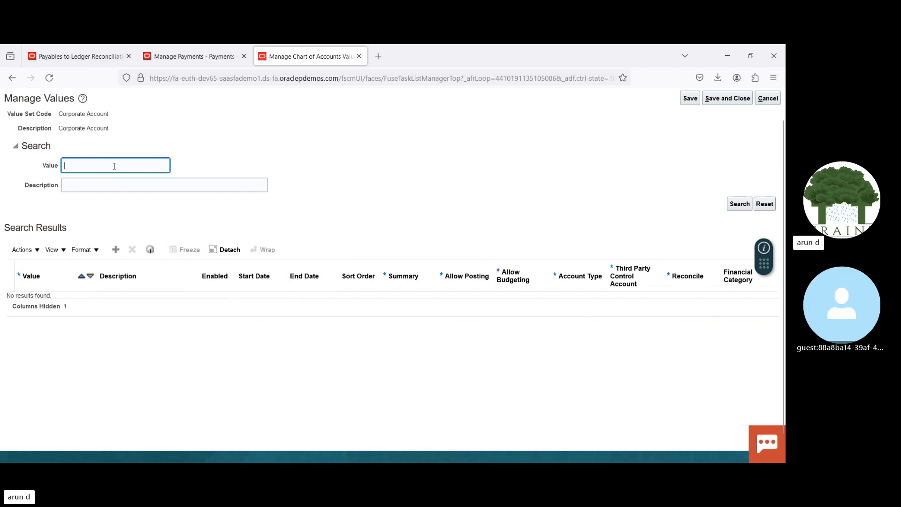
key("Return")
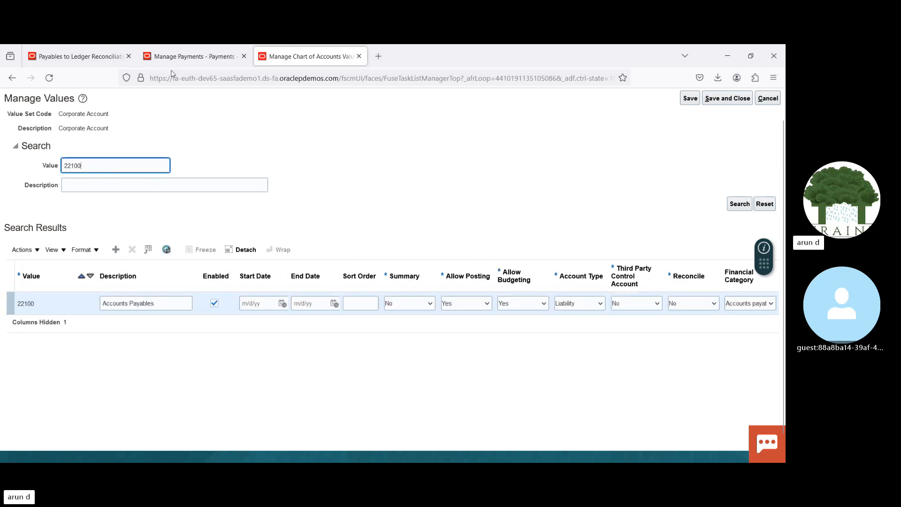
Step: Close the payment's accounting lines, open the Scheduled Processes overview, and refresh the process list
left_click(195, 57)
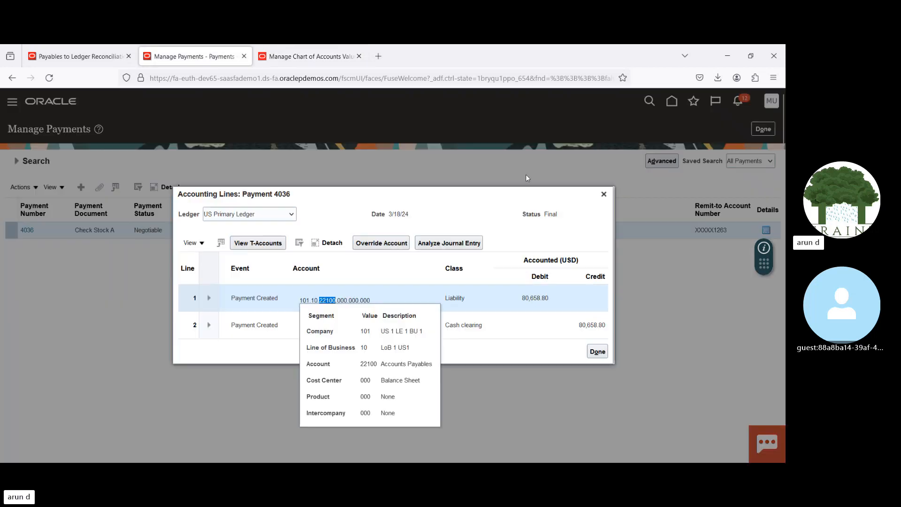
left_click(601, 195)
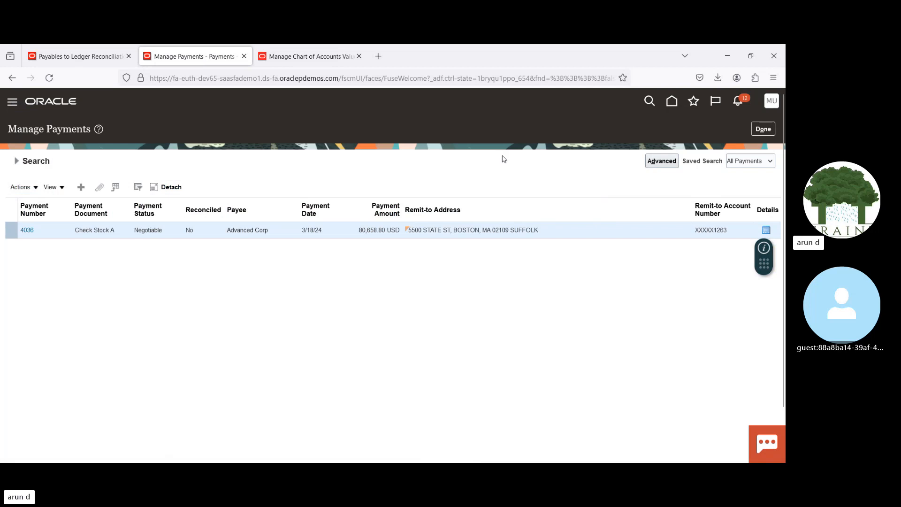
left_click_drag(396, 165, 412, 387)
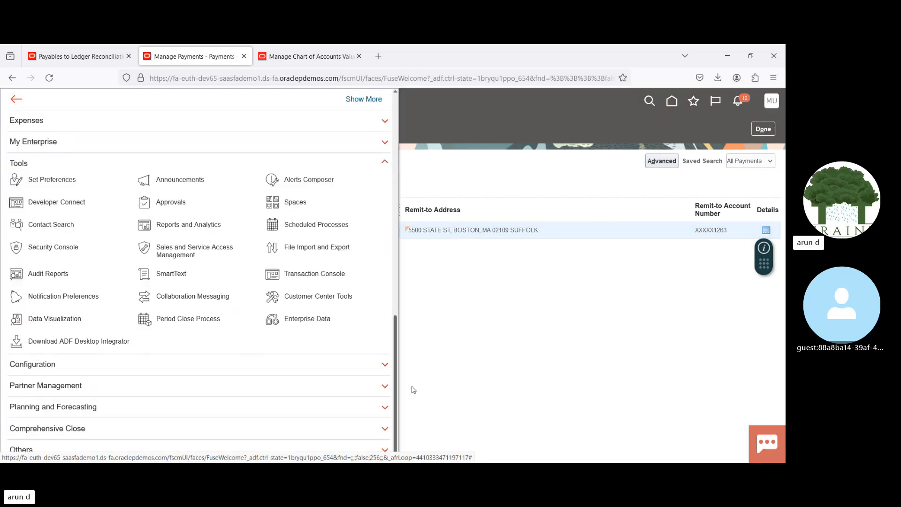
left_click(299, 225)
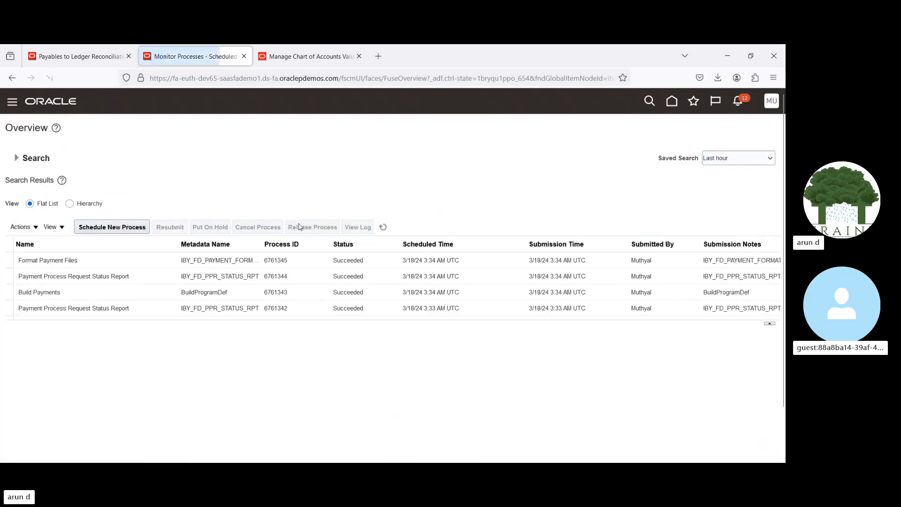
left_click(384, 228)
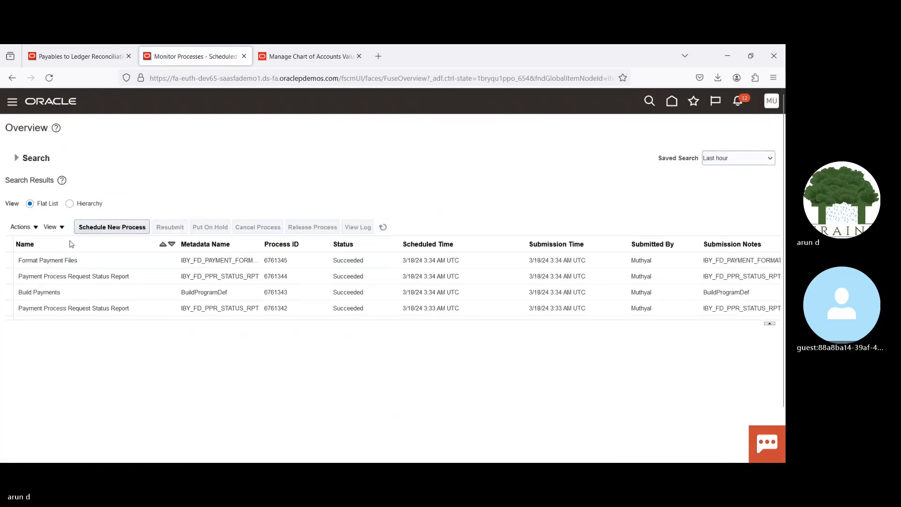
Step: Start a new scheduled process using the job Prepare Payables to General Ledger Reconciliation and open its process details
left_click(118, 224)
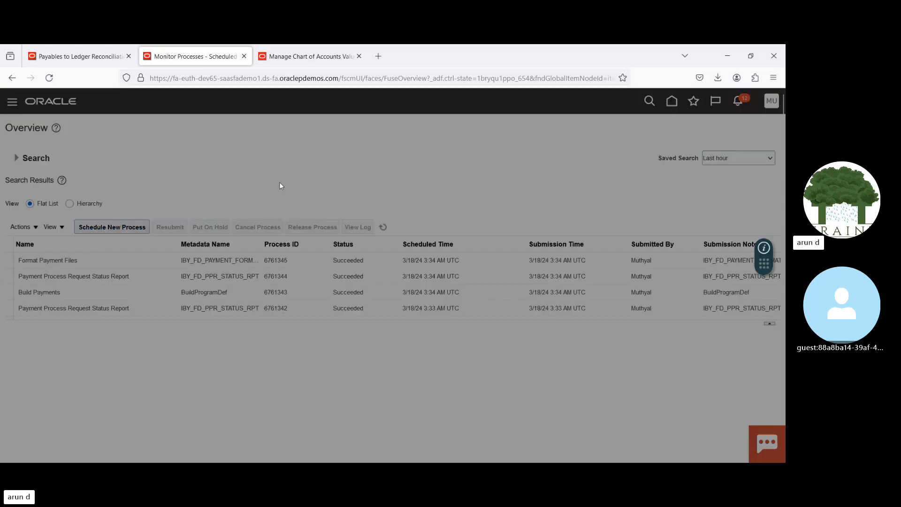
left_click(295, 254)
type("Pr")
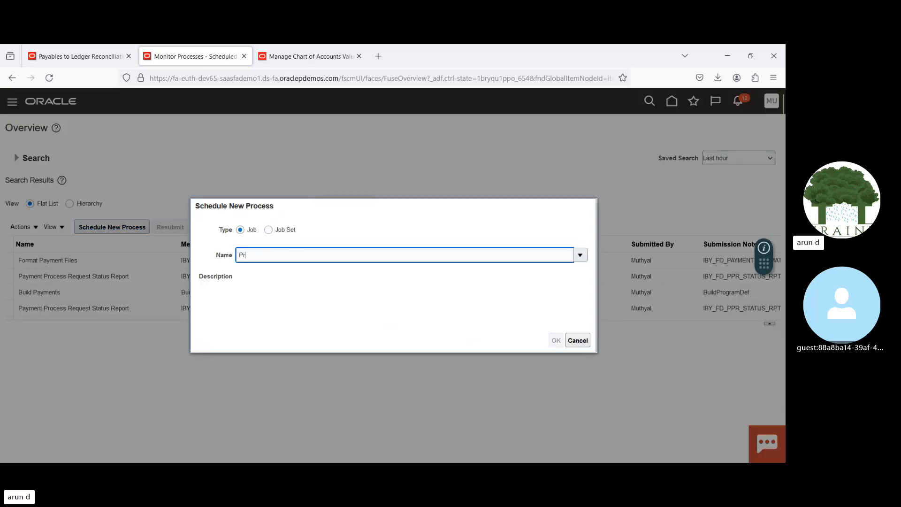
type("epa")
key("Tab")
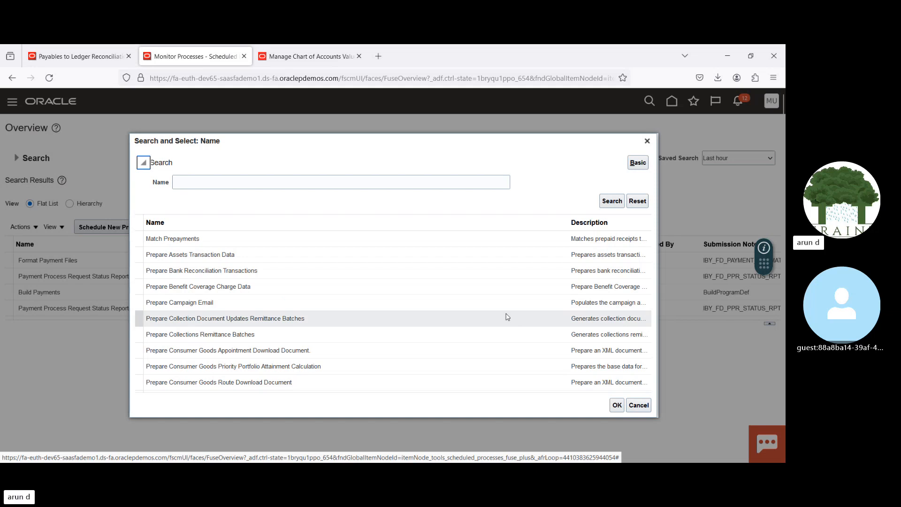
key("Down")
key("Down")
key("Down")
key("Down")
key("Down")
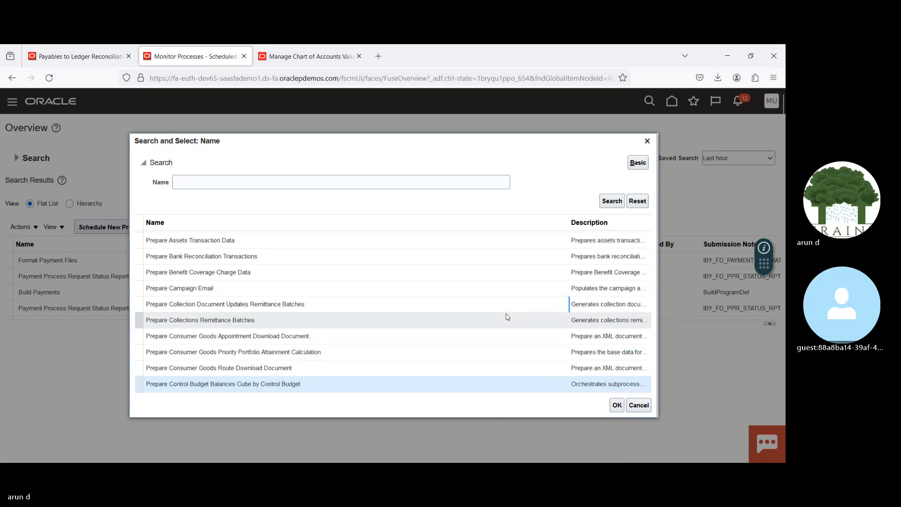
key("Down")
key("Down")
key("Down")
key("Down")
key("Down")
key("Down")
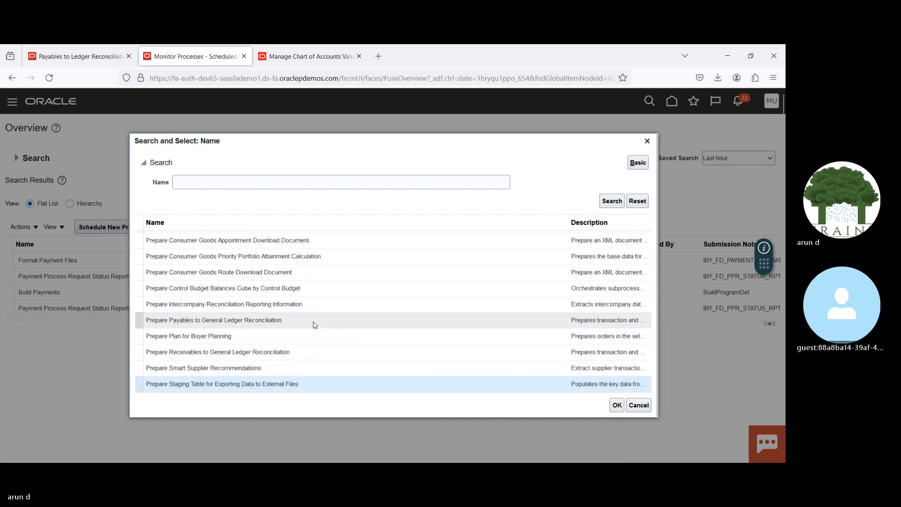
left_click(314, 324)
left_click(616, 405)
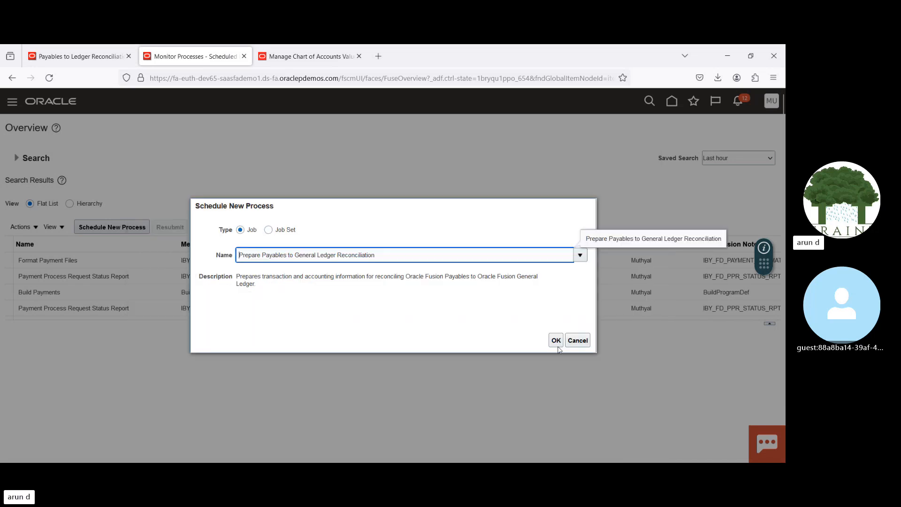
left_click(555, 341)
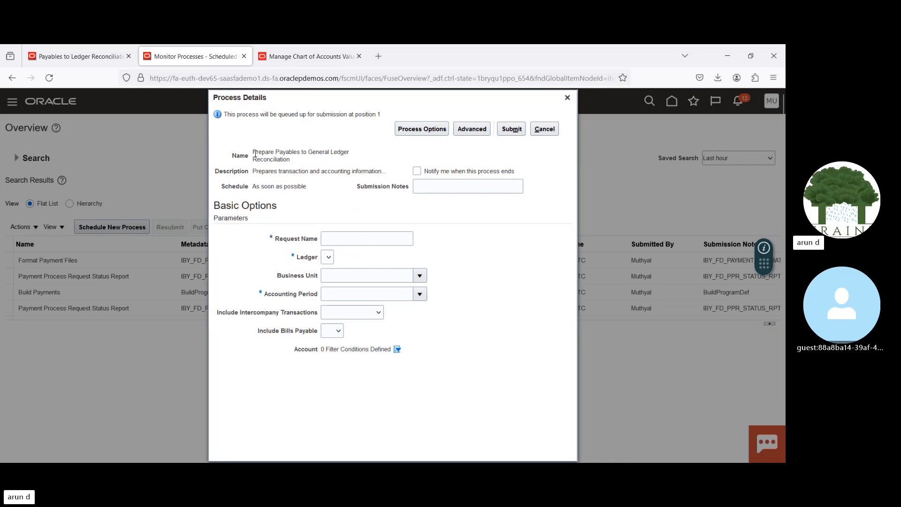
Step: Check the parameters of the Payables to Ledger Reconciliation Report against the process details and return to the process
left_click_drag(256, 153, 304, 153)
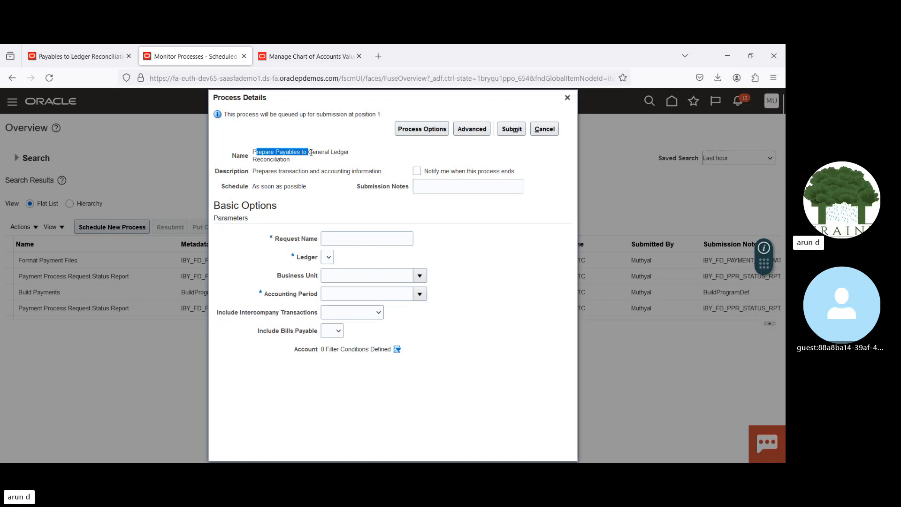
left_click(89, 53)
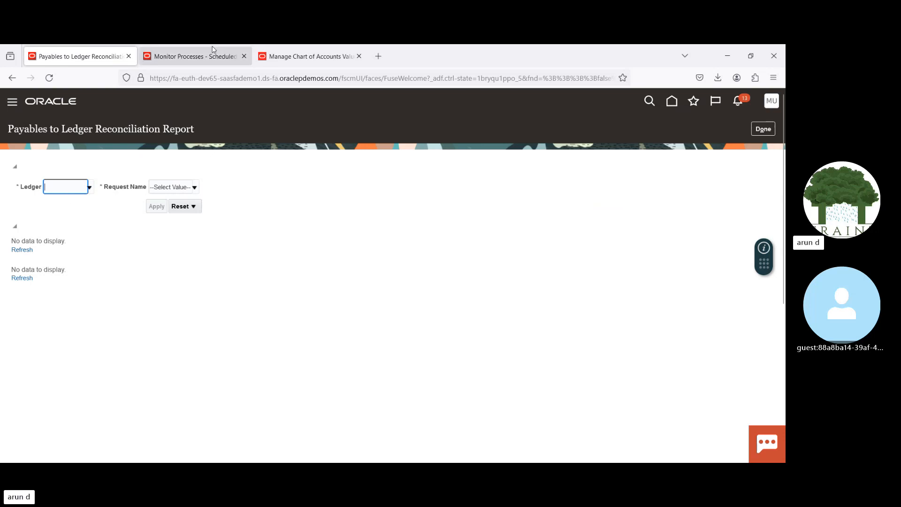
left_click(199, 57)
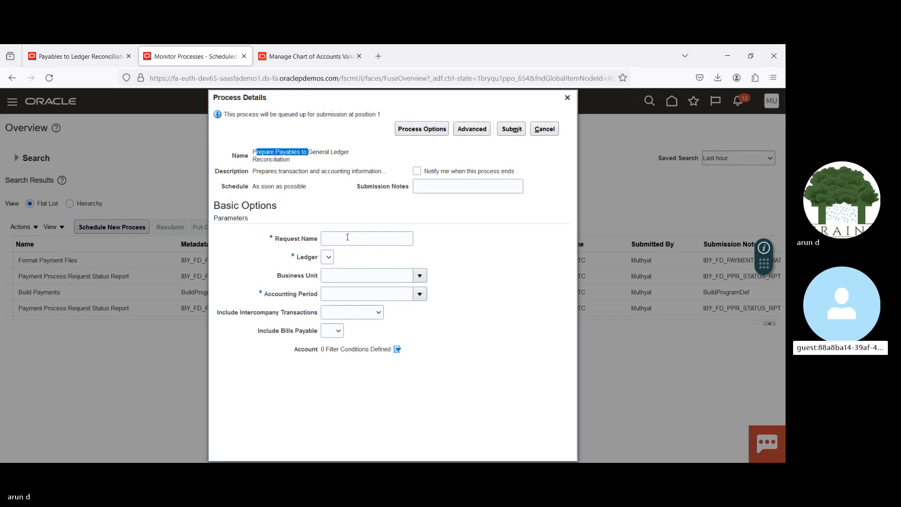
Step: Set the request name of the Payables to General Ledger reconciliation process to New
left_click(347, 238)
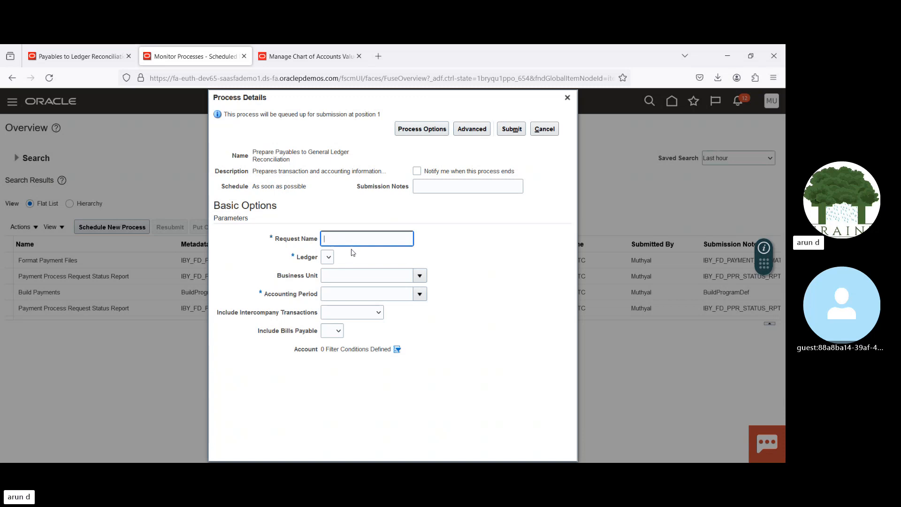
type("New")
key("Tab")
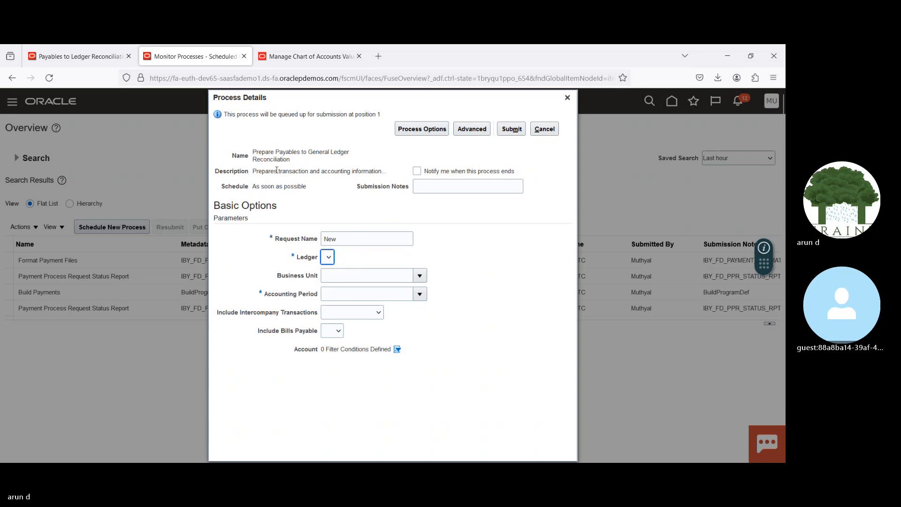
Step: Try to look up a ledger by name for the Payables to Ledger Reconciliation Report, and close the value search
left_click(64, 57)
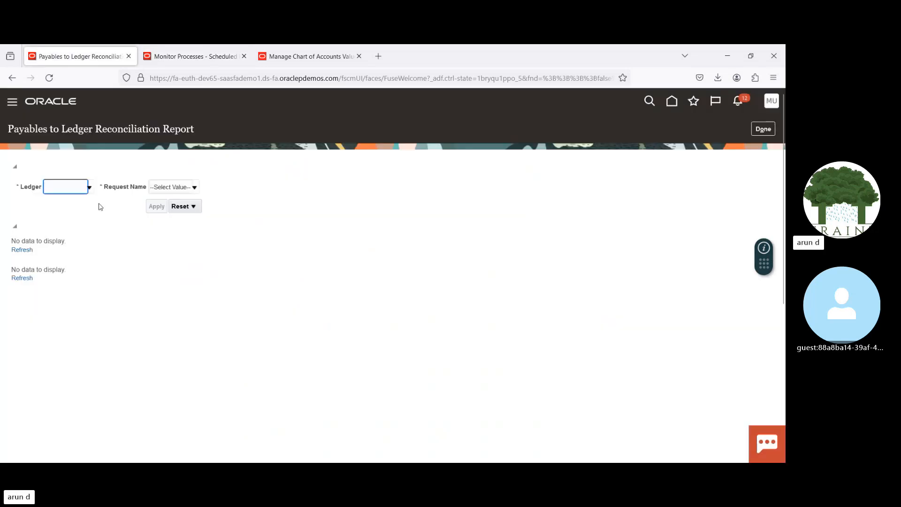
left_click(89, 187)
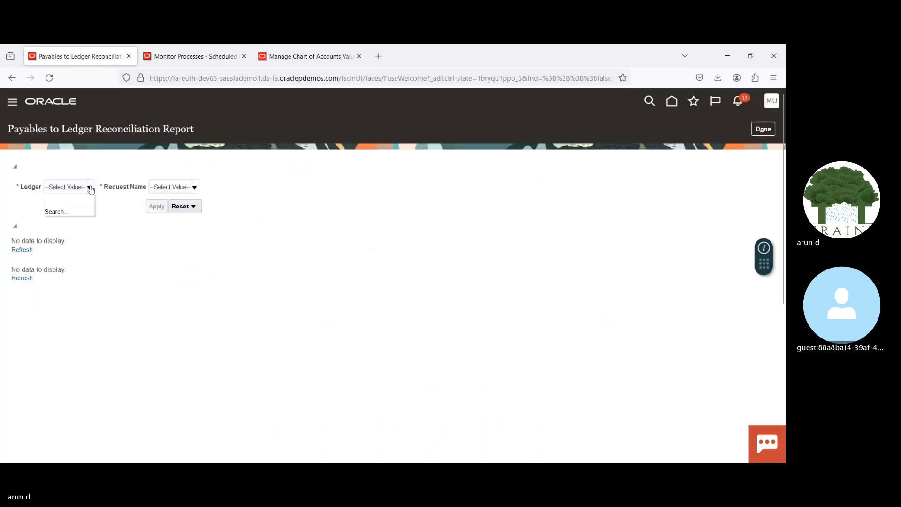
left_click(55, 212)
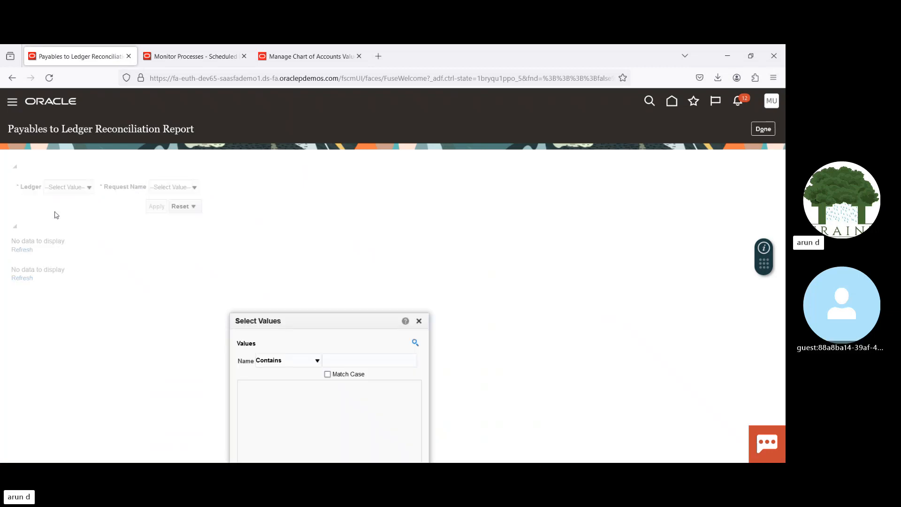
left_click_drag(367, 322, 366, 179)
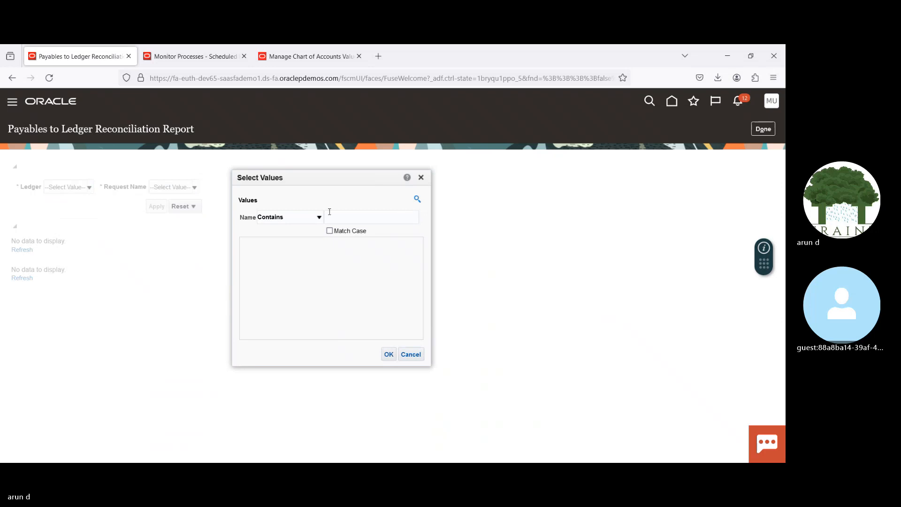
left_click(417, 198)
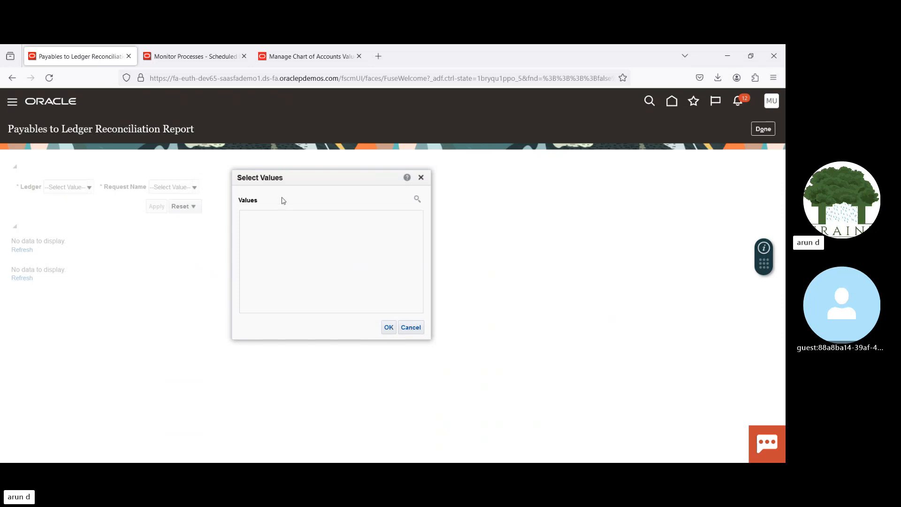
left_click(418, 200)
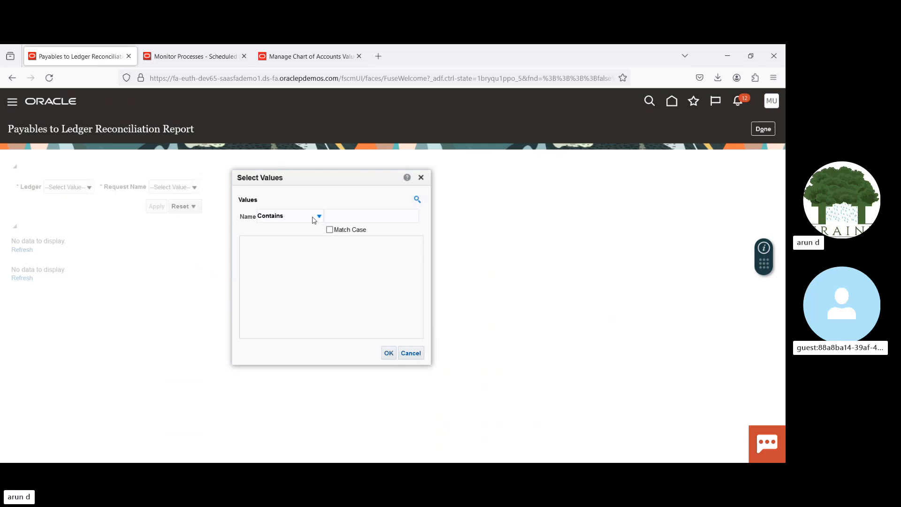
left_click(347, 217)
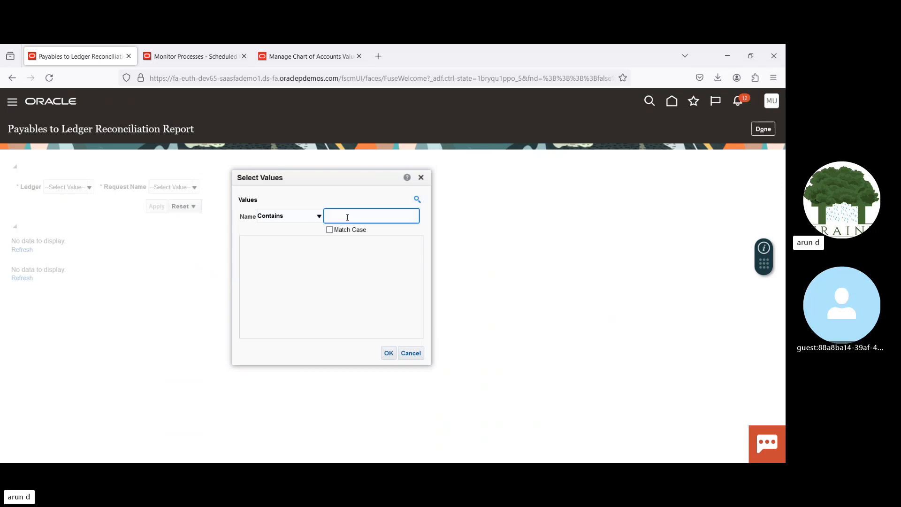
key("Return")
type("S")
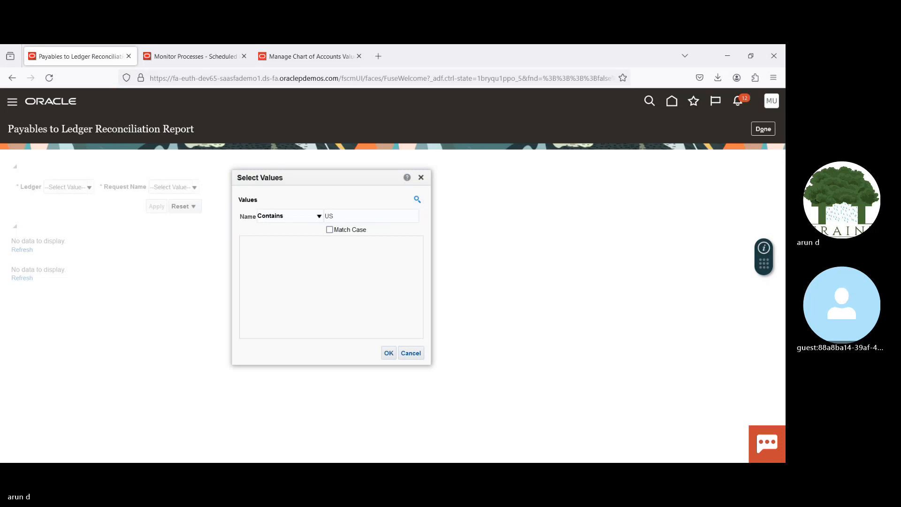
left_click(421, 178)
Step: Leave the Corporate Account values without saving and open Setup and Maintenance
left_click(307, 56)
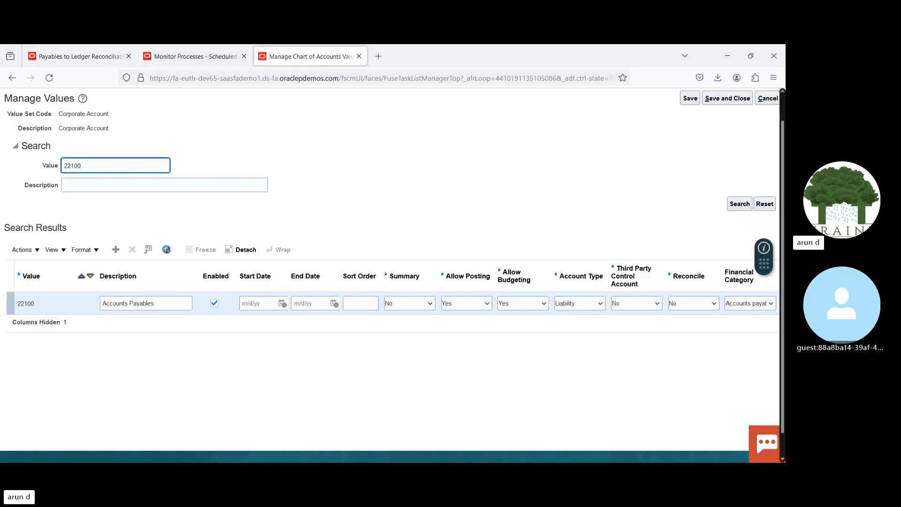
scroll(780, 205, "up", 1)
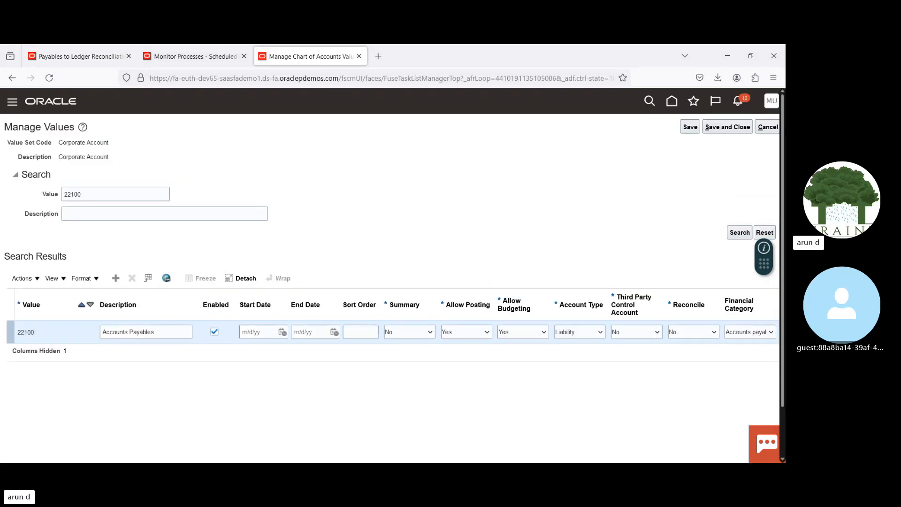
left_click(766, 128)
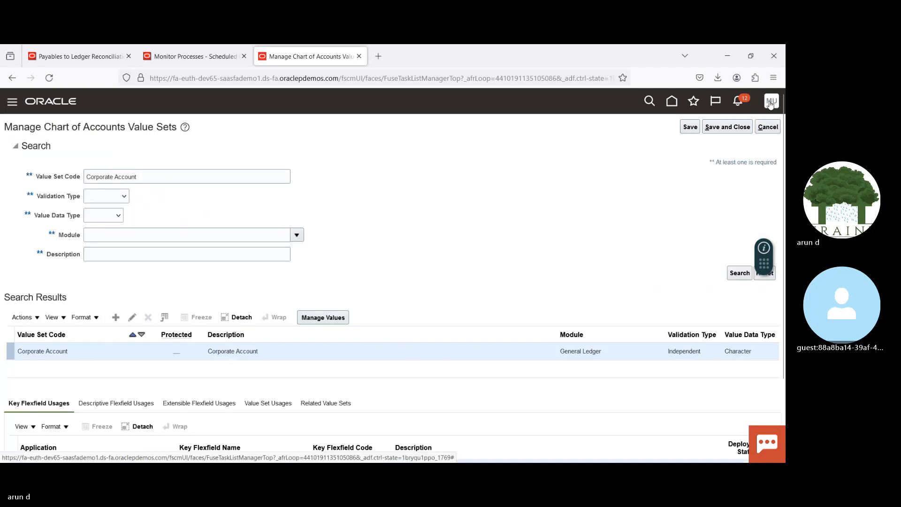
left_click(770, 103)
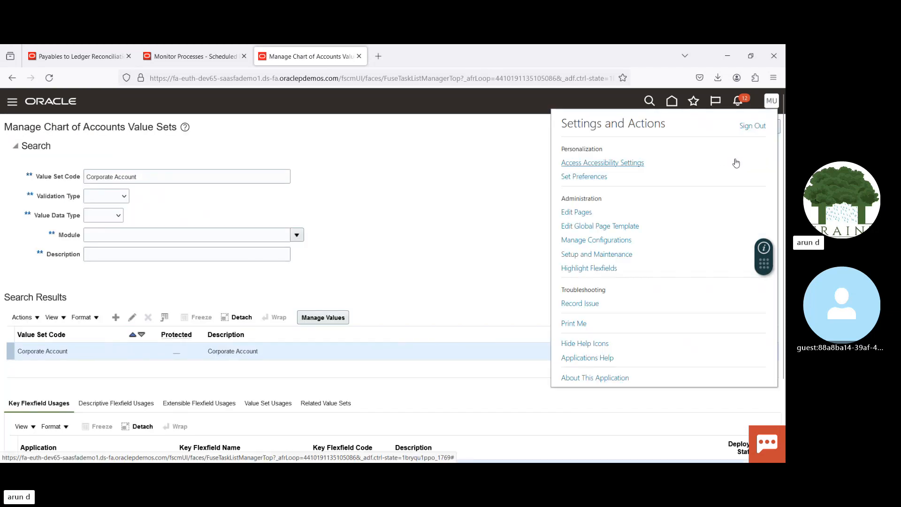
left_click(573, 254)
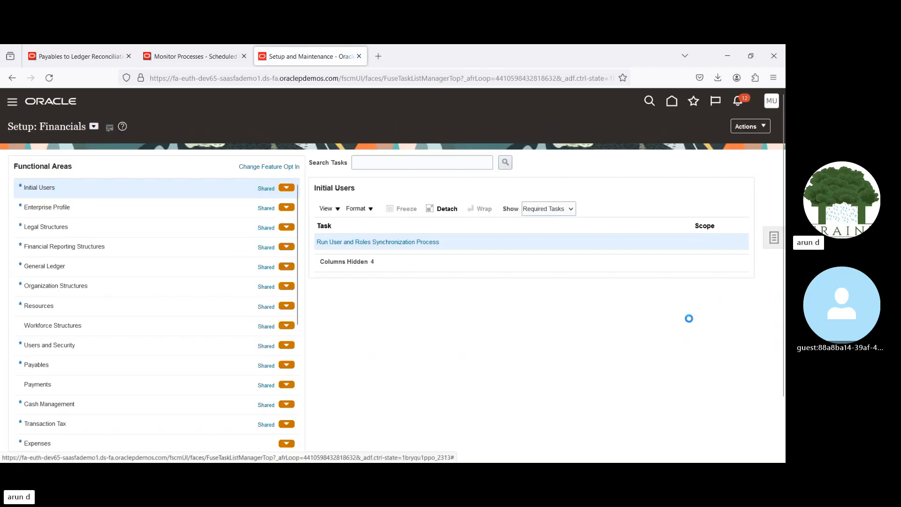
Step: Search the setup tasks for "Manage data acc" and open Manage Data Access Set Data Access for Users
left_click(680, 244)
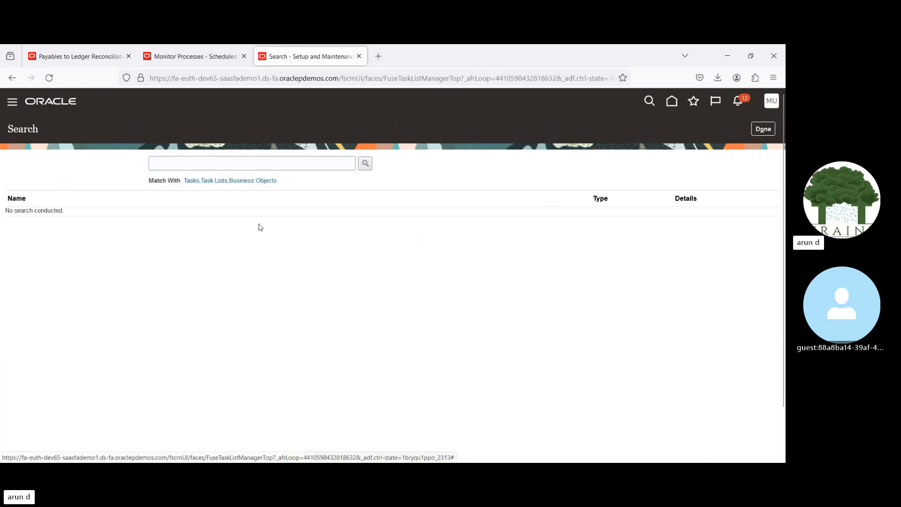
left_click(198, 164)
type("Mana")
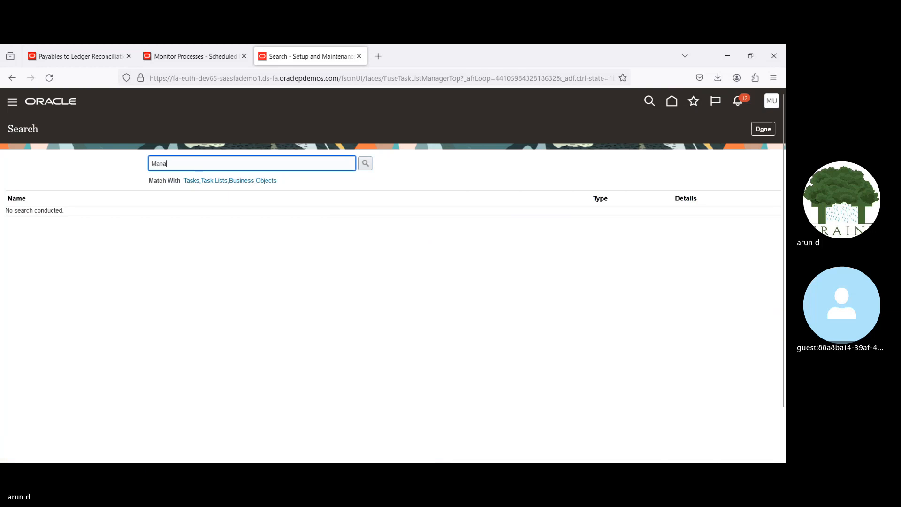
type("ge data acc")
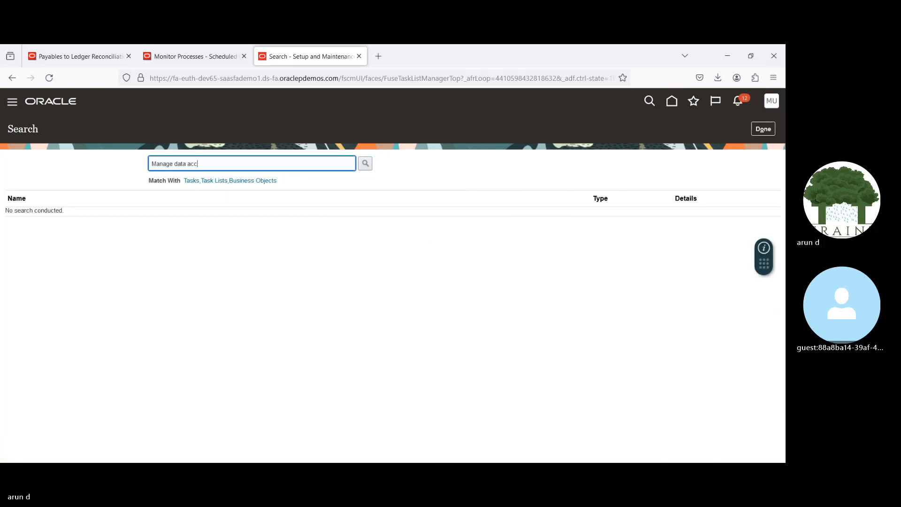
key("Return")
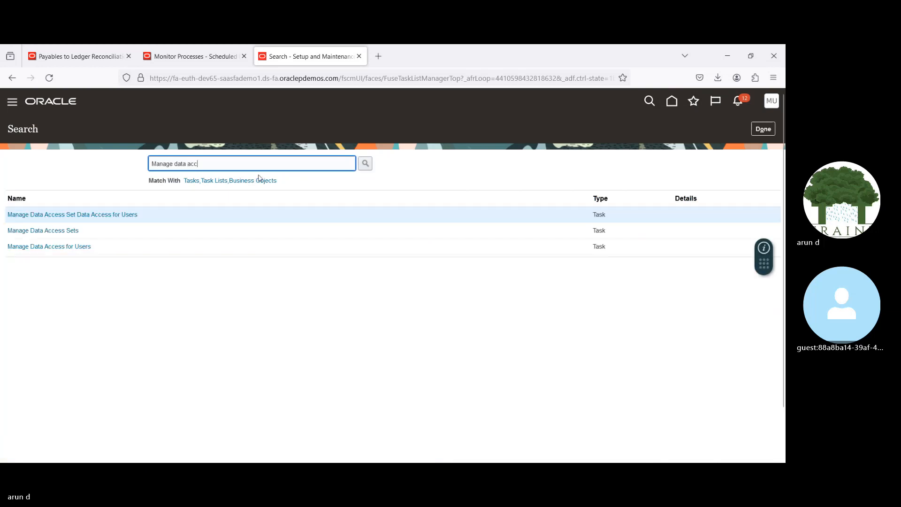
left_click(65, 214)
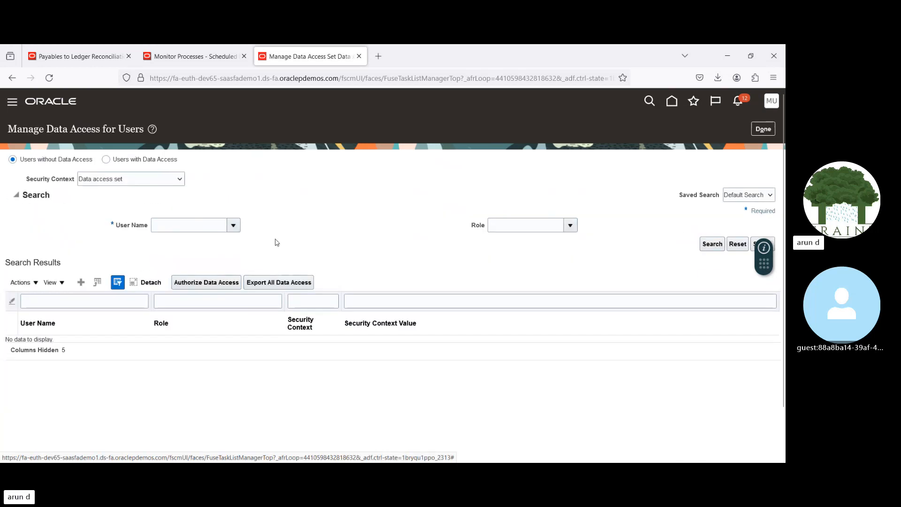
Step: Create a data access entry for the user's account with role General Accountant, security context Data access set and value US Primary Ledger
left_click(81, 282)
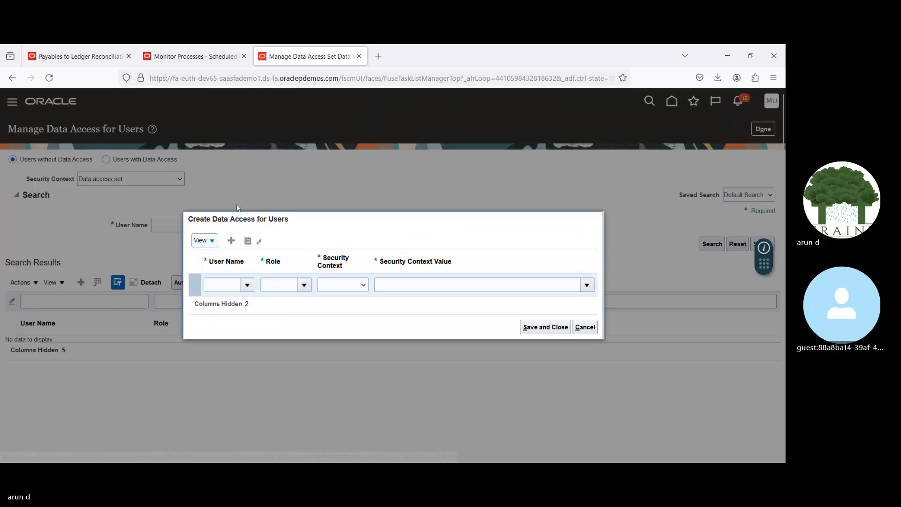
left_click(216, 285)
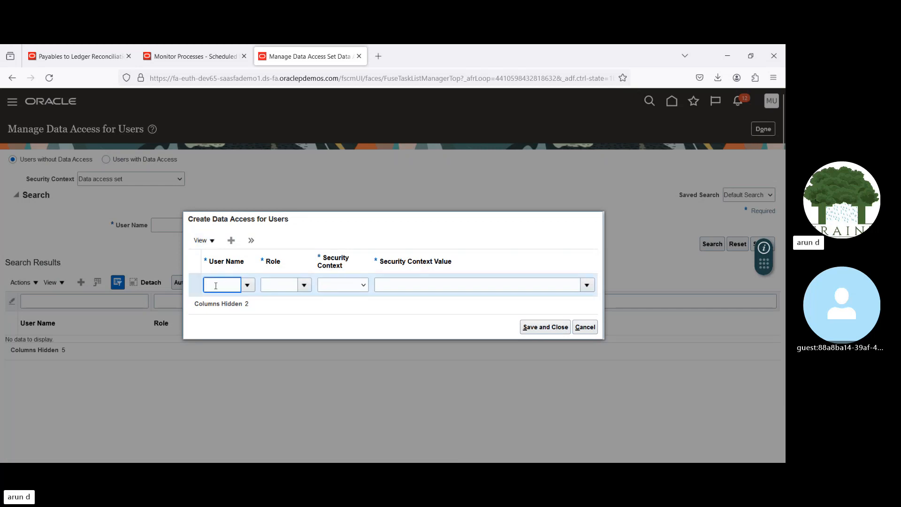
type("Muth")
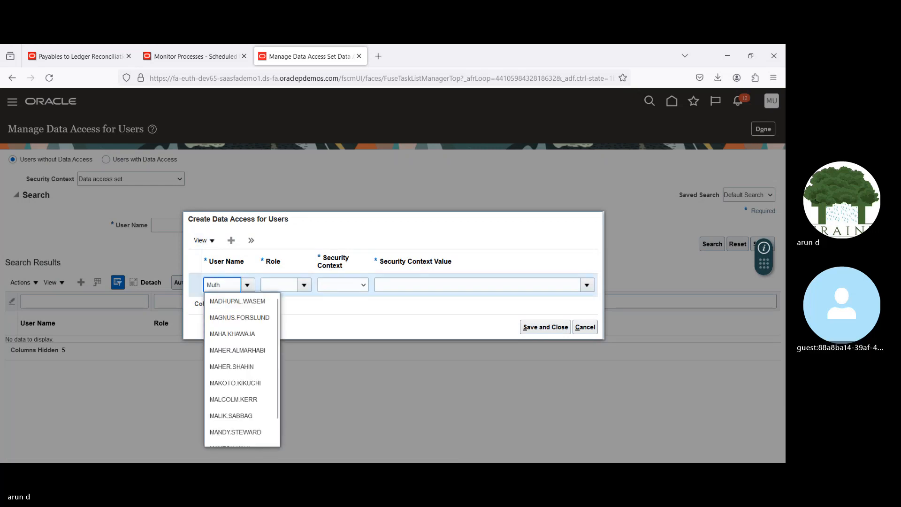
type("yal")
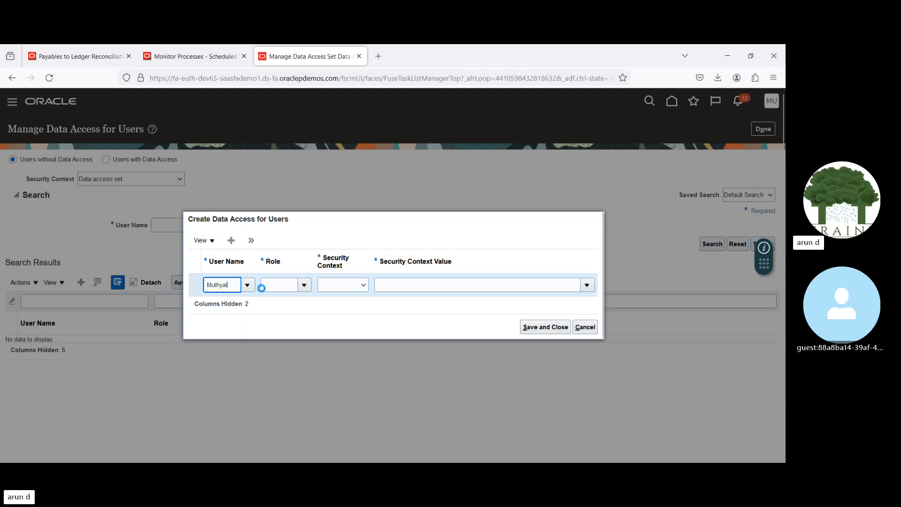
left_click(284, 285)
type("Gen")
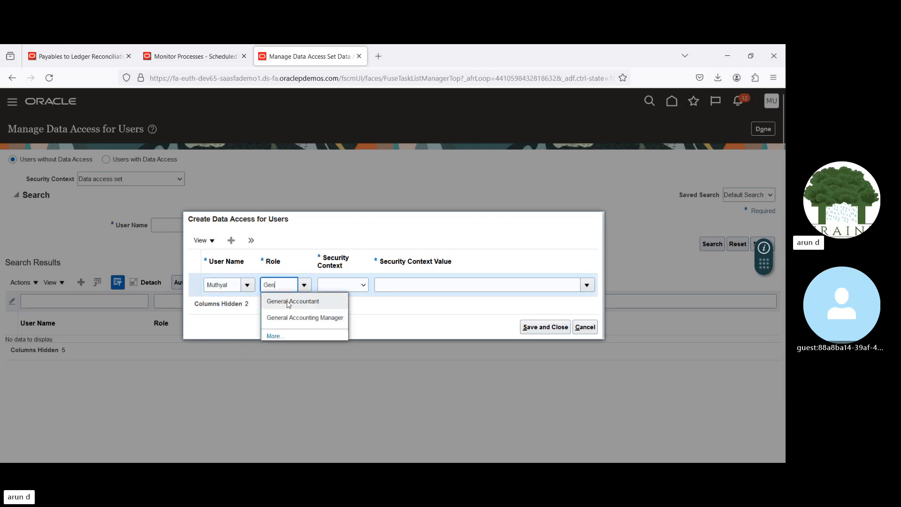
left_click(290, 301)
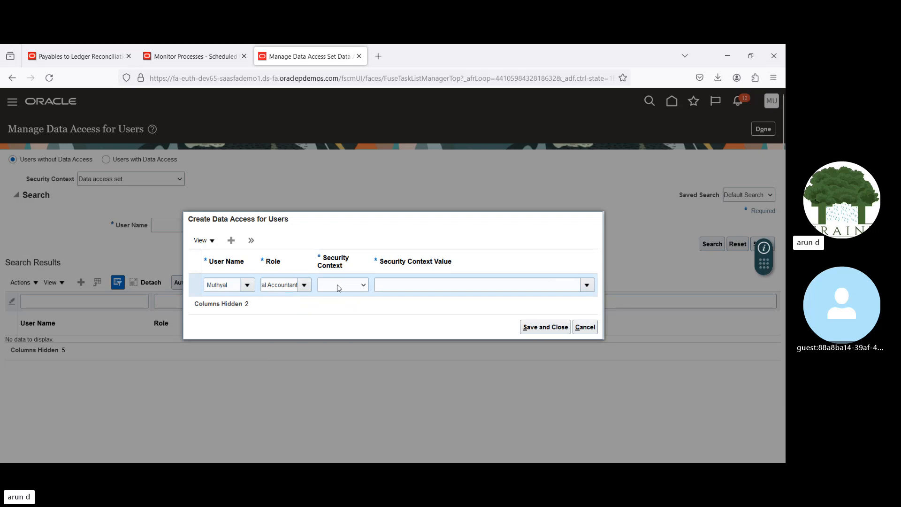
left_click(473, 286)
type("US")
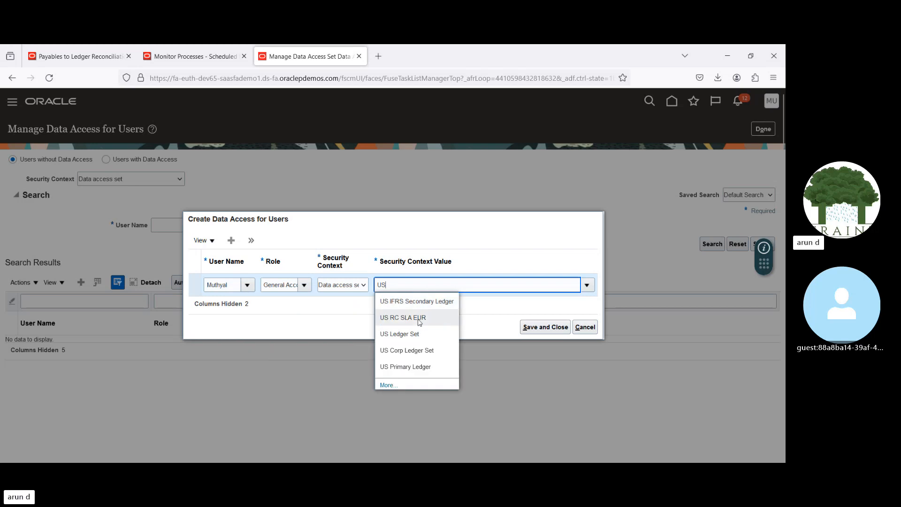
left_click(425, 368)
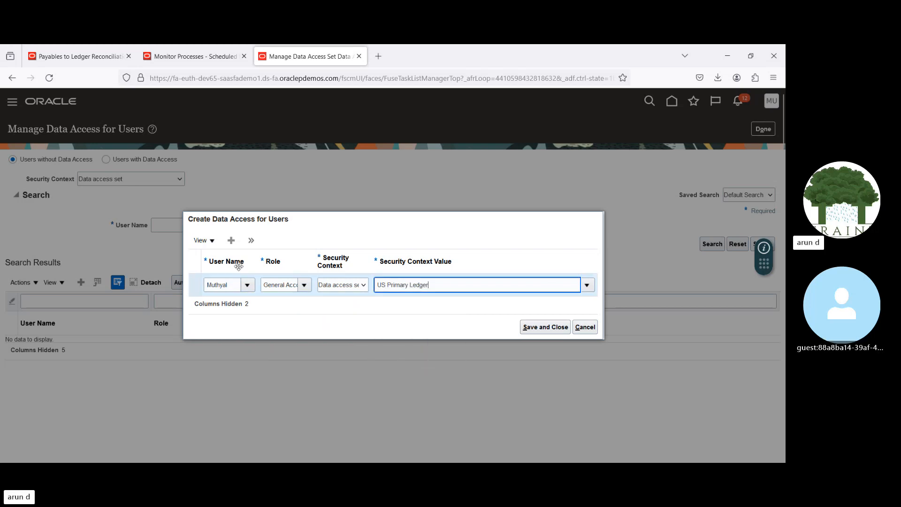
Step: Add a second entry for the same user with role General Accounting Manager, Data access set and US Primary Ledger, and save both entries
left_click(230, 240)
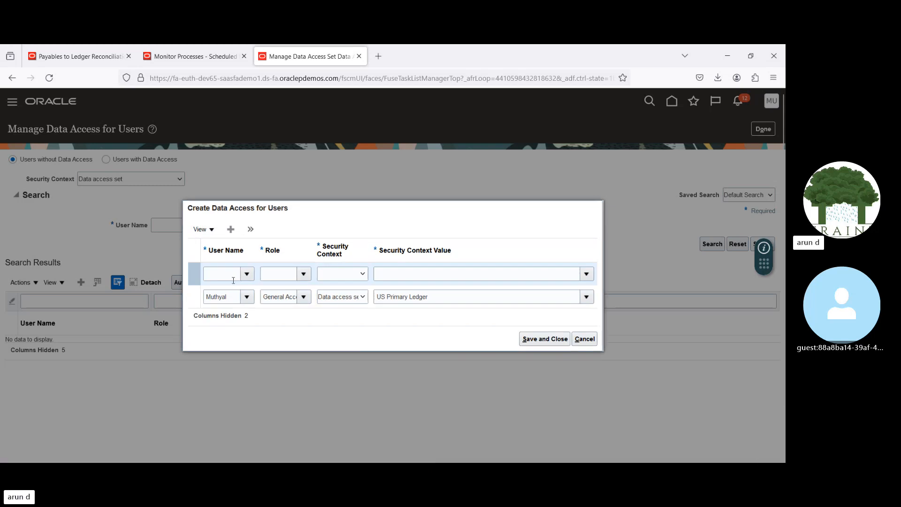
left_click(218, 274)
type("Mut")
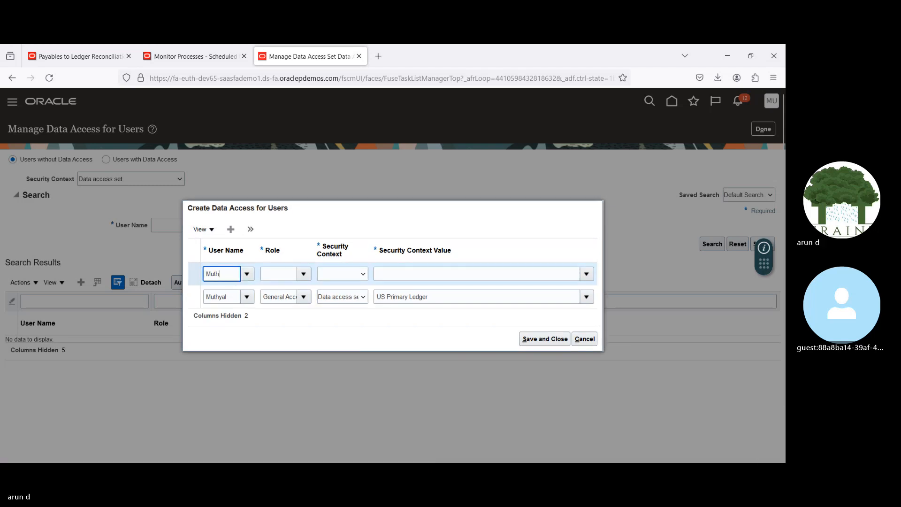
type("h")
left_click(220, 287)
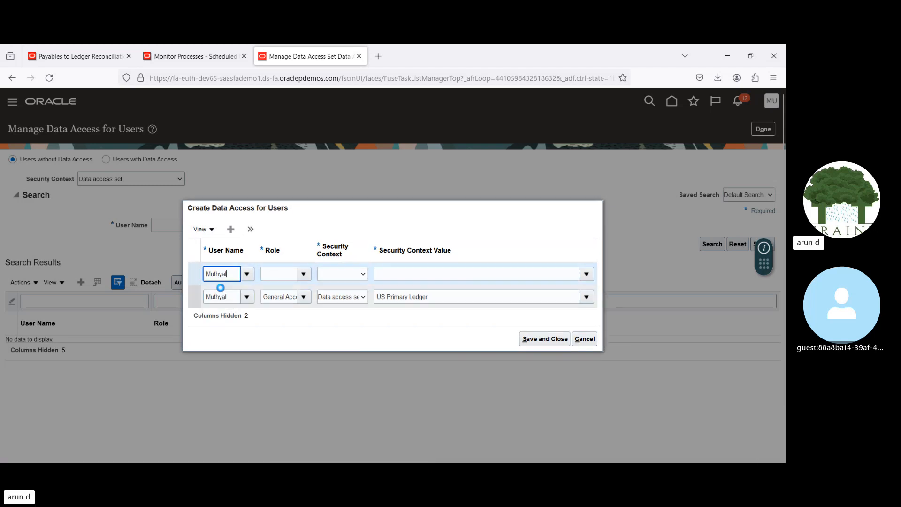
left_click(277, 275)
type("Ge")
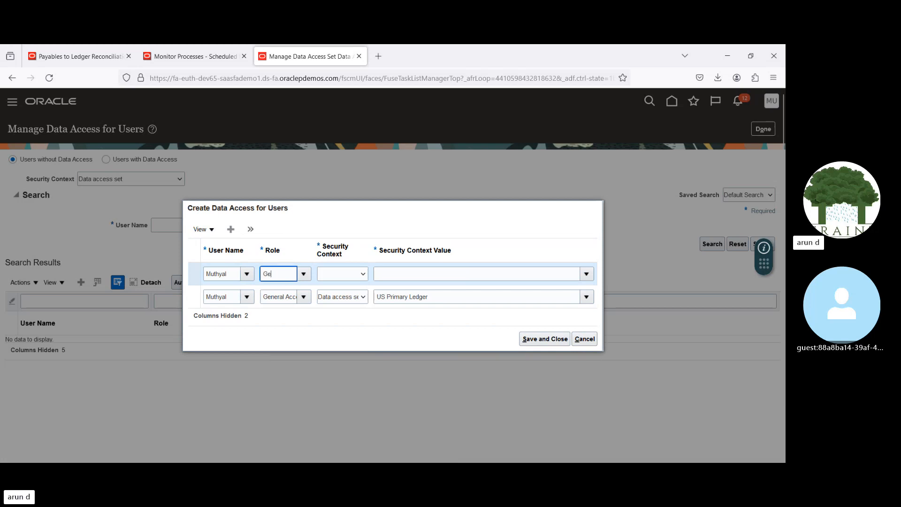
type("n")
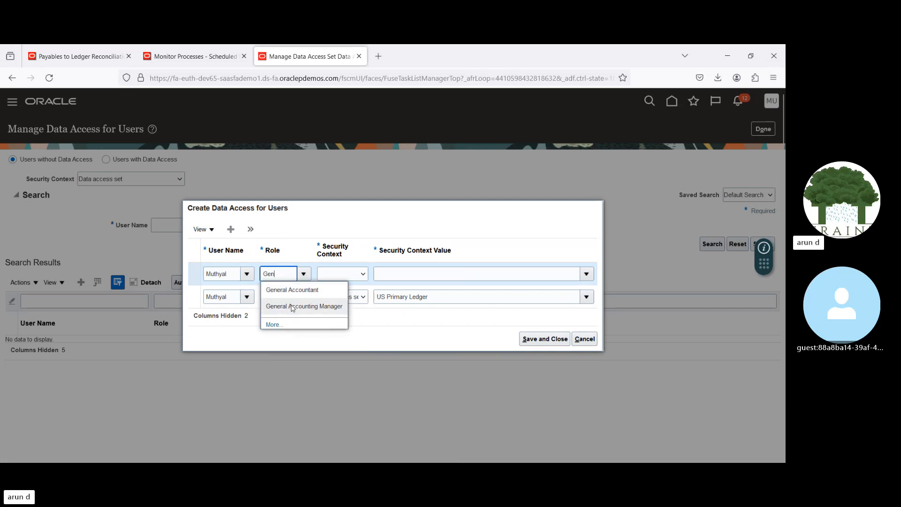
left_click(292, 306)
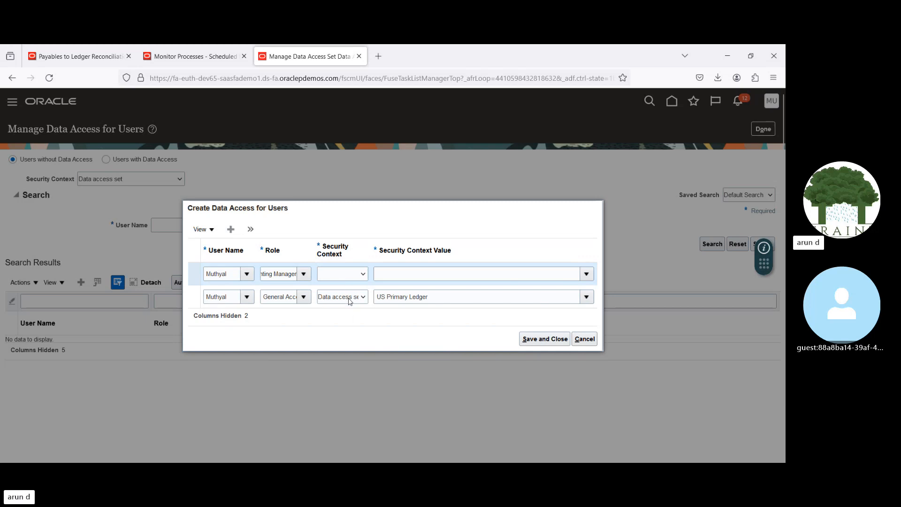
left_click(469, 277)
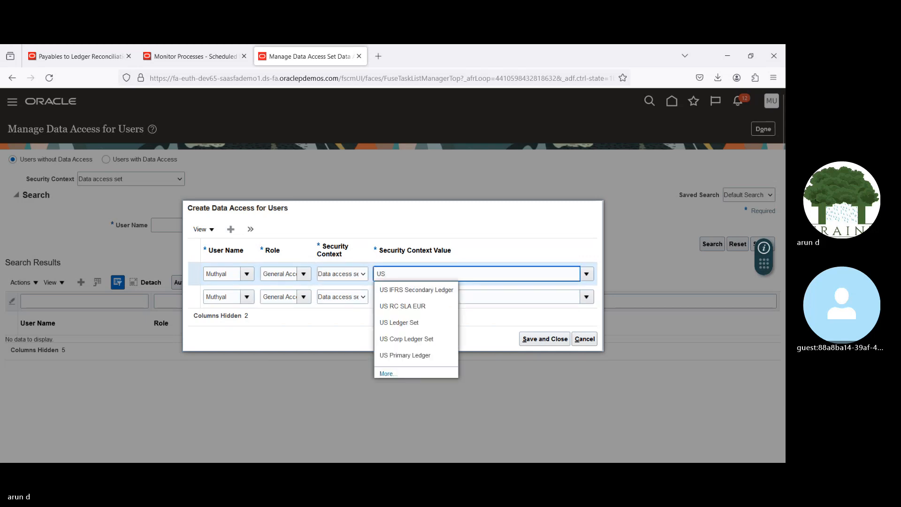
left_click(398, 357)
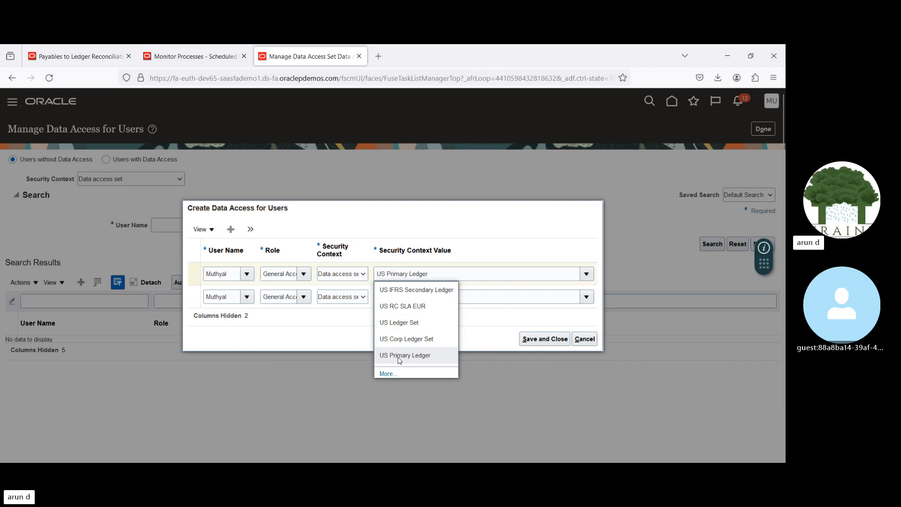
left_click(530, 339)
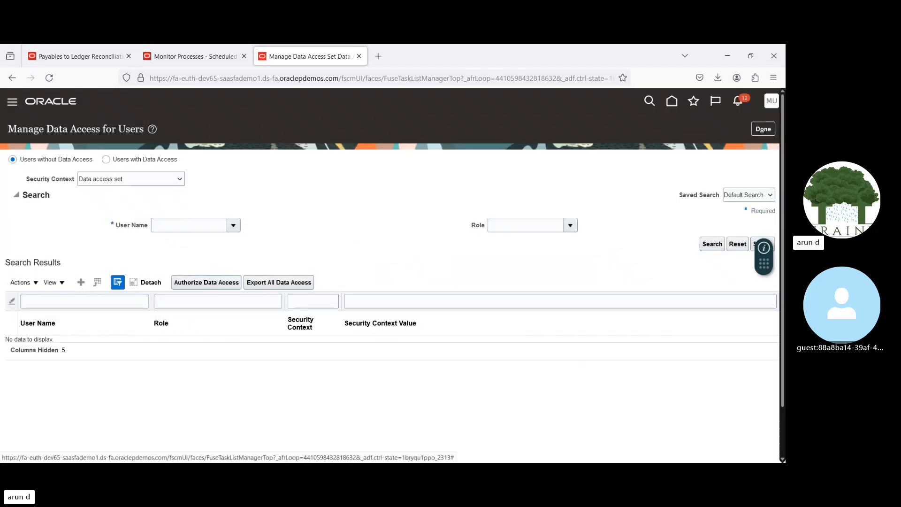
Step: Finish the data access task, leave the task search, and close Setup and Maintenance
left_click(763, 130)
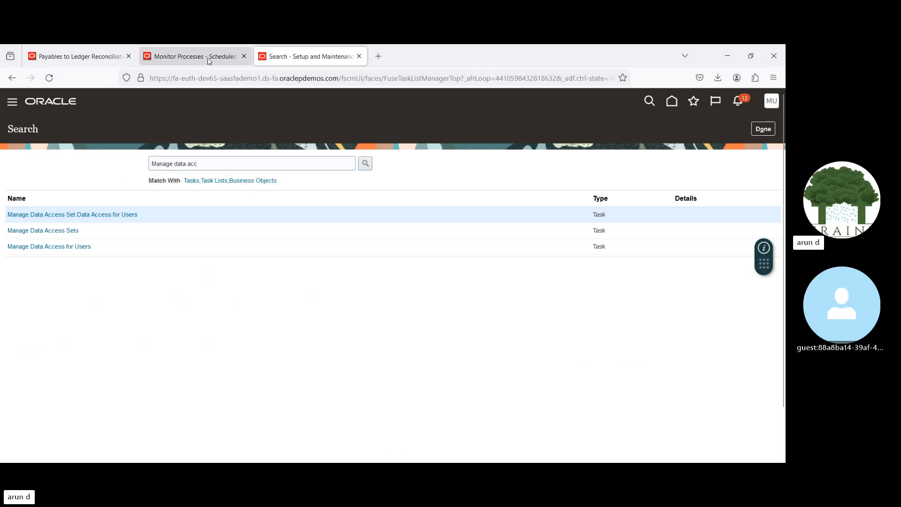
left_click(762, 129)
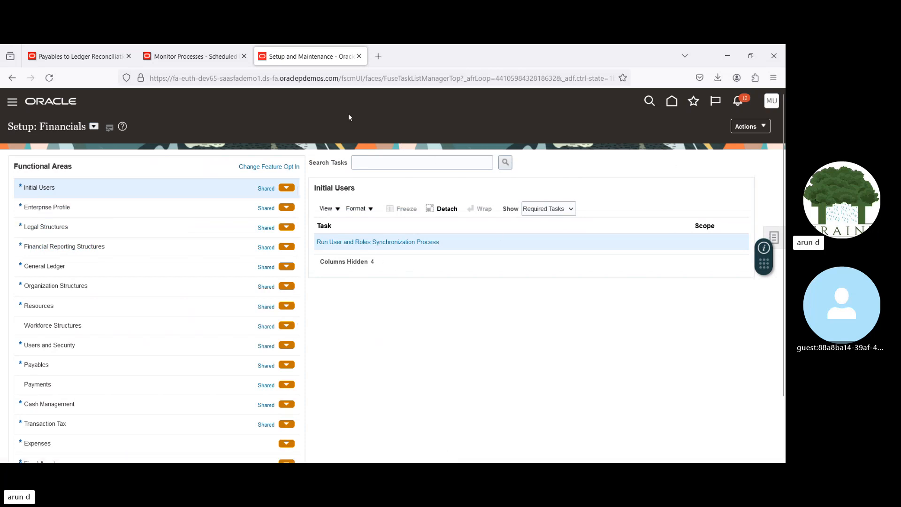
left_click(359, 56)
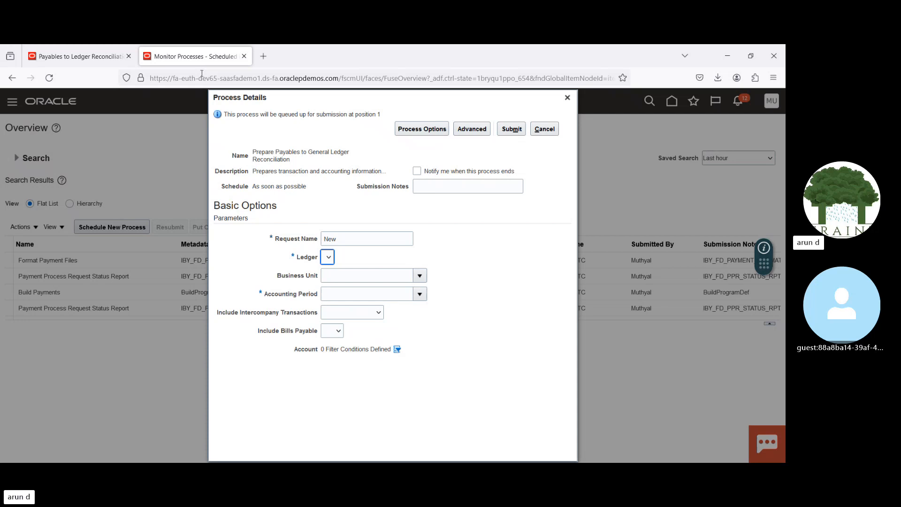
Step: Close the Scheduled Processes page and sign out of Oracle Applications Cloud, confirming the logout
left_click(244, 56)
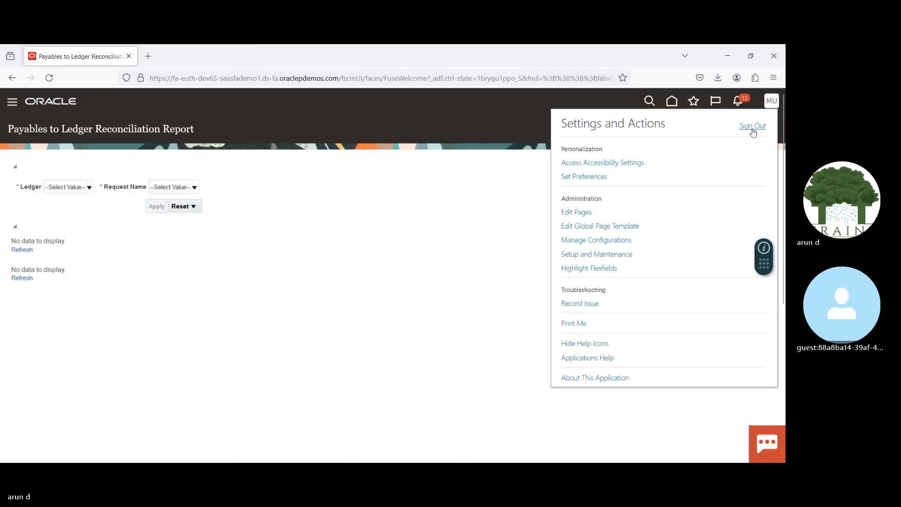
left_click(752, 126)
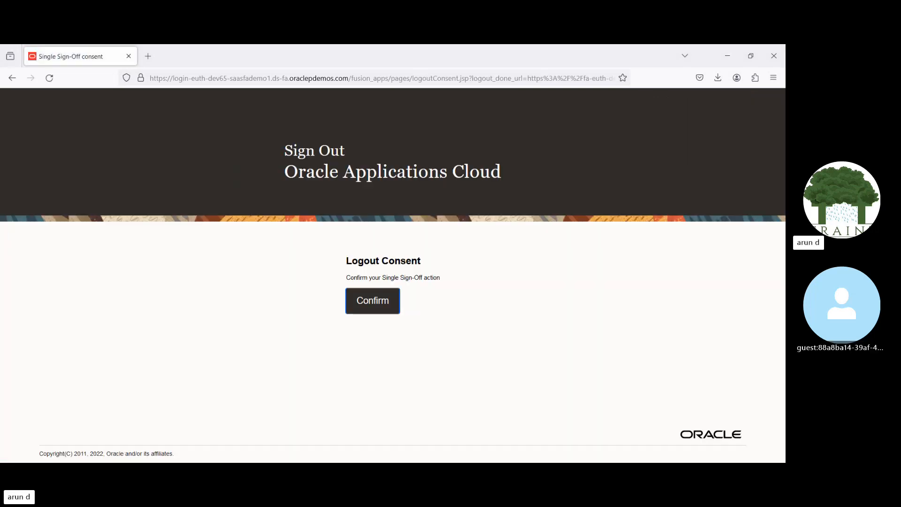
left_click(376, 303)
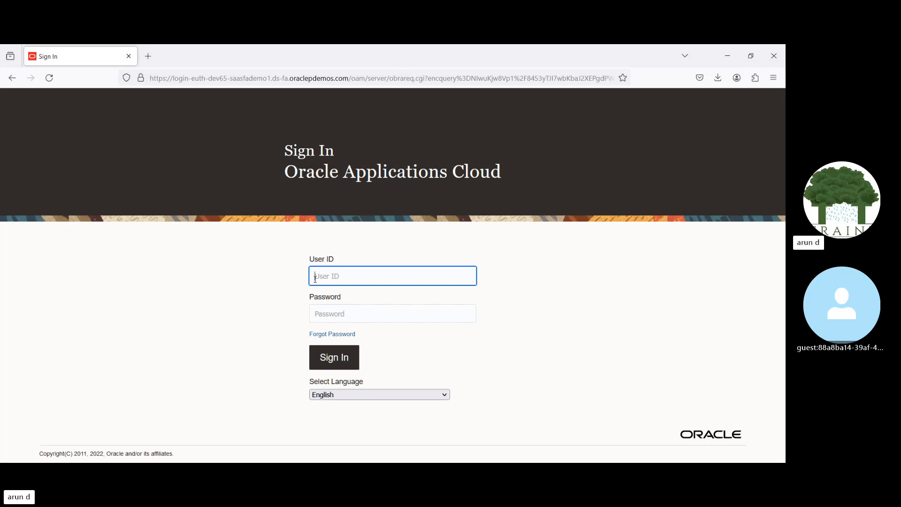
Step: Sign back in with the user ID and account password, and decline saving the password in the browser
type("Muthyal")
key("Tab")
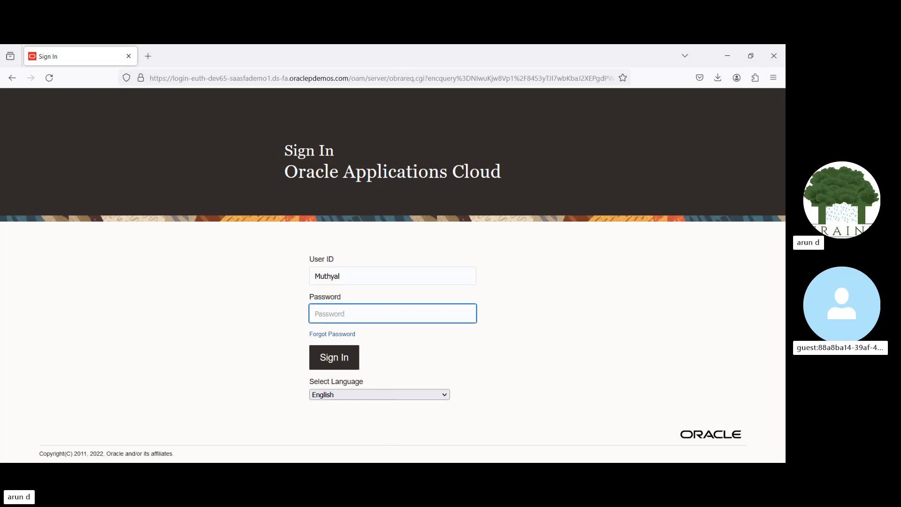
key("alt+Tab")
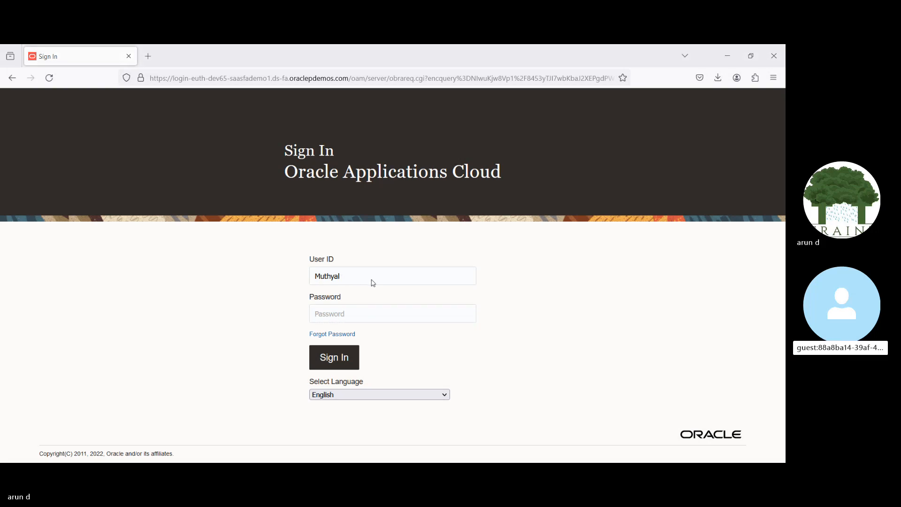
key("alt+Tab")
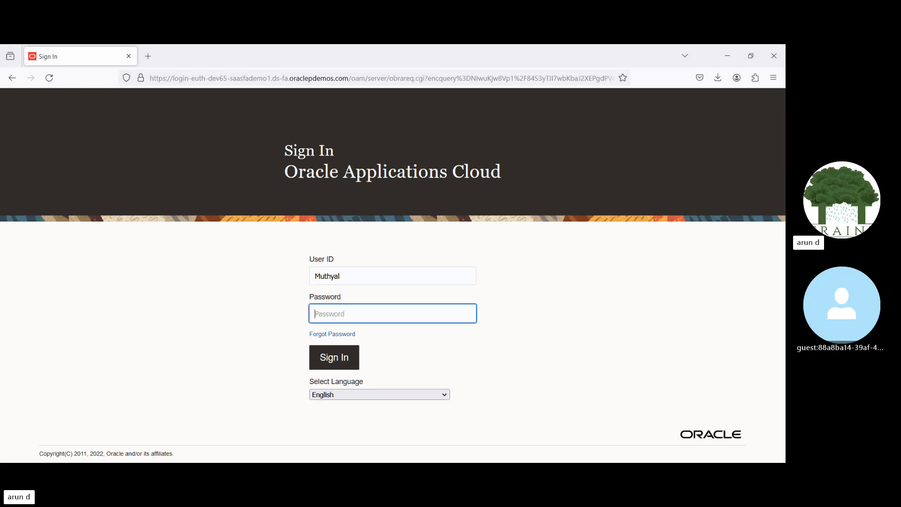
key("ctrl+v")
key("Return")
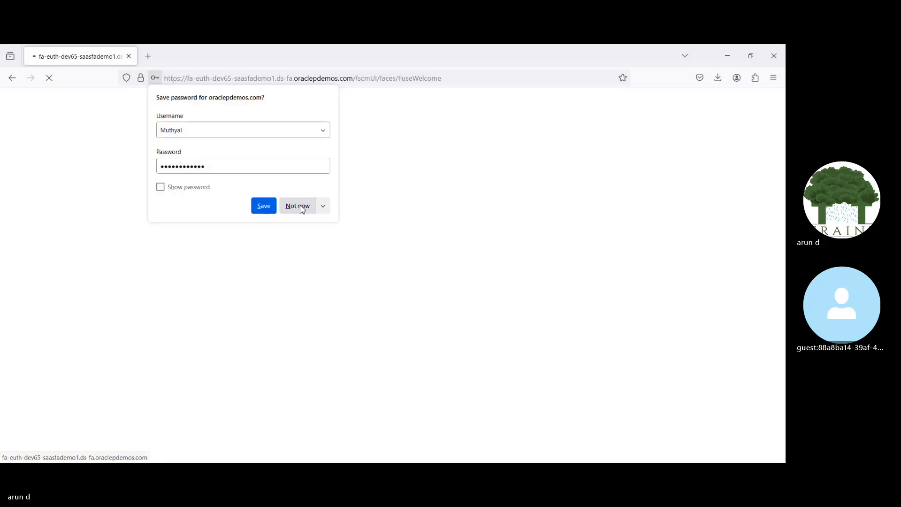
left_click(303, 209)
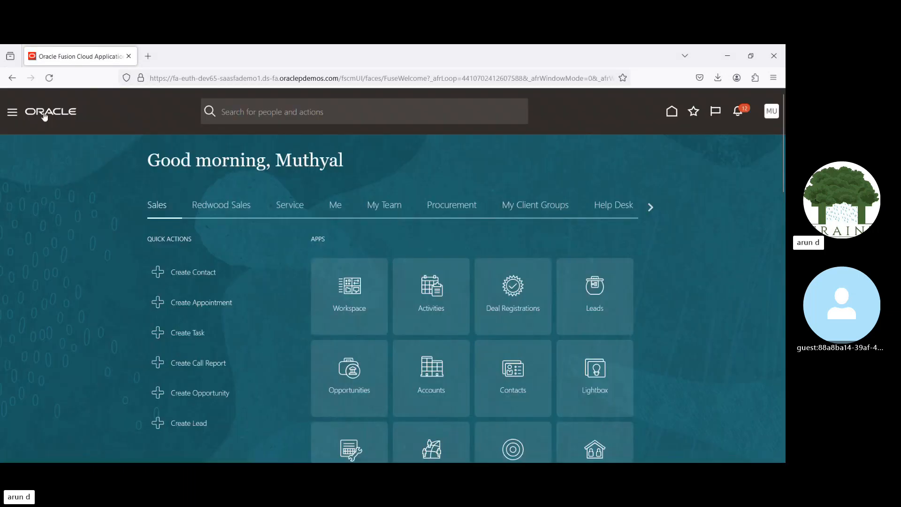
Step: Open the Scheduled Processes page from the Tools group of the navigator
left_click(12, 113)
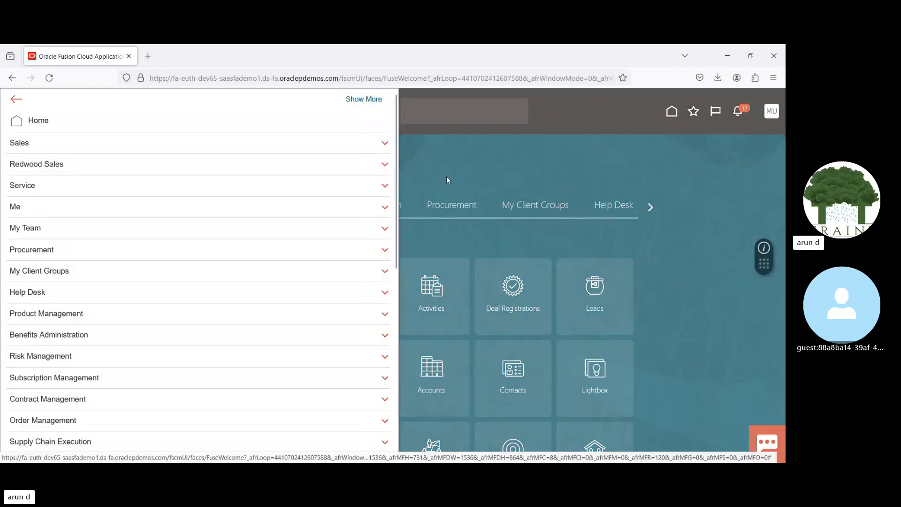
left_click_drag(396, 165, 418, 388)
left_click(190, 342)
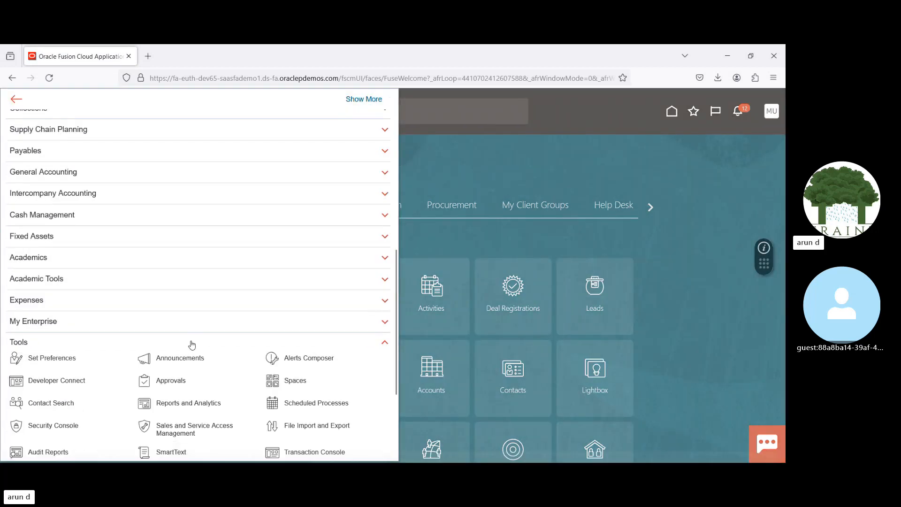
left_click(296, 333)
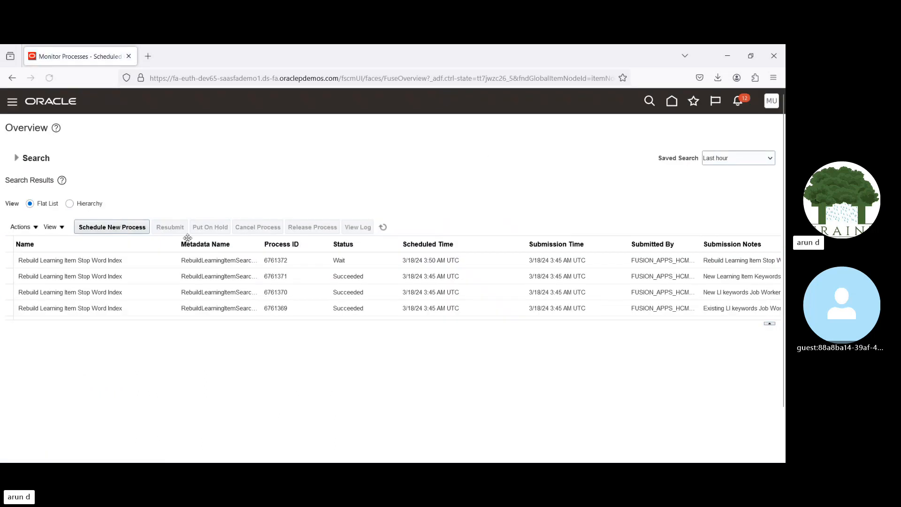
Step: Start scheduling a new job, search process names for "Prep", and choose Prepare Payables to General Ledger Reconciliation
left_click(135, 229)
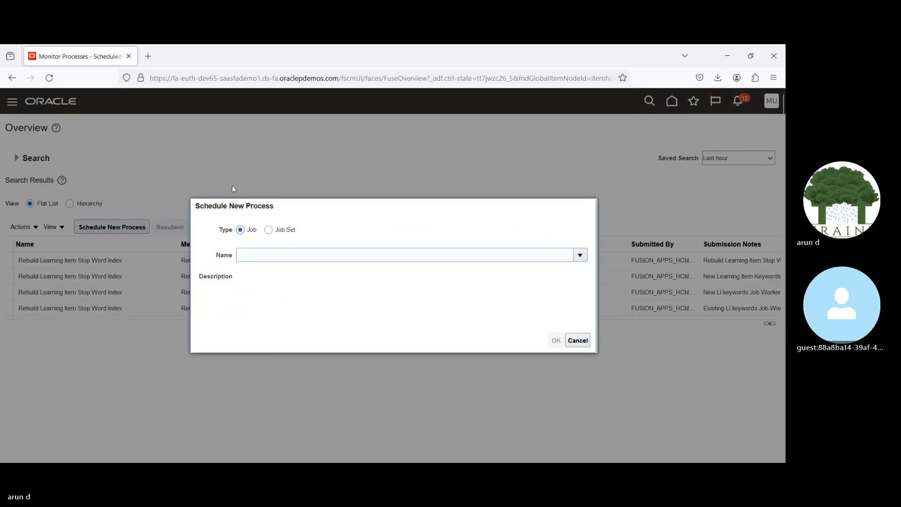
left_click(277, 256)
type("Prep")
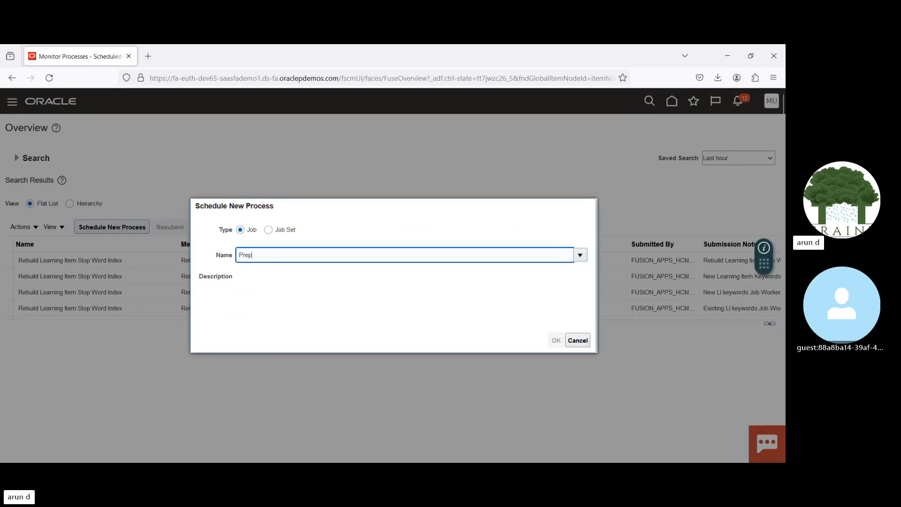
key("Tab")
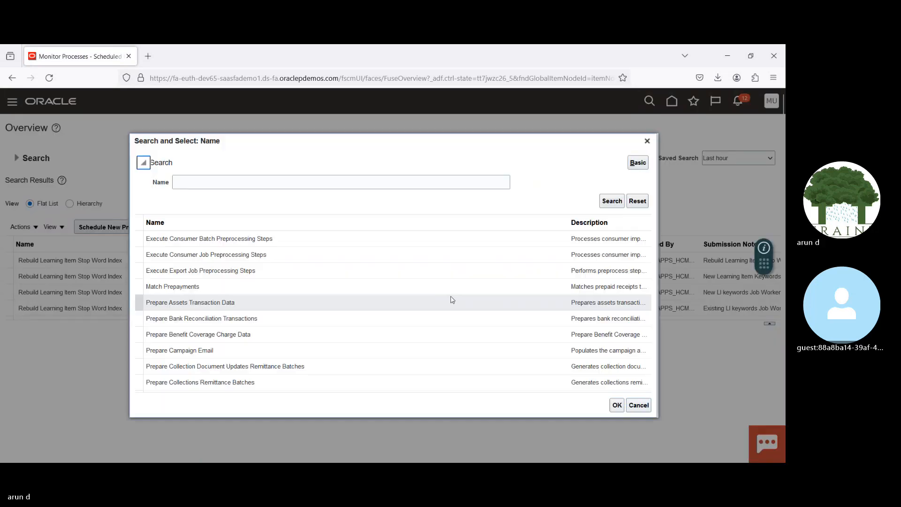
key("Down")
key("Down")
key("Down")
key("Down")
key("Down")
key("Down")
key("Down")
key("Down")
key("Down")
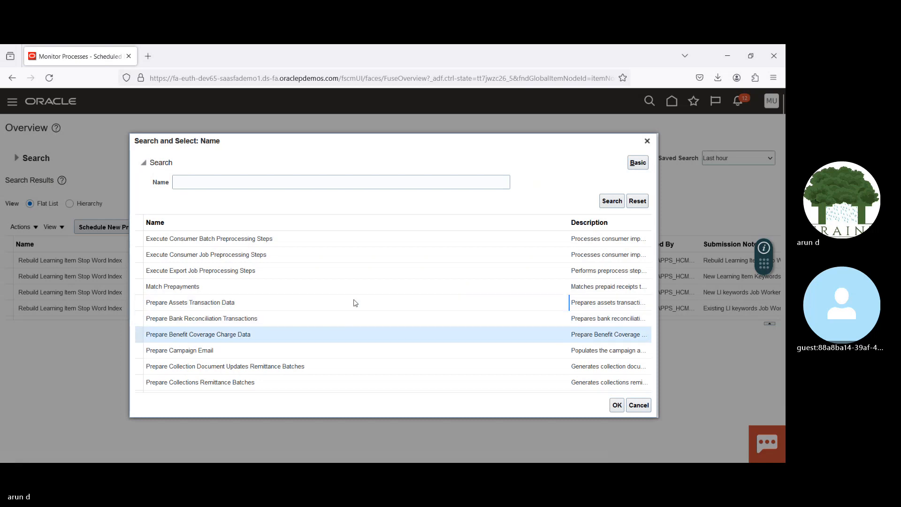
key("Down")
key("Down")
key("Down")
key("Down")
key("Down")
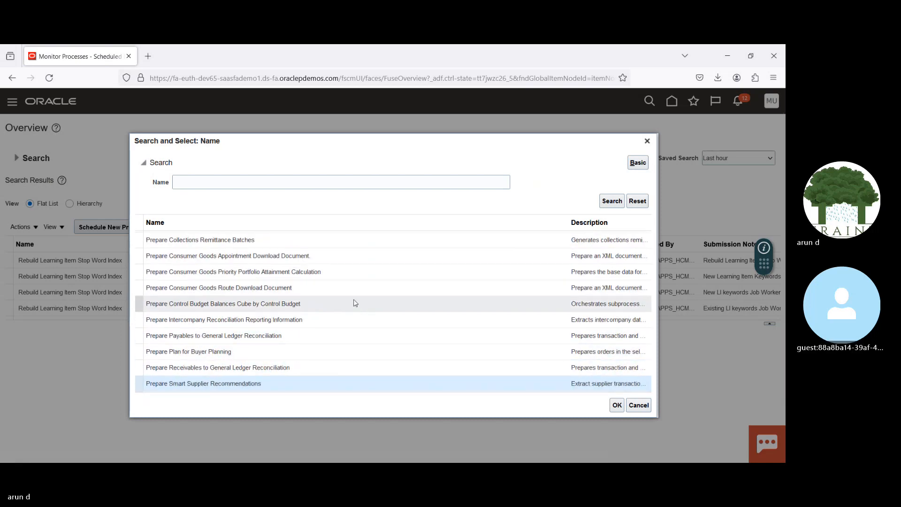
left_click(228, 337)
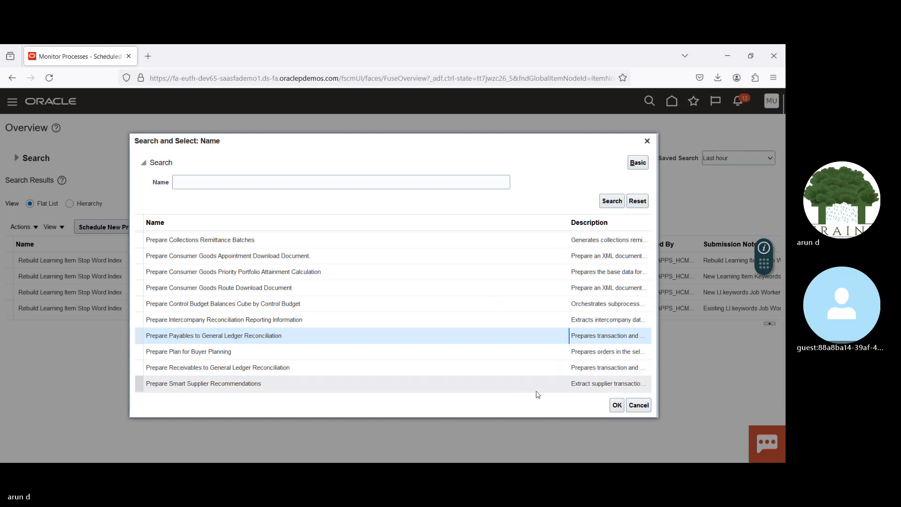
left_click(617, 406)
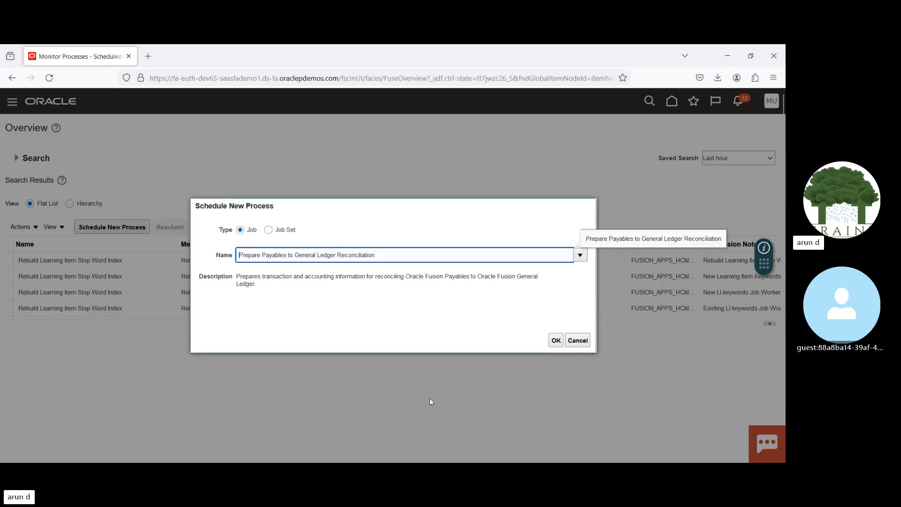
left_click(556, 341)
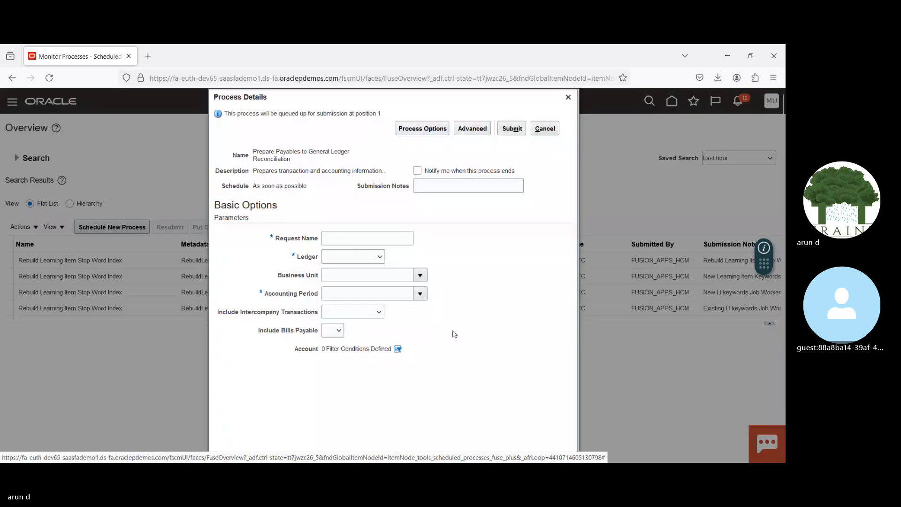
Step: Set the request name to 18032024 and the ledger to US Primary Ledger in the process parameters
left_click(355, 237)
type("1803202")
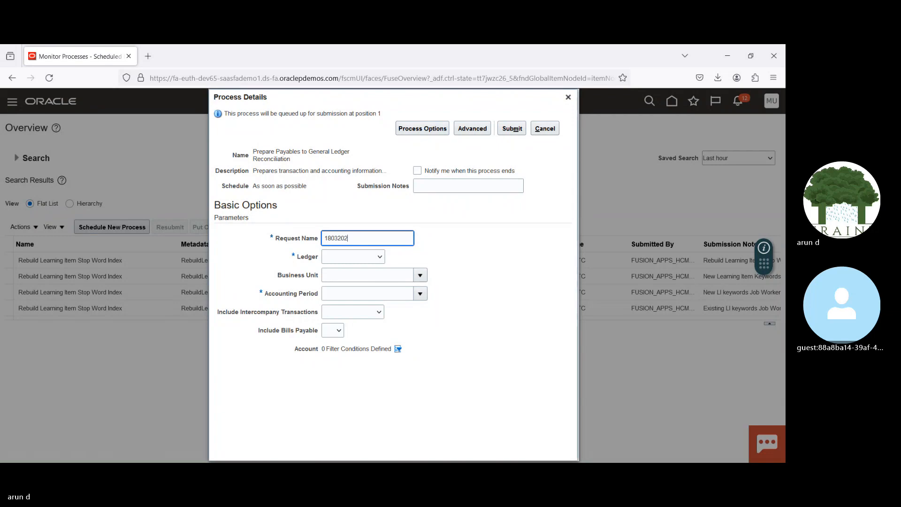
type("4")
left_click(376, 260)
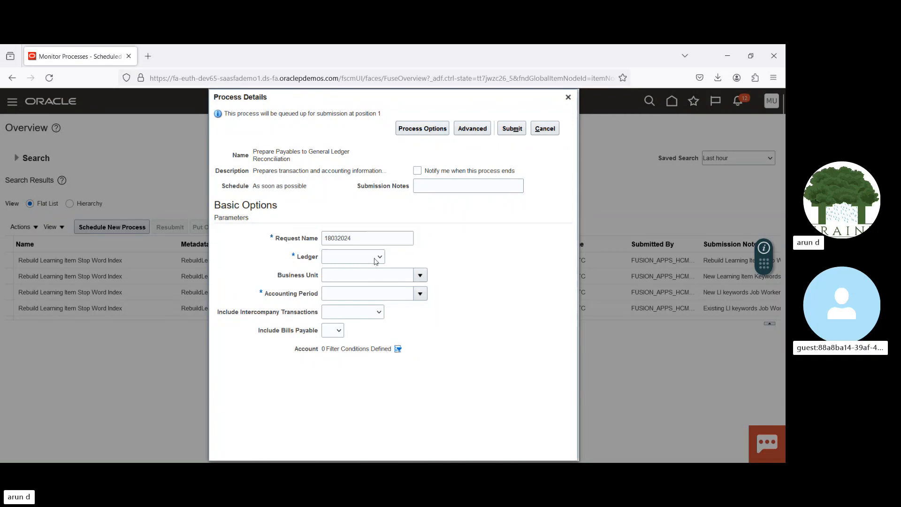
left_click(367, 284)
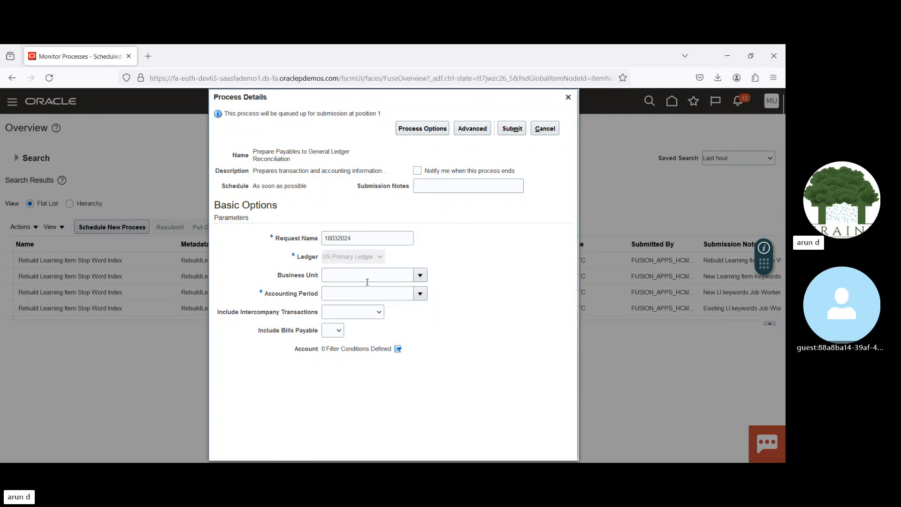
Step: Search for and select accounting period 03-24, submit the reconciliation process, and acknowledge the submission
left_click(420, 294)
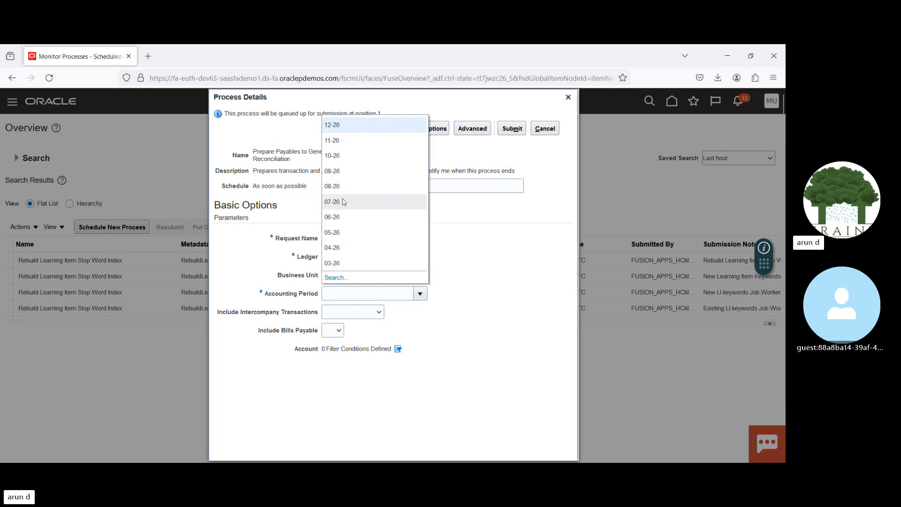
left_click(336, 278)
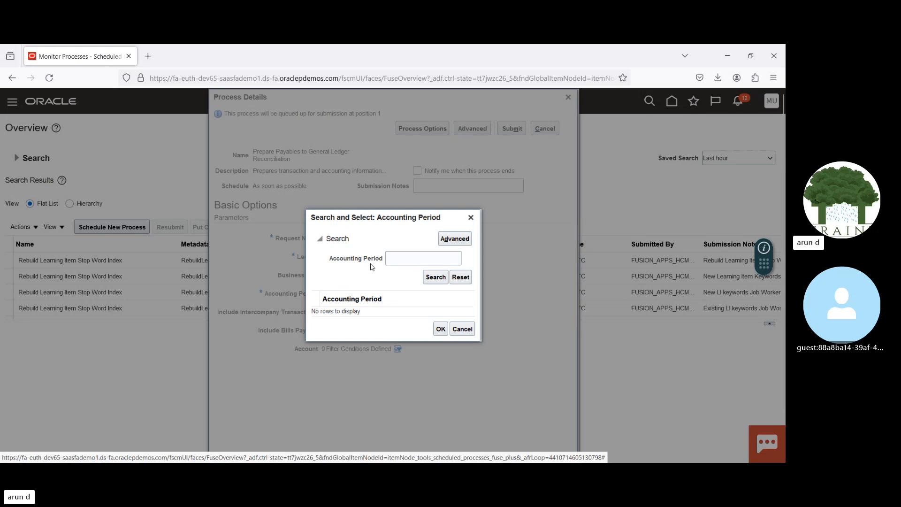
left_click(398, 258)
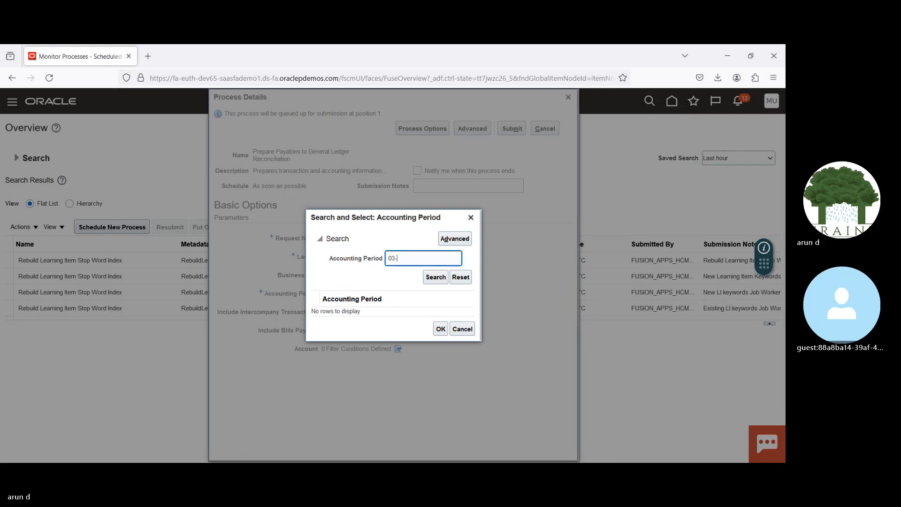
type("03-24")
left_click(423, 277)
left_click(393, 314)
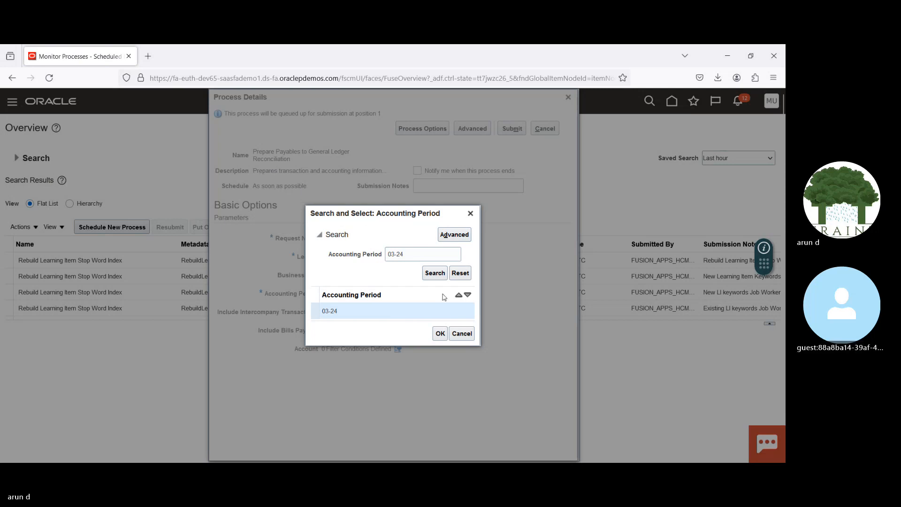
left_click(440, 334)
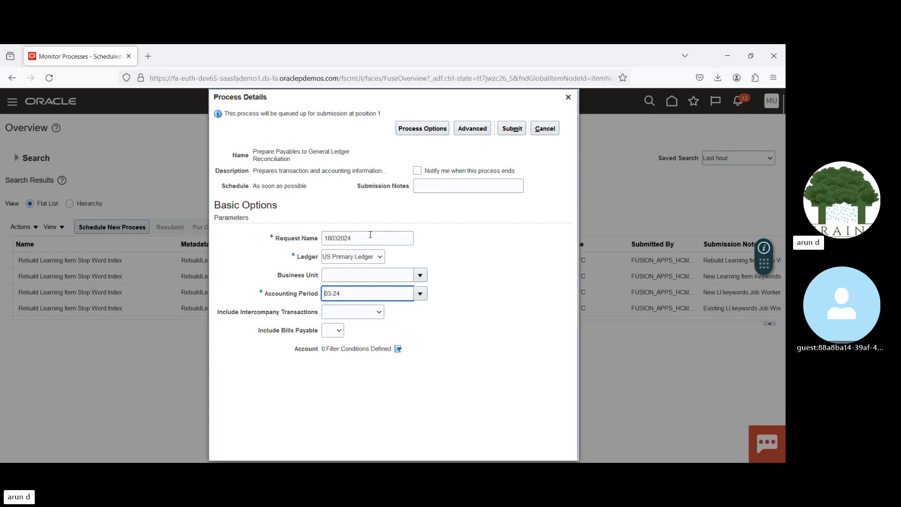
left_click(516, 133)
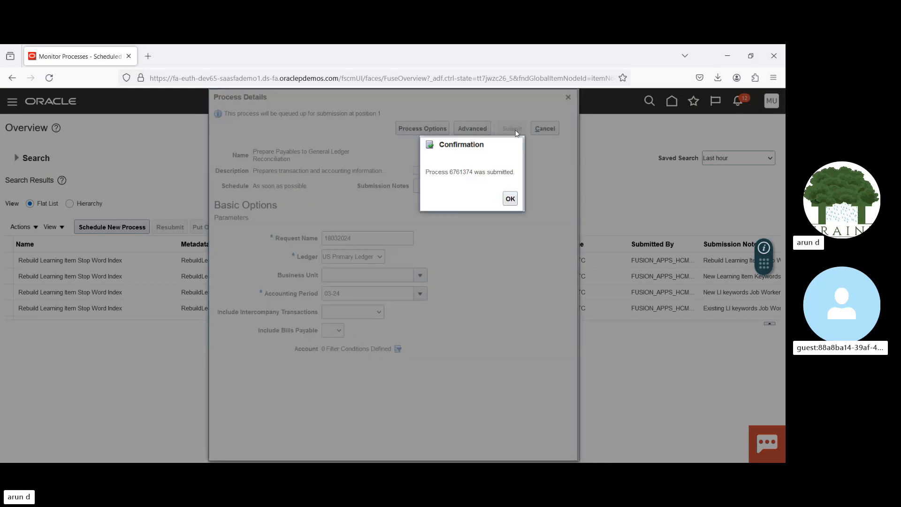
left_click(509, 199)
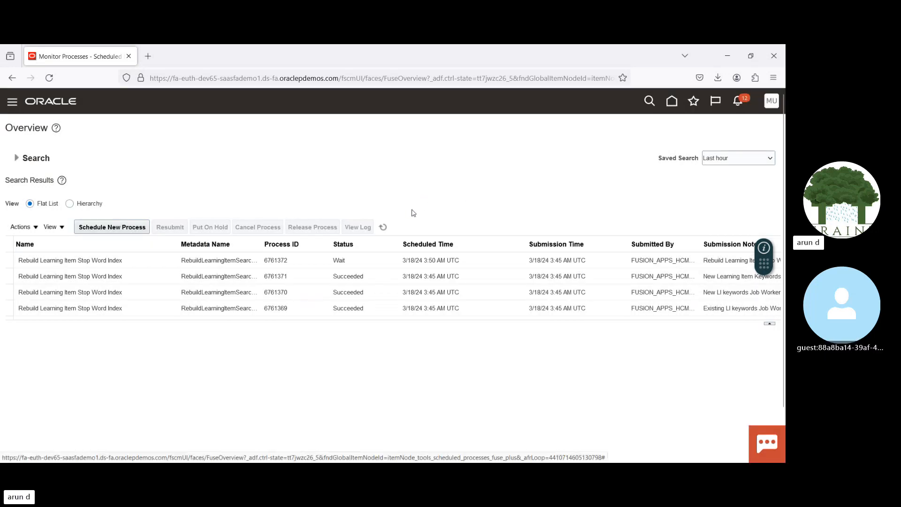
Step: Refresh the scheduled process list repeatedly to monitor the status of the reconciliation process and its subprocesses
left_click(382, 228)
left_click(382, 227)
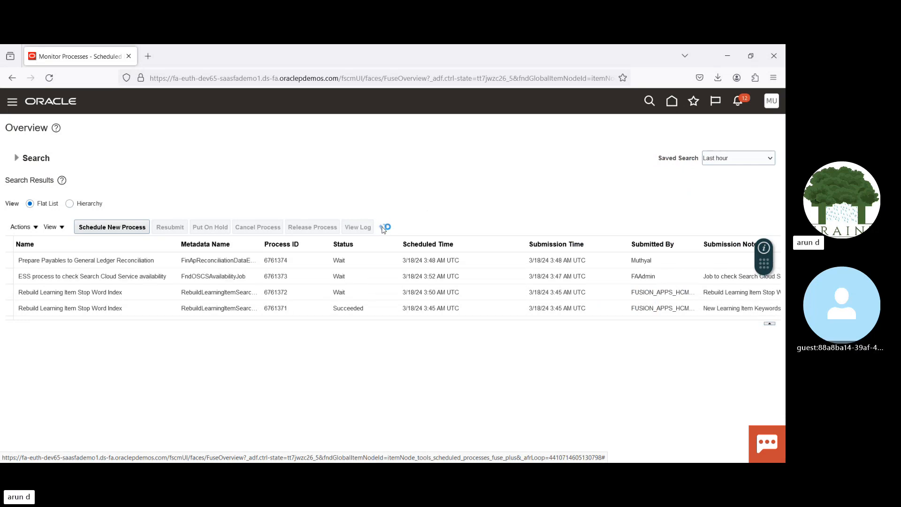
left_click(382, 228)
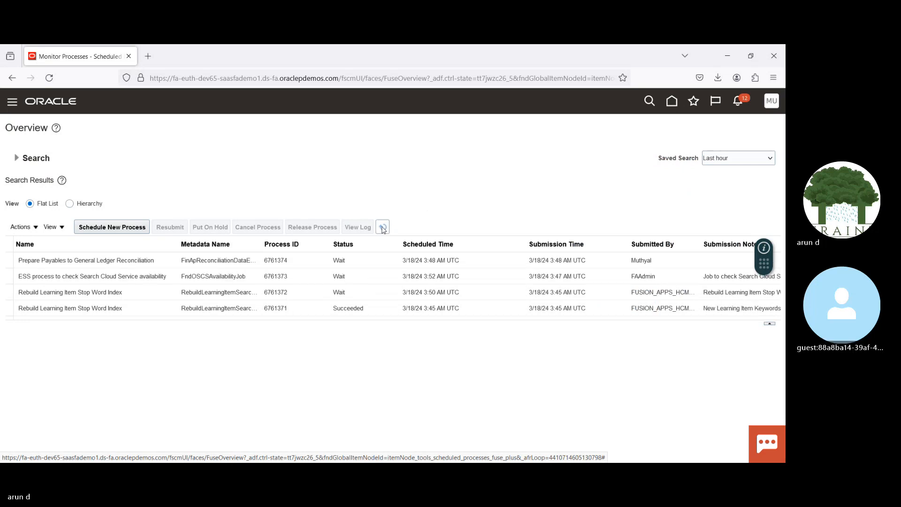
left_click(382, 228)
left_click(382, 228)
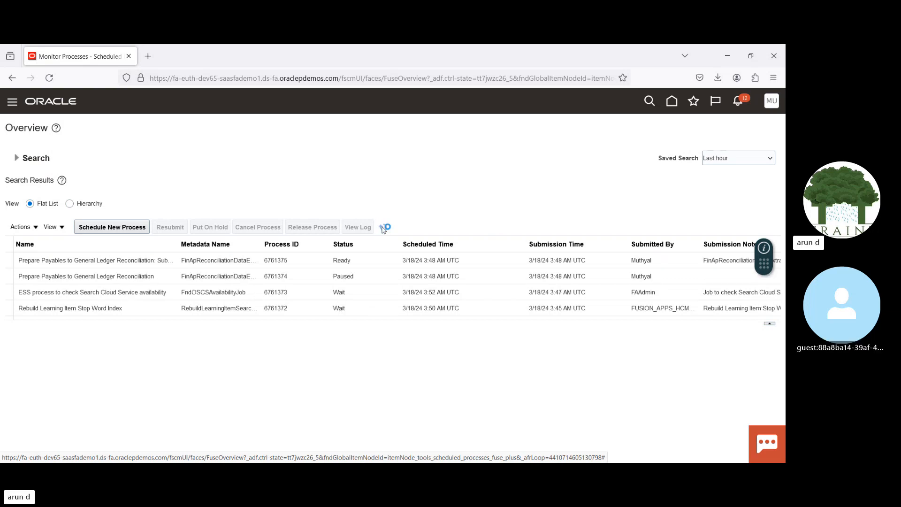
left_click(384, 228)
left_click(382, 227)
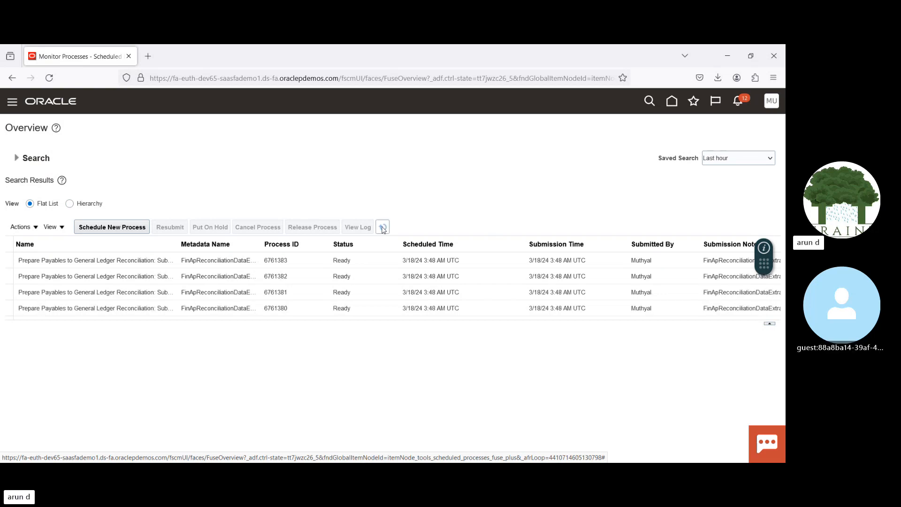
left_click(382, 228)
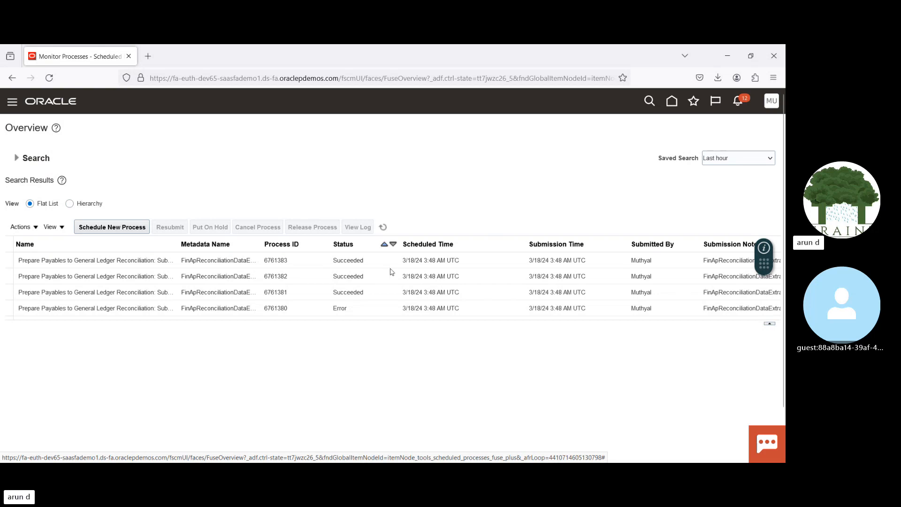
Step: Widen the Name column and review the status and completion details of the individual reconciliation subprocesses
left_click(360, 306)
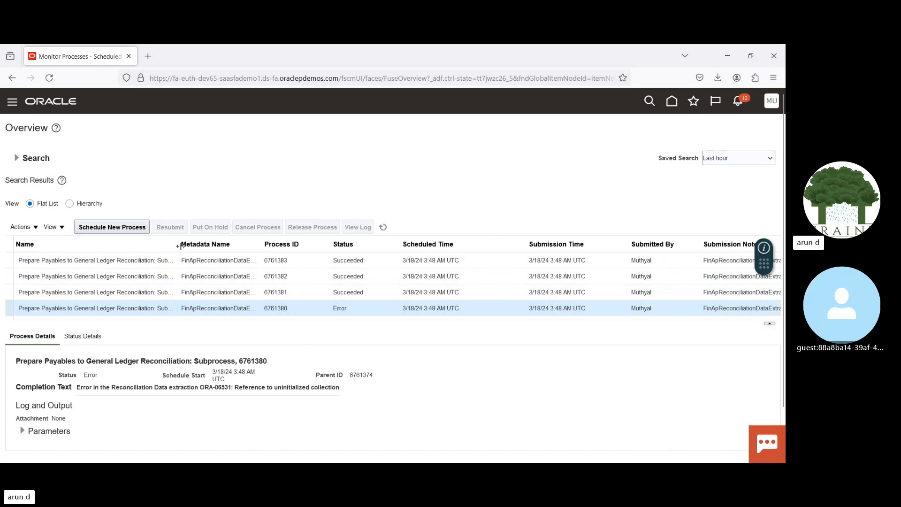
left_click_drag(180, 245, 249, 248)
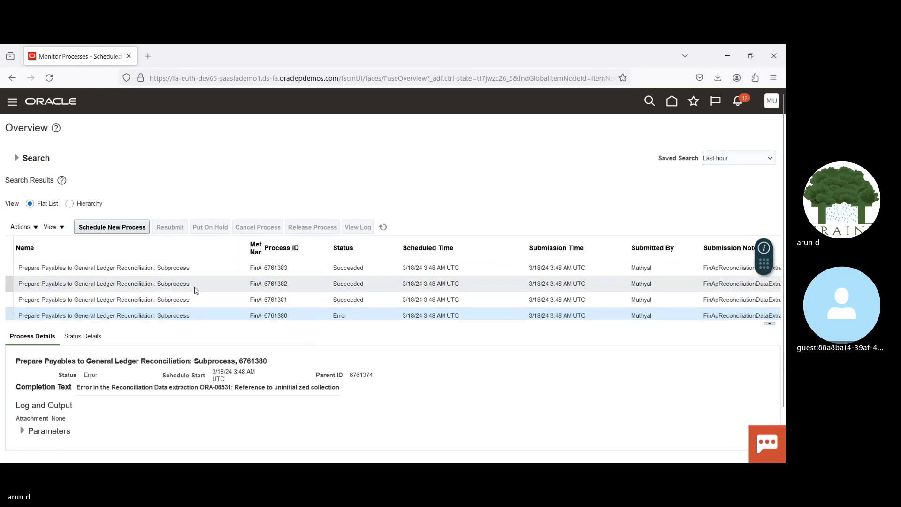
left_click(329, 298)
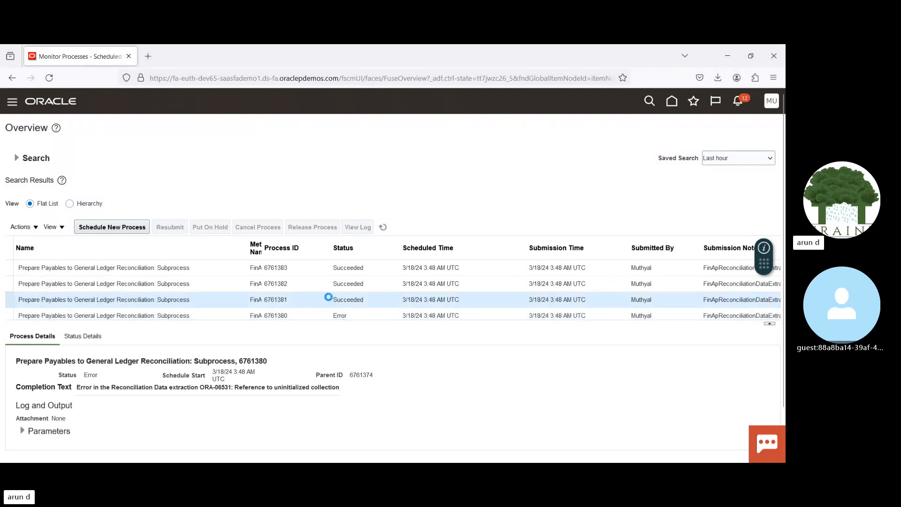
key("Down")
key("Down")
key("Down")
key("Down")
key("Down")
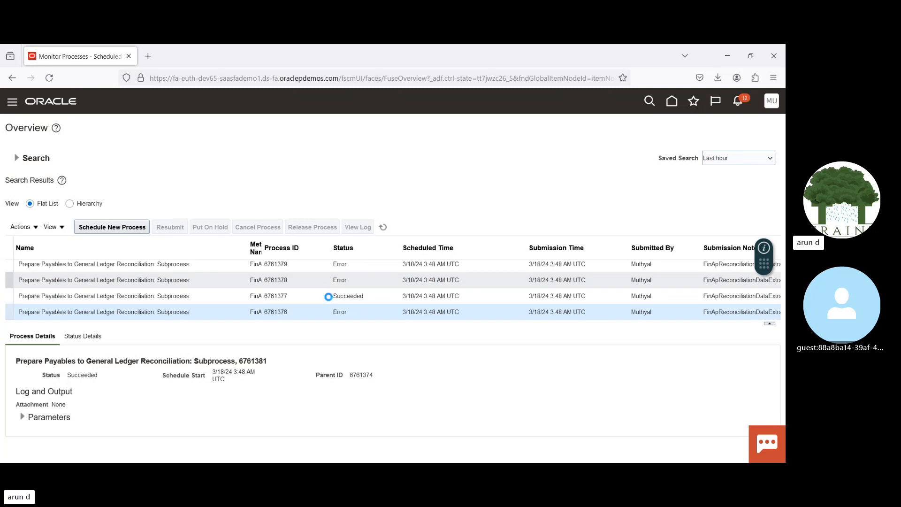
key("Down")
key("Down")
key("Up")
key("Up")
key("Up")
key("Up")
key("Up")
key("Up")
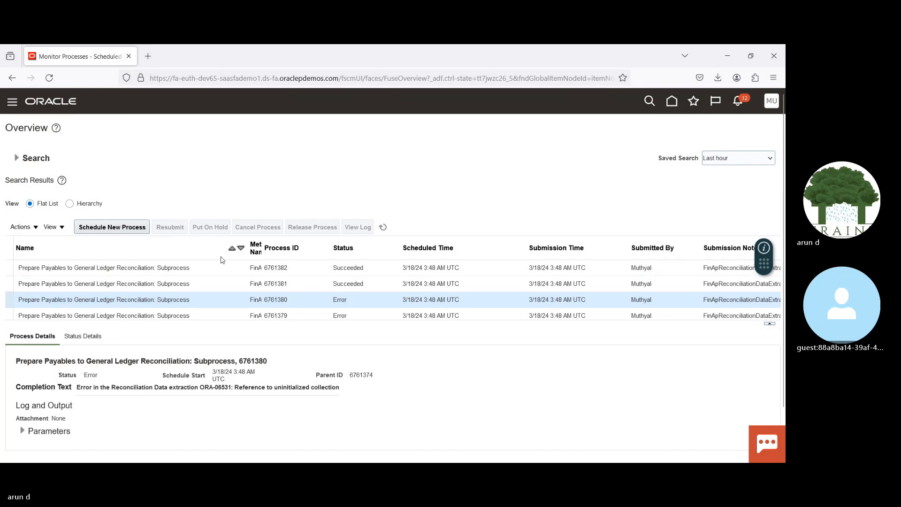
left_click(214, 270)
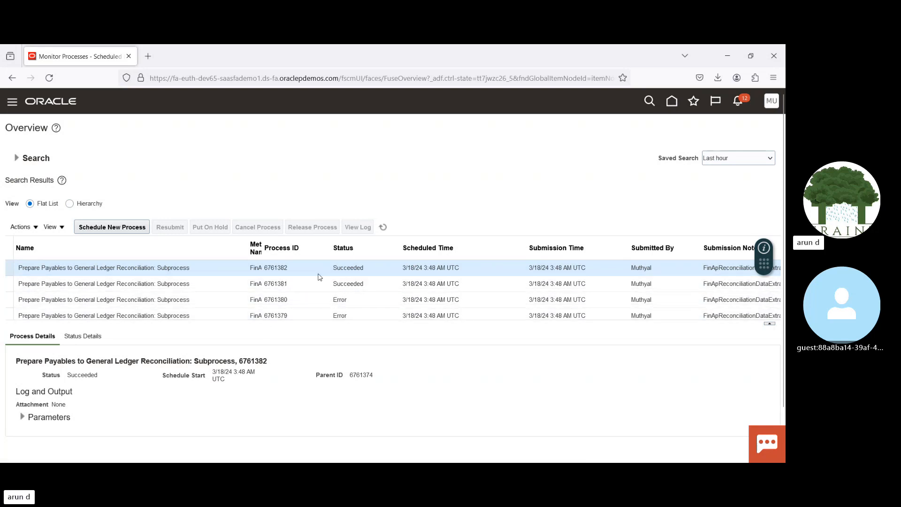
Step: Open the Invoices work area under Payables from the home page and display its list of tasks
left_click(672, 101)
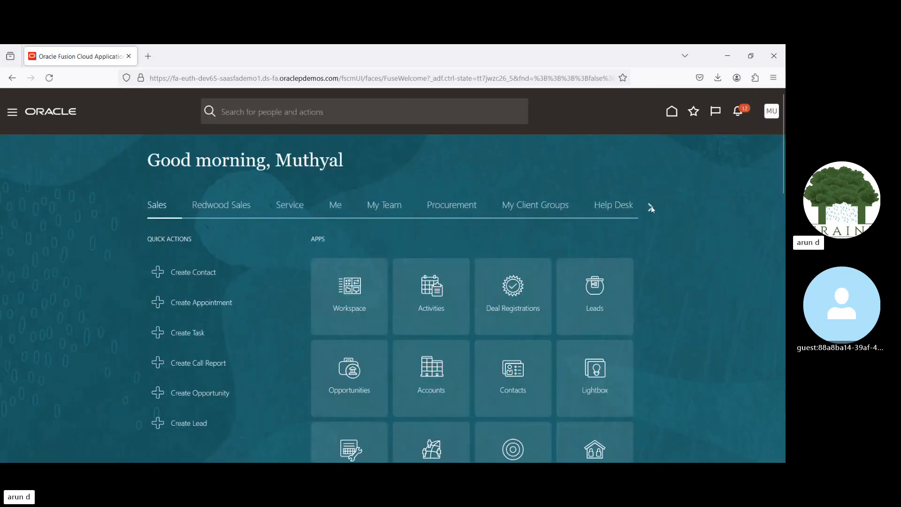
left_click(651, 208)
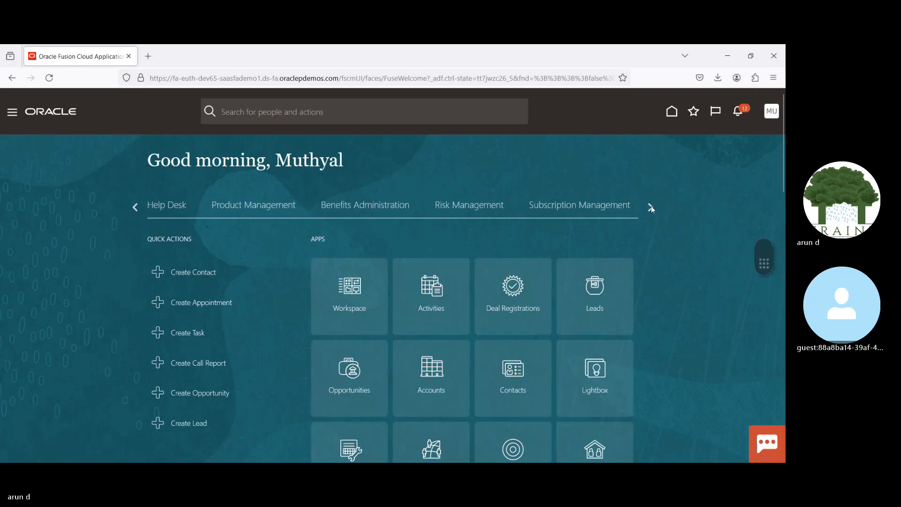
left_click(651, 207)
left_click(651, 207)
left_click(651, 208)
left_click(651, 207)
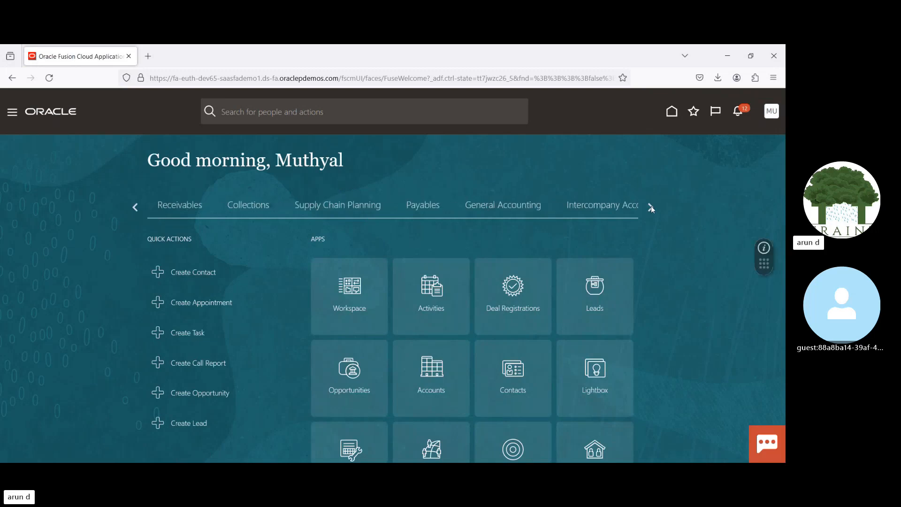
left_click(413, 206)
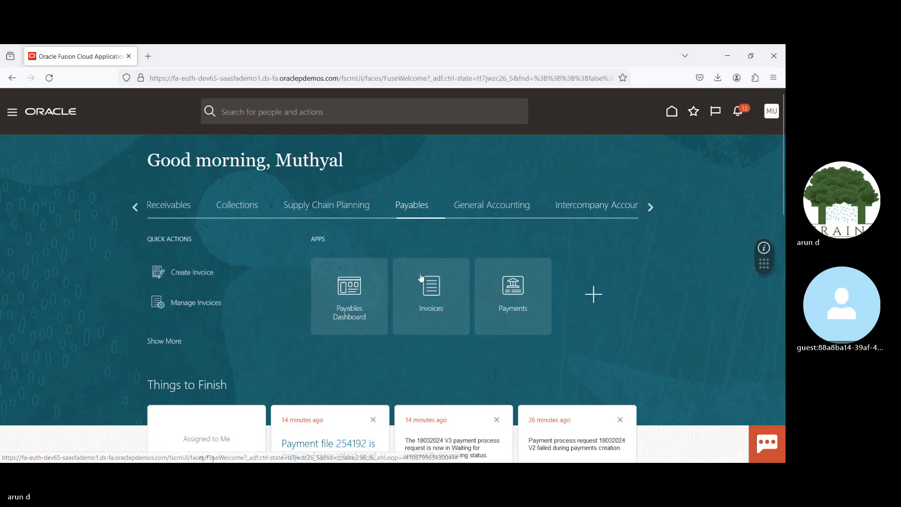
left_click(430, 291)
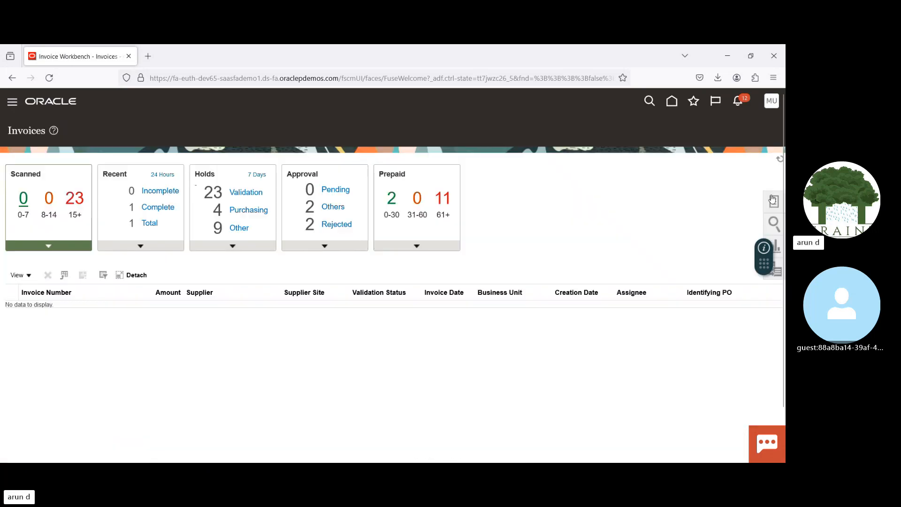
left_click(774, 202)
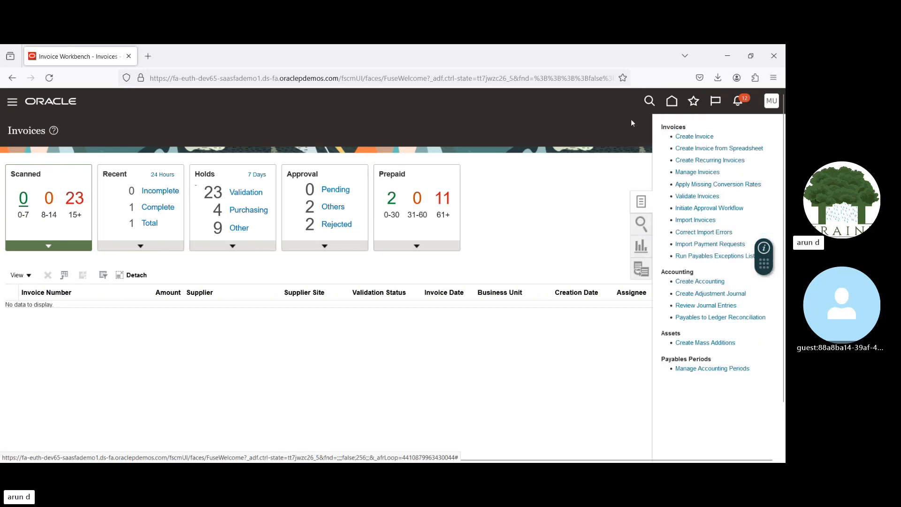
Step: Open the Payables to Ledger Reconciliation Report for US Primary Ledger and request 18032024, and review the reconciliation summary
left_click(678, 102)
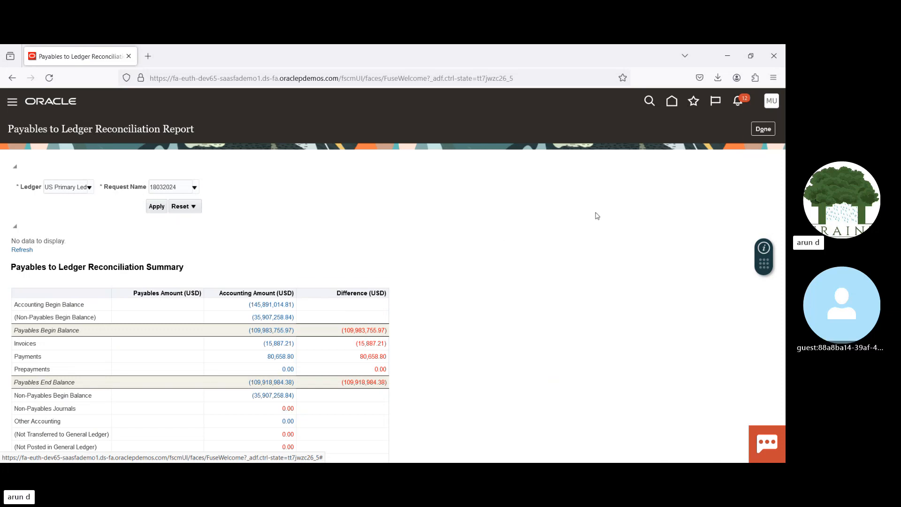
scroll(783, 169, "down", 1)
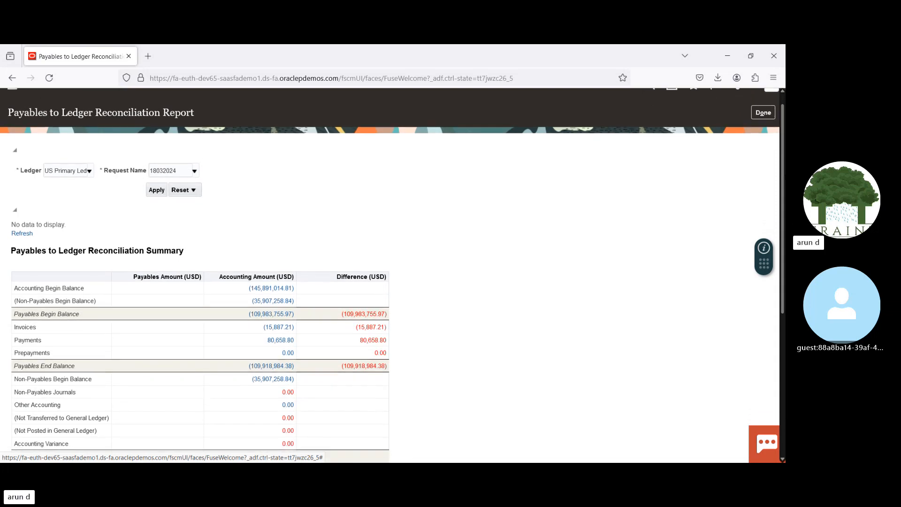
scroll(288, 242, "down", 4)
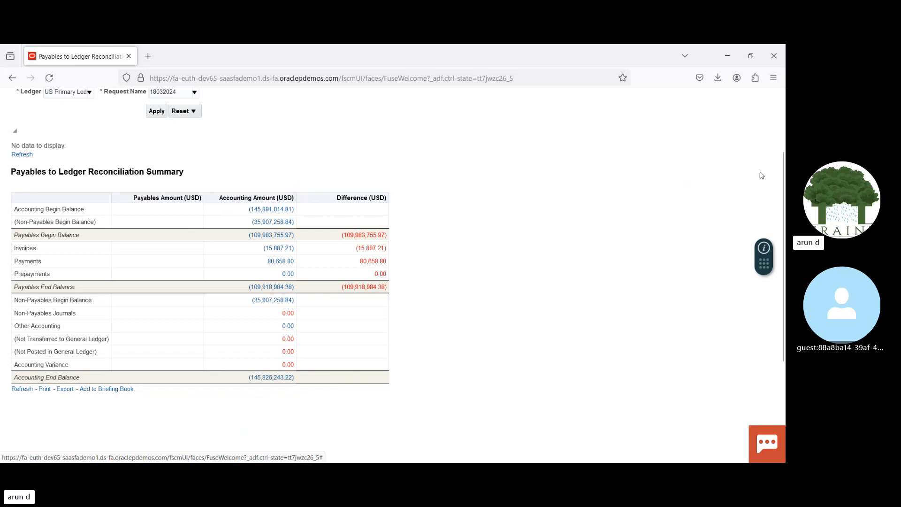
left_click_drag(780, 171, 783, 146)
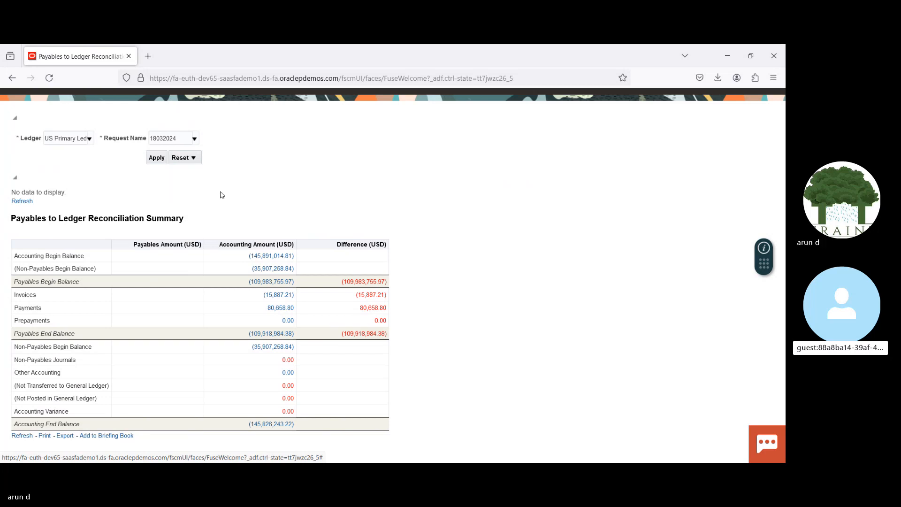
scroll(782, 198, "down", 2)
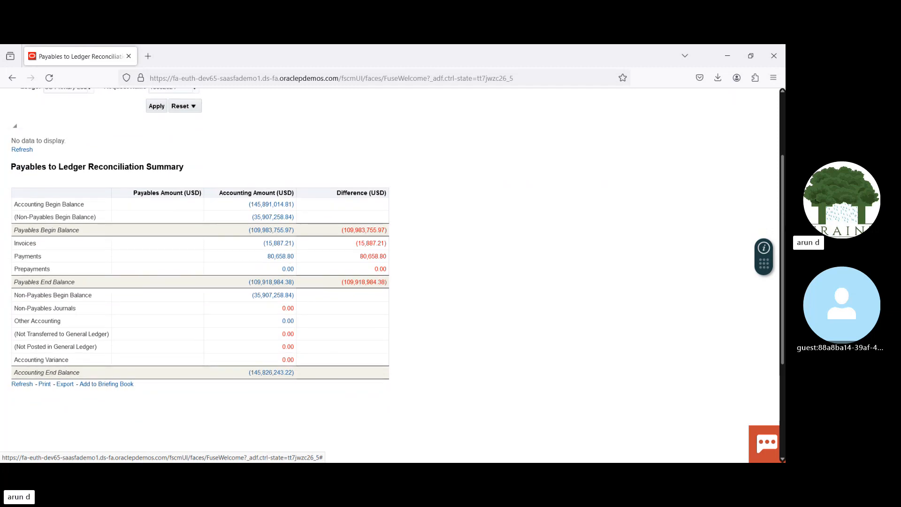
scroll(783, 198, "up", 3)
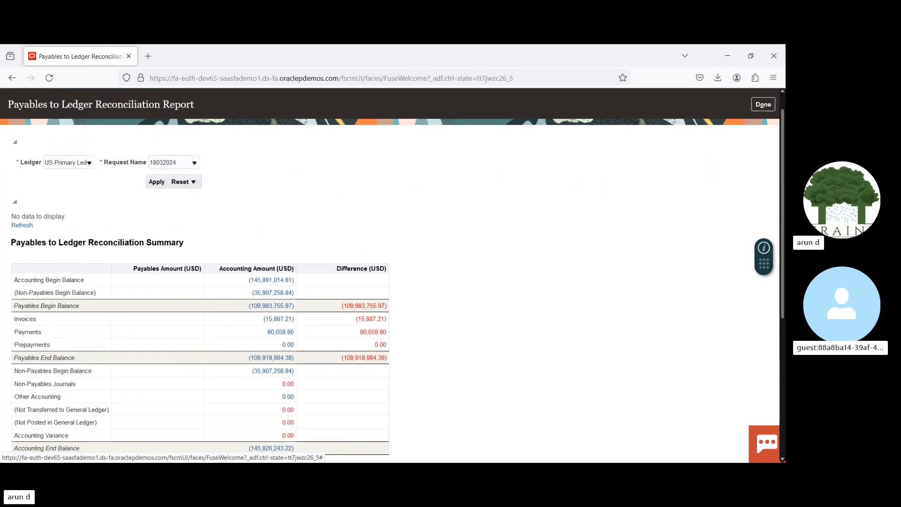
mouse_move(782, 198)
left_mouse_down()
mouse_move(783, 189)
mouse_move(783, 207)
left_mouse_up()
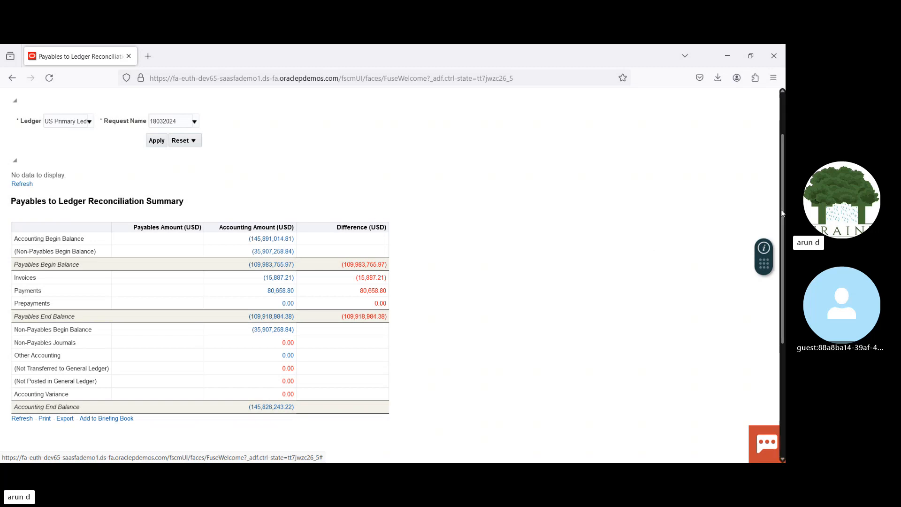
left_click_drag(781, 210, 778, 165)
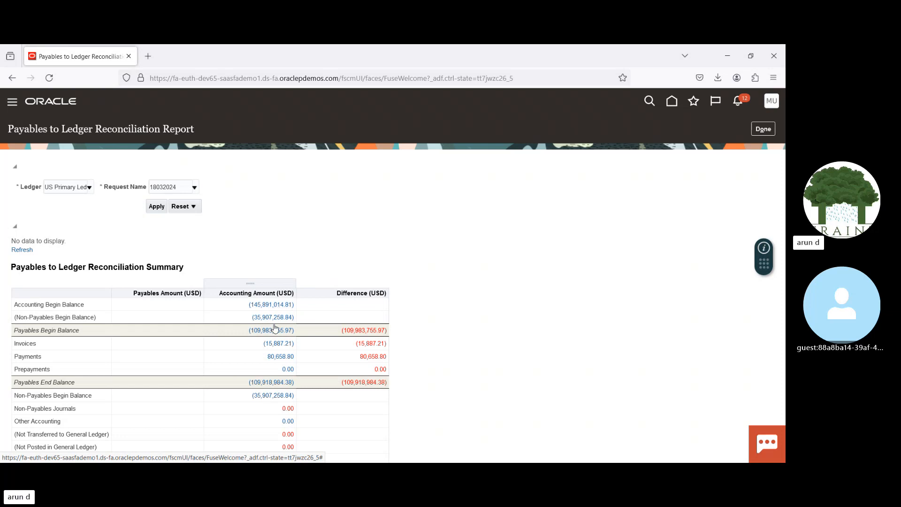
Step: Drill down on the Accounting Begin Balance amount, review the account-level detail, and close the reconciliation report
left_click(266, 305)
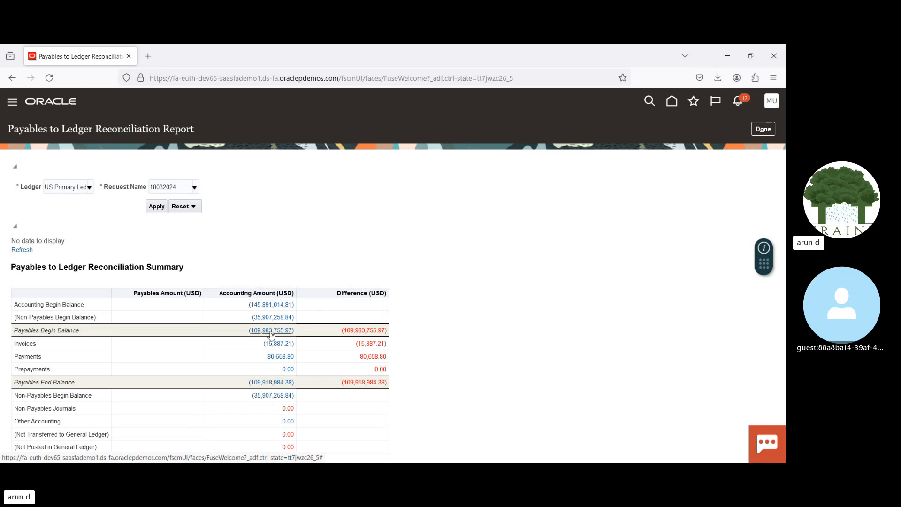
left_click(275, 346)
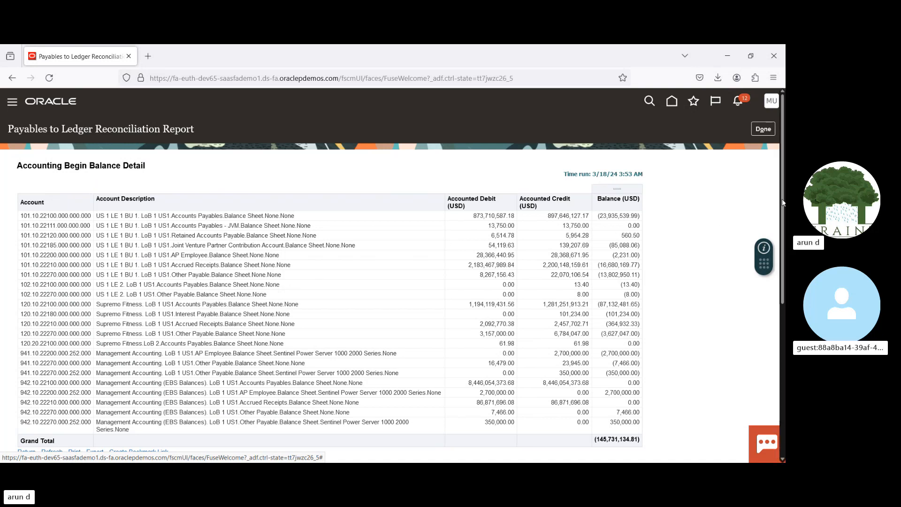
scroll(781, 203, "down", 3)
left_click_drag(782, 239, 782, 198)
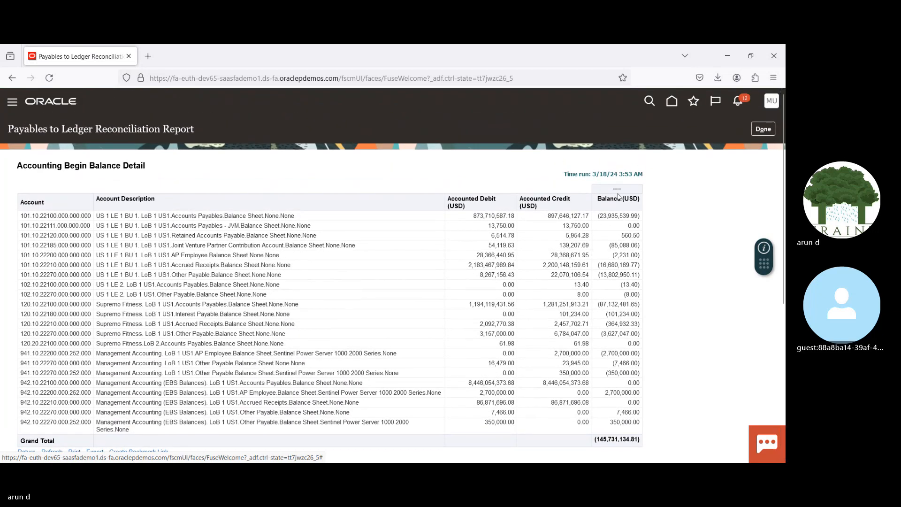
left_click(760, 129)
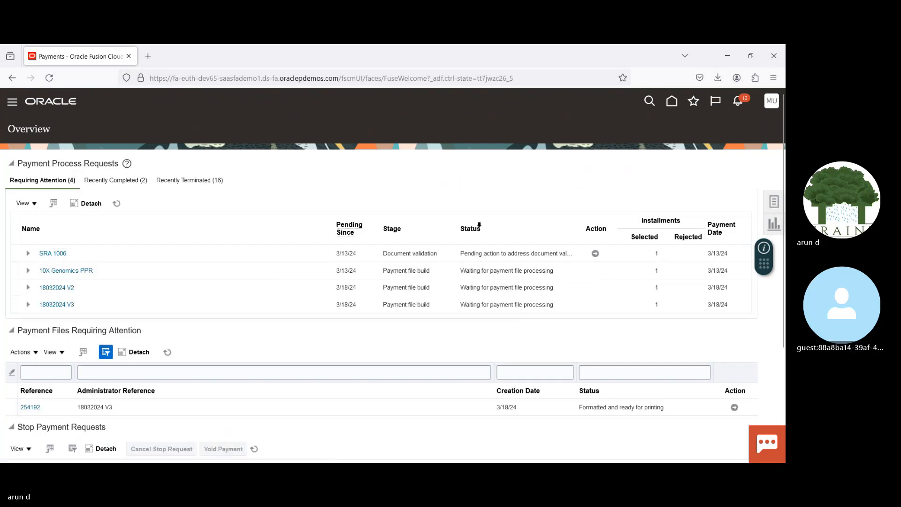
Step: Open the Send Separate Remittance Advice process from the Payments tasks, examine its payment reference parameters, cancel it, and return to the home page
left_click(774, 202)
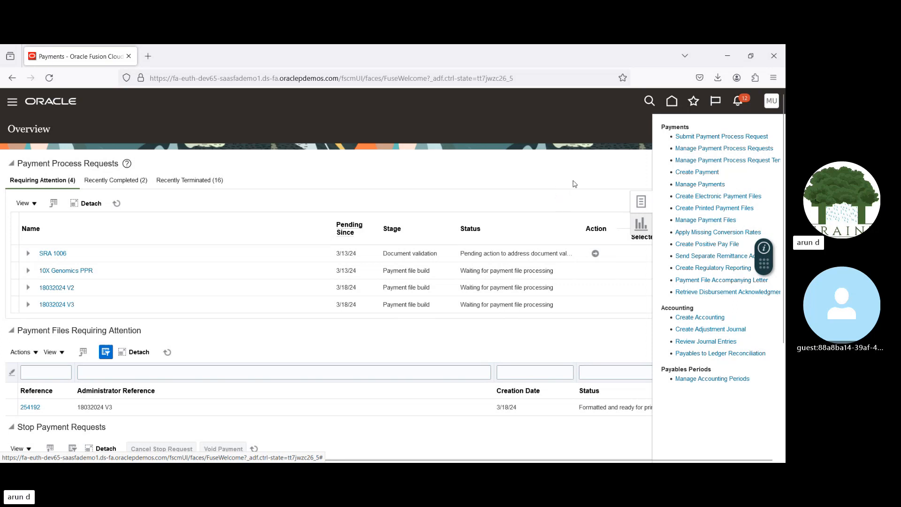
left_click(705, 258)
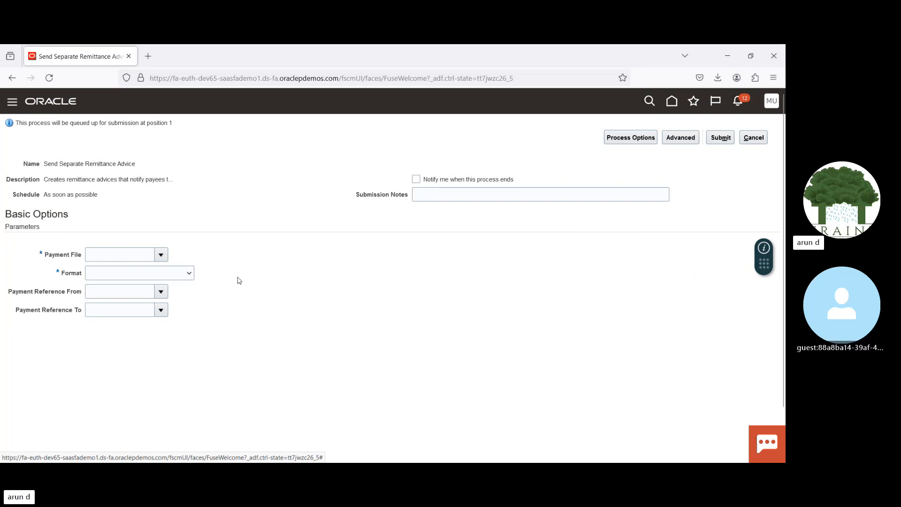
left_click_drag(16, 291, 74, 317)
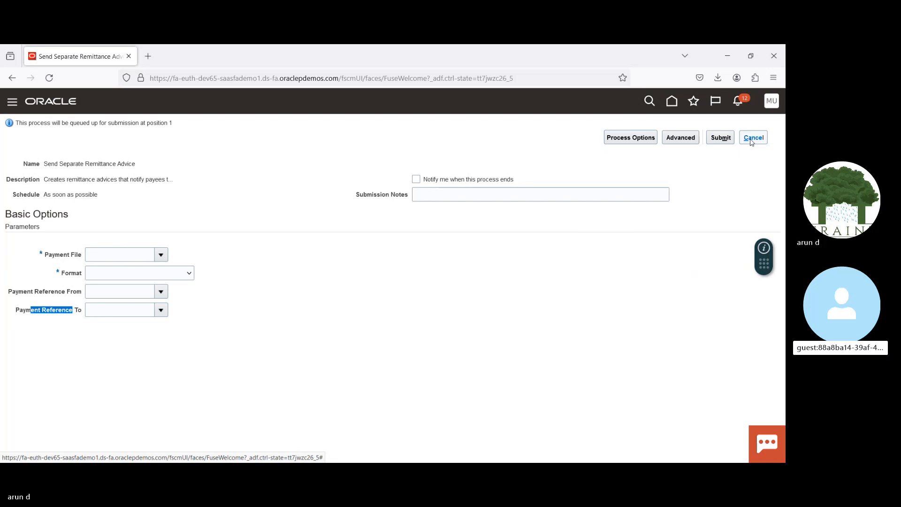
left_click(17, 293)
left_click_drag(17, 294, 61, 293)
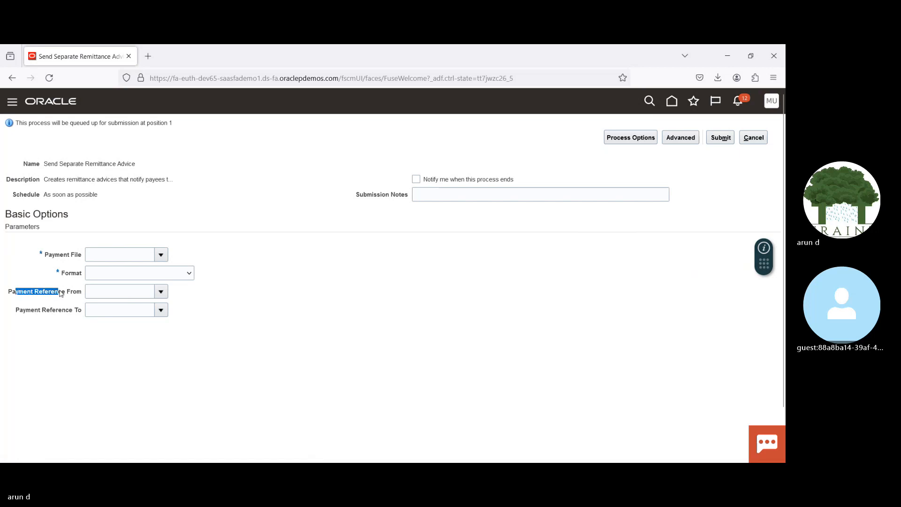
left_click(191, 356)
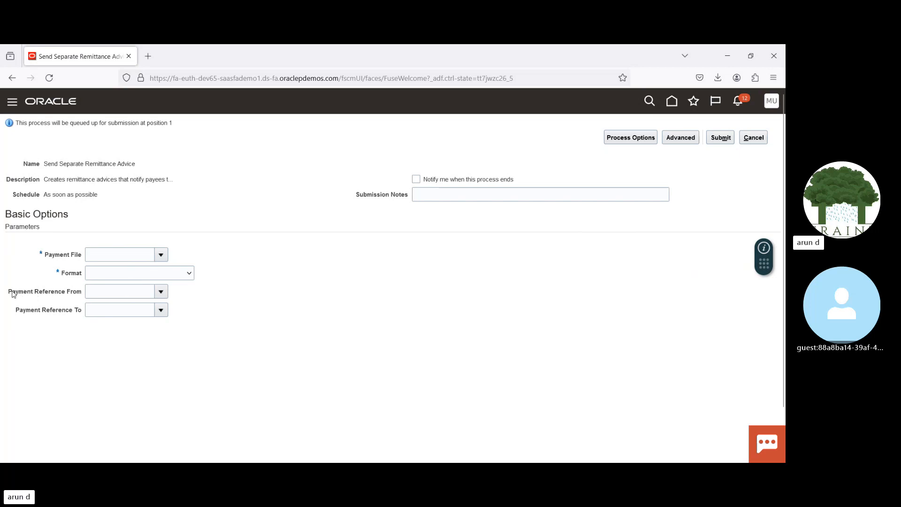
left_click_drag(11, 294, 65, 293)
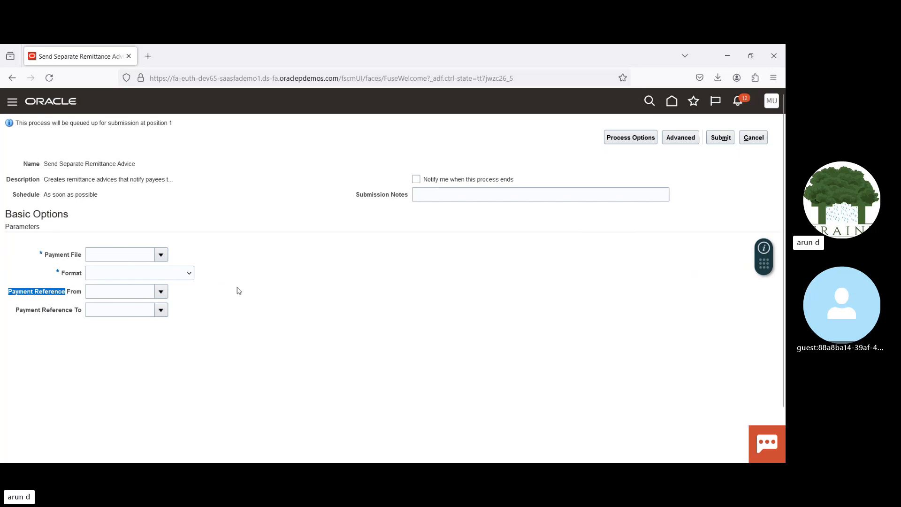
left_click(274, 276)
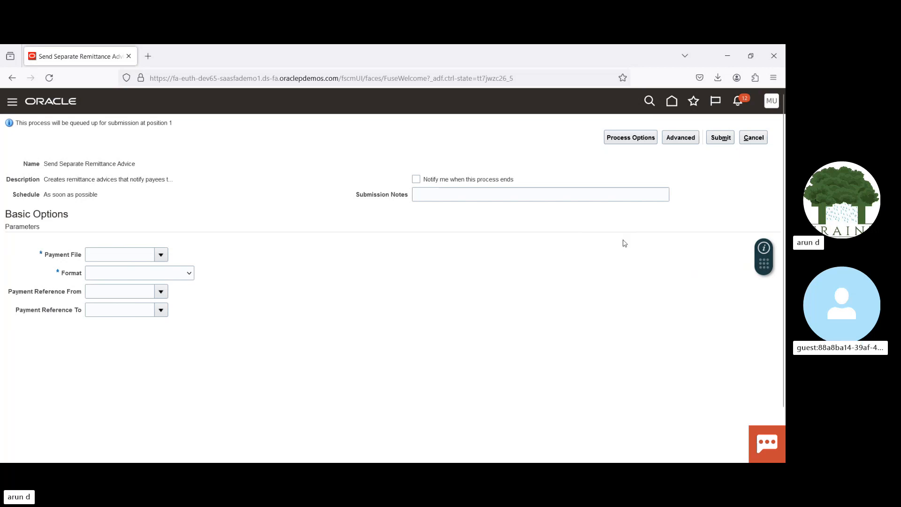
left_click(754, 138)
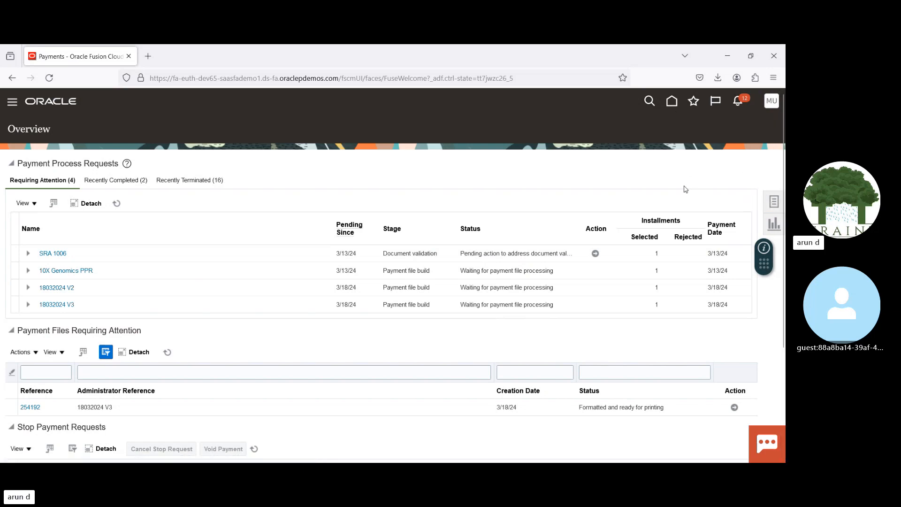
left_click(672, 101)
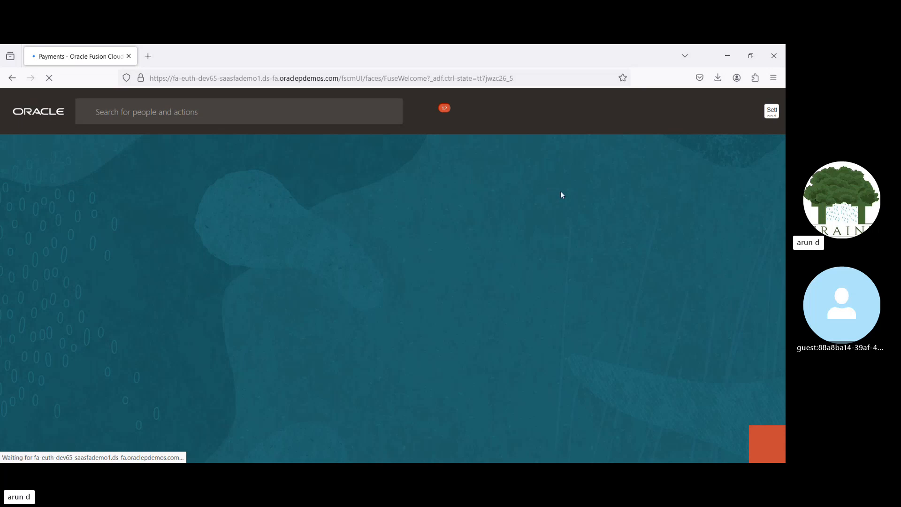